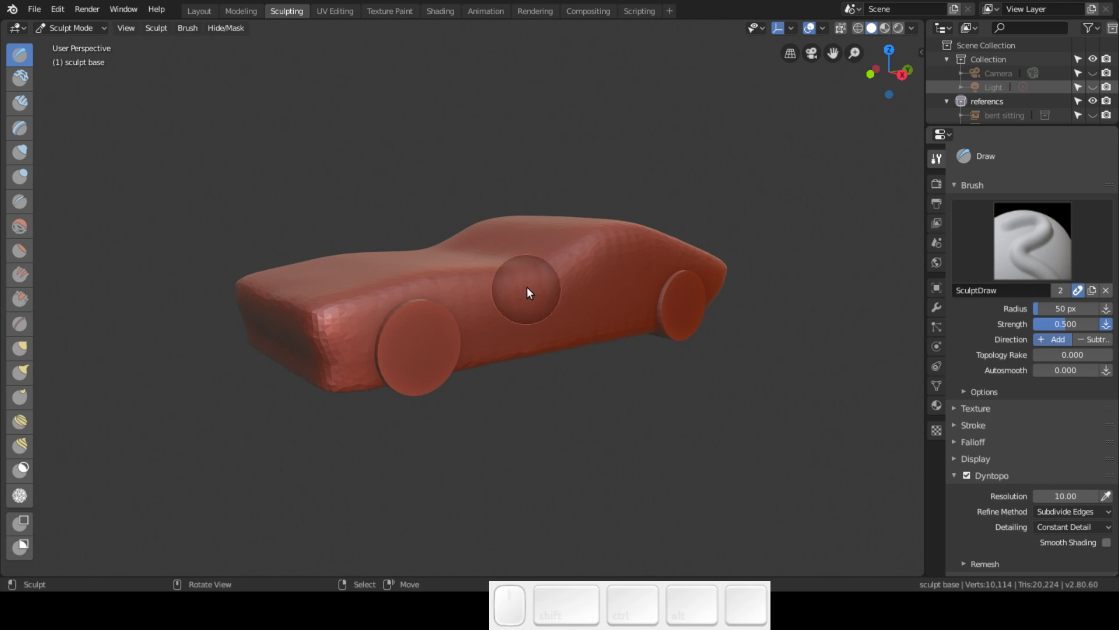
# - Switch to the Flatten brush and enable its Curve Alpha overlay in the brush display settings
pyautogui.moveTo(373, 303); pyautogui.dragTo(517, 307, button='middle')
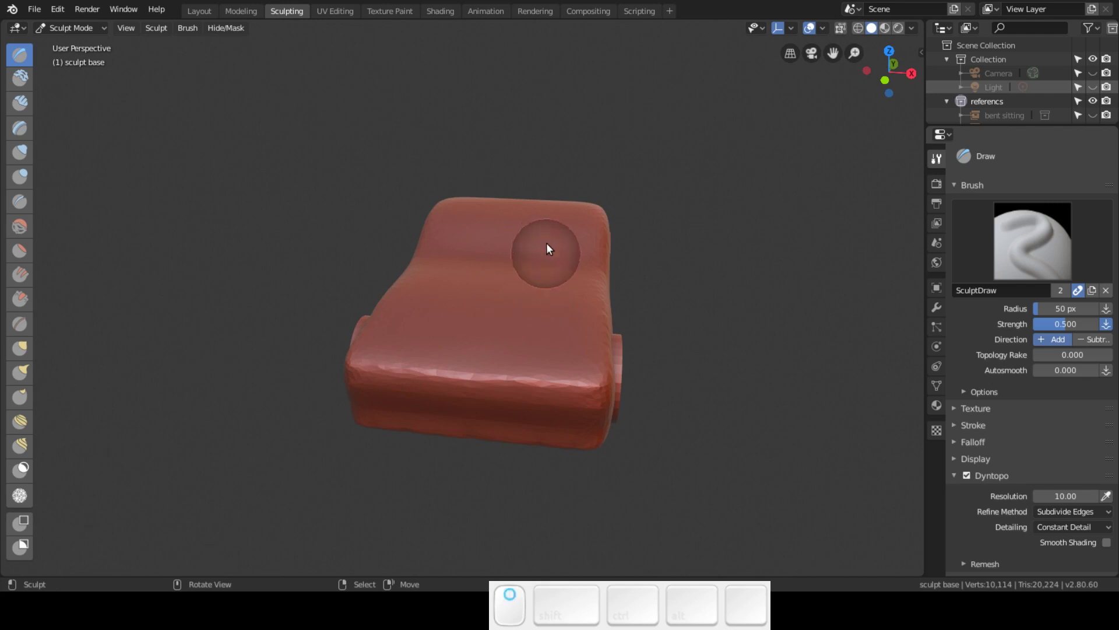
pyautogui.moveTo(525, 219)
pyautogui.mouseDown(button='middle')
pyautogui.moveTo(415, 183)
pyautogui.moveTo(412, 208)
pyautogui.mouseUp(button='middle')
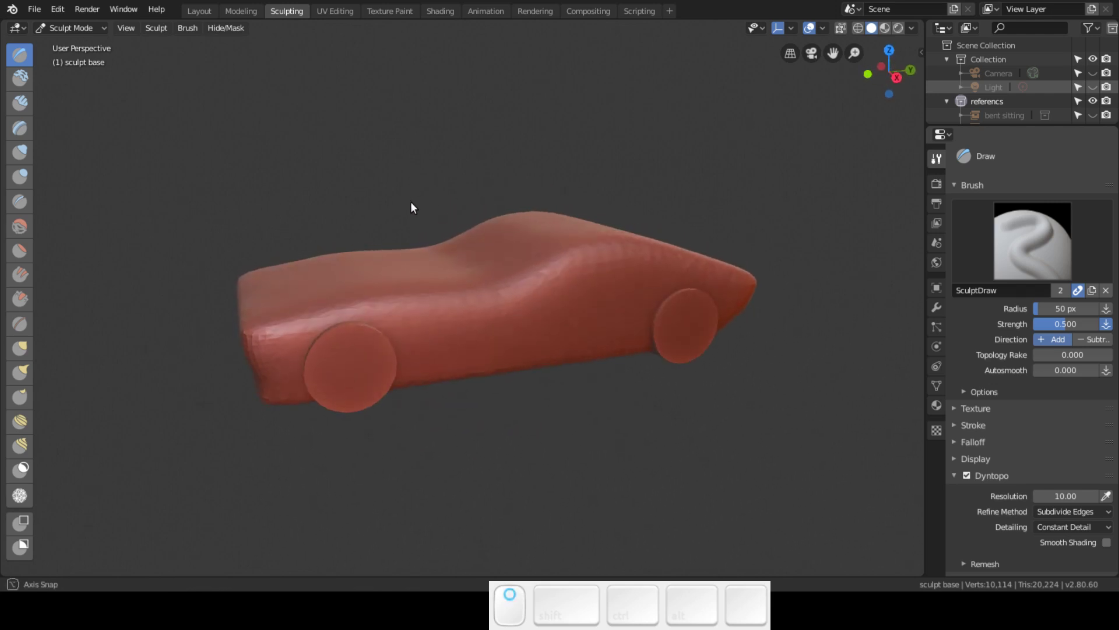
pyautogui.moveTo(761, 303)
pyautogui.mouseDown(button='middle')
pyautogui.moveTo(622, 298)
pyautogui.moveTo(697, 277)
pyautogui.moveTo(652, 290)
pyautogui.moveTo(401, 299)
pyautogui.moveTo(426, 278)
pyautogui.moveTo(476, 301)
pyautogui.moveTo(684, 320)
pyautogui.moveTo(746, 305)
pyautogui.mouseUp(button='middle')
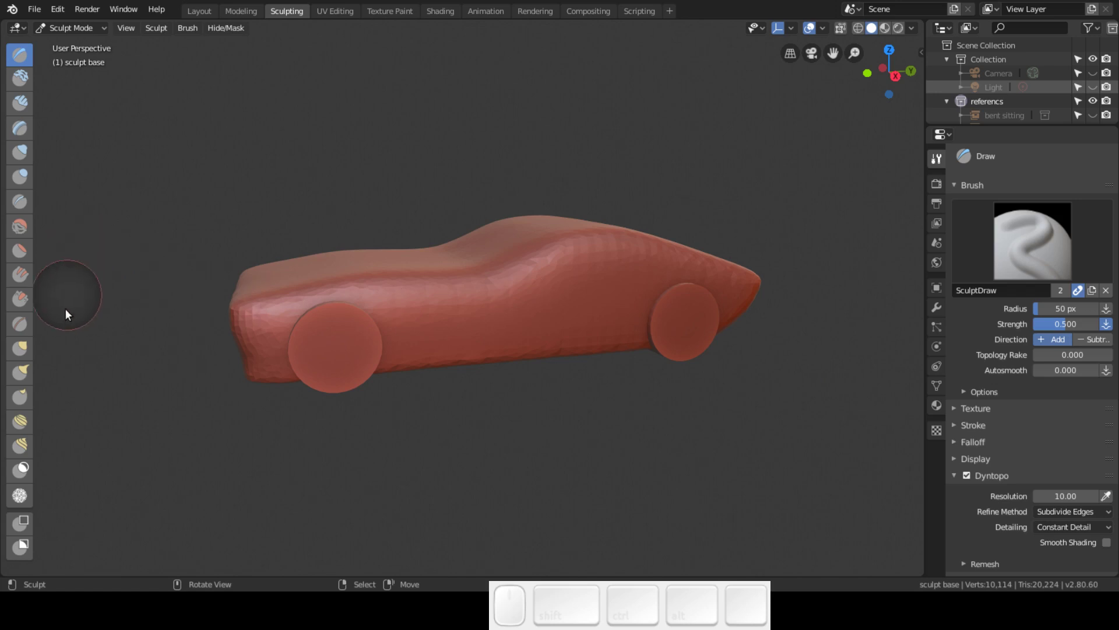
pyautogui.click(22, 250)
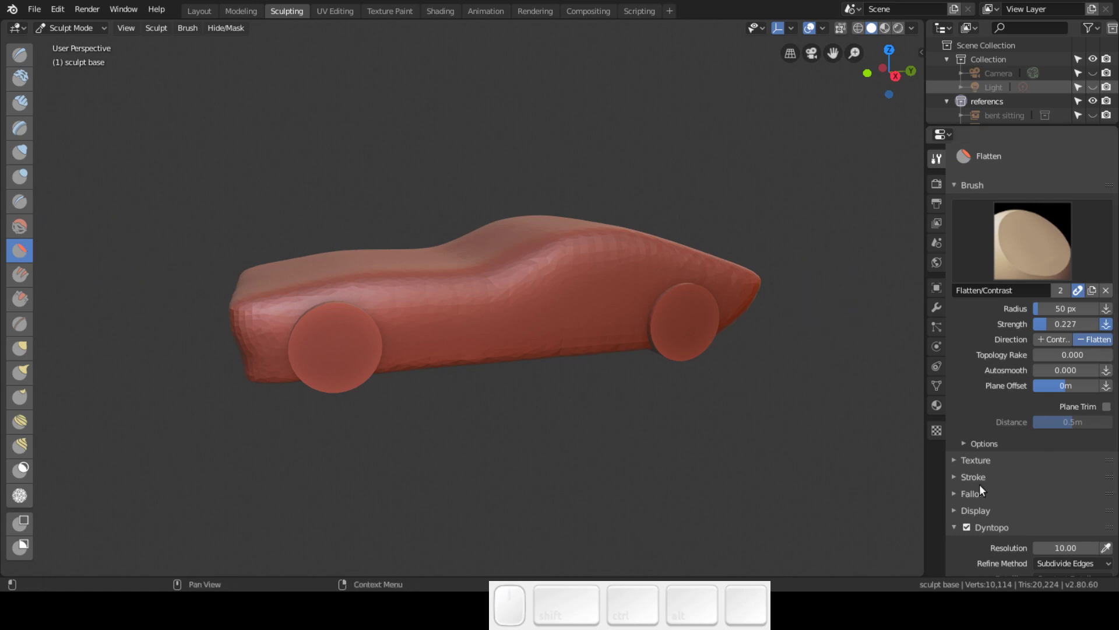
pyautogui.click(953, 473)
pyautogui.click(956, 460)
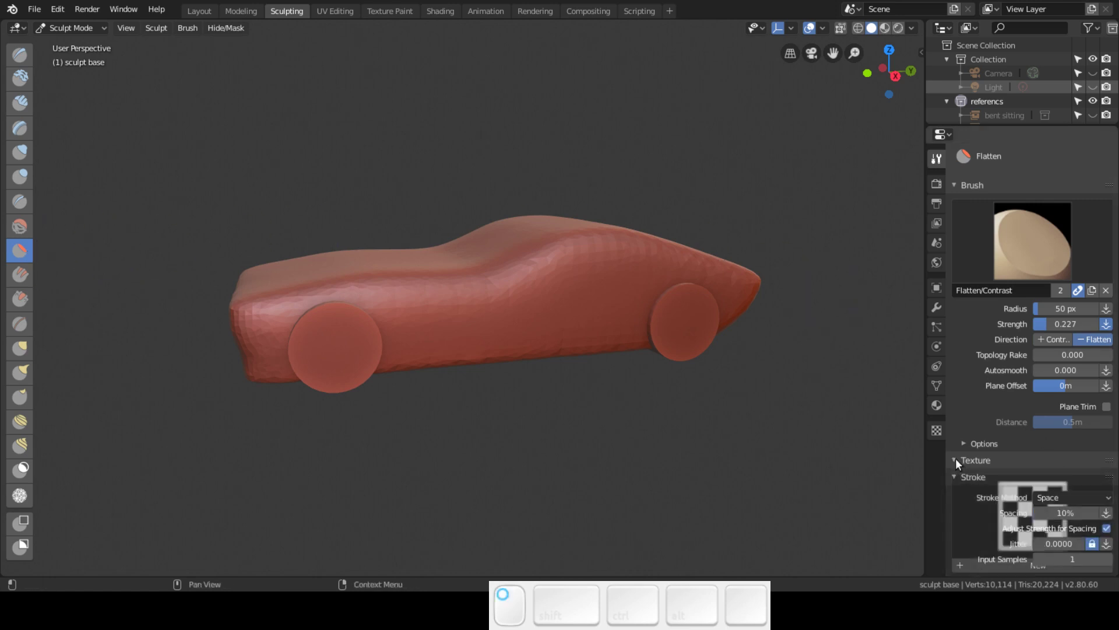
pyautogui.click(956, 461)
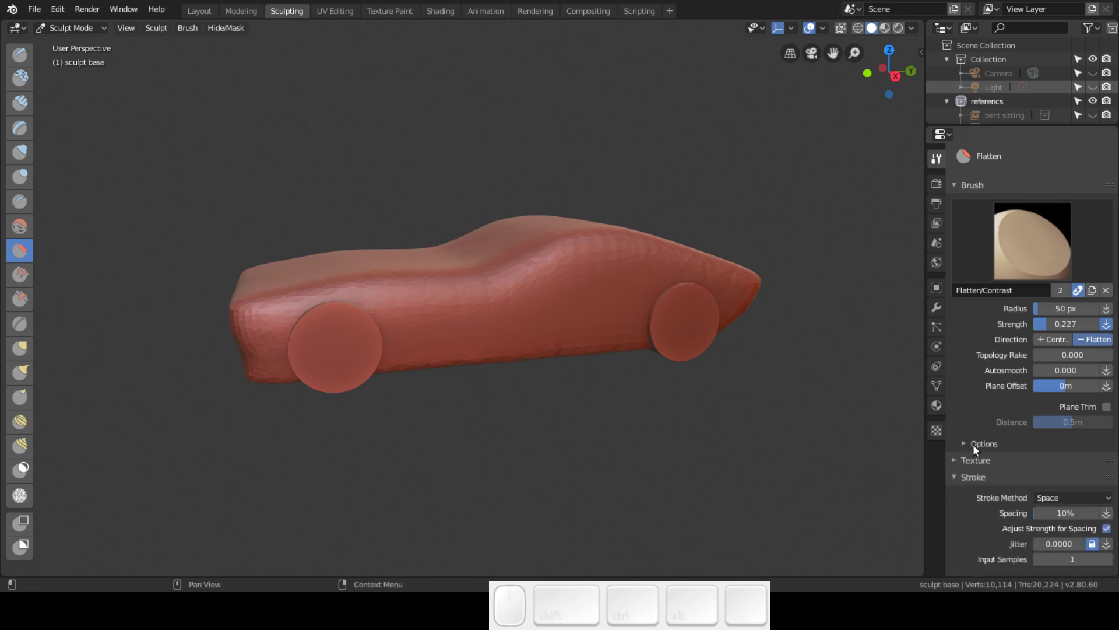
pyautogui.click(956, 474)
pyautogui.click(955, 509)
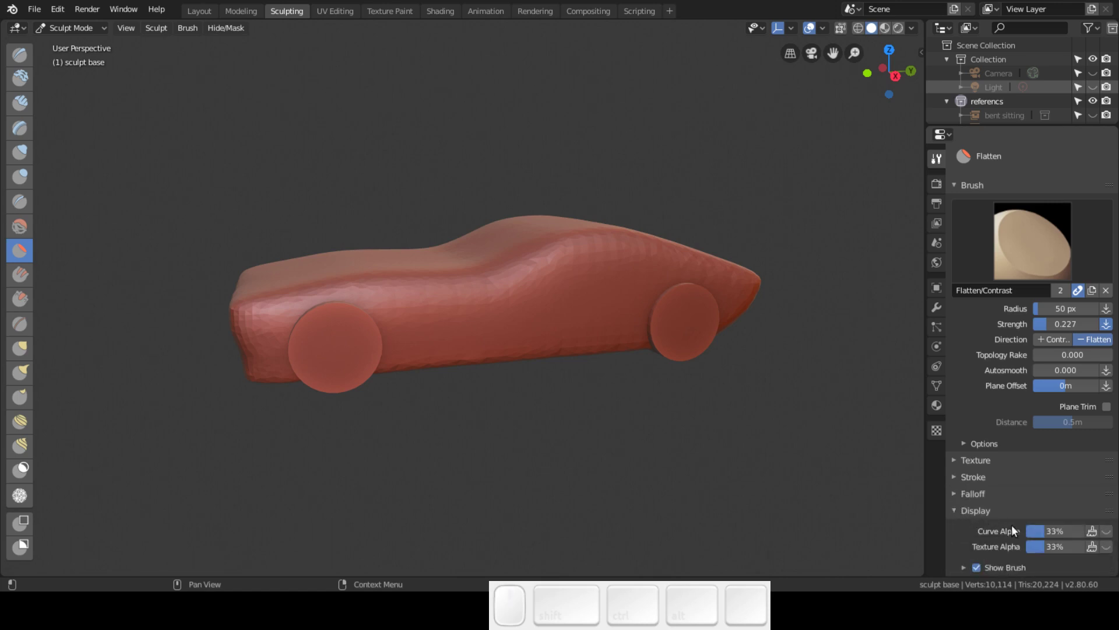
pyautogui.click(1106, 531)
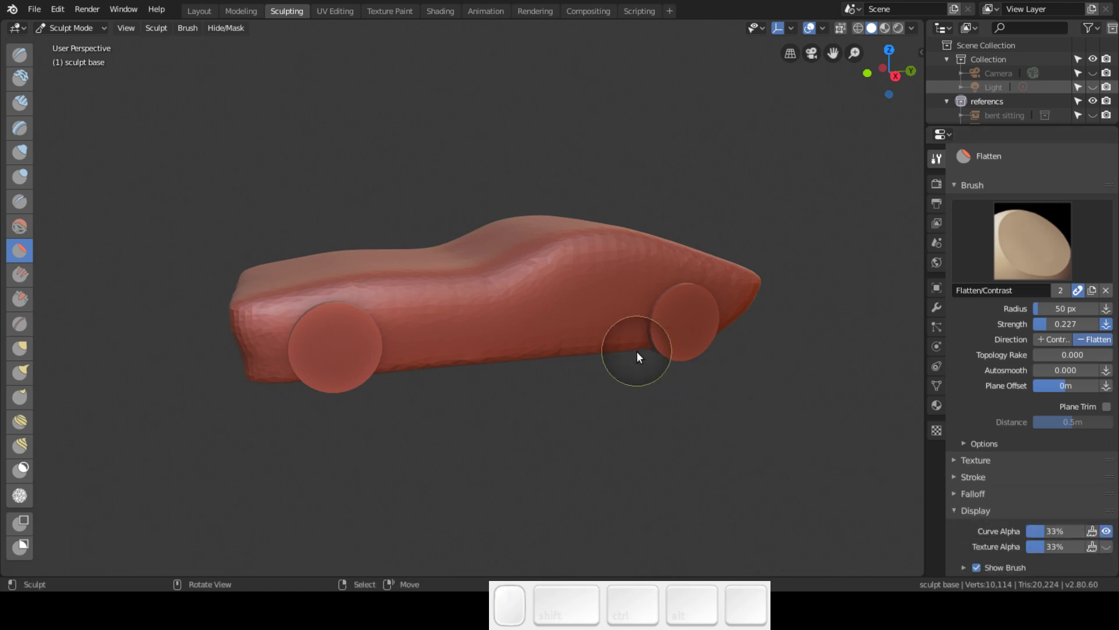
pyautogui.click(956, 510)
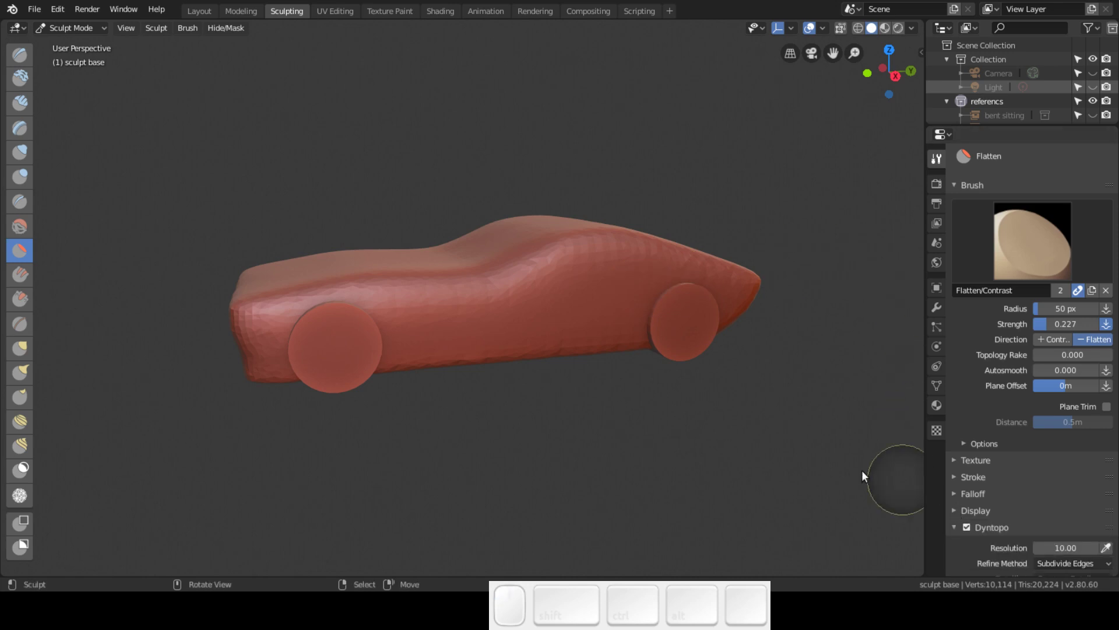
# - Flatten the surfaces of the car body from the hood to the rear with Flatten brush strokes
pyautogui.moveTo(414, 229)
pyautogui.mouseDown(button='middle')
pyautogui.moveTo(484, 291)
pyautogui.moveTo(506, 247)
pyautogui.moveTo(460, 233)
pyautogui.moveTo(621, 315)
pyautogui.mouseUp(button='middle')
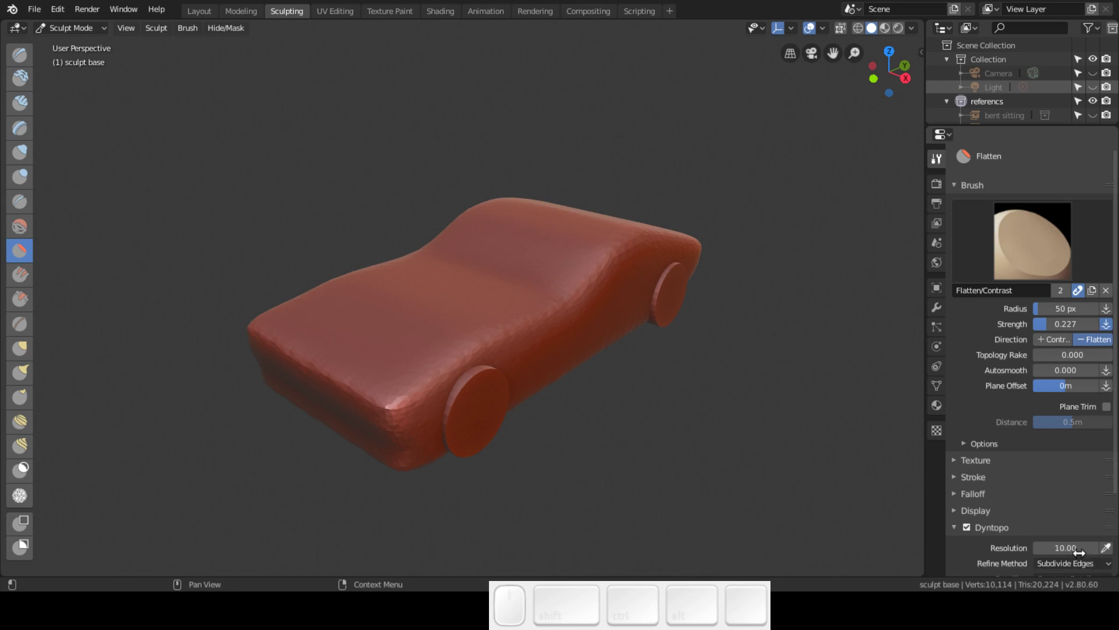
pyautogui.moveTo(494, 292)
pyautogui.mouseDown(button='middle')
pyautogui.moveTo(500, 325)
pyautogui.moveTo(494, 318)
pyautogui.mouseUp(button='middle')
pyautogui.moveTo(361, 396)
pyautogui.mouseDown()
pyautogui.moveTo(579, 291)
pyautogui.moveTo(488, 349)
pyautogui.moveTo(631, 268)
pyautogui.moveTo(388, 373)
pyautogui.moveTo(330, 338)
pyautogui.moveTo(560, 225)
pyautogui.moveTo(534, 357)
pyautogui.mouseUp()
pyautogui.moveTo(535, 357); pyautogui.dragTo(525, 327, button='middle')
pyautogui.moveTo(524, 327)
pyautogui.mouseDown()
pyautogui.moveTo(358, 356)
pyautogui.moveTo(680, 305)
pyautogui.moveTo(306, 316)
pyautogui.moveTo(714, 271)
pyautogui.mouseUp()
pyautogui.moveTo(715, 271); pyautogui.dragTo(493, 303, button='middle')
pyautogui.moveTo(494, 302)
pyautogui.mouseDown()
pyautogui.moveTo(574, 260)
pyautogui.moveTo(447, 242)
pyautogui.moveTo(544, 277)
pyautogui.moveTo(594, 315)
pyautogui.mouseUp()
pyautogui.moveTo(595, 315)
pyautogui.mouseDown(button='middle')
pyautogui.moveTo(554, 337)
pyautogui.moveTo(480, 310)
pyautogui.mouseUp(button='middle')
pyautogui.moveTo(480, 310)
pyautogui.mouseDown()
pyautogui.moveTo(384, 270)
pyautogui.moveTo(375, 251)
pyautogui.moveTo(430, 300)
pyautogui.moveTo(704, 327)
pyautogui.mouseUp()
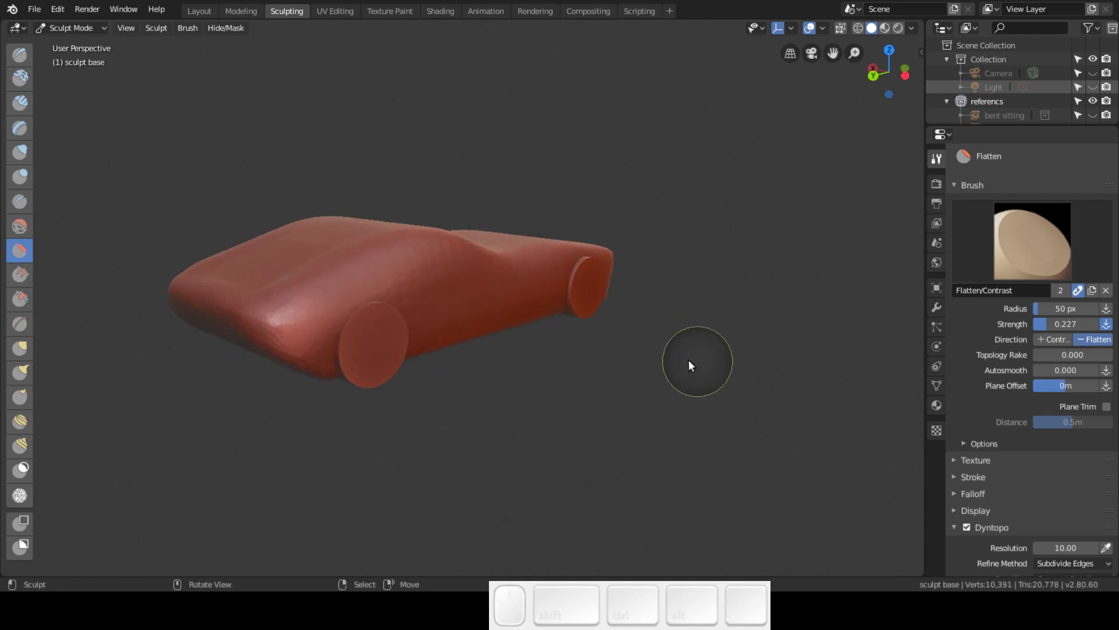
pyautogui.moveTo(689, 365); pyautogui.dragTo(569, 369, button='middle')
pyautogui.moveTo(650, 359); pyautogui.dragTo(584, 356, button='middle')
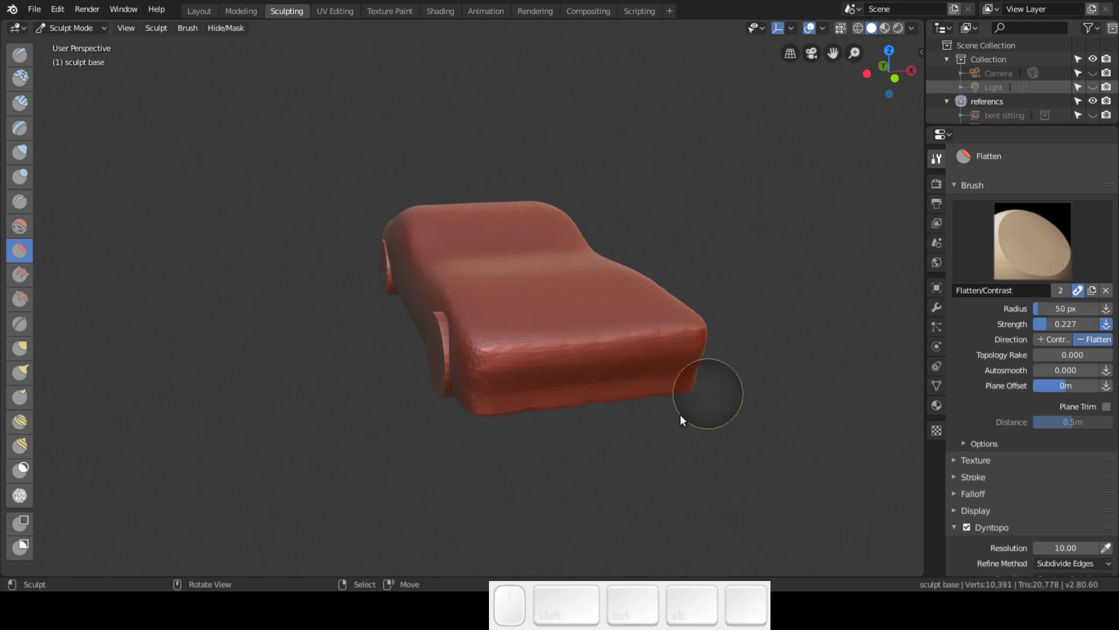
# - Set the Dyntopo resolution to 15 and flatten the car's roof, sides and rear at this finer detail
pyautogui.click(1057, 548)
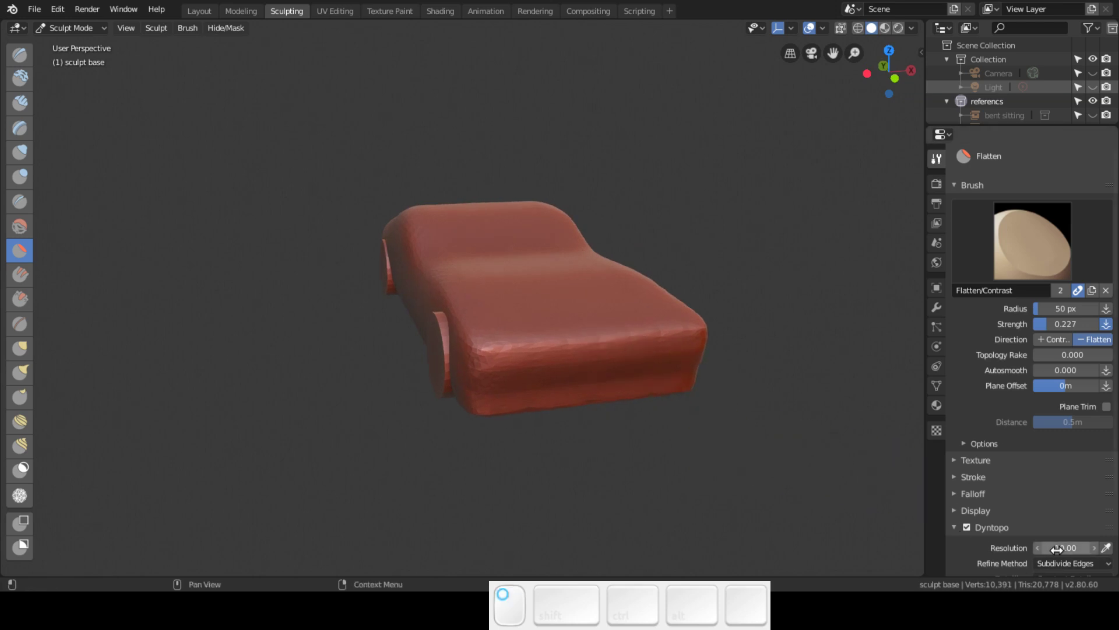
pyautogui.write('15')
pyautogui.press('Return')
pyautogui.moveTo(712, 361); pyautogui.dragTo(568, 384, button='middle')
pyautogui.moveTo(493, 353)
pyautogui.mouseDown()
pyautogui.moveTo(340, 384)
pyautogui.moveTo(426, 254)
pyautogui.moveTo(550, 195)
pyautogui.moveTo(609, 285)
pyautogui.moveTo(724, 272)
pyautogui.moveTo(637, 331)
pyautogui.mouseUp()
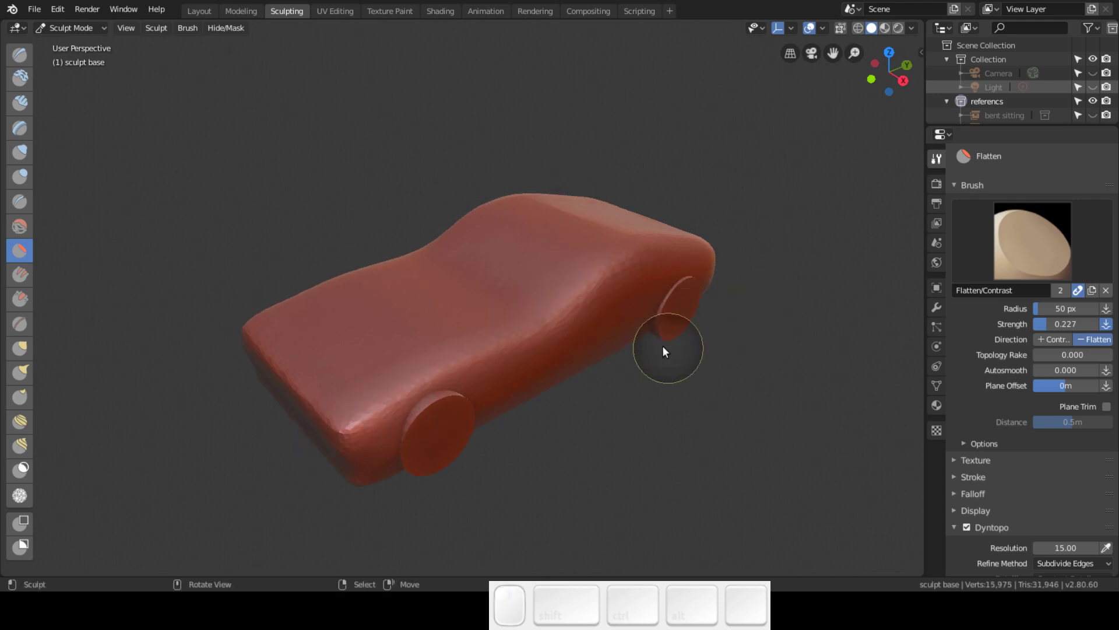
pyautogui.moveTo(665, 347); pyautogui.dragTo(682, 312, button='middle')
pyautogui.moveTo(682, 313)
pyautogui.mouseDown()
pyautogui.moveTo(298, 360)
pyautogui.moveTo(797, 342)
pyautogui.mouseUp()
pyautogui.moveTo(796, 342); pyautogui.dragTo(505, 342, button='middle')
pyautogui.moveTo(504, 342)
pyautogui.mouseDown()
pyautogui.moveTo(574, 304)
pyautogui.moveTo(635, 293)
pyautogui.moveTo(613, 341)
pyautogui.moveTo(744, 346)
pyautogui.mouseUp()
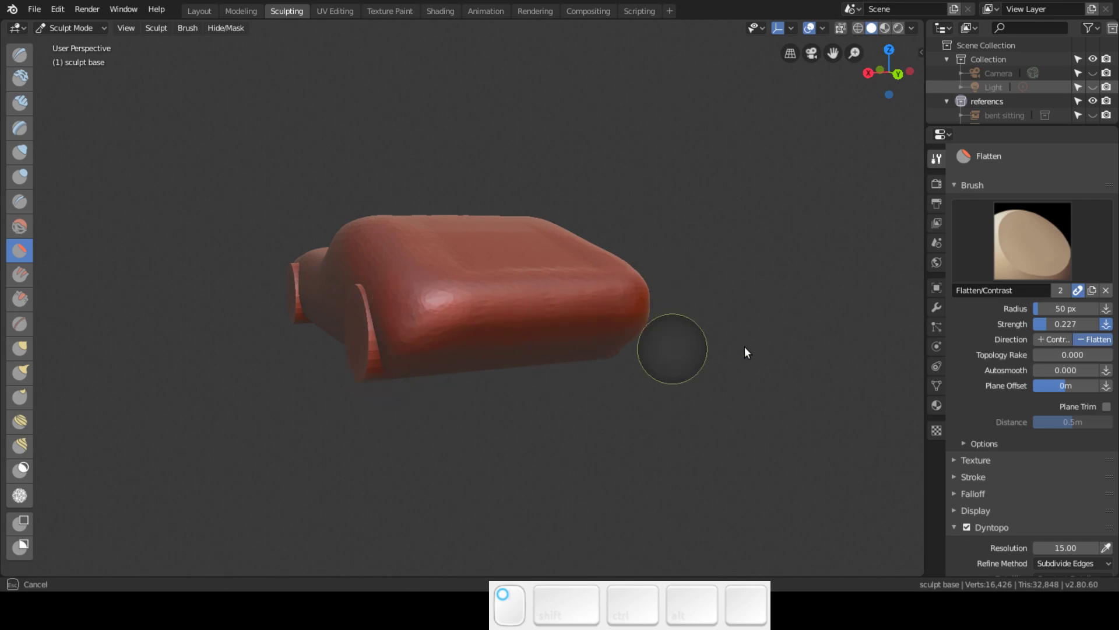
# - Flatten the side of the car body between the front and rear wheels
pyautogui.moveTo(587, 340)
pyautogui.mouseDown(button='middle')
pyautogui.moveTo(502, 373)
pyautogui.moveTo(457, 345)
pyautogui.mouseUp(button='middle')
pyautogui.moveTo(457, 345)
pyautogui.mouseDown()
pyautogui.moveTo(305, 362)
pyautogui.moveTo(239, 331)
pyautogui.moveTo(296, 273)
pyautogui.moveTo(457, 351)
pyautogui.mouseUp()
pyautogui.moveTo(457, 351)
pyautogui.mouseDown(button='middle')
pyautogui.moveTo(486, 352)
pyautogui.moveTo(583, 450)
pyautogui.moveTo(581, 394)
pyautogui.moveTo(634, 410)
pyautogui.moveTo(547, 393)
pyautogui.moveTo(564, 390)
pyautogui.moveTo(540, 362)
pyautogui.moveTo(406, 397)
pyautogui.moveTo(537, 415)
pyautogui.mouseUp(button='middle')
pyautogui.click(796, 382)
pyautogui.moveTo(294, 362); pyautogui.dragTo(527, 332)
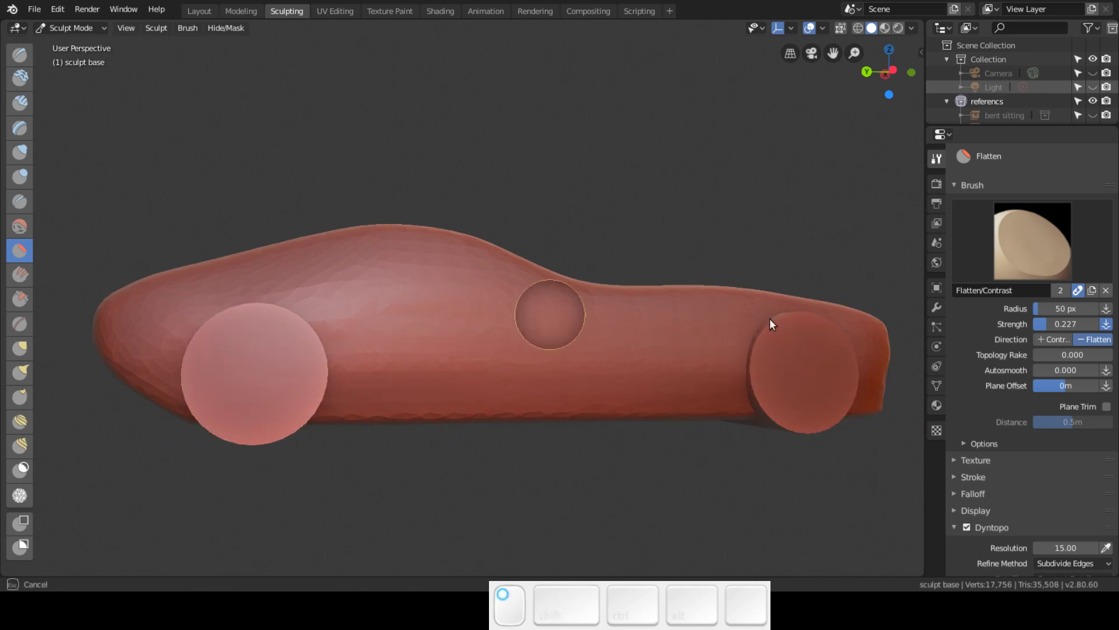
# - Flatten the car's lower body and upper side contour, smoothing the surface where needed
pyautogui.moveTo(813, 331); pyautogui.dragTo(788, 399, button='middle')
pyautogui.moveTo(554, 469); pyautogui.dragTo(632, 487)
pyautogui.moveTo(631, 487)
pyautogui.mouseDown(button='middle')
pyautogui.moveTo(726, 451)
pyautogui.moveTo(600, 431)
pyautogui.mouseUp(button='middle')
pyautogui.moveTo(599, 437); pyautogui.dragTo(425, 452)
pyautogui.moveTo(675, 443)
pyautogui.mouseDown(button='middle')
pyautogui.moveTo(600, 440)
pyautogui.moveTo(682, 424)
pyautogui.mouseUp(button='middle')
pyautogui.moveTo(682, 424)
pyautogui.keyDown('shift'); pyautogui.mouseDown()
pyautogui.moveTo(422, 425)
pyautogui.moveTo(732, 419)
pyautogui.mouseUp(); pyautogui.keyUp('shift')
pyautogui.moveTo(732, 420)
pyautogui.mouseDown(button='middle')
pyautogui.moveTo(618, 438)
pyautogui.moveTo(509, 429)
pyautogui.moveTo(527, 412)
pyautogui.moveTo(525, 450)
pyautogui.mouseUp(button='middle')
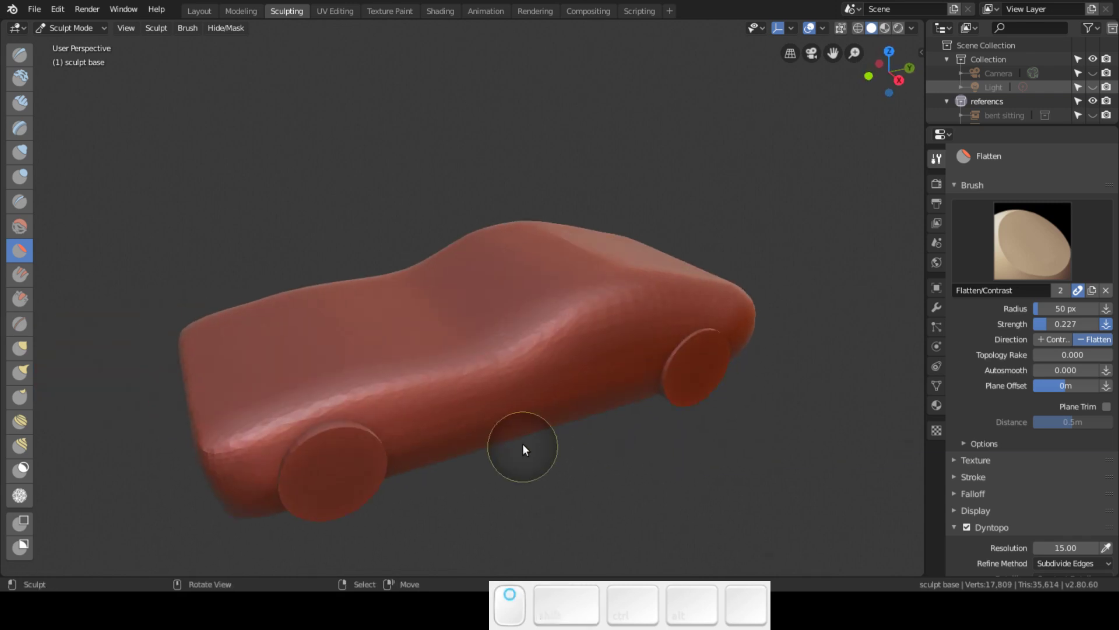
pyautogui.keyDown('shift'); pyautogui.moveTo(386, 417); pyautogui.dragTo(274, 461, button='middle'); pyautogui.keyUp('shift')
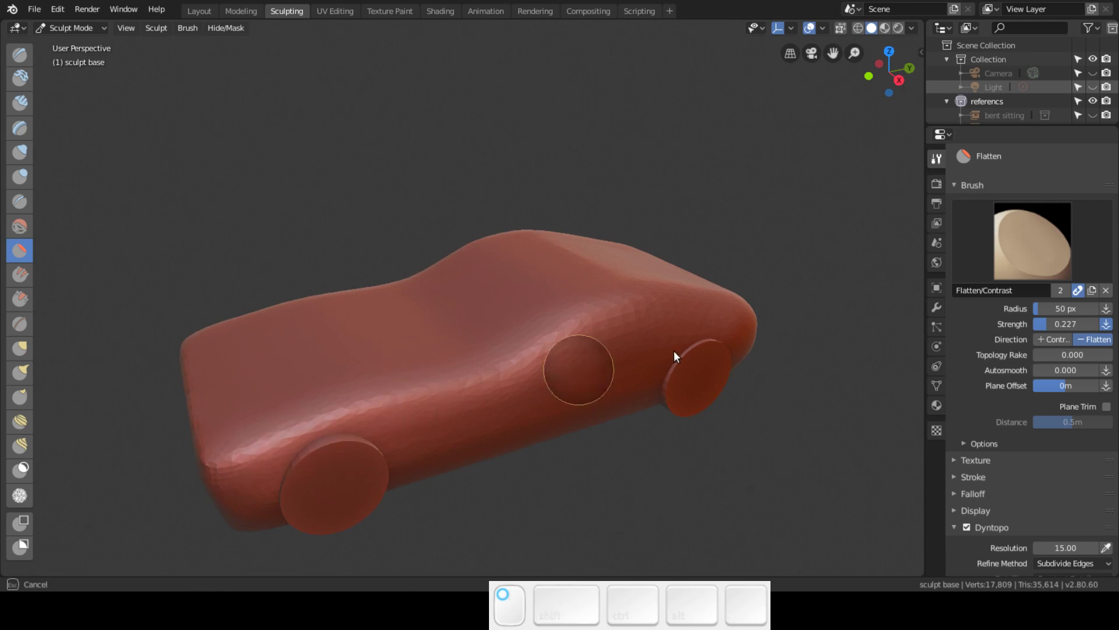
pyautogui.moveTo(347, 375)
pyautogui.mouseDown()
pyautogui.moveTo(425, 292)
pyautogui.moveTo(522, 247)
pyautogui.mouseUp()
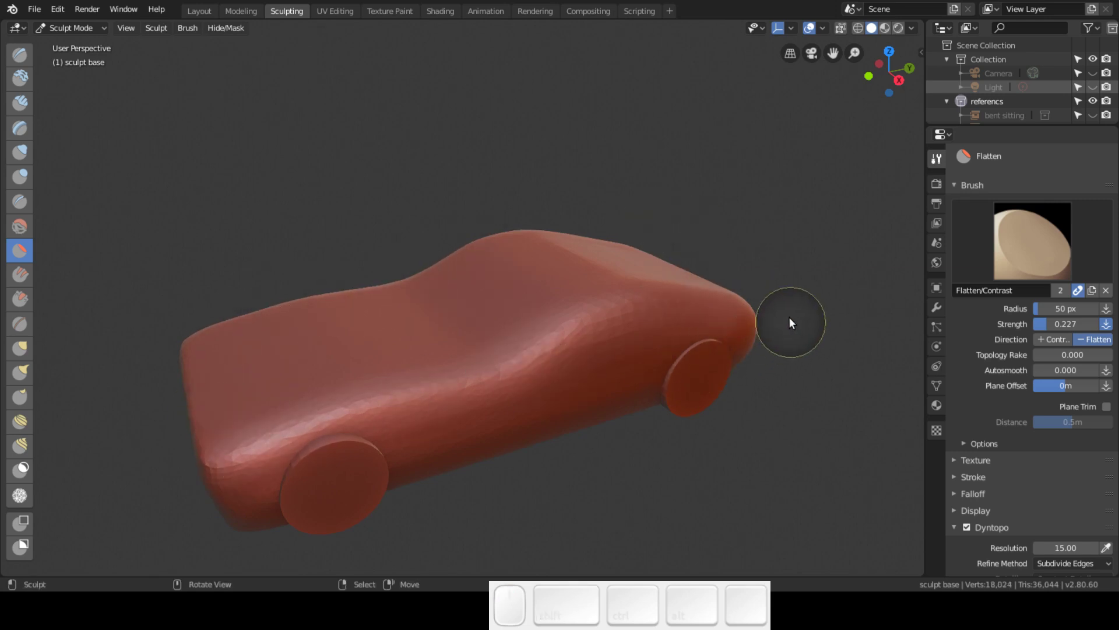
pyautogui.moveTo(687, 370)
pyautogui.mouseDown(button='middle')
pyautogui.moveTo(654, 312)
pyautogui.moveTo(667, 317)
pyautogui.mouseUp(button='middle')
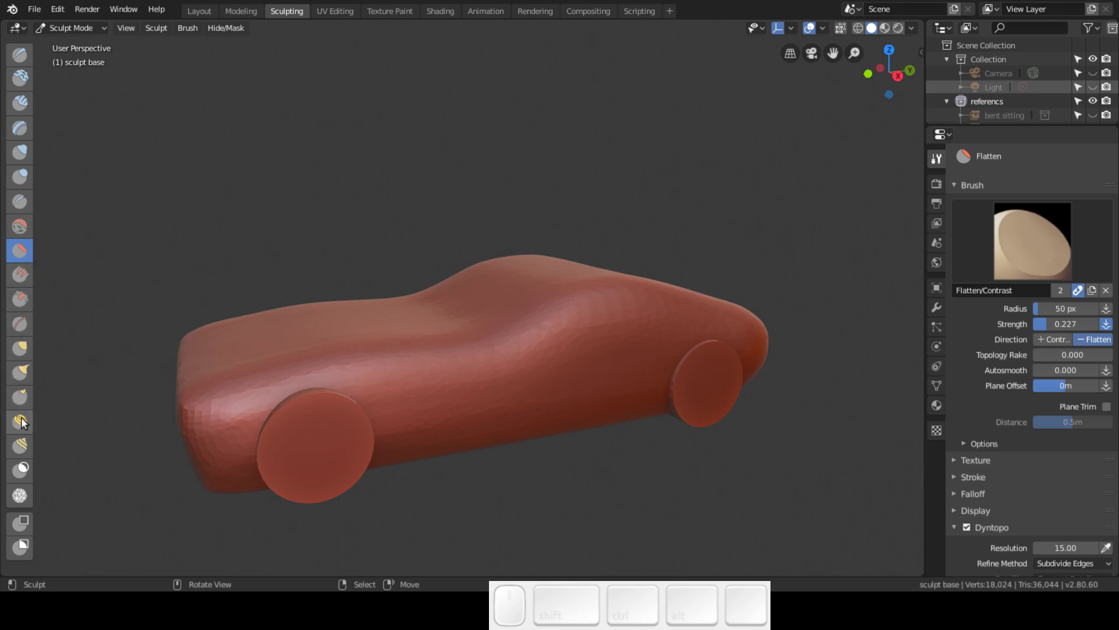
# - Switch to the Smooth brush and smooth the car's side contour and rear end
pyautogui.click(20, 226)
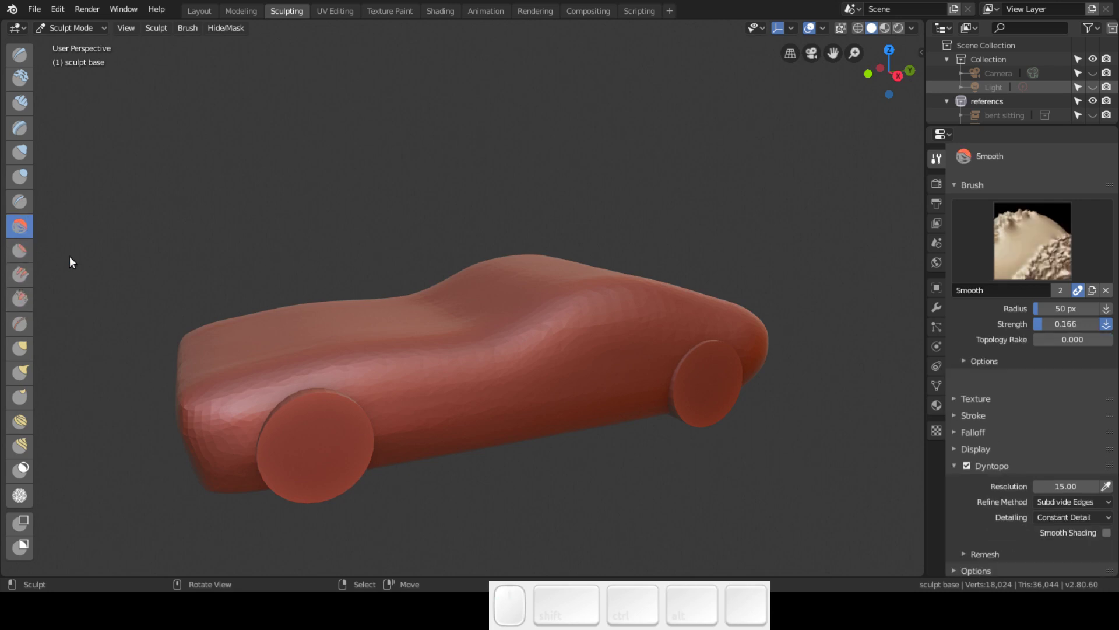
pyautogui.moveTo(220, 410)
pyautogui.mouseDown()
pyautogui.moveTo(619, 328)
pyautogui.moveTo(246, 414)
pyautogui.moveTo(282, 446)
pyautogui.moveTo(863, 398)
pyautogui.moveTo(749, 324)
pyautogui.mouseUp()
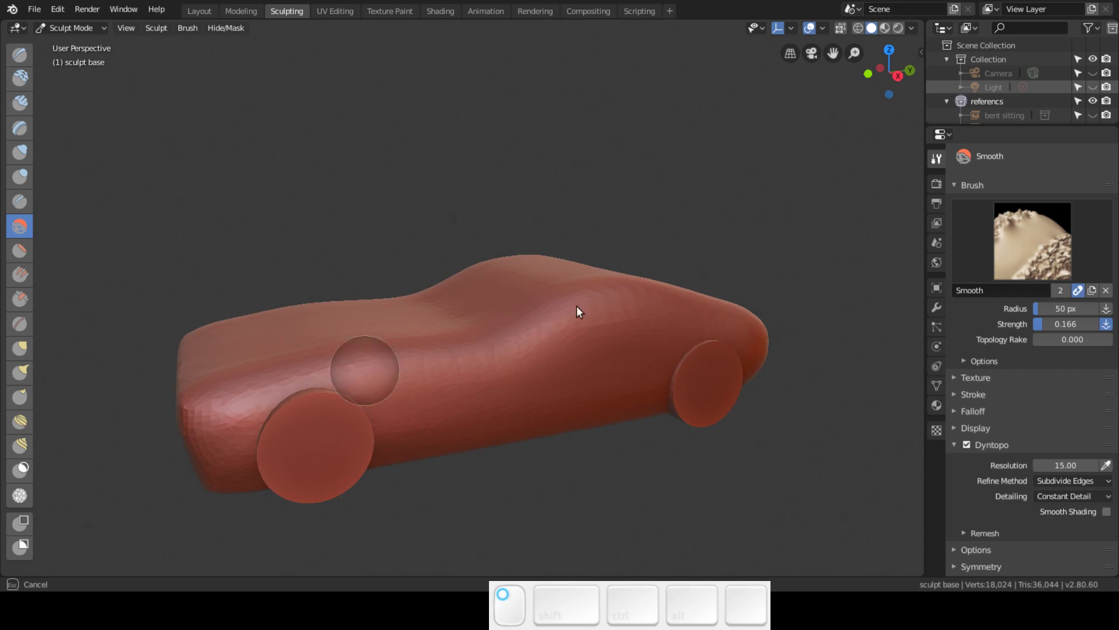
pyautogui.moveTo(562, 372); pyautogui.dragTo(804, 402, button='middle')
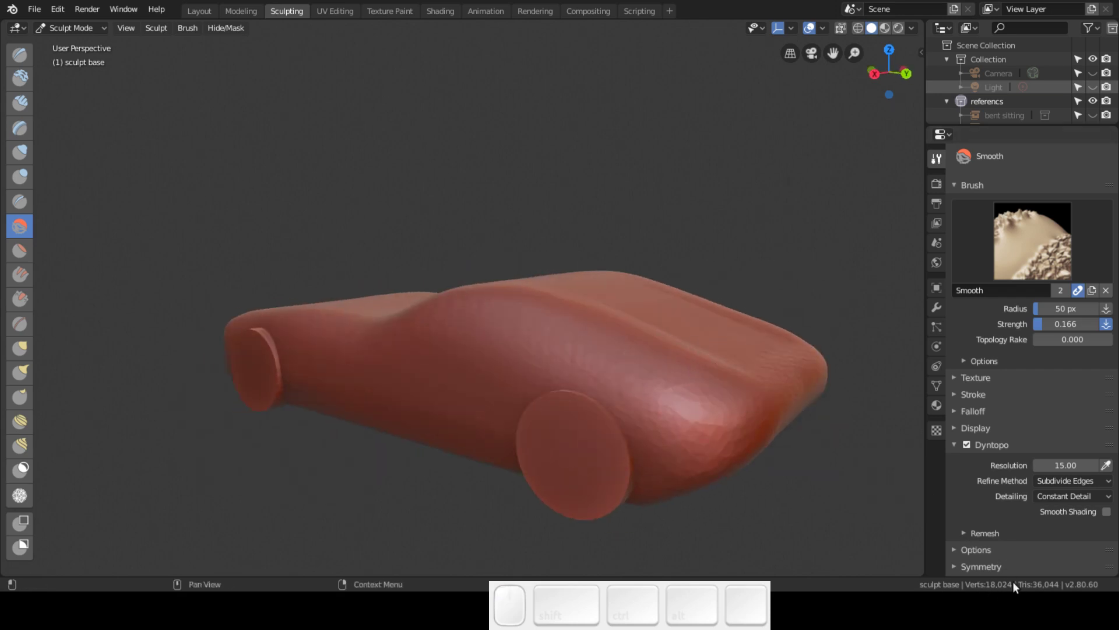
pyautogui.moveTo(770, 437)
pyautogui.mouseDown()
pyautogui.moveTo(796, 365)
pyautogui.moveTo(660, 466)
pyautogui.moveTo(751, 456)
pyautogui.moveTo(619, 452)
pyautogui.moveTo(565, 435)
pyautogui.moveTo(660, 375)
pyautogui.moveTo(794, 379)
pyautogui.moveTo(704, 433)
pyautogui.mouseUp()
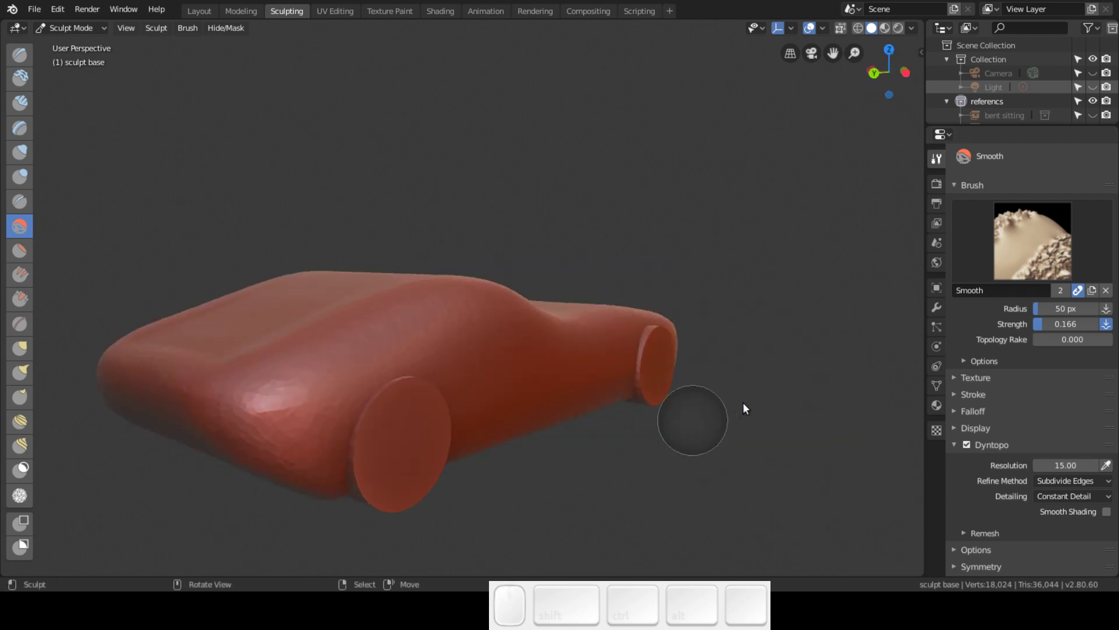
pyautogui.moveTo(742, 408)
pyautogui.mouseDown()
pyautogui.moveTo(430, 383)
pyautogui.moveTo(248, 399)
pyautogui.moveTo(323, 344)
pyautogui.moveTo(364, 294)
pyautogui.moveTo(136, 359)
pyautogui.moveTo(268, 329)
pyautogui.moveTo(321, 473)
pyautogui.moveTo(373, 490)
pyautogui.mouseUp()
pyautogui.moveTo(373, 490)
pyautogui.mouseDown(button='middle')
pyautogui.moveTo(486, 420)
pyautogui.moveTo(368, 424)
pyautogui.mouseUp(button='middle')
pyautogui.moveTo(369, 430)
pyautogui.mouseDown()
pyautogui.moveTo(750, 425)
pyautogui.moveTo(502, 390)
pyautogui.moveTo(497, 344)
pyautogui.moveTo(391, 322)
pyautogui.moveTo(355, 303)
pyautogui.mouseUp()
# - Smooth the faceted front end and lower body of the car with the Smooth brush
pyautogui.moveTo(800, 369); pyautogui.dragTo(602, 395, button='middle')
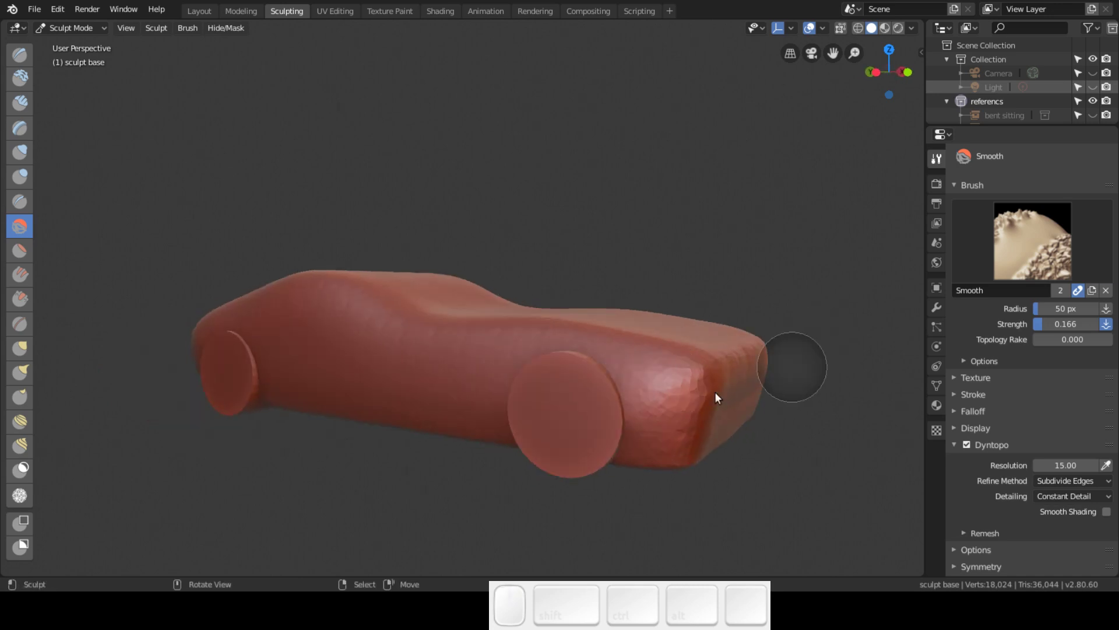
pyautogui.moveTo(791, 367); pyautogui.dragTo(458, 436, button='middle')
pyautogui.moveTo(458, 436)
pyautogui.mouseDown()
pyautogui.moveTo(405, 478)
pyautogui.moveTo(694, 473)
pyautogui.moveTo(392, 464)
pyautogui.moveTo(442, 430)
pyautogui.moveTo(600, 429)
pyautogui.moveTo(515, 478)
pyautogui.mouseUp()
pyautogui.moveTo(620, 478)
pyautogui.mouseDown(button='middle')
pyautogui.moveTo(614, 442)
pyautogui.moveTo(532, 350)
pyautogui.mouseUp(button='middle')
pyautogui.moveTo(532, 350)
pyautogui.mouseDown()
pyautogui.moveTo(303, 416)
pyautogui.moveTo(312, 370)
pyautogui.moveTo(348, 423)
pyautogui.moveTo(380, 433)
pyautogui.moveTo(579, 365)
pyautogui.mouseUp()
pyautogui.moveTo(580, 365)
pyautogui.mouseDown(button='middle')
pyautogui.moveTo(582, 444)
pyautogui.moveTo(599, 413)
pyautogui.moveTo(585, 421)
pyautogui.moveTo(638, 366)
pyautogui.moveTo(517, 413)
pyautogui.moveTo(529, 414)
pyautogui.moveTo(355, 383)
pyautogui.moveTo(274, 383)
pyautogui.mouseUp(button='middle')
pyautogui.moveTo(145, 307); pyautogui.dragTo(192, 312, button='middle')
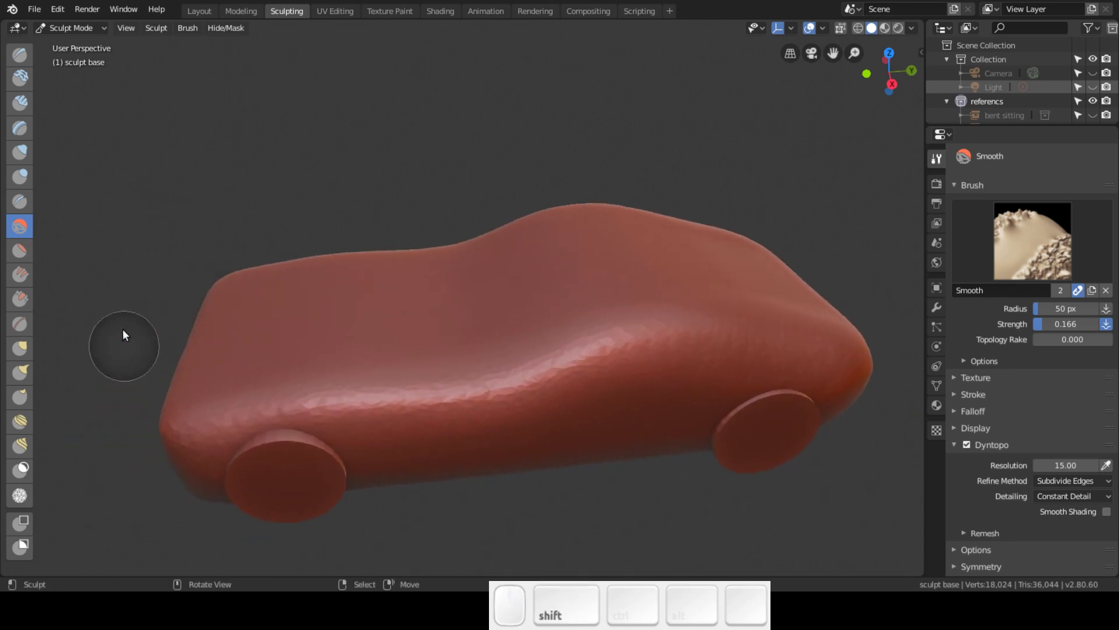
# - Switch to the Scrape brush and scrape down the rear edge and rear corners of the car
pyautogui.click(22, 298)
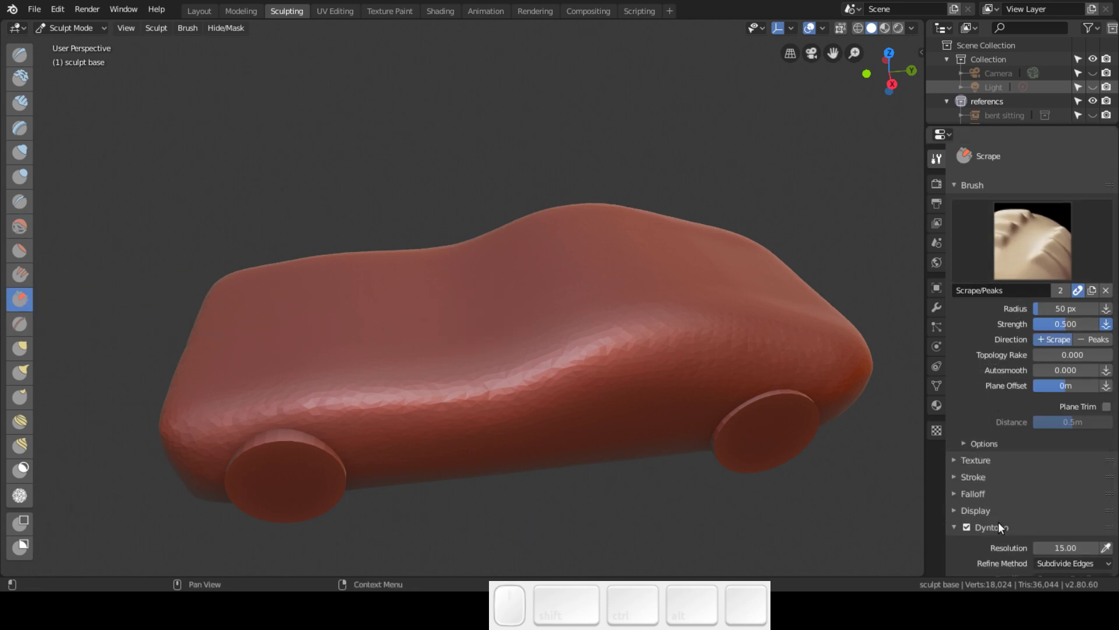
pyautogui.moveTo(557, 437)
pyautogui.mouseDown(button='middle')
pyautogui.moveTo(621, 385)
pyautogui.moveTo(594, 383)
pyautogui.moveTo(629, 386)
pyautogui.moveTo(560, 392)
pyautogui.moveTo(530, 416)
pyautogui.mouseUp(button='middle')
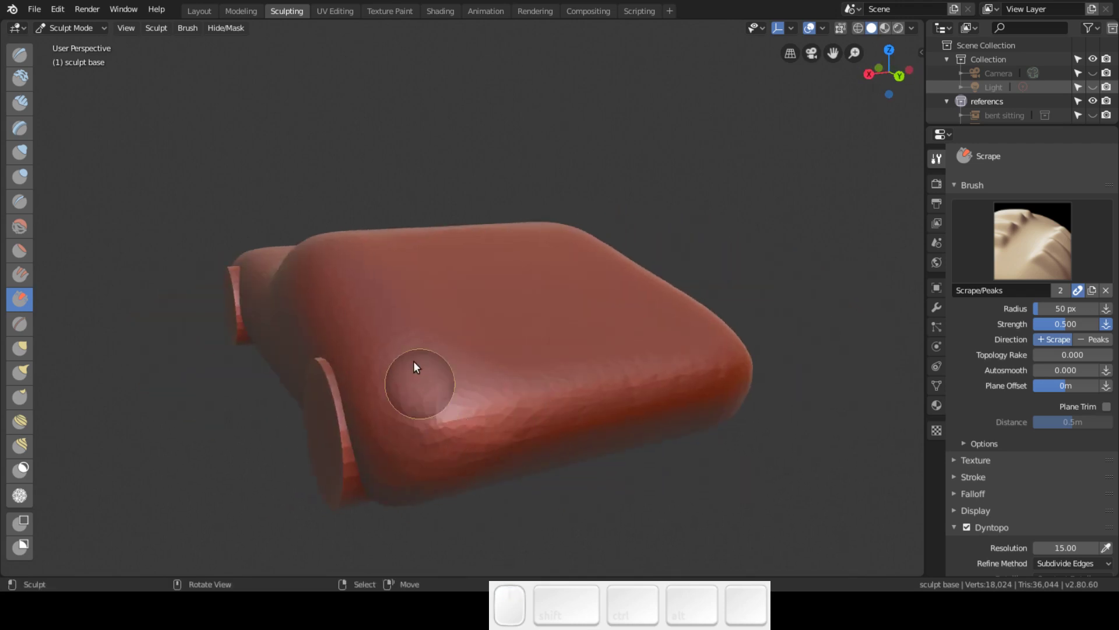
pyautogui.moveTo(424, 460)
pyautogui.mouseDown()
pyautogui.moveTo(447, 399)
pyautogui.moveTo(386, 446)
pyautogui.moveTo(491, 446)
pyautogui.moveTo(412, 433)
pyautogui.moveTo(441, 403)
pyautogui.moveTo(473, 392)
pyautogui.moveTo(427, 433)
pyautogui.moveTo(418, 480)
pyautogui.moveTo(406, 467)
pyautogui.moveTo(442, 447)
pyautogui.moveTo(446, 426)
pyautogui.moveTo(416, 387)
pyautogui.moveTo(421, 432)
pyautogui.moveTo(444, 467)
pyautogui.moveTo(454, 420)
pyautogui.moveTo(425, 408)
pyautogui.moveTo(600, 418)
pyautogui.mouseUp()
pyautogui.moveTo(600, 418)
pyautogui.mouseDown(button='middle')
pyautogui.moveTo(484, 404)
pyautogui.moveTo(484, 438)
pyautogui.moveTo(486, 407)
pyautogui.moveTo(401, 453)
pyautogui.mouseUp(button='middle')
pyautogui.moveTo(401, 452)
pyautogui.keyDown('shift'); pyautogui.mouseDown()
pyautogui.moveTo(374, 458)
pyautogui.moveTo(368, 436)
pyautogui.moveTo(384, 503)
pyautogui.moveTo(367, 504)
pyautogui.moveTo(387, 412)
pyautogui.moveTo(293, 444)
pyautogui.mouseUp(); pyautogui.keyUp('shift')
pyautogui.moveTo(410, 371)
pyautogui.mouseDown()
pyautogui.moveTo(305, 445)
pyautogui.moveTo(374, 442)
pyautogui.moveTo(467, 470)
pyautogui.mouseUp()
pyautogui.moveTo(467, 470)
pyautogui.mouseDown(button='middle')
pyautogui.moveTo(379, 441)
pyautogui.moveTo(500, 400)
pyautogui.moveTo(569, 417)
pyautogui.moveTo(502, 445)
pyautogui.moveTo(428, 450)
pyautogui.mouseUp(button='middle')
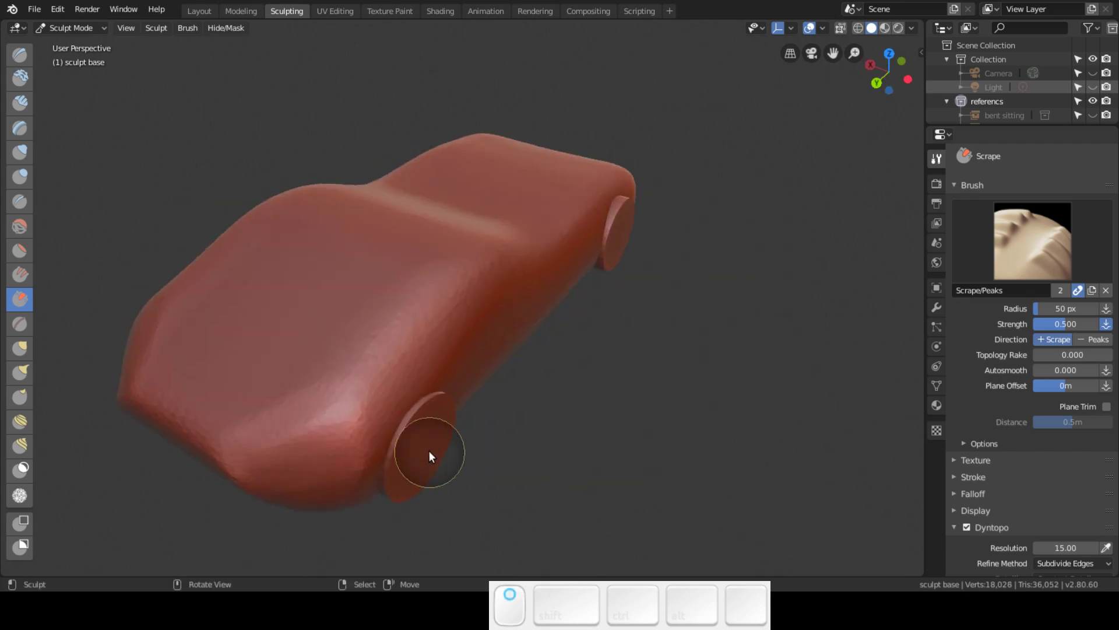
# - Scrape the car's tail further and round off its front corners with the Scrape brush
pyautogui.moveTo(227, 410)
pyautogui.mouseDown()
pyautogui.moveTo(141, 386)
pyautogui.moveTo(220, 464)
pyautogui.moveTo(284, 450)
pyautogui.moveTo(258, 445)
pyautogui.moveTo(411, 344)
pyautogui.moveTo(315, 466)
pyautogui.moveTo(436, 357)
pyautogui.moveTo(291, 421)
pyautogui.moveTo(267, 415)
pyautogui.moveTo(338, 345)
pyautogui.moveTo(230, 442)
pyautogui.moveTo(165, 393)
pyautogui.moveTo(290, 476)
pyautogui.mouseUp()
pyautogui.moveTo(289, 476)
pyautogui.mouseDown(button='middle')
pyautogui.moveTo(304, 418)
pyautogui.moveTo(410, 366)
pyautogui.moveTo(375, 387)
pyautogui.moveTo(414, 449)
pyautogui.moveTo(357, 419)
pyautogui.moveTo(422, 392)
pyautogui.moveTo(564, 400)
pyautogui.mouseUp(button='middle')
pyautogui.moveTo(563, 398)
pyautogui.mouseDown()
pyautogui.moveTo(529, 401)
pyautogui.moveTo(557, 397)
pyautogui.moveTo(569, 431)
pyautogui.moveTo(542, 435)
pyautogui.moveTo(572, 402)
pyautogui.moveTo(606, 392)
pyautogui.moveTo(539, 362)
pyautogui.moveTo(558, 414)
pyautogui.moveTo(517, 402)
pyautogui.moveTo(676, 442)
pyautogui.mouseUp()
pyautogui.moveTo(677, 442)
pyautogui.mouseDown(button='middle')
pyautogui.moveTo(486, 428)
pyautogui.moveTo(537, 390)
pyautogui.moveTo(492, 428)
pyautogui.moveTo(440, 421)
pyautogui.mouseUp(button='middle')
pyautogui.moveTo(440, 420)
pyautogui.mouseDown()
pyautogui.moveTo(436, 376)
pyautogui.moveTo(409, 458)
pyautogui.moveTo(387, 420)
pyautogui.moveTo(450, 457)
pyautogui.mouseUp()
pyautogui.moveTo(450, 457)
pyautogui.mouseDown(button='middle')
pyautogui.moveTo(525, 439)
pyautogui.moveTo(279, 401)
pyautogui.moveTo(640, 416)
pyautogui.moveTo(448, 420)
pyautogui.moveTo(308, 319)
pyautogui.moveTo(313, 445)
pyautogui.moveTo(357, 429)
pyautogui.moveTo(320, 449)
pyautogui.mouseUp(button='middle')
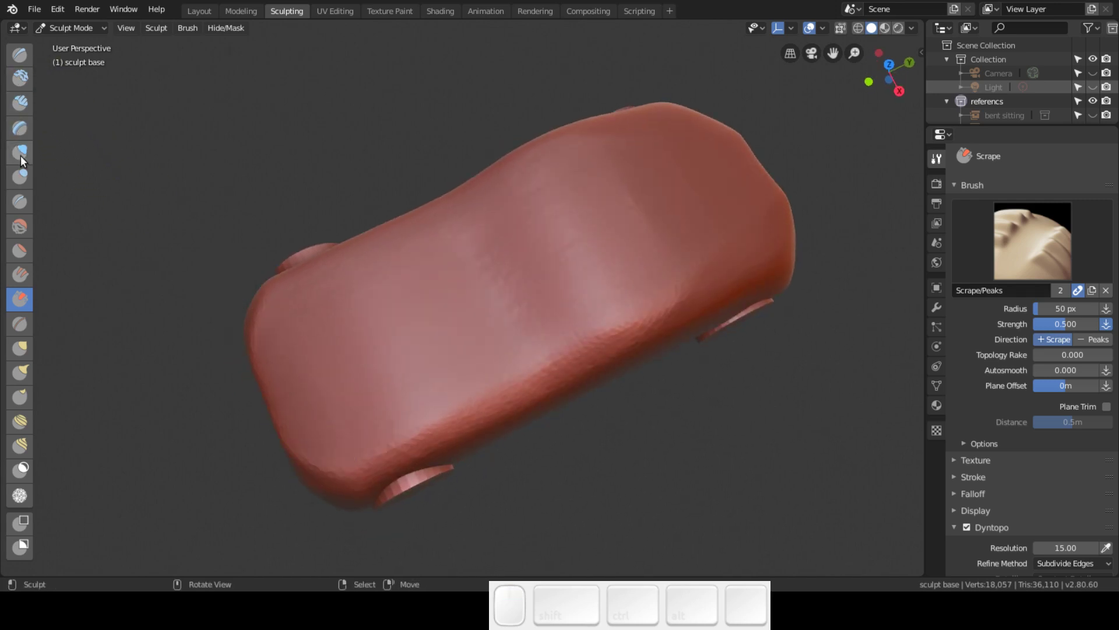
# - Switch to the Clay Strips brush and build up the hood from the windshield base towards the front
pyautogui.click(20, 104)
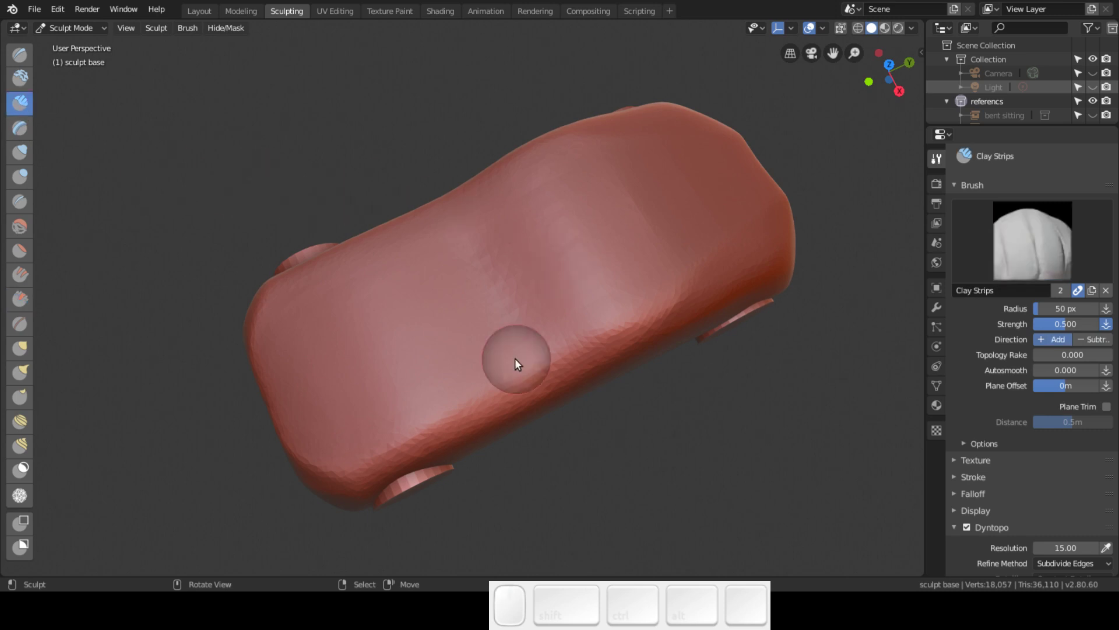
pyautogui.moveTo(415, 368); pyautogui.dragTo(451, 264, button='middle')
pyautogui.moveTo(451, 264); pyautogui.dragTo(432, 264)
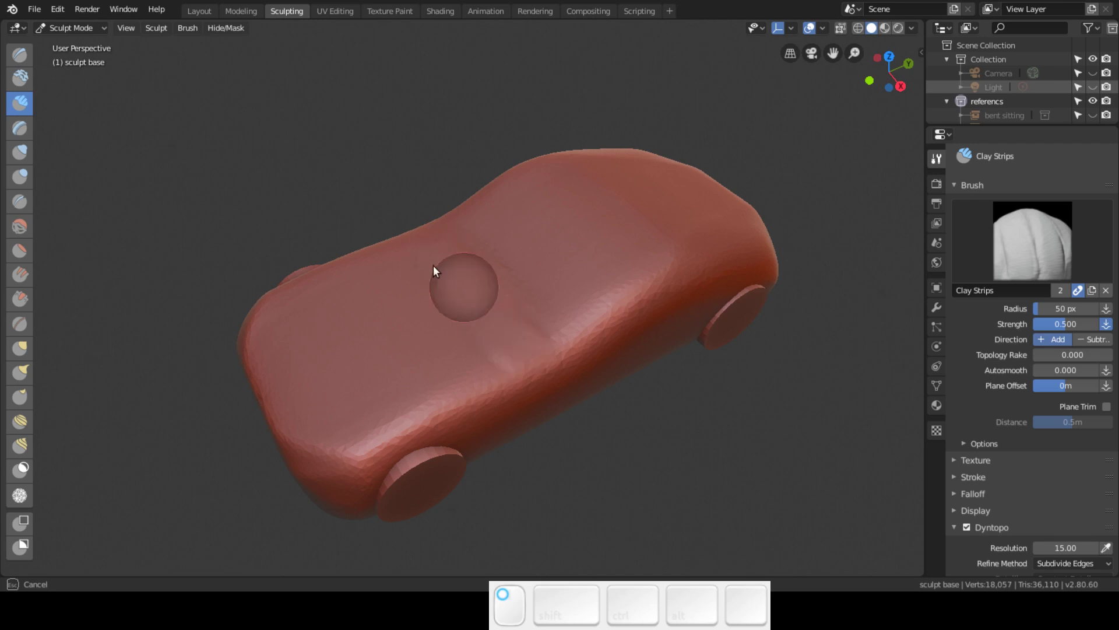
pyautogui.moveTo(517, 350)
pyautogui.mouseDown(button='middle')
pyautogui.moveTo(422, 272)
pyautogui.moveTo(415, 250)
pyautogui.moveTo(430, 255)
pyautogui.moveTo(350, 299)
pyautogui.mouseUp(button='middle')
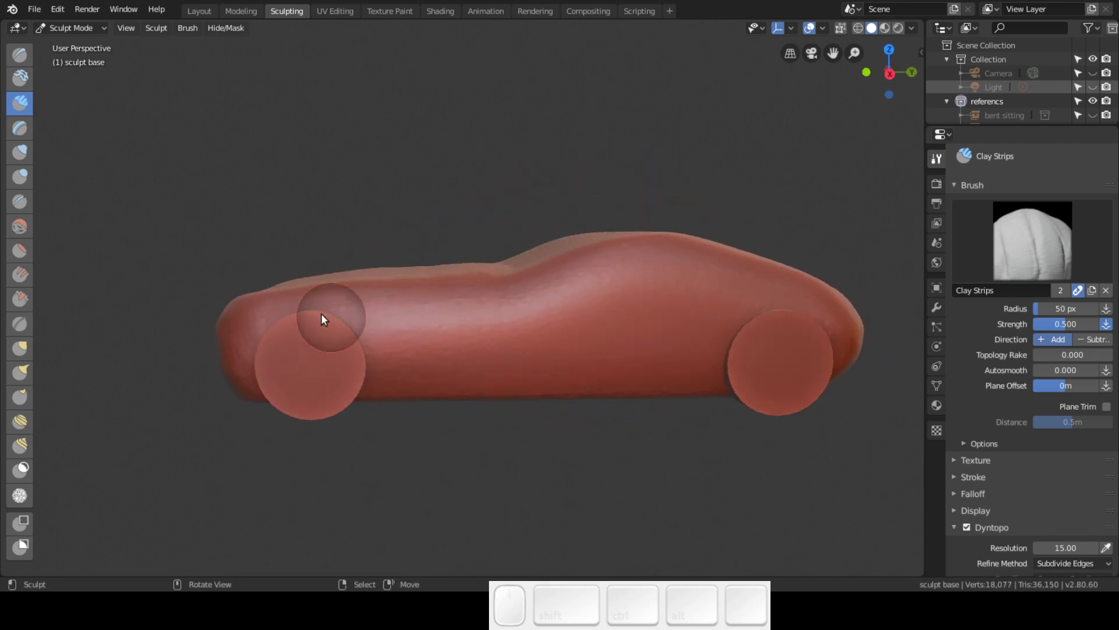
pyautogui.moveTo(433, 295)
pyautogui.mouseDown(button='middle')
pyautogui.moveTo(488, 433)
pyautogui.moveTo(435, 407)
pyautogui.moveTo(400, 412)
pyautogui.mouseUp(button='middle')
pyautogui.moveTo(305, 374)
pyautogui.mouseDown()
pyautogui.moveTo(430, 259)
pyautogui.moveTo(283, 331)
pyautogui.moveTo(465, 233)
pyautogui.moveTo(475, 260)
pyautogui.moveTo(467, 314)
pyautogui.moveTo(380, 377)
pyautogui.moveTo(372, 352)
pyautogui.moveTo(313, 360)
pyautogui.moveTo(423, 321)
pyautogui.mouseUp()
pyautogui.moveTo(423, 320)
pyautogui.mouseDown(button='middle')
pyautogui.moveTo(409, 228)
pyautogui.moveTo(400, 229)
pyautogui.moveTo(489, 224)
pyautogui.moveTo(577, 242)
pyautogui.moveTo(674, 305)
pyautogui.moveTo(772, 293)
pyautogui.moveTo(769, 282)
pyautogui.moveTo(589, 295)
pyautogui.moveTo(440, 284)
pyautogui.mouseUp(button='middle')
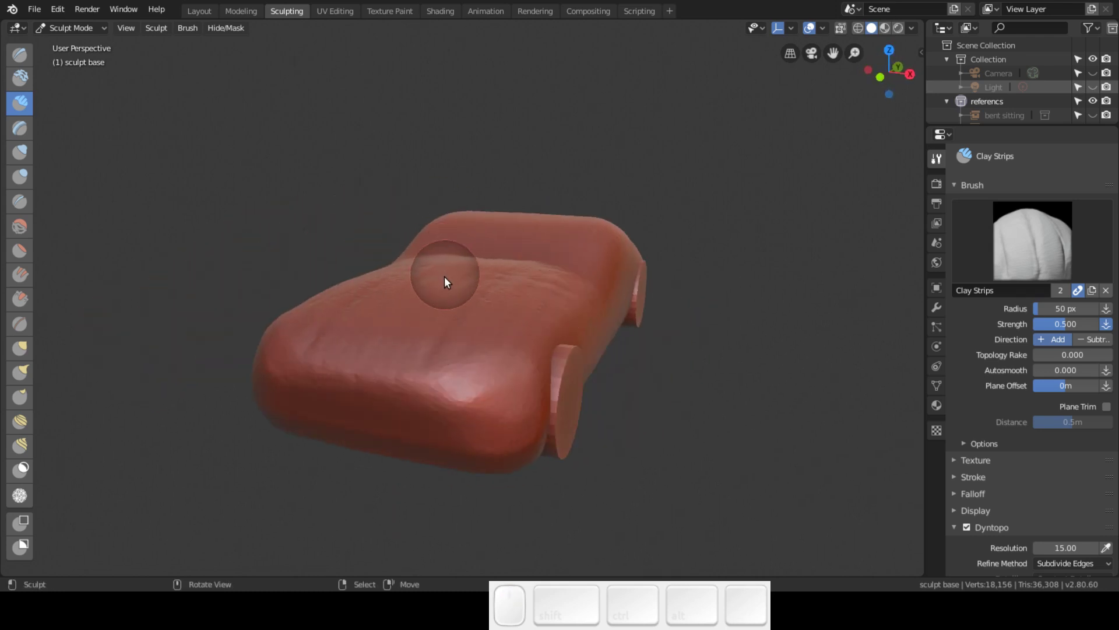
# - Add more volume to the hood and the car's front face with Clay Strips strokes
pyautogui.moveTo(527, 365); pyautogui.dragTo(490, 350, button='middle')
pyautogui.moveTo(489, 349)
pyautogui.mouseDown()
pyautogui.moveTo(470, 375)
pyautogui.moveTo(482, 349)
pyautogui.moveTo(430, 327)
pyautogui.moveTo(514, 303)
pyautogui.moveTo(438, 342)
pyautogui.moveTo(482, 356)
pyautogui.moveTo(408, 338)
pyautogui.moveTo(438, 366)
pyautogui.moveTo(450, 358)
pyautogui.moveTo(452, 317)
pyautogui.moveTo(473, 297)
pyautogui.moveTo(420, 282)
pyautogui.mouseUp()
pyautogui.moveTo(419, 282)
pyautogui.mouseDown(button='middle')
pyautogui.moveTo(360, 330)
pyautogui.moveTo(309, 327)
pyautogui.moveTo(375, 376)
pyautogui.moveTo(280, 376)
pyautogui.moveTo(357, 388)
pyautogui.mouseUp(button='middle')
pyautogui.moveTo(299, 425)
pyautogui.mouseDown(button='middle')
pyautogui.moveTo(382, 342)
pyautogui.moveTo(340, 358)
pyautogui.mouseUp(button='middle')
pyautogui.moveTo(339, 358)
pyautogui.mouseDown()
pyautogui.moveTo(285, 393)
pyautogui.moveTo(336, 376)
pyautogui.moveTo(323, 372)
pyautogui.moveTo(360, 384)
pyautogui.moveTo(286, 386)
pyautogui.moveTo(333, 369)
pyautogui.moveTo(339, 344)
pyautogui.moveTo(382, 332)
pyautogui.moveTo(347, 329)
pyautogui.moveTo(304, 382)
pyautogui.moveTo(527, 443)
pyautogui.mouseUp()
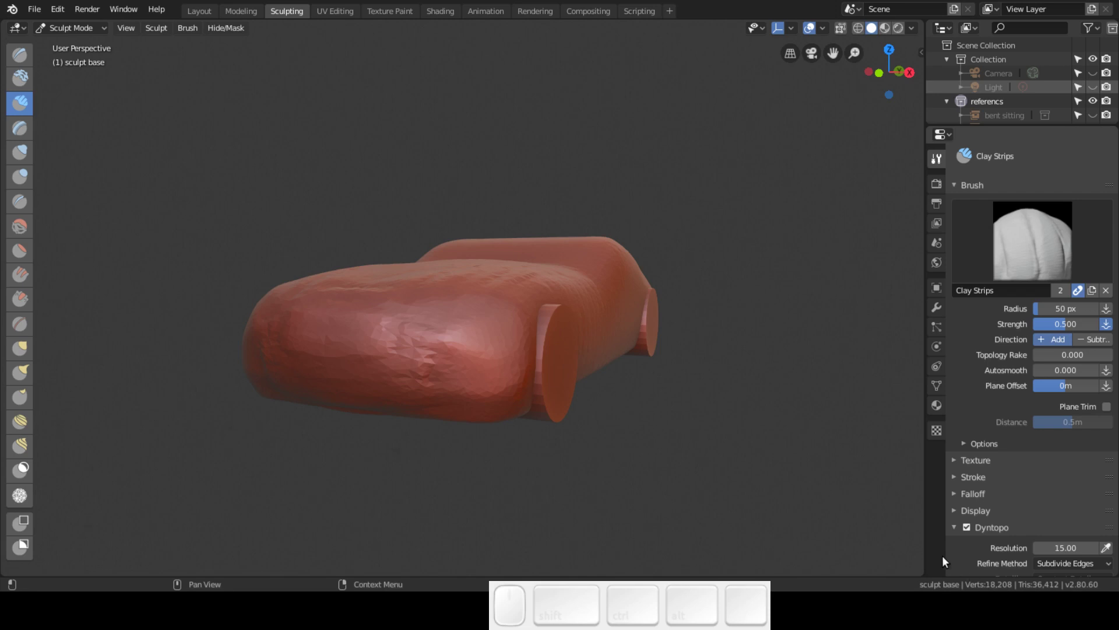
# - Raise the Clay Strips brush strength to 0.754 and build up the hood from its front edge back to the windshield
pyautogui.moveTo(487, 331); pyautogui.dragTo(445, 400, button='middle')
pyautogui.moveTo(445, 400)
pyautogui.mouseDown()
pyautogui.moveTo(323, 462)
pyautogui.moveTo(415, 366)
pyautogui.moveTo(367, 404)
pyautogui.moveTo(372, 383)
pyautogui.moveTo(328, 444)
pyautogui.moveTo(319, 406)
pyautogui.moveTo(494, 332)
pyautogui.moveTo(465, 395)
pyautogui.mouseUp()
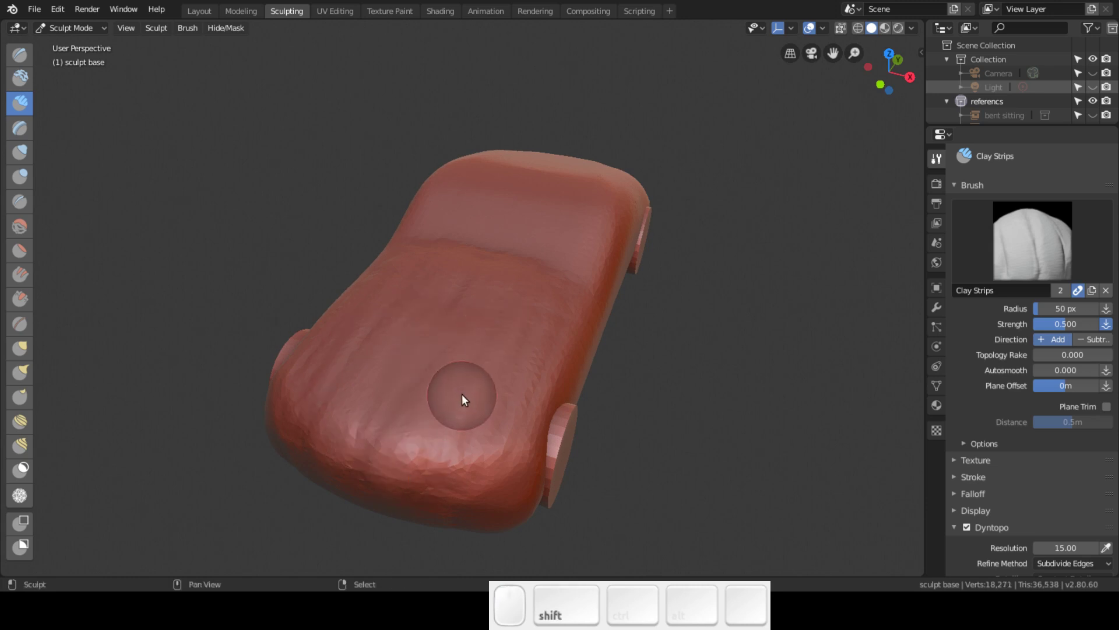
pyautogui.hotkey('shift', 'f')
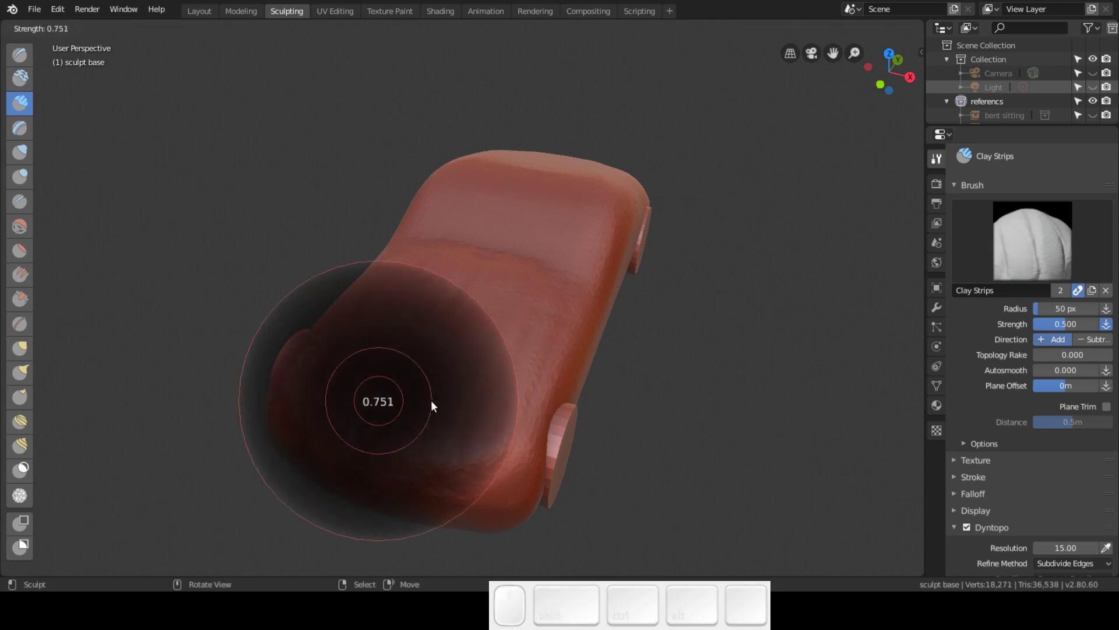
pyautogui.click(430, 408)
pyautogui.moveTo(426, 431); pyautogui.dragTo(423, 389, button='middle')
pyautogui.moveTo(386, 435)
pyautogui.mouseDown()
pyautogui.moveTo(320, 456)
pyautogui.moveTo(400, 460)
pyautogui.moveTo(344, 404)
pyautogui.moveTo(332, 350)
pyautogui.mouseUp()
pyautogui.moveTo(455, 320)
pyautogui.mouseDown(button='middle')
pyautogui.moveTo(486, 291)
pyautogui.moveTo(556, 316)
pyautogui.mouseUp(button='middle')
pyautogui.moveTo(556, 317)
pyautogui.mouseDown()
pyautogui.moveTo(539, 311)
pyautogui.moveTo(549, 338)
pyautogui.moveTo(538, 306)
pyautogui.moveTo(514, 293)
pyautogui.moveTo(582, 276)
pyautogui.moveTo(540, 247)
pyautogui.moveTo(461, 308)
pyautogui.moveTo(447, 282)
pyautogui.mouseUp()
pyautogui.moveTo(446, 282); pyautogui.dragTo(405, 380, button='middle')
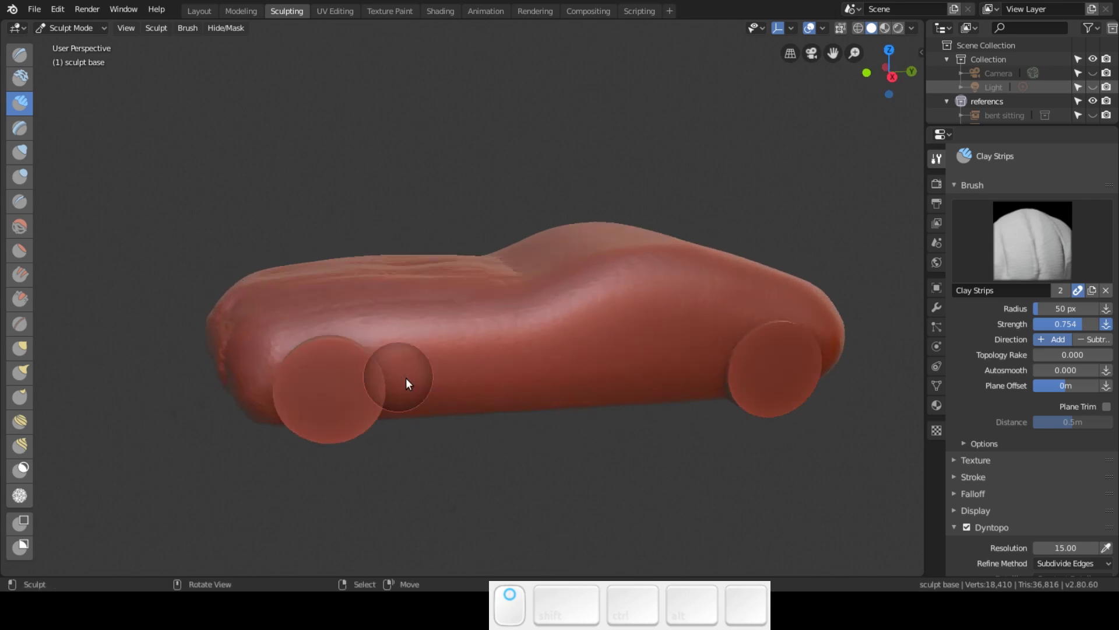
# - Build up the roof, rear deck and rear fender with Clay Strips strokes
pyautogui.moveTo(809, 428)
pyautogui.mouseDown(button='middle')
pyautogui.moveTo(714, 370)
pyautogui.moveTo(570, 327)
pyautogui.moveTo(555, 348)
pyautogui.moveTo(637, 306)
pyautogui.moveTo(637, 327)
pyautogui.moveTo(498, 372)
pyautogui.moveTo(192, 323)
pyautogui.moveTo(209, 304)
pyautogui.mouseUp(button='middle')
pyautogui.moveTo(211, 308)
pyautogui.mouseDown()
pyautogui.moveTo(249, 242)
pyautogui.moveTo(295, 196)
pyautogui.moveTo(294, 166)
pyautogui.moveTo(388, 194)
pyautogui.mouseUp()
pyautogui.moveTo(388, 194)
pyautogui.mouseDown(button='middle')
pyautogui.moveTo(507, 225)
pyautogui.moveTo(567, 190)
pyautogui.moveTo(439, 256)
pyautogui.mouseUp(button='middle')
pyautogui.moveTo(438, 258)
pyautogui.mouseDown()
pyautogui.moveTo(311, 319)
pyautogui.moveTo(225, 383)
pyautogui.moveTo(185, 376)
pyautogui.moveTo(177, 355)
pyautogui.moveTo(222, 411)
pyautogui.moveTo(194, 392)
pyautogui.moveTo(213, 313)
pyautogui.moveTo(145, 370)
pyautogui.moveTo(144, 292)
pyautogui.moveTo(258, 333)
pyautogui.moveTo(555, 291)
pyautogui.mouseUp()
pyautogui.moveTo(555, 291)
pyautogui.mouseDown(button='middle')
pyautogui.moveTo(765, 292)
pyautogui.moveTo(786, 260)
pyautogui.moveTo(751, 267)
pyautogui.moveTo(740, 288)
pyautogui.mouseUp(button='middle')
pyautogui.moveTo(741, 288)
pyautogui.mouseDown()
pyautogui.moveTo(673, 334)
pyautogui.moveTo(757, 364)
pyautogui.moveTo(660, 315)
pyautogui.moveTo(555, 287)
pyautogui.moveTo(736, 351)
pyautogui.mouseUp()
pyautogui.moveTo(737, 350)
pyautogui.mouseDown(button='middle')
pyautogui.moveTo(597, 317)
pyautogui.moveTo(540, 354)
pyautogui.moveTo(442, 343)
pyautogui.mouseUp(button='middle')
pyautogui.moveTo(441, 349)
pyautogui.mouseDown()
pyautogui.moveTo(205, 342)
pyautogui.moveTo(230, 355)
pyautogui.moveTo(192, 312)
pyautogui.moveTo(175, 352)
pyautogui.moveTo(165, 348)
pyautogui.moveTo(286, 211)
pyautogui.moveTo(274, 217)
pyautogui.moveTo(400, 205)
pyautogui.mouseUp()
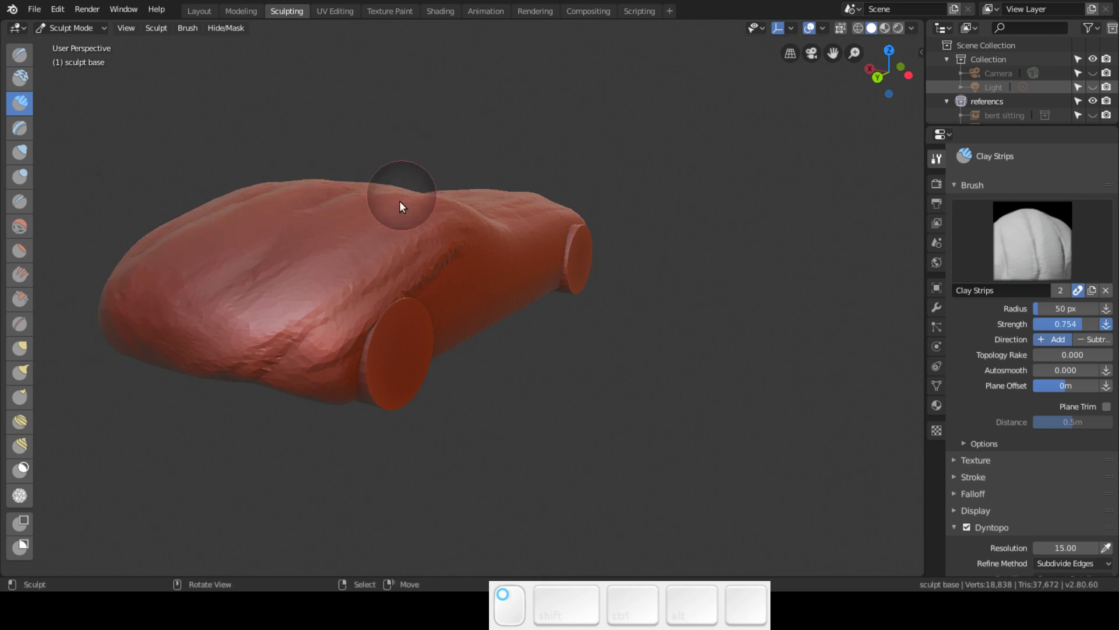
pyautogui.moveTo(400, 206); pyautogui.dragTo(426, 364, button='middle')
pyautogui.moveTo(255, 356)
pyautogui.mouseDown()
pyautogui.moveTo(260, 273)
pyautogui.moveTo(295, 175)
pyautogui.mouseUp()
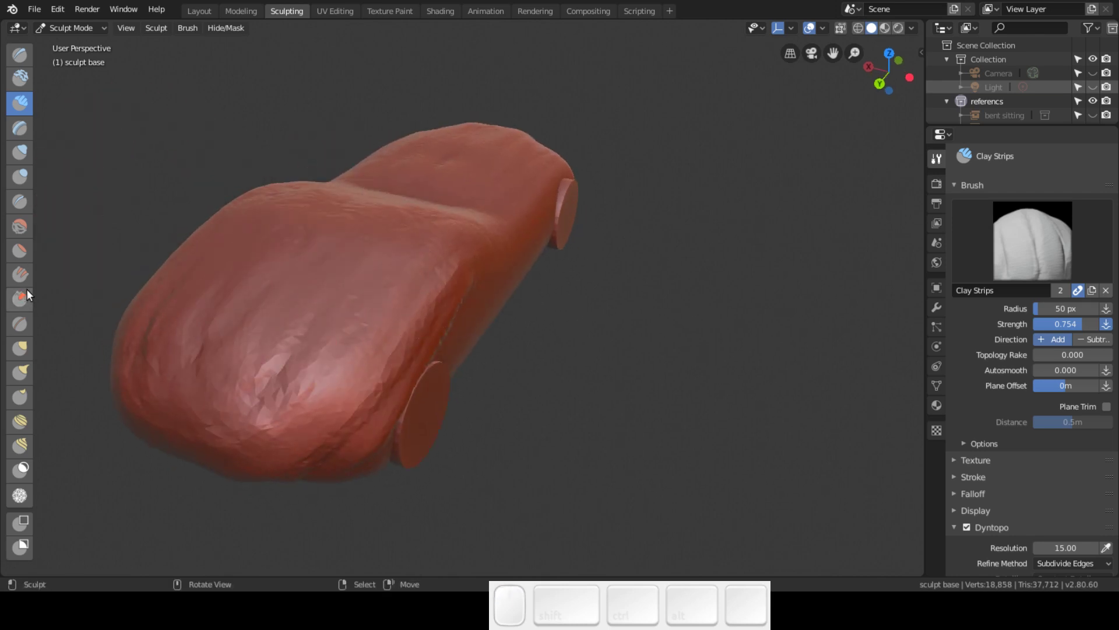
# - Switch to the Flatten brush and level the clay ridges along the car's rear, side and front
pyautogui.click(19, 250)
pyautogui.moveTo(501, 198)
pyautogui.mouseDown()
pyautogui.moveTo(395, 264)
pyautogui.moveTo(296, 362)
pyautogui.moveTo(211, 408)
pyautogui.moveTo(254, 247)
pyautogui.moveTo(149, 379)
pyautogui.moveTo(228, 216)
pyautogui.moveTo(193, 342)
pyautogui.moveTo(314, 383)
pyautogui.moveTo(445, 290)
pyautogui.moveTo(316, 493)
pyautogui.moveTo(388, 287)
pyautogui.moveTo(247, 429)
pyautogui.moveTo(255, 235)
pyautogui.moveTo(168, 392)
pyautogui.moveTo(412, 302)
pyautogui.mouseUp()
pyautogui.moveTo(412, 302)
pyautogui.mouseDown(button='middle')
pyautogui.moveTo(254, 279)
pyautogui.moveTo(505, 165)
pyautogui.mouseUp(button='middle')
pyautogui.moveTo(502, 166)
pyautogui.mouseDown()
pyautogui.moveTo(504, 242)
pyautogui.moveTo(415, 268)
pyautogui.moveTo(332, 233)
pyautogui.moveTo(494, 301)
pyautogui.moveTo(604, 317)
pyautogui.moveTo(567, 309)
pyautogui.moveTo(705, 383)
pyautogui.mouseUp()
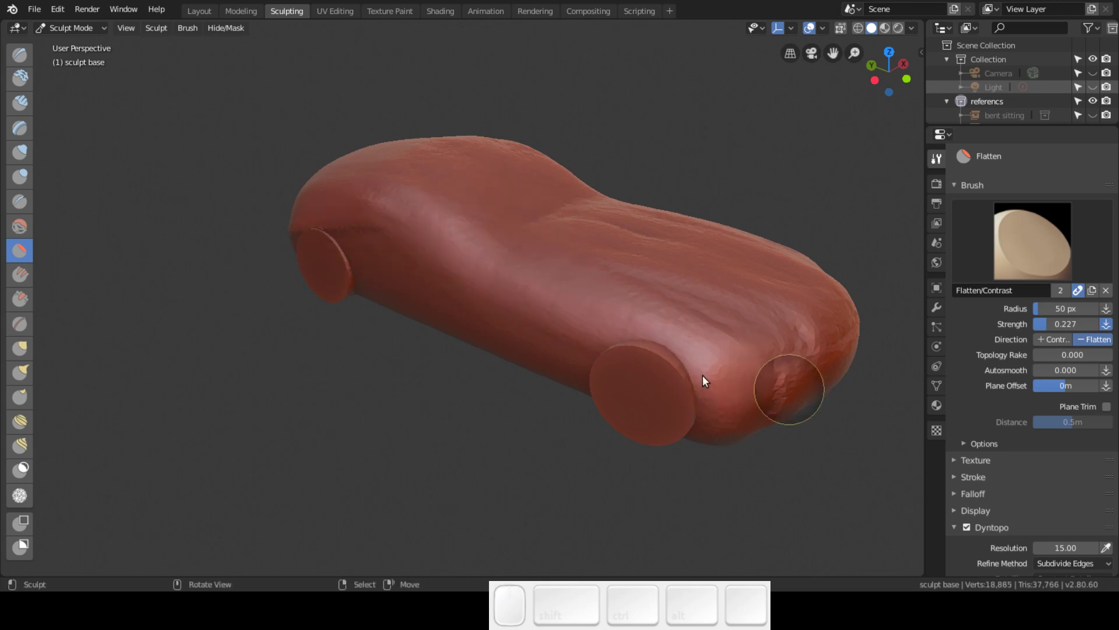
pyautogui.moveTo(705, 382); pyautogui.dragTo(507, 386, button='middle')
pyautogui.moveTo(507, 386)
pyautogui.mouseDown()
pyautogui.moveTo(327, 348)
pyautogui.moveTo(163, 442)
pyautogui.moveTo(160, 460)
pyautogui.moveTo(285, 386)
pyautogui.moveTo(331, 307)
pyautogui.moveTo(190, 342)
pyautogui.moveTo(142, 334)
pyautogui.moveTo(169, 416)
pyautogui.moveTo(145, 488)
pyautogui.moveTo(159, 484)
pyautogui.mouseUp()
pyautogui.moveTo(158, 485)
pyautogui.mouseDown(button='middle')
pyautogui.moveTo(372, 369)
pyautogui.moveTo(405, 392)
pyautogui.mouseUp(button='middle')
pyautogui.moveTo(405, 392)
pyautogui.mouseDown()
pyautogui.moveTo(655, 345)
pyautogui.moveTo(485, 309)
pyautogui.moveTo(653, 242)
pyautogui.moveTo(485, 282)
pyautogui.moveTo(352, 357)
pyautogui.moveTo(393, 268)
pyautogui.moveTo(394, 344)
pyautogui.moveTo(436, 360)
pyautogui.moveTo(565, 355)
pyautogui.moveTo(724, 319)
pyautogui.moveTo(659, 331)
pyautogui.moveTo(677, 252)
pyautogui.moveTo(510, 215)
pyautogui.moveTo(632, 327)
pyautogui.mouseUp()
# - Flatten the remaining ridges on the hood, cabin side and rear fender
pyautogui.moveTo(632, 327)
pyautogui.mouseDown(button='middle')
pyautogui.moveTo(484, 355)
pyautogui.moveTo(540, 306)
pyautogui.mouseUp(button='middle')
pyautogui.moveTo(696, 247); pyautogui.dragTo(509, 370, button='middle')
pyautogui.moveTo(510, 369)
pyautogui.mouseDown()
pyautogui.moveTo(577, 452)
pyautogui.moveTo(666, 481)
pyautogui.moveTo(568, 438)
pyautogui.moveTo(715, 488)
pyautogui.moveTo(675, 463)
pyautogui.moveTo(774, 485)
pyautogui.mouseUp()
pyautogui.moveTo(774, 482); pyautogui.dragTo(629, 392, button='middle')
pyautogui.moveTo(628, 393)
pyautogui.mouseDown()
pyautogui.moveTo(587, 308)
pyautogui.moveTo(489, 277)
pyautogui.moveTo(593, 250)
pyautogui.moveTo(572, 305)
pyautogui.moveTo(387, 334)
pyautogui.moveTo(499, 282)
pyautogui.moveTo(770, 272)
pyautogui.mouseUp()
pyautogui.moveTo(769, 273); pyautogui.dragTo(488, 419, button='middle')
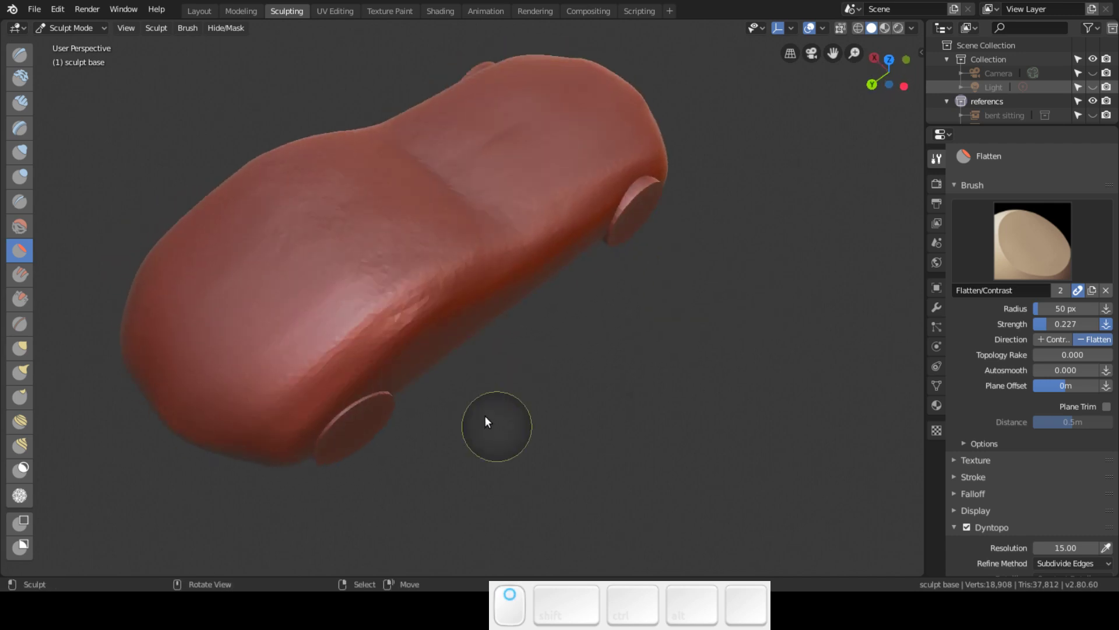
pyautogui.moveTo(247, 439)
pyautogui.mouseDown()
pyautogui.moveTo(309, 377)
pyautogui.moveTo(315, 330)
pyautogui.moveTo(197, 370)
pyautogui.moveTo(299, 182)
pyautogui.moveTo(113, 251)
pyautogui.moveTo(64, 250)
pyautogui.mouseUp()
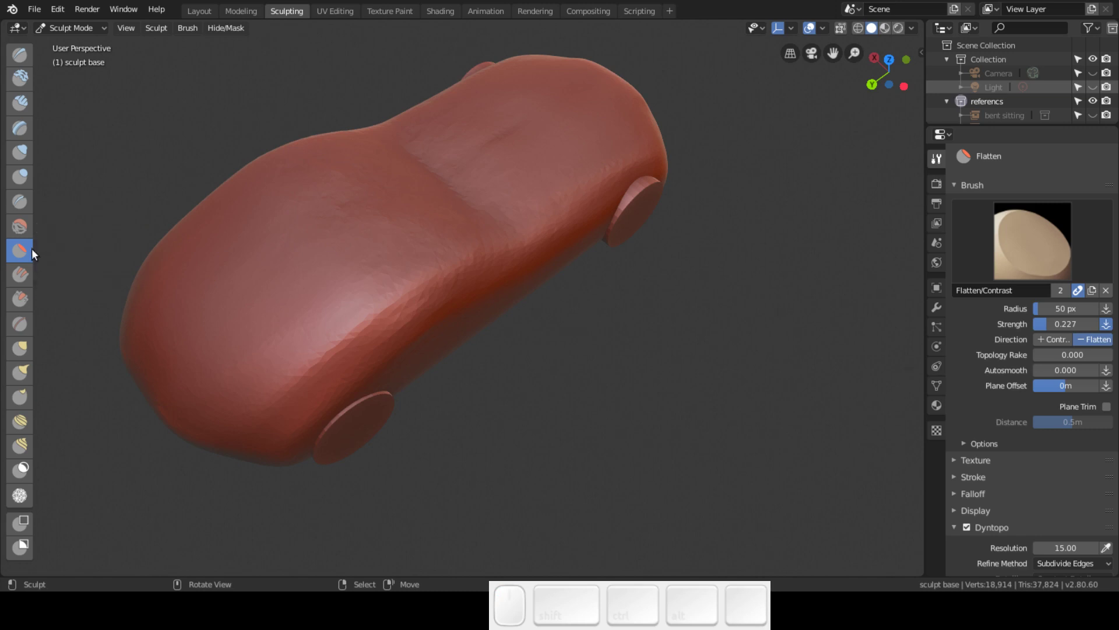
# - Switch to the Smooth brush and smooth the rear fender, roof, hood and sides of the car
pyautogui.click(19, 226)
pyautogui.moveTo(480, 248); pyautogui.dragTo(366, 242, button='middle')
pyautogui.moveTo(366, 242)
pyautogui.mouseDown()
pyautogui.moveTo(432, 133)
pyautogui.moveTo(429, 252)
pyautogui.moveTo(441, 177)
pyautogui.moveTo(498, 183)
pyautogui.moveTo(551, 257)
pyautogui.moveTo(563, 184)
pyautogui.moveTo(593, 149)
pyautogui.moveTo(642, 167)
pyautogui.moveTo(687, 232)
pyautogui.moveTo(732, 243)
pyautogui.moveTo(630, 169)
pyautogui.mouseUp()
pyautogui.moveTo(630, 170)
pyautogui.mouseDown(button='middle')
pyautogui.moveTo(607, 93)
pyautogui.moveTo(612, 102)
pyautogui.mouseUp(button='middle')
pyautogui.moveTo(696, 262)
pyautogui.mouseDown(button='middle')
pyautogui.moveTo(492, 309)
pyautogui.moveTo(462, 369)
pyautogui.moveTo(438, 332)
pyautogui.mouseUp(button='middle')
pyautogui.moveTo(437, 333)
pyautogui.mouseDown()
pyautogui.moveTo(271, 536)
pyautogui.moveTo(251, 471)
pyautogui.moveTo(362, 325)
pyautogui.moveTo(402, 419)
pyautogui.moveTo(402, 541)
pyautogui.moveTo(550, 455)
pyautogui.moveTo(512, 445)
pyautogui.mouseUp()
pyautogui.moveTo(512, 444)
pyautogui.keyDown('shift'); pyautogui.mouseDown(button='middle')
pyautogui.moveTo(495, 365)
pyautogui.moveTo(503, 349)
pyautogui.mouseUp(button='middle'); pyautogui.keyUp('shift')
pyautogui.moveTo(606, 274)
pyautogui.mouseDown()
pyautogui.moveTo(607, 255)
pyautogui.moveTo(481, 199)
pyautogui.moveTo(587, 175)
pyautogui.moveTo(592, 105)
pyautogui.moveTo(462, 138)
pyautogui.moveTo(617, 253)
pyautogui.mouseUp()
pyautogui.moveTo(617, 252)
pyautogui.mouseDown(button='middle')
pyautogui.moveTo(525, 175)
pyautogui.moveTo(558, 235)
pyautogui.mouseUp(button='middle')
pyautogui.moveTo(556, 307)
pyautogui.mouseDown(button='middle')
pyautogui.moveTo(559, 330)
pyautogui.moveTo(554, 299)
pyautogui.moveTo(613, 266)
pyautogui.moveTo(674, 198)
pyautogui.moveTo(534, 192)
pyautogui.moveTo(544, 322)
pyautogui.mouseUp(button='middle')
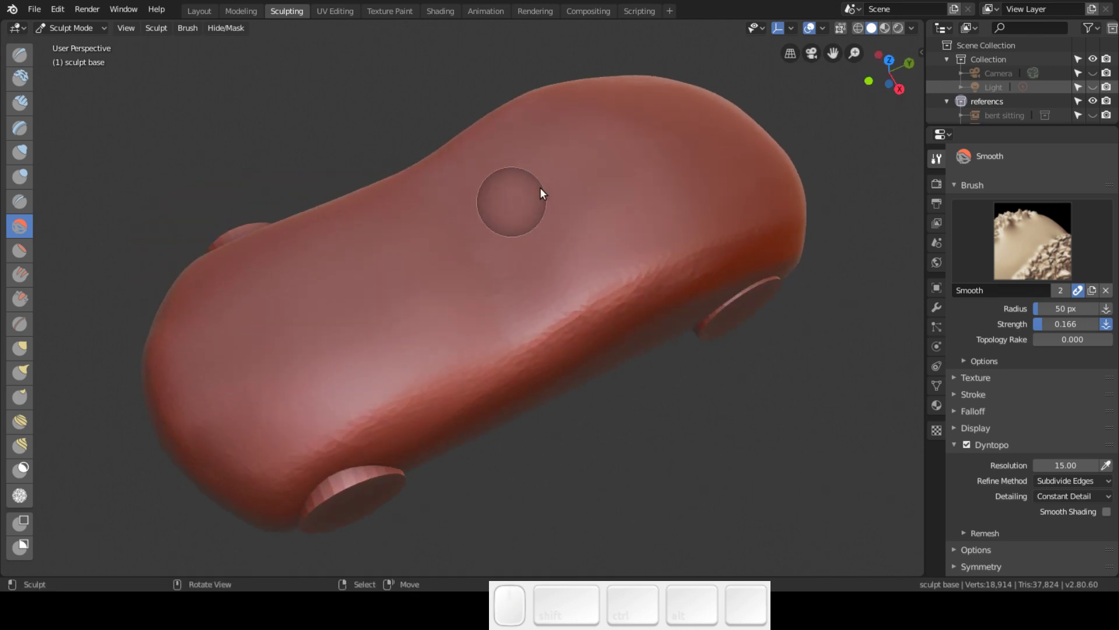
# - Switch to the Inflate brush and inflate the windshield area at the front of the cabin
pyautogui.click(20, 154)
pyautogui.moveTo(475, 210); pyautogui.dragTo(518, 300, button='middle')
pyautogui.moveTo(505, 260)
pyautogui.mouseDown()
pyautogui.moveTo(547, 222)
pyautogui.moveTo(490, 224)
pyautogui.moveTo(564, 149)
pyautogui.moveTo(603, 139)
pyautogui.moveTo(551, 227)
pyautogui.moveTo(574, 226)
pyautogui.moveTo(454, 199)
pyautogui.moveTo(508, 174)
pyautogui.moveTo(559, 171)
pyautogui.mouseUp()
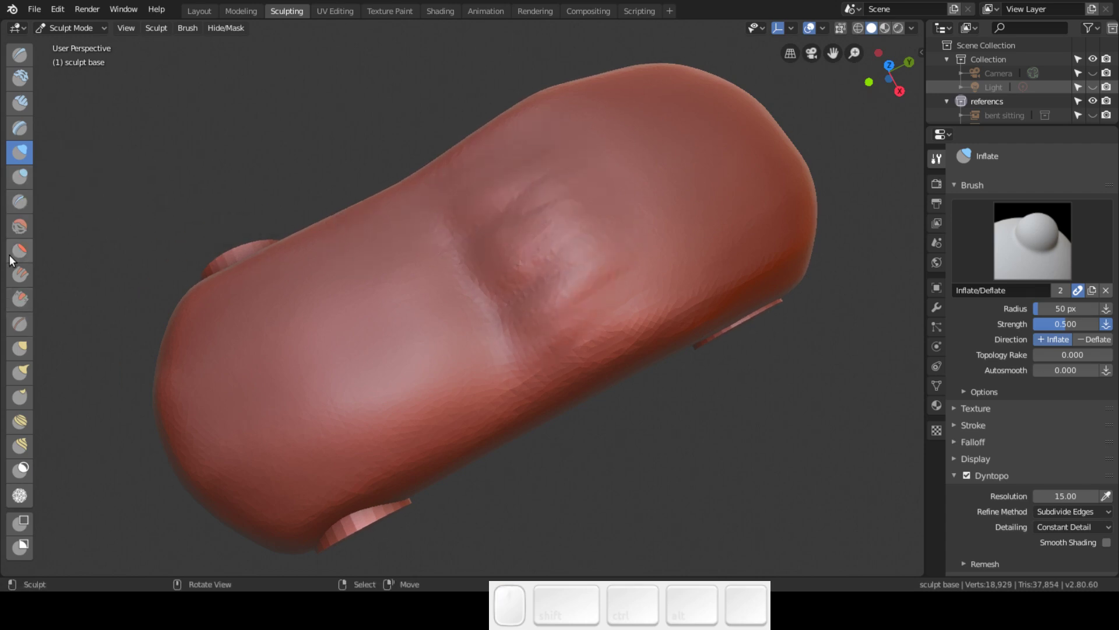
# - Smooth the inflated windshield area and blend it into the roof, hood and sides with the Smooth brush
pyautogui.click(20, 226)
pyautogui.moveTo(478, 239)
pyautogui.mouseDown()
pyautogui.moveTo(558, 306)
pyautogui.moveTo(544, 234)
pyautogui.moveTo(621, 291)
pyautogui.moveTo(577, 182)
pyautogui.moveTo(564, 332)
pyautogui.moveTo(495, 225)
pyautogui.moveTo(605, 297)
pyautogui.moveTo(600, 185)
pyautogui.mouseUp()
pyautogui.moveTo(600, 185)
pyautogui.mouseDown(button='middle')
pyautogui.moveTo(587, 223)
pyautogui.moveTo(562, 148)
pyautogui.moveTo(638, 158)
pyautogui.moveTo(631, 288)
pyautogui.moveTo(555, 370)
pyautogui.moveTo(547, 282)
pyautogui.mouseUp(button='middle')
pyautogui.moveTo(547, 282)
pyautogui.mouseDown()
pyautogui.moveTo(497, 227)
pyautogui.moveTo(499, 396)
pyautogui.moveTo(513, 230)
pyautogui.moveTo(582, 371)
pyautogui.moveTo(573, 233)
pyautogui.moveTo(536, 401)
pyautogui.moveTo(766, 391)
pyautogui.moveTo(787, 357)
pyautogui.moveTo(389, 377)
pyautogui.moveTo(432, 232)
pyautogui.moveTo(394, 170)
pyautogui.mouseUp()
pyautogui.moveTo(394, 170)
pyautogui.mouseDown(button='middle')
pyautogui.moveTo(635, 203)
pyautogui.moveTo(575, 324)
pyautogui.mouseUp(button='middle')
pyautogui.moveTo(575, 324)
pyautogui.mouseDown()
pyautogui.moveTo(544, 318)
pyautogui.moveTo(553, 273)
pyautogui.moveTo(727, 362)
pyautogui.moveTo(372, 370)
pyautogui.mouseUp()
pyautogui.moveTo(371, 369)
pyautogui.mouseDown(button='middle')
pyautogui.moveTo(522, 359)
pyautogui.moveTo(497, 325)
pyautogui.mouseUp(button='middle')
pyautogui.moveTo(498, 325)
pyautogui.mouseDown()
pyautogui.moveTo(462, 263)
pyautogui.moveTo(494, 239)
pyautogui.moveTo(828, 187)
pyautogui.moveTo(812, 224)
pyautogui.mouseUp()
pyautogui.moveTo(812, 223); pyautogui.dragTo(830, 254, button='middle')
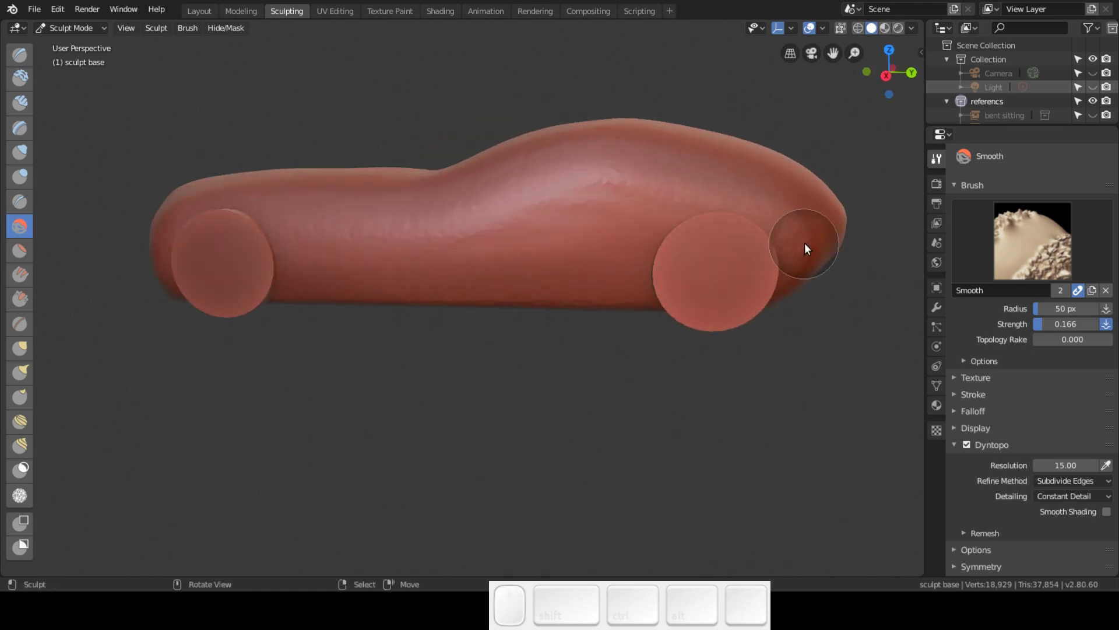
pyautogui.moveTo(732, 288)
pyautogui.keyDown('shift'); pyautogui.mouseDown(button='middle')
pyautogui.moveTo(605, 336)
pyautogui.moveTo(481, 361)
pyautogui.moveTo(405, 416)
pyautogui.moveTo(575, 198)
pyautogui.mouseUp(button='middle'); pyautogui.keyUp('shift')
pyautogui.moveTo(575, 198); pyautogui.dragTo(441, 172)
pyautogui.moveTo(441, 173); pyautogui.dragTo(377, 220, button='middle')
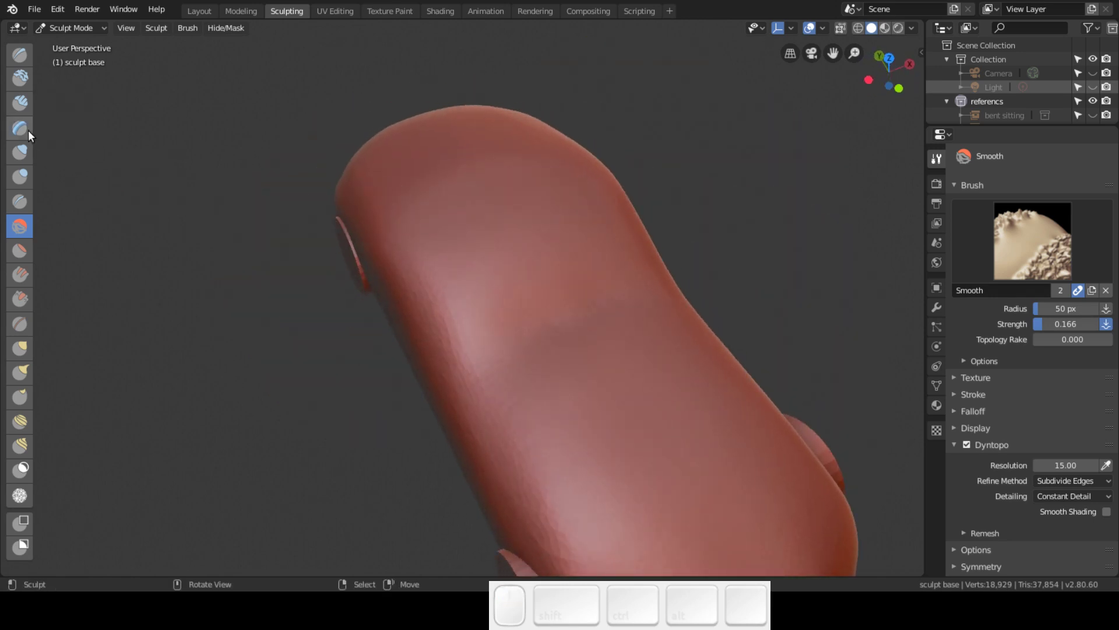
# - Switch to the Inflate brush and add volume across the base of the windshield
pyautogui.click(19, 152)
pyautogui.moveTo(545, 432); pyautogui.dragTo(578, 400, button='middle')
pyautogui.moveTo(578, 395)
pyautogui.mouseDown()
pyautogui.moveTo(586, 351)
pyautogui.moveTo(506, 399)
pyautogui.moveTo(616, 373)
pyautogui.moveTo(645, 387)
pyautogui.moveTo(555, 352)
pyautogui.moveTo(647, 297)
pyautogui.moveTo(694, 289)
pyautogui.mouseUp()
pyautogui.moveTo(693, 282)
pyautogui.mouseDown(button='middle')
pyautogui.moveTo(499, 250)
pyautogui.moveTo(409, 204)
pyautogui.moveTo(377, 236)
pyautogui.moveTo(326, 239)
pyautogui.mouseUp(button='middle')
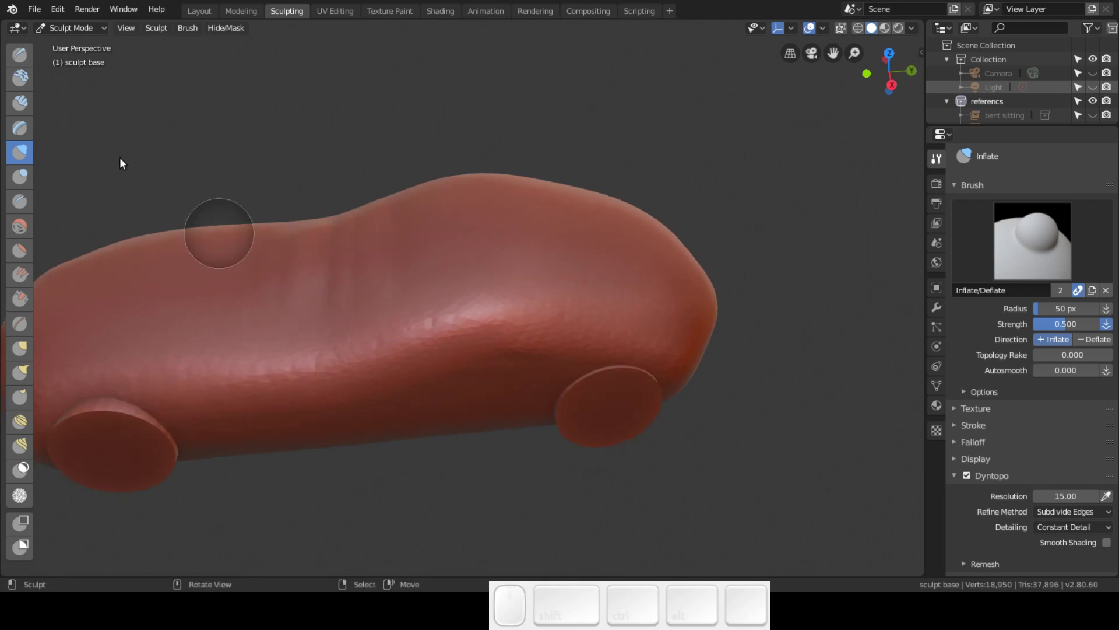
# - Switch to the Smooth brush and smooth the transition between the hood and the windshield
pyautogui.click(19, 226)
pyautogui.moveTo(323, 231)
pyautogui.mouseDown()
pyautogui.moveTo(281, 263)
pyautogui.moveTo(335, 330)
pyautogui.moveTo(396, 289)
pyautogui.moveTo(489, 279)
pyautogui.mouseUp()
pyautogui.moveTo(489, 279)
pyautogui.mouseDown(button='middle')
pyautogui.moveTo(527, 182)
pyautogui.moveTo(632, 243)
pyautogui.moveTo(757, 284)
pyautogui.moveTo(675, 275)
pyautogui.mouseUp(button='middle')
pyautogui.moveTo(675, 275)
pyautogui.mouseDown()
pyautogui.moveTo(595, 335)
pyautogui.moveTo(577, 252)
pyautogui.moveTo(416, 295)
pyautogui.moveTo(624, 268)
pyautogui.moveTo(618, 379)
pyautogui.moveTo(631, 421)
pyautogui.moveTo(742, 396)
pyautogui.mouseUp()
pyautogui.moveTo(741, 396)
pyautogui.mouseDown(button='middle')
pyautogui.moveTo(477, 318)
pyautogui.moveTo(468, 301)
pyautogui.moveTo(513, 286)
pyautogui.moveTo(626, 307)
pyautogui.moveTo(660, 289)
pyautogui.moveTo(609, 309)
pyautogui.moveTo(587, 361)
pyautogui.moveTo(474, 430)
pyautogui.moveTo(482, 463)
pyautogui.moveTo(499, 395)
pyautogui.moveTo(533, 380)
pyautogui.moveTo(583, 382)
pyautogui.mouseUp(button='middle')
# - Set the Dyntopo resolution to 20
pyautogui.doubleClick(1087, 465)
pyautogui.press('BackSpace')
pyautogui.press('BackSpace')
pyautogui.press('BackSpace')
pyautogui.press('BackSpace')
pyautogui.press('BackSpace')
pyautogui.write('20')
pyautogui.press('Return')
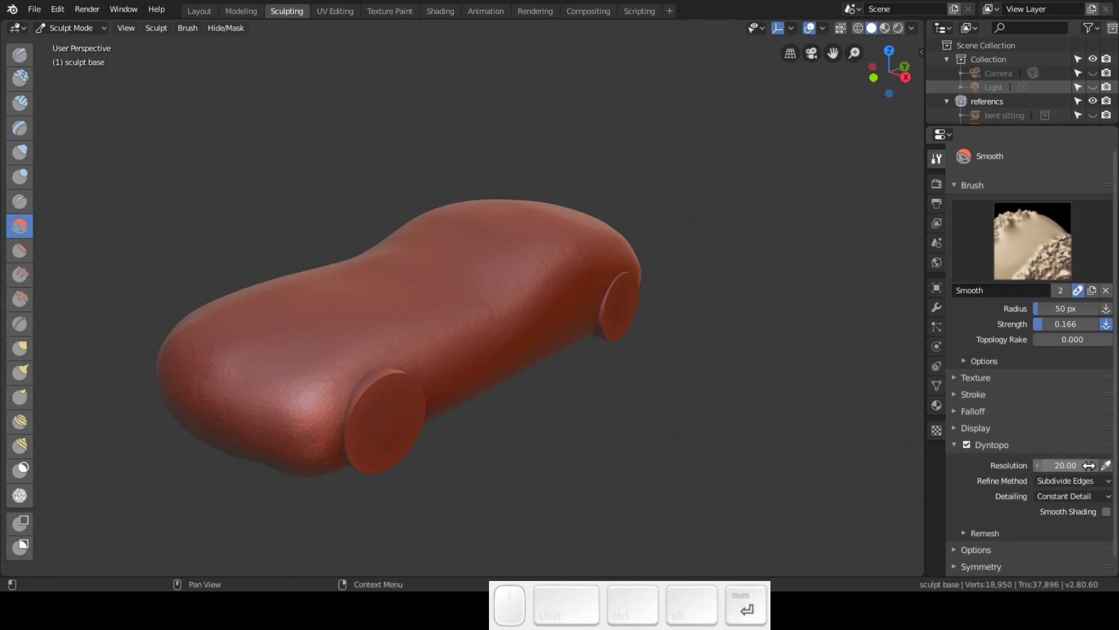
# - Switch to the Flatten brush and go over the hood, roof, sides and rear at the new mesh resolution
pyautogui.click(21, 250)
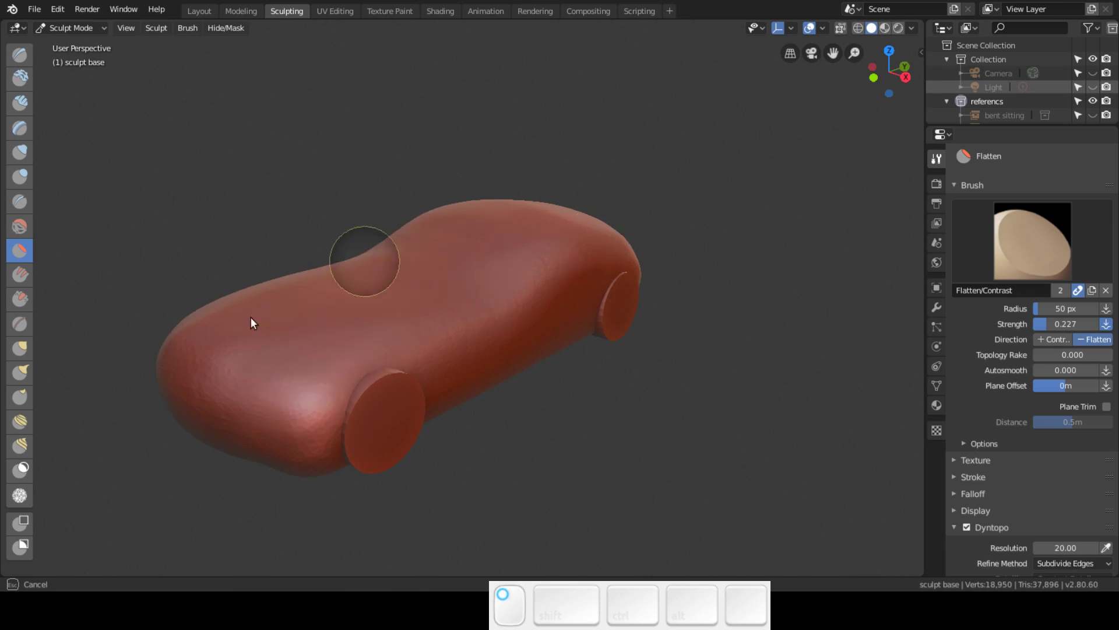
pyautogui.moveTo(618, 263); pyautogui.dragTo(606, 274)
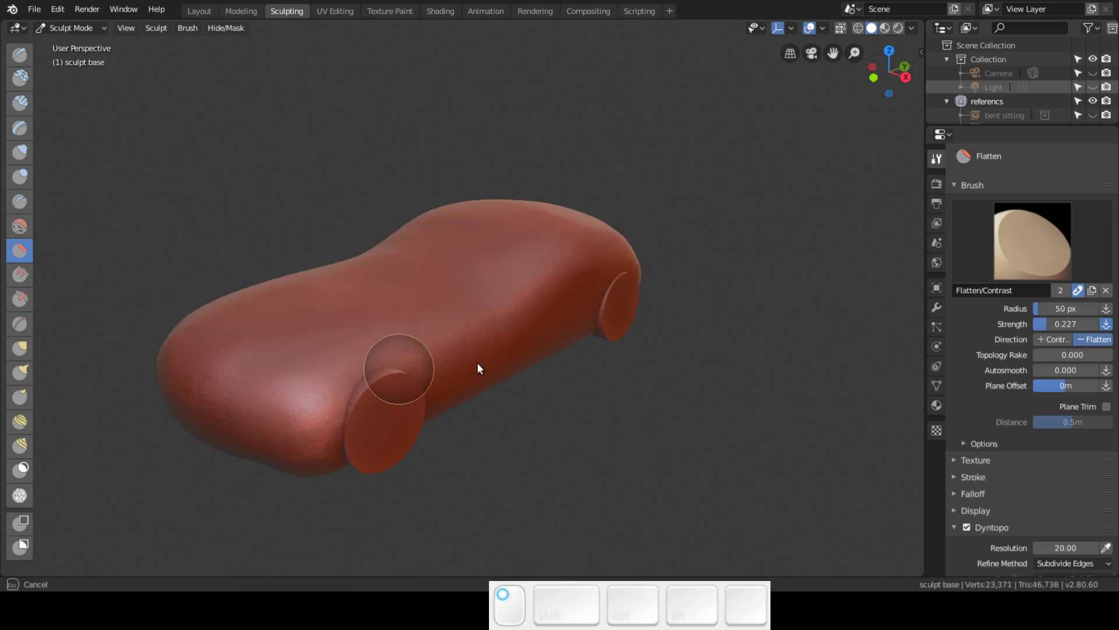
pyautogui.moveTo(667, 322); pyautogui.dragTo(552, 326, button='middle')
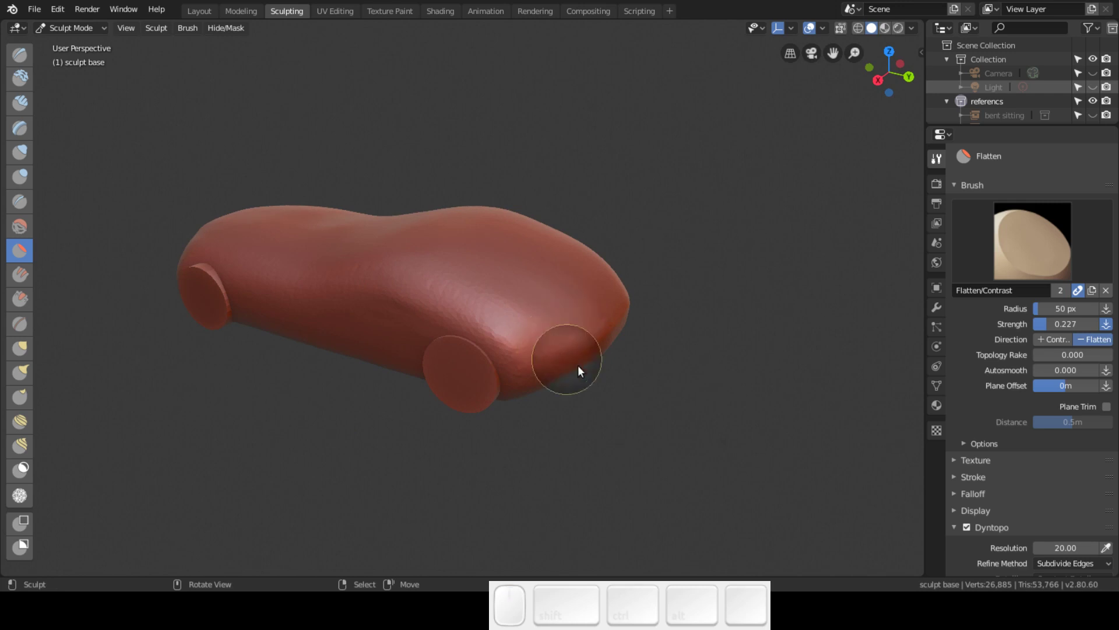
pyautogui.moveTo(309, 320)
pyautogui.mouseDown()
pyautogui.moveTo(421, 309)
pyautogui.moveTo(478, 381)
pyautogui.moveTo(630, 348)
pyautogui.mouseUp()
pyautogui.moveTo(630, 348); pyautogui.dragTo(543, 330, button='middle')
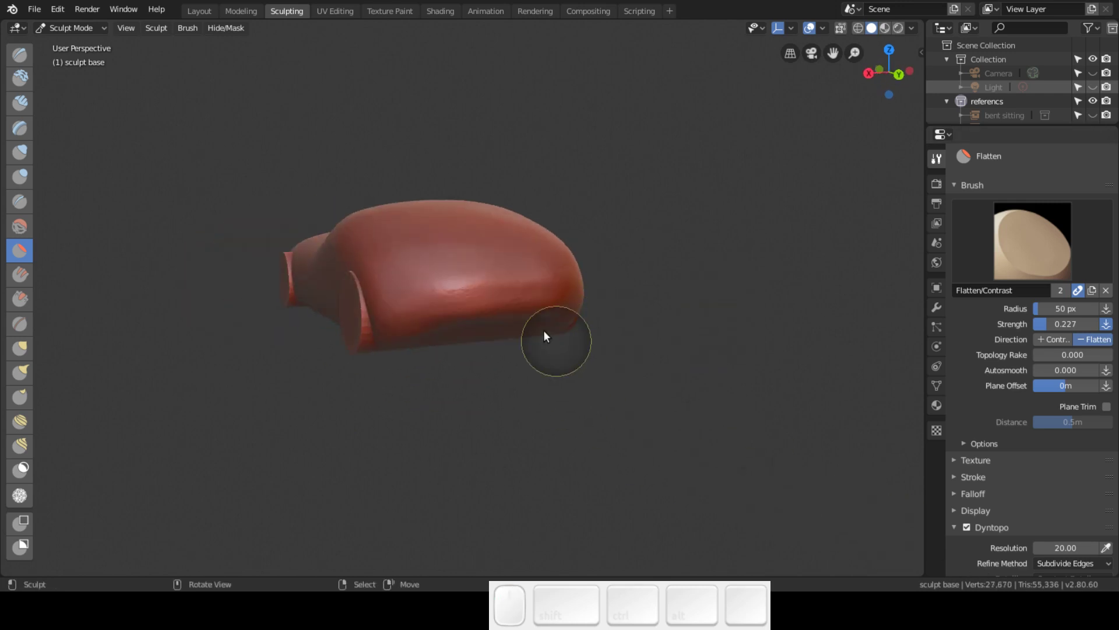
pyautogui.moveTo(669, 320); pyautogui.dragTo(562, 320, button='middle')
pyautogui.moveTo(562, 320)
pyautogui.mouseDown()
pyautogui.moveTo(367, 305)
pyautogui.moveTo(430, 300)
pyautogui.mouseUp()
pyautogui.moveTo(557, 337)
pyautogui.mouseDown(button='middle')
pyautogui.moveTo(535, 320)
pyautogui.moveTo(507, 430)
pyautogui.mouseUp(button='middle')
pyautogui.moveTo(507, 430)
pyautogui.keyDown('shift'); pyautogui.mouseDown()
pyautogui.moveTo(298, 385)
pyautogui.moveTo(555, 366)
pyautogui.moveTo(730, 375)
pyautogui.moveTo(415, 421)
pyautogui.moveTo(740, 393)
pyautogui.mouseUp(); pyautogui.keyUp('shift')
pyautogui.moveTo(740, 393)
pyautogui.mouseDown(button='middle')
pyautogui.moveTo(614, 397)
pyautogui.moveTo(702, 417)
pyautogui.mouseUp(button='middle')
pyautogui.moveTo(702, 417)
pyautogui.mouseDown()
pyautogui.moveTo(753, 436)
pyautogui.moveTo(655, 419)
pyautogui.mouseUp()
pyautogui.moveTo(655, 420)
pyautogui.mouseDown(button='middle')
pyautogui.moveTo(509, 451)
pyautogui.moveTo(510, 382)
pyautogui.mouseUp(button='middle')
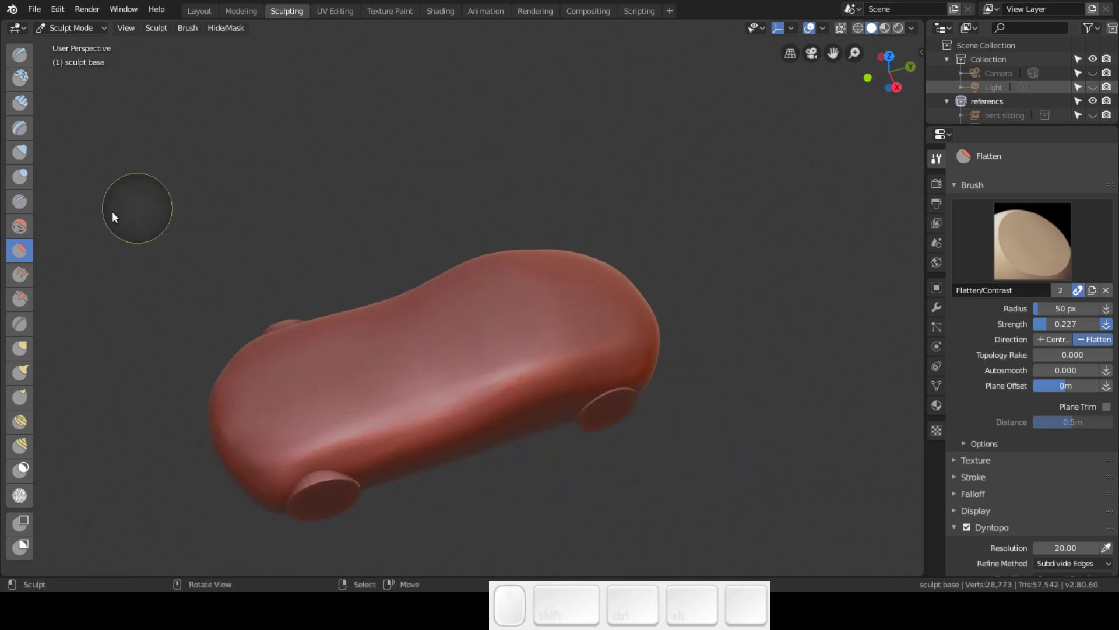
# - Switch to the Smooth brush and smooth the whole car body from front to rear
pyautogui.click(23, 226)
pyautogui.moveTo(347, 325)
pyautogui.mouseDown()
pyautogui.moveTo(325, 457)
pyautogui.moveTo(677, 327)
pyautogui.moveTo(325, 412)
pyautogui.moveTo(330, 360)
pyautogui.moveTo(569, 242)
pyautogui.moveTo(392, 318)
pyautogui.moveTo(554, 347)
pyautogui.mouseUp()
pyautogui.moveTo(555, 347); pyautogui.dragTo(625, 343, button='middle')
pyautogui.moveTo(624, 337)
pyautogui.mouseDown()
pyautogui.moveTo(473, 425)
pyautogui.moveTo(331, 477)
pyautogui.moveTo(705, 389)
pyautogui.mouseUp()
pyautogui.moveTo(704, 389)
pyautogui.mouseDown(button='middle')
pyautogui.moveTo(555, 365)
pyautogui.moveTo(580, 392)
pyautogui.mouseUp(button='middle')
pyautogui.moveTo(580, 392)
pyautogui.mouseDown()
pyautogui.moveTo(517, 453)
pyautogui.moveTo(638, 404)
pyautogui.mouseUp()
pyautogui.moveTo(637, 405); pyautogui.dragTo(533, 383, button='middle')
pyautogui.moveTo(533, 383)
pyautogui.mouseDown()
pyautogui.moveTo(402, 385)
pyautogui.moveTo(533, 404)
pyautogui.mouseUp()
pyautogui.moveTo(532, 402); pyautogui.dragTo(504, 382, button='middle')
pyautogui.moveTo(505, 382)
pyautogui.mouseDown()
pyautogui.moveTo(449, 377)
pyautogui.moveTo(677, 400)
pyautogui.moveTo(587, 378)
pyautogui.mouseUp()
pyautogui.moveTo(705, 370)
pyautogui.mouseDown(button='middle')
pyautogui.moveTo(449, 382)
pyautogui.moveTo(560, 385)
pyautogui.mouseUp(button='middle')
pyautogui.moveTo(621, 346)
pyautogui.mouseDown()
pyautogui.moveTo(541, 417)
pyautogui.moveTo(626, 393)
pyautogui.mouseUp()
pyautogui.moveTo(626, 394)
pyautogui.mouseDown(button='middle')
pyautogui.moveTo(549, 415)
pyautogui.moveTo(532, 442)
pyautogui.moveTo(304, 403)
pyautogui.mouseUp(button='middle')
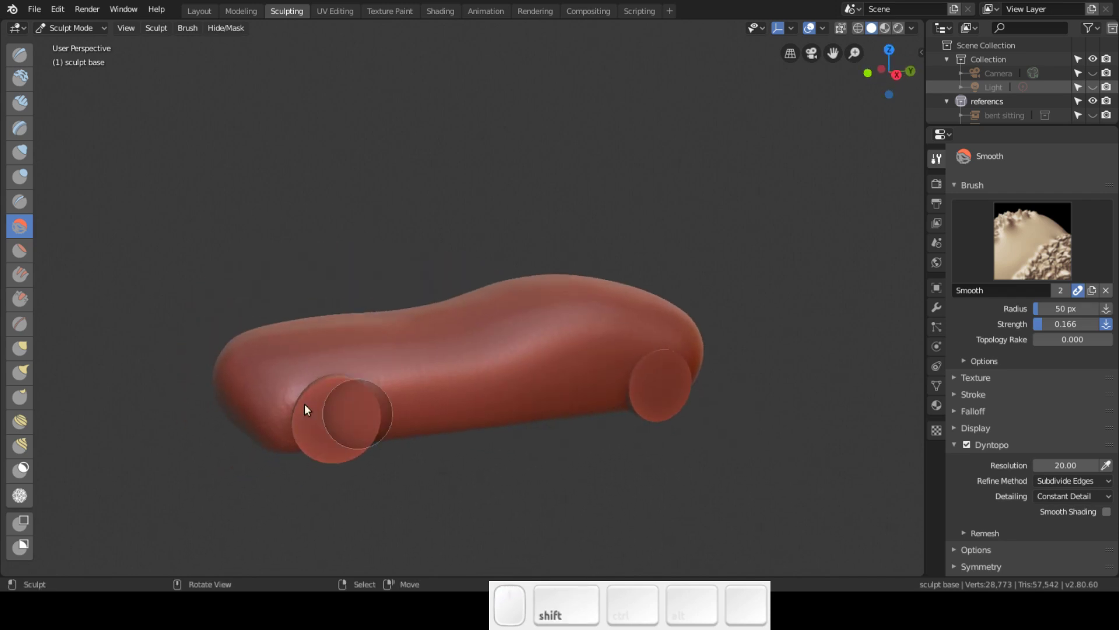
# - Switch to the Scrape brush, try scraping the front corner and side near the front wheel, and undo the strokes
pyautogui.click(23, 299)
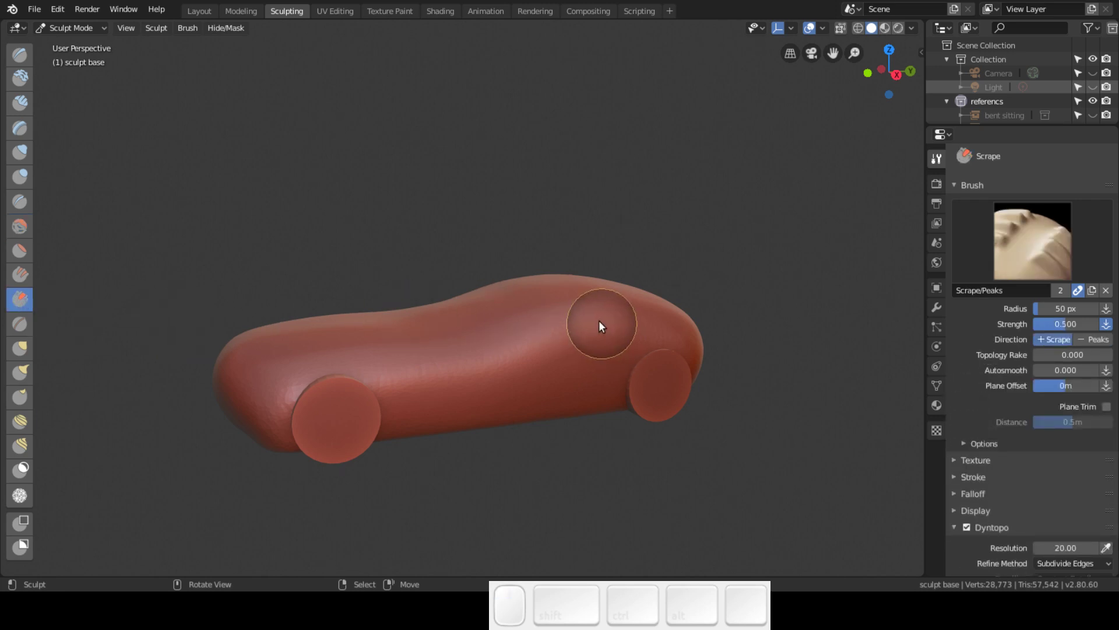
pyautogui.moveTo(536, 312)
pyautogui.keyDown('shift'); pyautogui.mouseDown(button='middle')
pyautogui.moveTo(592, 326)
pyautogui.moveTo(726, 282)
pyautogui.mouseUp(button='middle'); pyautogui.keyUp('shift')
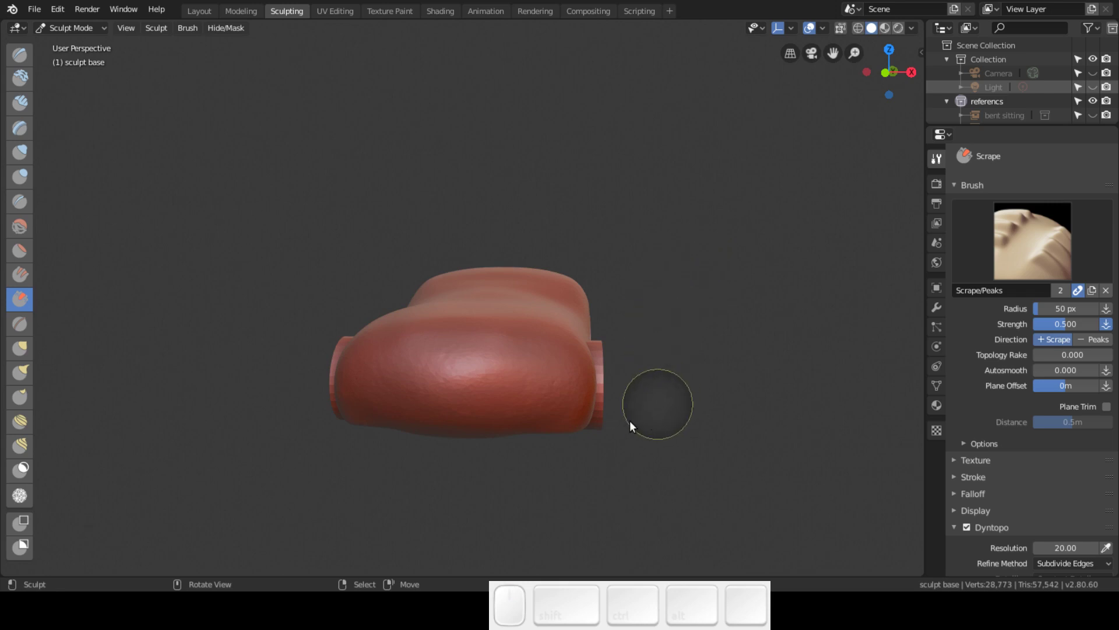
pyautogui.moveTo(578, 420)
pyautogui.mouseDown()
pyautogui.moveTo(636, 396)
pyautogui.moveTo(584, 391)
pyautogui.moveTo(616, 360)
pyautogui.moveTo(583, 408)
pyautogui.moveTo(513, 384)
pyautogui.moveTo(553, 368)
pyautogui.moveTo(597, 397)
pyautogui.moveTo(590, 423)
pyautogui.moveTo(527, 402)
pyautogui.moveTo(507, 380)
pyautogui.moveTo(631, 350)
pyautogui.mouseUp()
pyautogui.moveTo(631, 350)
pyautogui.mouseDown(button='middle')
pyautogui.moveTo(485, 383)
pyautogui.moveTo(472, 439)
pyautogui.moveTo(492, 449)
pyautogui.moveTo(733, 368)
pyautogui.moveTo(654, 371)
pyautogui.moveTo(540, 457)
pyautogui.moveTo(546, 402)
pyautogui.mouseUp(button='middle')
pyautogui.moveTo(547, 399)
pyautogui.mouseDown()
pyautogui.moveTo(426, 446)
pyautogui.moveTo(310, 445)
pyautogui.moveTo(351, 430)
pyautogui.moveTo(362, 385)
pyautogui.mouseUp()
pyautogui.moveTo(362, 385)
pyautogui.mouseDown(button='middle')
pyautogui.moveTo(443, 403)
pyautogui.moveTo(408, 403)
pyautogui.moveTo(436, 375)
pyautogui.moveTo(560, 389)
pyautogui.moveTo(442, 455)
pyautogui.mouseUp(button='middle')
pyautogui.hotkey('ctrl', 'z')
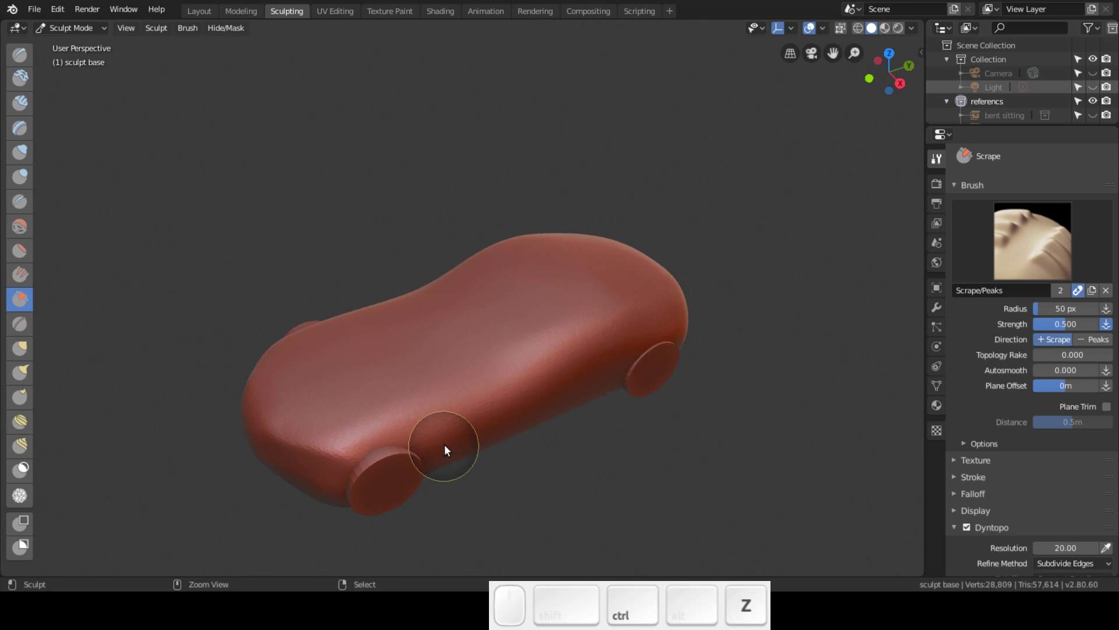
# - Scrape the rear quarter around the rear wheel and the car's side with the Scrape brush
pyautogui.moveTo(492, 439)
pyautogui.mouseDown(button='middle')
pyautogui.moveTo(480, 400)
pyautogui.moveTo(387, 379)
pyautogui.moveTo(592, 409)
pyautogui.moveTo(552, 381)
pyautogui.moveTo(564, 369)
pyautogui.moveTo(483, 383)
pyautogui.moveTo(512, 425)
pyautogui.mouseUp(button='middle')
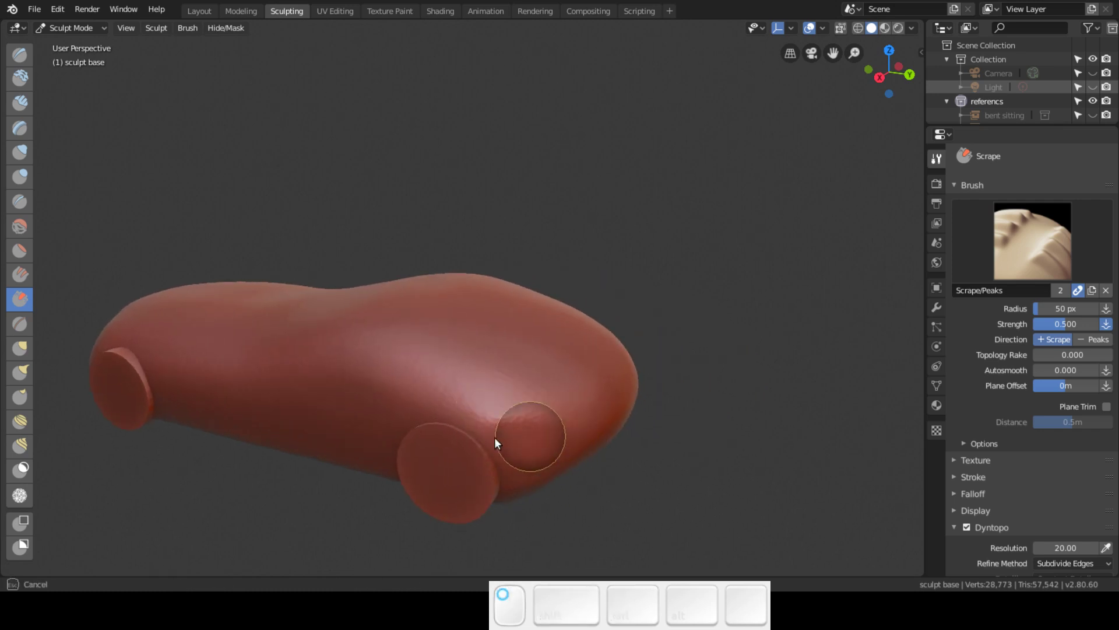
pyautogui.moveTo(513, 399)
pyautogui.mouseDown()
pyautogui.moveTo(501, 428)
pyautogui.moveTo(520, 471)
pyautogui.moveTo(579, 415)
pyautogui.moveTo(524, 402)
pyautogui.moveTo(532, 392)
pyautogui.moveTo(467, 425)
pyautogui.moveTo(674, 452)
pyautogui.mouseUp()
pyautogui.moveTo(674, 451); pyautogui.dragTo(384, 380, button='middle')
pyautogui.moveTo(384, 376)
pyautogui.mouseDown()
pyautogui.moveTo(400, 360)
pyautogui.moveTo(322, 369)
pyautogui.moveTo(478, 293)
pyautogui.moveTo(420, 304)
pyautogui.moveTo(441, 296)
pyautogui.moveTo(374, 344)
pyautogui.moveTo(338, 341)
pyautogui.moveTo(349, 396)
pyautogui.moveTo(365, 394)
pyautogui.moveTo(314, 367)
pyautogui.moveTo(568, 330)
pyautogui.mouseUp()
pyautogui.moveTo(567, 330)
pyautogui.mouseDown(button='middle')
pyautogui.moveTo(445, 349)
pyautogui.moveTo(489, 437)
pyautogui.moveTo(610, 379)
pyautogui.moveTo(687, 313)
pyautogui.moveTo(658, 345)
pyautogui.moveTo(707, 332)
pyautogui.moveTo(742, 350)
pyautogui.moveTo(669, 387)
pyautogui.moveTo(686, 447)
pyautogui.moveTo(699, 367)
pyautogui.moveTo(626, 399)
pyautogui.mouseUp(button='middle')
pyautogui.moveTo(626, 399)
pyautogui.mouseDown()
pyautogui.moveTo(507, 407)
pyautogui.moveTo(662, 344)
pyautogui.moveTo(629, 374)
pyautogui.moveTo(642, 346)
pyautogui.moveTo(636, 361)
pyautogui.mouseUp()
# - Scrape the cabin's side into a flatter plane running to the rear wheel, and scrape along the front fender
pyautogui.moveTo(636, 362)
pyautogui.mouseDown(button='middle')
pyautogui.moveTo(546, 393)
pyautogui.moveTo(520, 387)
pyautogui.moveTo(540, 337)
pyautogui.moveTo(639, 337)
pyautogui.moveTo(624, 379)
pyautogui.moveTo(710, 389)
pyautogui.moveTo(635, 420)
pyautogui.moveTo(655, 460)
pyautogui.mouseUp(button='middle')
pyautogui.moveTo(647, 449)
pyautogui.mouseDown()
pyautogui.moveTo(482, 396)
pyautogui.moveTo(571, 453)
pyautogui.moveTo(573, 414)
pyautogui.moveTo(601, 418)
pyautogui.moveTo(574, 440)
pyautogui.moveTo(448, 375)
pyautogui.moveTo(621, 410)
pyautogui.mouseUp()
pyautogui.moveTo(621, 411)
pyautogui.mouseDown(button='middle')
pyautogui.moveTo(507, 341)
pyautogui.moveTo(529, 344)
pyautogui.moveTo(529, 429)
pyautogui.moveTo(700, 443)
pyautogui.moveTo(785, 384)
pyautogui.moveTo(537, 369)
pyautogui.moveTo(522, 405)
pyautogui.moveTo(490, 410)
pyautogui.mouseUp(button='middle')
pyautogui.moveTo(387, 434)
pyautogui.mouseDown(button='middle')
pyautogui.moveTo(547, 372)
pyautogui.moveTo(356, 400)
pyautogui.mouseUp(button='middle')
pyautogui.moveTo(356, 395)
pyautogui.mouseDown()
pyautogui.moveTo(527, 394)
pyautogui.moveTo(336, 354)
pyautogui.moveTo(280, 358)
pyautogui.moveTo(295, 375)
pyautogui.moveTo(553, 399)
pyautogui.moveTo(470, 366)
pyautogui.moveTo(458, 345)
pyautogui.mouseUp()
pyautogui.moveTo(458, 344)
pyautogui.mouseDown(button='middle')
pyautogui.moveTo(526, 367)
pyautogui.moveTo(475, 379)
pyautogui.moveTo(508, 401)
pyautogui.moveTo(450, 428)
pyautogui.mouseUp(button='middle')
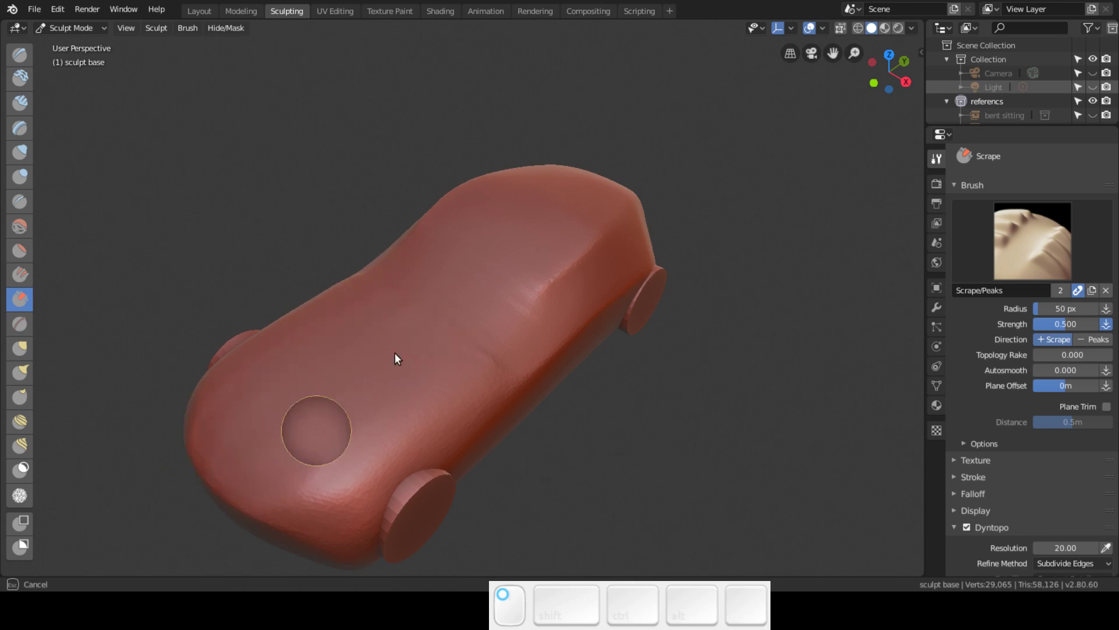
pyautogui.moveTo(377, 368)
pyautogui.mouseDown(button='middle')
pyautogui.moveTo(447, 267)
pyautogui.moveTo(486, 292)
pyautogui.moveTo(555, 300)
pyautogui.moveTo(393, 342)
pyautogui.moveTo(347, 368)
pyautogui.moveTo(355, 376)
pyautogui.mouseUp(button='middle')
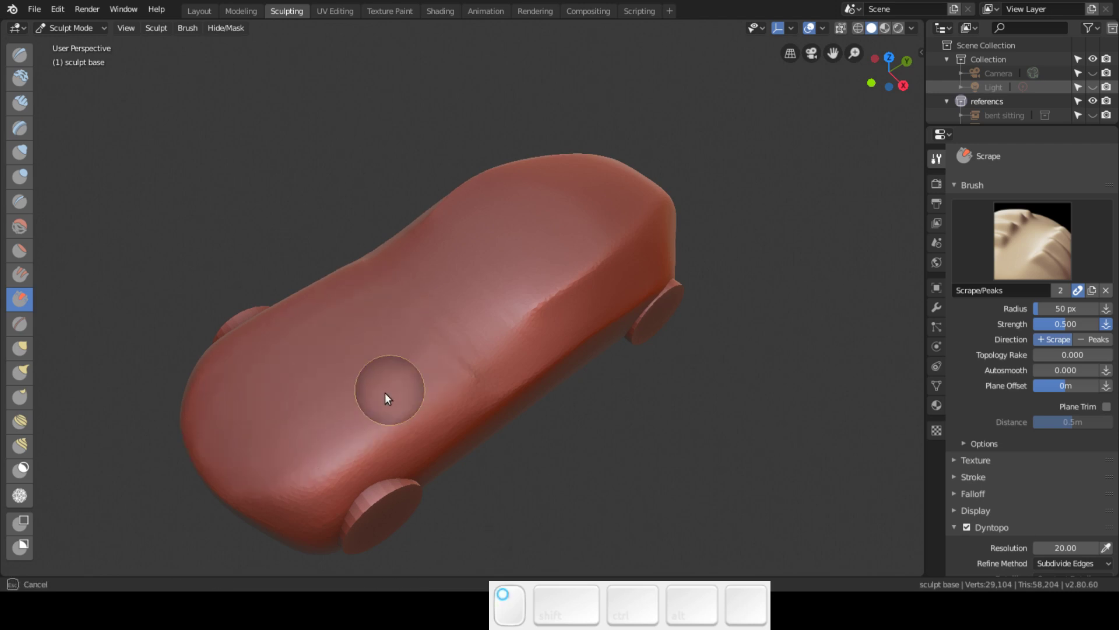
pyautogui.moveTo(358, 333)
pyautogui.mouseDown(button='middle')
pyautogui.moveTo(388, 338)
pyautogui.moveTo(424, 280)
pyautogui.moveTo(454, 269)
pyautogui.moveTo(596, 274)
pyautogui.moveTo(423, 299)
pyautogui.moveTo(338, 380)
pyautogui.mouseUp(button='middle')
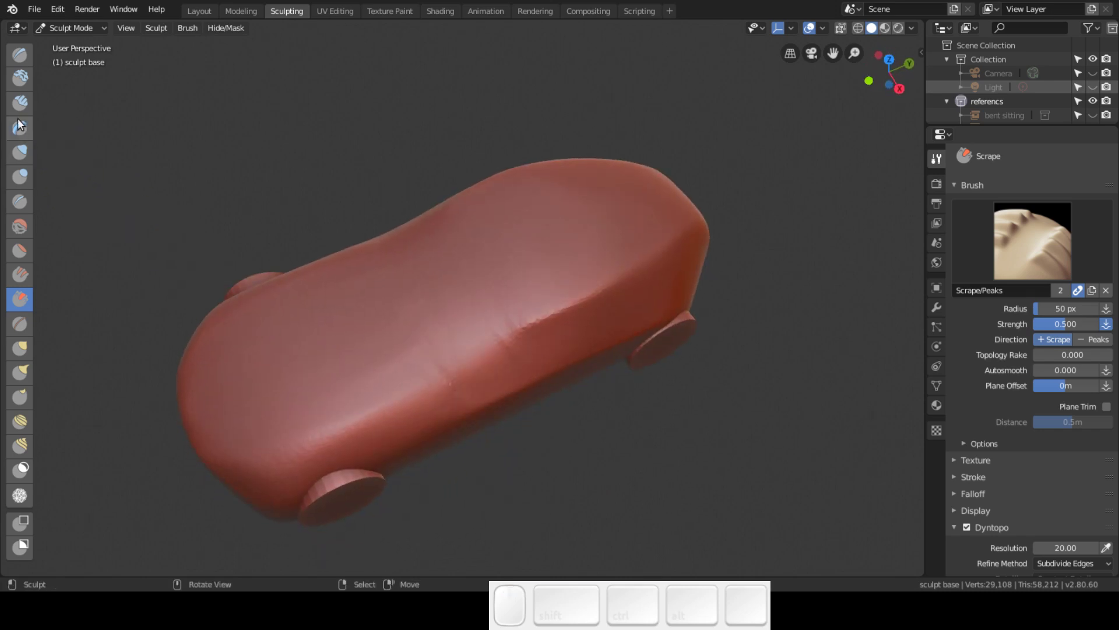
# - Switch to the Draw brush with a 38 px radius and raise the fenders above the front and rear wheels
pyautogui.click(26, 55)
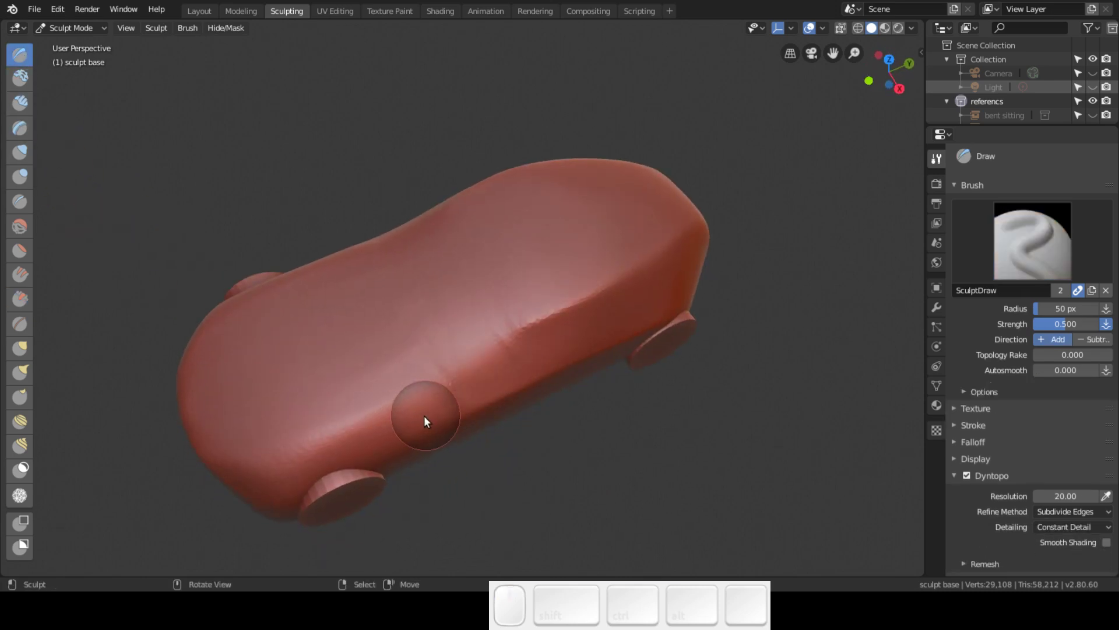
pyautogui.click(959, 458)
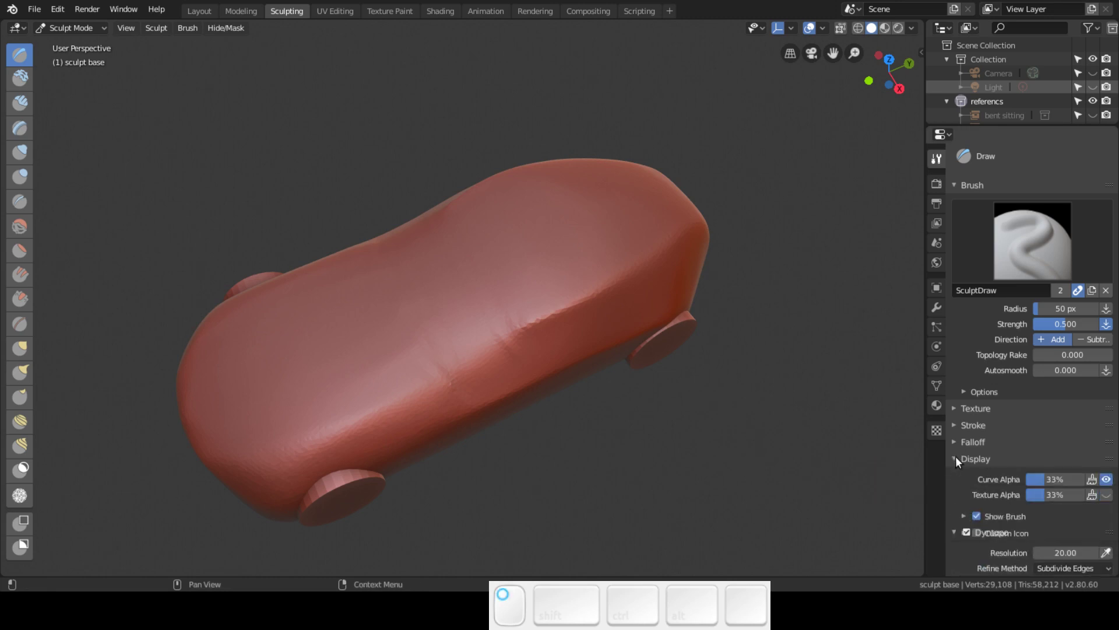
pyautogui.click(962, 458)
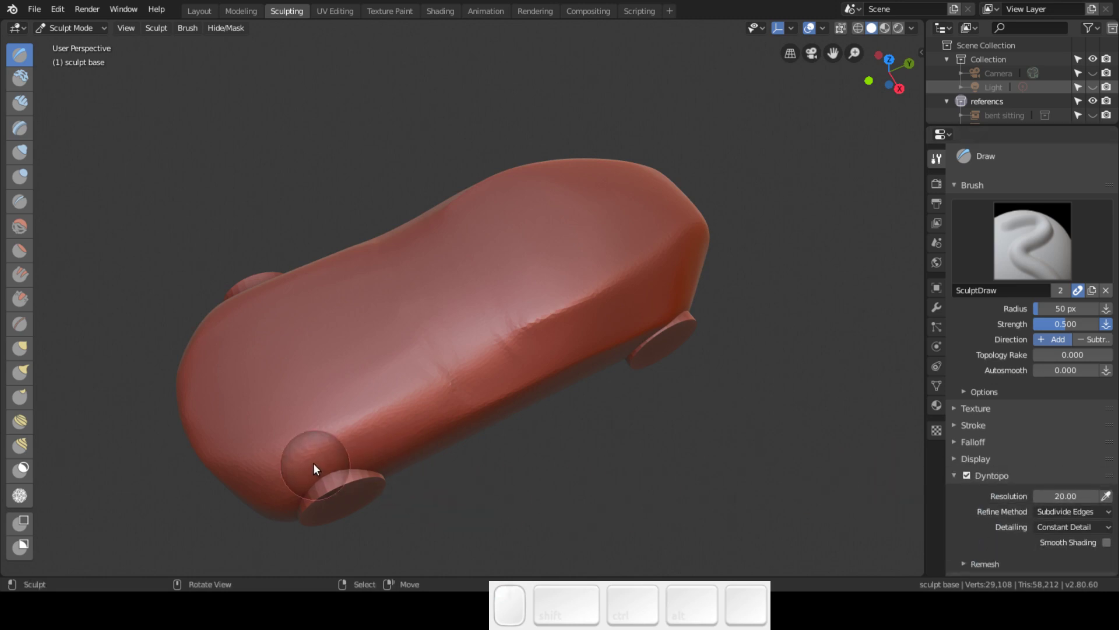
pyautogui.press('d')
pyautogui.press('f')
pyautogui.click(301, 476)
pyautogui.moveTo(278, 485)
pyautogui.mouseDown()
pyautogui.moveTo(438, 411)
pyautogui.moveTo(261, 494)
pyautogui.moveTo(467, 401)
pyautogui.moveTo(282, 492)
pyautogui.moveTo(316, 469)
pyautogui.mouseUp()
pyautogui.moveTo(476, 412)
pyautogui.mouseDown(button='middle')
pyautogui.moveTo(595, 309)
pyautogui.moveTo(647, 297)
pyautogui.moveTo(744, 318)
pyautogui.moveTo(622, 330)
pyautogui.moveTo(465, 382)
pyautogui.moveTo(532, 372)
pyautogui.moveTo(431, 447)
pyautogui.moveTo(464, 418)
pyautogui.mouseUp(button='middle')
pyautogui.moveTo(464, 418)
pyautogui.mouseDown()
pyautogui.moveTo(513, 396)
pyautogui.moveTo(583, 399)
pyautogui.moveTo(467, 415)
pyautogui.moveTo(687, 394)
pyautogui.mouseUp()
pyautogui.moveTo(686, 394)
pyautogui.mouseDown(button='middle')
pyautogui.moveTo(548, 351)
pyautogui.moveTo(530, 320)
pyautogui.moveTo(470, 310)
pyautogui.moveTo(340, 345)
pyautogui.moveTo(338, 385)
pyautogui.mouseUp(button='middle')
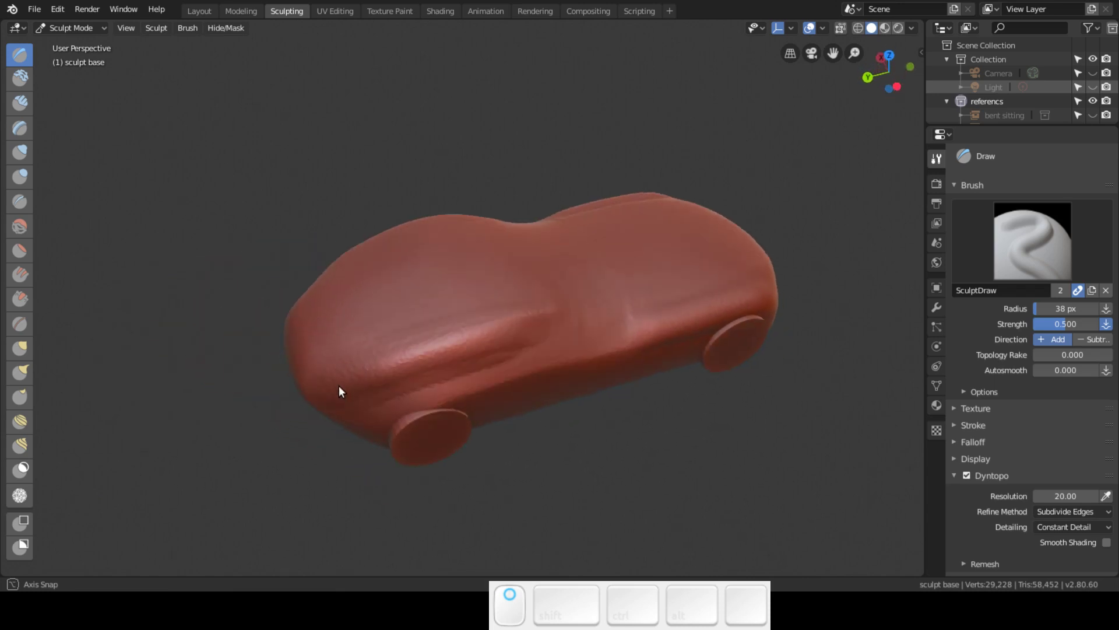
# - Switch to the Smooth brush and soften the raised front and rear fenders
pyautogui.click(19, 226)
pyautogui.moveTo(429, 374)
pyautogui.mouseDown()
pyautogui.moveTo(327, 365)
pyautogui.moveTo(316, 380)
pyautogui.moveTo(643, 307)
pyautogui.mouseUp()
pyautogui.moveTo(643, 307)
pyautogui.mouseDown(button='middle')
pyautogui.moveTo(482, 302)
pyautogui.moveTo(570, 313)
pyautogui.moveTo(465, 285)
pyautogui.moveTo(421, 320)
pyautogui.moveTo(370, 326)
pyautogui.moveTo(429, 351)
pyautogui.moveTo(467, 400)
pyautogui.mouseUp(button='middle')
pyautogui.moveTo(373, 438)
pyautogui.mouseDown()
pyautogui.moveTo(340, 425)
pyautogui.moveTo(332, 402)
pyautogui.moveTo(388, 373)
pyautogui.moveTo(370, 404)
pyautogui.moveTo(587, 407)
pyautogui.mouseUp()
pyautogui.moveTo(587, 407)
pyautogui.mouseDown(button='middle')
pyautogui.moveTo(624, 369)
pyautogui.moveTo(655, 406)
pyautogui.moveTo(759, 429)
pyautogui.moveTo(693, 443)
pyautogui.moveTo(657, 425)
pyautogui.mouseUp(button='middle')
pyautogui.moveTo(657, 425)
pyautogui.mouseDown()
pyautogui.moveTo(562, 346)
pyautogui.moveTo(627, 332)
pyautogui.moveTo(524, 345)
pyautogui.moveTo(590, 365)
pyautogui.mouseUp()
pyautogui.moveTo(589, 365)
pyautogui.mouseDown(button='middle')
pyautogui.moveTo(646, 383)
pyautogui.moveTo(516, 388)
pyautogui.moveTo(533, 366)
pyautogui.moveTo(470, 362)
pyautogui.mouseUp(button='middle')
# - Switch to the Draw brush and build up a ridge along the car's side between the front and rear fenders
pyautogui.click(19, 54)
pyautogui.moveTo(396, 383); pyautogui.dragTo(488, 361)
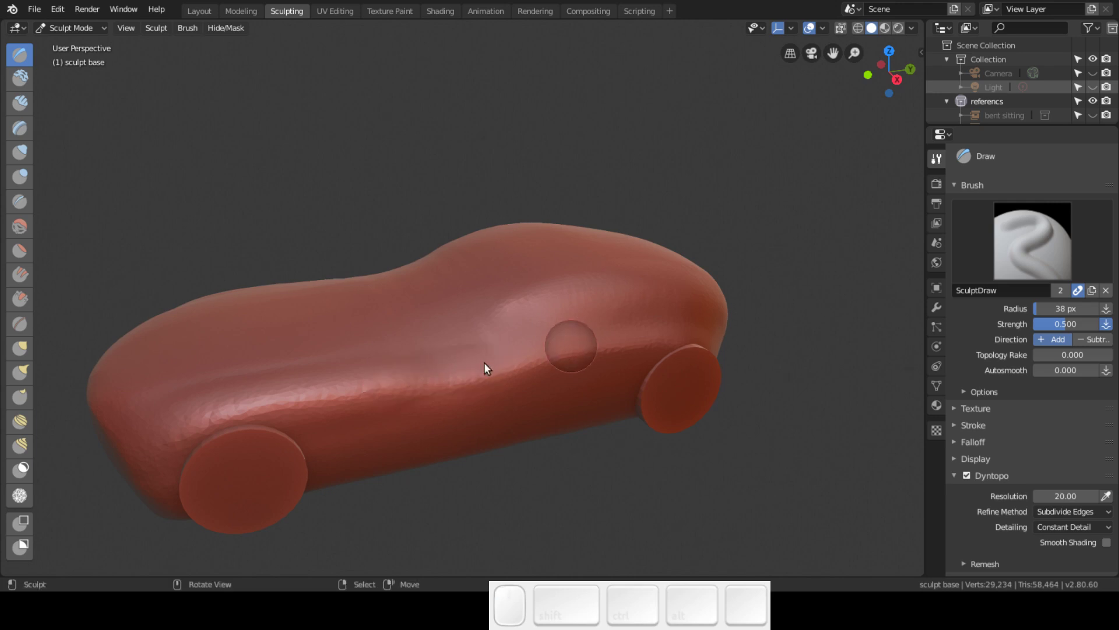
pyautogui.moveTo(373, 387)
pyautogui.mouseDown()
pyautogui.moveTo(739, 332)
pyautogui.moveTo(729, 335)
pyautogui.mouseUp()
pyautogui.moveTo(411, 387); pyautogui.dragTo(737, 337)
pyautogui.moveTo(737, 337)
pyautogui.mouseDown(button='middle')
pyautogui.moveTo(479, 319)
pyautogui.moveTo(334, 375)
pyautogui.moveTo(344, 442)
pyautogui.moveTo(371, 390)
pyautogui.moveTo(403, 373)
pyautogui.mouseUp(button='middle')
pyautogui.scroll(2, 549, 305)
pyautogui.moveTo(576, 342)
pyautogui.mouseDown()
pyautogui.moveTo(644, 319)
pyautogui.moveTo(500, 345)
pyautogui.moveTo(758, 308)
pyautogui.mouseUp()
pyautogui.moveTo(758, 308); pyautogui.dragTo(658, 413, button='middle')
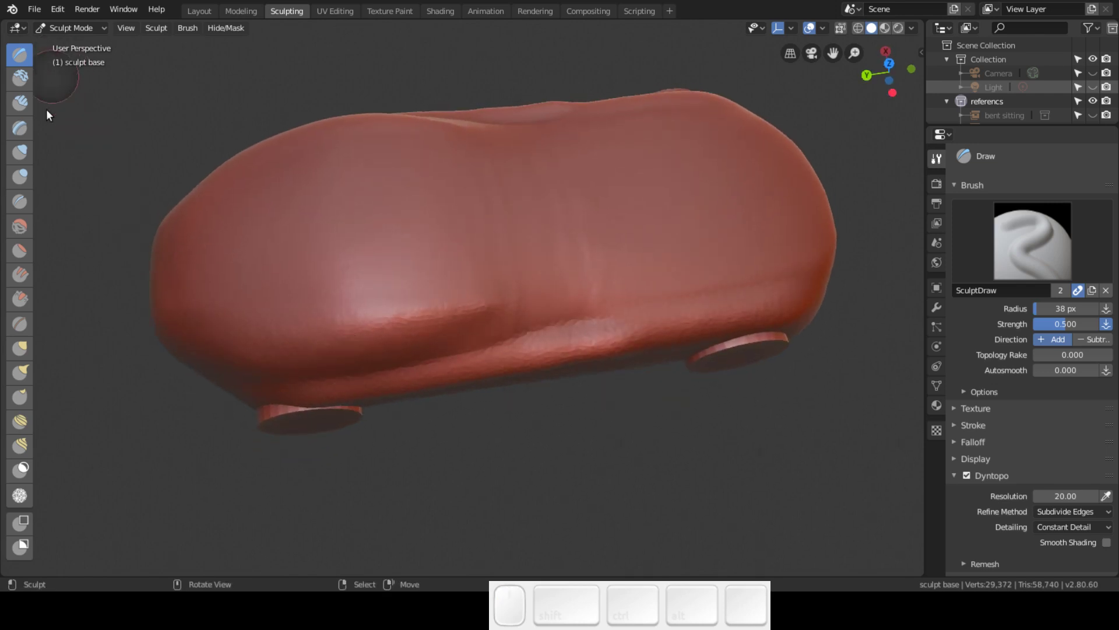
# - Switch to the Smooth brush and soften the side ridge and the fenders it connects
pyautogui.click(25, 221)
pyautogui.moveTo(606, 287)
pyautogui.mouseDown()
pyautogui.moveTo(781, 309)
pyautogui.moveTo(300, 420)
pyautogui.moveTo(797, 328)
pyautogui.moveTo(382, 387)
pyautogui.moveTo(710, 350)
pyautogui.mouseUp()
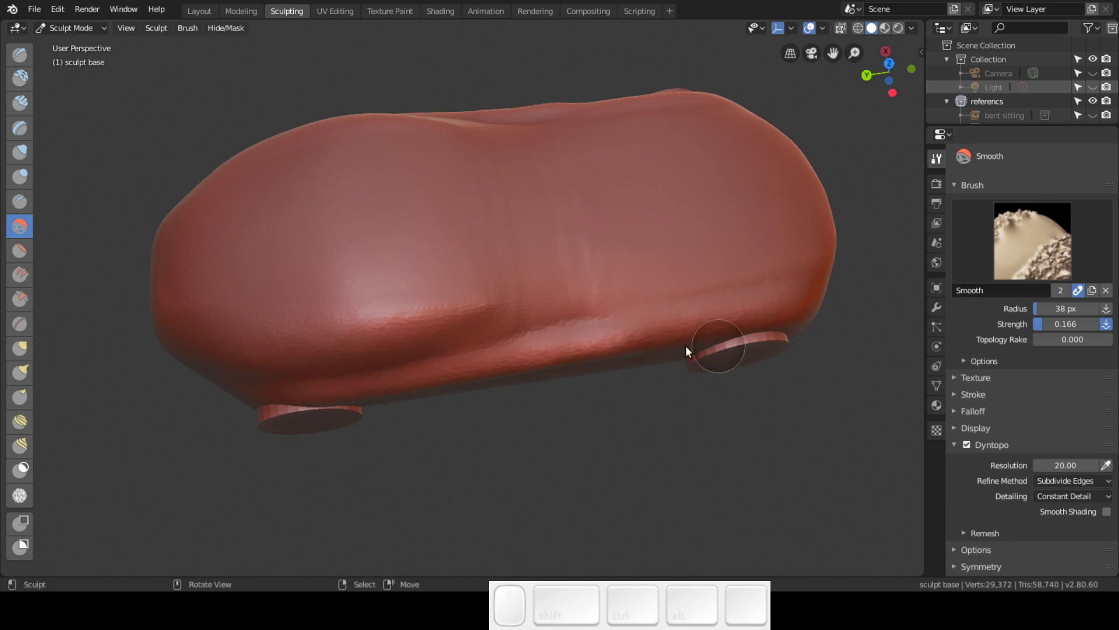
pyautogui.moveTo(709, 350); pyautogui.dragTo(692, 305, button='middle')
pyautogui.moveTo(456, 348)
pyautogui.mouseDown()
pyautogui.moveTo(763, 300)
pyautogui.moveTo(320, 362)
pyautogui.moveTo(592, 314)
pyautogui.moveTo(637, 319)
pyautogui.moveTo(364, 350)
pyautogui.moveTo(852, 317)
pyautogui.mouseUp()
pyautogui.moveTo(851, 317)
pyautogui.mouseDown(button='middle')
pyautogui.moveTo(596, 299)
pyautogui.moveTo(409, 345)
pyautogui.moveTo(435, 315)
pyautogui.mouseUp(button='middle')
pyautogui.moveTo(435, 314)
pyautogui.mouseDown()
pyautogui.moveTo(379, 362)
pyautogui.moveTo(582, 332)
pyautogui.moveTo(267, 358)
pyautogui.moveTo(769, 377)
pyautogui.mouseUp()
pyautogui.moveTo(770, 377)
pyautogui.mouseDown(button='middle')
pyautogui.moveTo(546, 332)
pyautogui.moveTo(542, 377)
pyautogui.moveTo(551, 399)
pyautogui.moveTo(676, 447)
pyautogui.moveTo(677, 457)
pyautogui.moveTo(663, 449)
pyautogui.moveTo(681, 363)
pyautogui.mouseUp(button='middle')
pyautogui.moveTo(670, 314); pyautogui.dragTo(460, 347, button='middle')
# - Switch to the Draw brush and build up the rear fender around and behind the rear wheel
pyautogui.click(20, 54)
pyautogui.moveTo(546, 367)
pyautogui.mouseDown()
pyautogui.moveTo(697, 400)
pyautogui.moveTo(630, 347)
pyautogui.moveTo(626, 369)
pyautogui.moveTo(690, 417)
pyautogui.moveTo(658, 369)
pyautogui.moveTo(676, 447)
pyautogui.mouseUp()
pyautogui.moveTo(676, 448); pyautogui.dragTo(546, 390, button='middle')
pyautogui.moveTo(376, 327)
pyautogui.mouseDown()
pyautogui.moveTo(372, 317)
pyautogui.moveTo(410, 382)
pyautogui.moveTo(475, 432)
pyautogui.moveTo(374, 306)
pyautogui.moveTo(422, 348)
pyautogui.moveTo(421, 369)
pyautogui.moveTo(379, 306)
pyautogui.moveTo(509, 439)
pyautogui.moveTo(575, 383)
pyautogui.mouseUp()
pyautogui.moveTo(575, 383)
pyautogui.mouseDown(button='middle')
pyautogui.moveTo(653, 365)
pyautogui.moveTo(634, 368)
pyautogui.mouseUp(button='middle')
pyautogui.moveTo(654, 374)
pyautogui.mouseDown()
pyautogui.moveTo(675, 370)
pyautogui.moveTo(645, 317)
pyautogui.moveTo(670, 362)
pyautogui.mouseUp()
pyautogui.moveTo(670, 362)
pyautogui.mouseDown(button='middle')
pyautogui.moveTo(533, 365)
pyautogui.moveTo(377, 392)
pyautogui.mouseUp(button='middle')
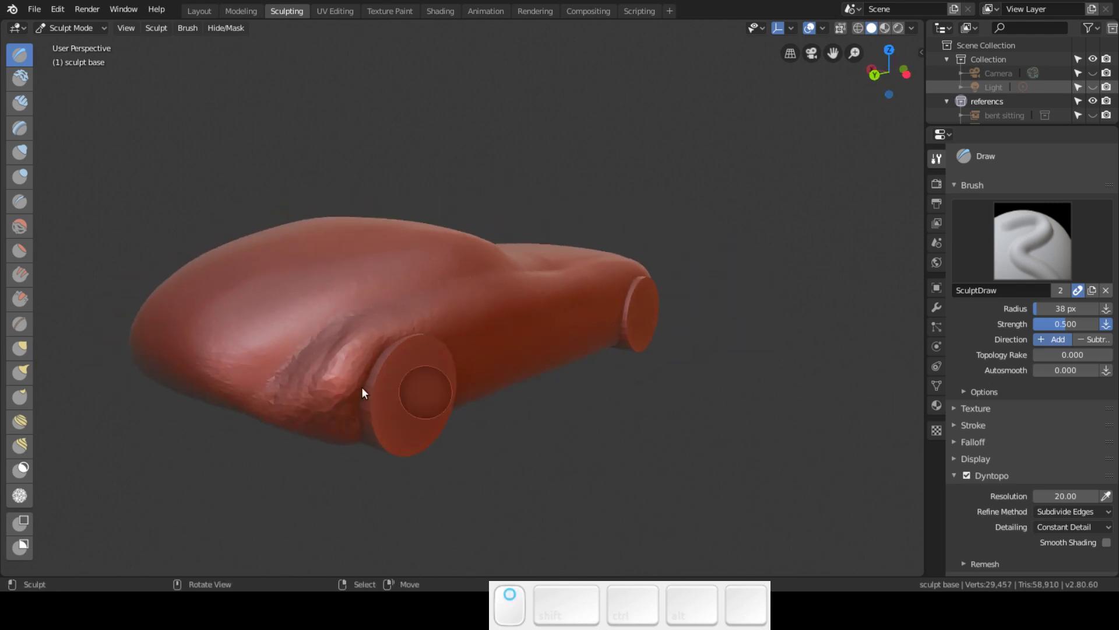
# - Switch to the Smooth brush and soften the rear fender's new bulge into the tail
pyautogui.click(20, 226)
pyautogui.moveTo(292, 425)
pyautogui.mouseDown()
pyautogui.moveTo(347, 350)
pyautogui.moveTo(320, 439)
pyautogui.moveTo(370, 336)
pyautogui.moveTo(313, 389)
pyautogui.moveTo(281, 403)
pyautogui.moveTo(419, 322)
pyautogui.moveTo(351, 413)
pyautogui.moveTo(502, 284)
pyautogui.moveTo(544, 268)
pyautogui.moveTo(254, 408)
pyautogui.moveTo(302, 349)
pyautogui.moveTo(275, 345)
pyautogui.moveTo(398, 352)
pyautogui.mouseUp()
pyautogui.moveTo(397, 352)
pyautogui.mouseDown(button='middle')
pyautogui.moveTo(537, 335)
pyautogui.moveTo(558, 362)
pyautogui.moveTo(553, 345)
pyautogui.mouseUp(button='middle')
pyautogui.moveTo(553, 345)
pyautogui.mouseDown()
pyautogui.moveTo(387, 350)
pyautogui.moveTo(320, 390)
pyautogui.moveTo(561, 358)
pyautogui.mouseUp()
pyautogui.moveTo(560, 358)
pyautogui.mouseDown(button='middle')
pyautogui.moveTo(362, 386)
pyautogui.moveTo(393, 444)
pyautogui.moveTo(429, 342)
pyautogui.mouseUp(button='middle')
pyautogui.moveTo(430, 342)
pyautogui.mouseDown()
pyautogui.moveTo(192, 425)
pyautogui.moveTo(193, 407)
pyautogui.moveTo(299, 364)
pyautogui.moveTo(307, 394)
pyautogui.moveTo(494, 296)
pyautogui.moveTo(240, 404)
pyautogui.moveTo(481, 348)
pyautogui.mouseUp()
pyautogui.moveTo(482, 348)
pyautogui.mouseDown(button='middle')
pyautogui.moveTo(600, 265)
pyautogui.moveTo(571, 299)
pyautogui.mouseUp(button='middle')
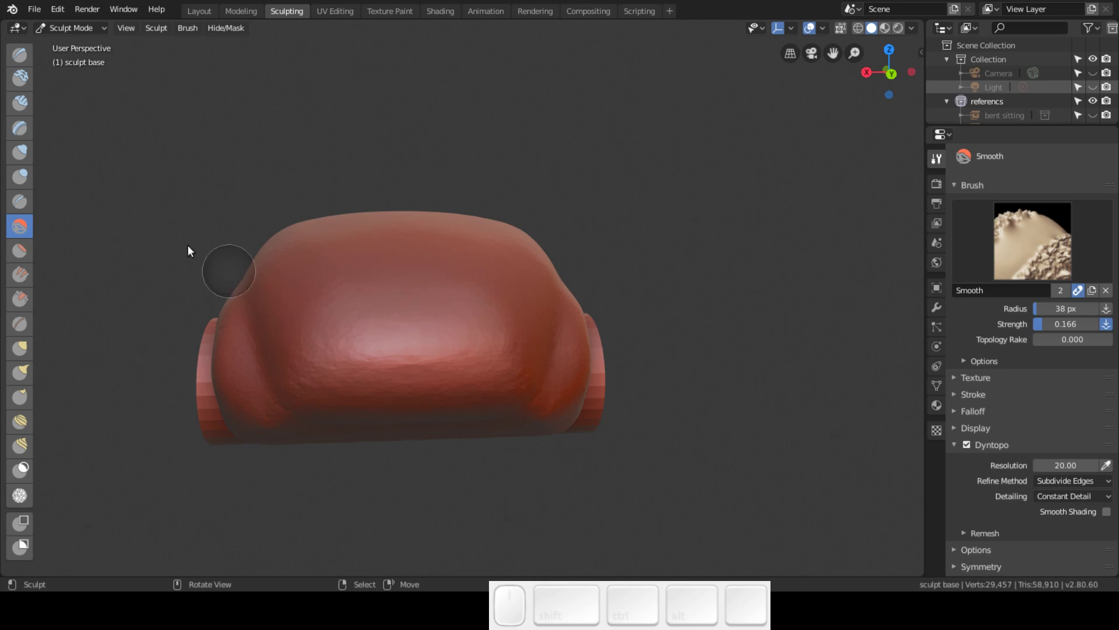
# - Switch to the Flatten brush at 38 px and flatten the rear of the body and the cabin's side
pyautogui.click(20, 250)
pyautogui.moveTo(533, 254)
pyautogui.mouseDown(button='middle')
pyautogui.moveTo(456, 281)
pyautogui.moveTo(480, 350)
pyautogui.mouseUp(button='middle')
pyautogui.moveTo(502, 303)
pyautogui.mouseDown()
pyautogui.moveTo(342, 439)
pyautogui.moveTo(500, 307)
pyautogui.moveTo(324, 447)
pyautogui.moveTo(506, 293)
pyautogui.moveTo(247, 484)
pyautogui.moveTo(506, 281)
pyautogui.moveTo(282, 473)
pyautogui.moveTo(492, 311)
pyautogui.moveTo(334, 446)
pyautogui.moveTo(253, 493)
pyautogui.moveTo(454, 328)
pyautogui.moveTo(260, 470)
pyautogui.moveTo(484, 295)
pyautogui.moveTo(236, 471)
pyautogui.moveTo(365, 380)
pyautogui.mouseUp()
pyautogui.moveTo(444, 327)
pyautogui.mouseDown(button='middle')
pyautogui.moveTo(471, 331)
pyautogui.moveTo(581, 257)
pyautogui.moveTo(685, 282)
pyautogui.moveTo(736, 317)
pyautogui.moveTo(720, 347)
pyautogui.mouseUp(button='middle')
pyautogui.moveTo(630, 338)
pyautogui.mouseDown()
pyautogui.moveTo(754, 309)
pyautogui.moveTo(706, 314)
pyautogui.moveTo(560, 367)
pyautogui.moveTo(634, 313)
pyautogui.moveTo(719, 305)
pyautogui.moveTo(721, 317)
pyautogui.moveTo(746, 298)
pyautogui.mouseUp()
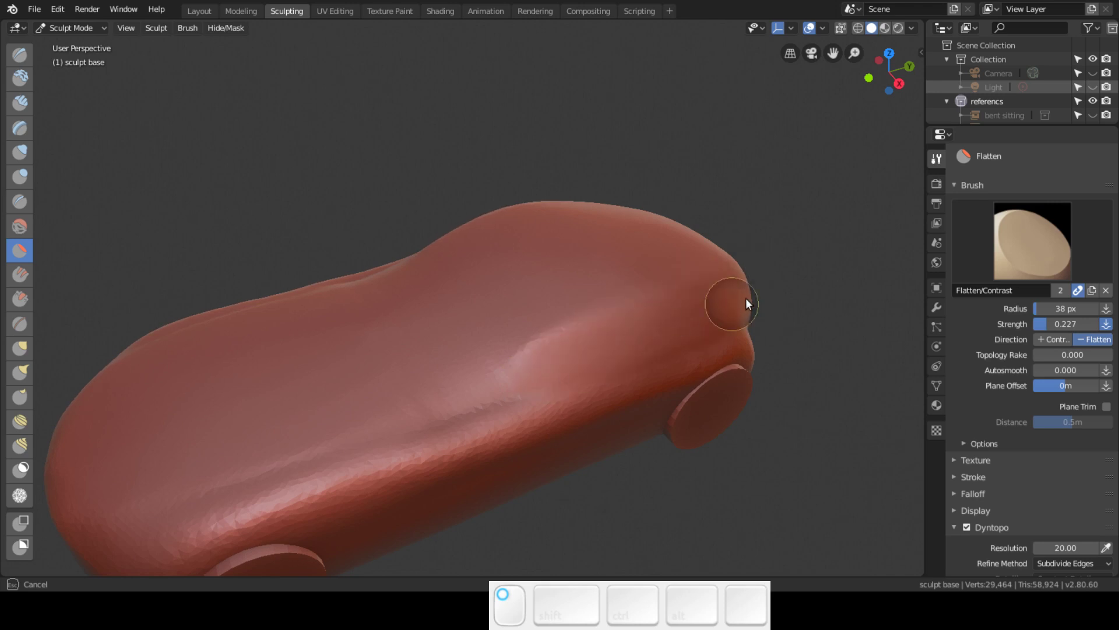
# - Flatten the rear fender, the tail and the cabin's back surface with the same brush
pyautogui.moveTo(660, 303)
pyautogui.mouseDown(button='middle')
pyautogui.moveTo(601, 267)
pyautogui.moveTo(542, 253)
pyautogui.moveTo(390, 265)
pyautogui.moveTo(437, 274)
pyautogui.moveTo(519, 242)
pyautogui.moveTo(564, 326)
pyautogui.mouseUp(button='middle')
pyautogui.moveTo(362, 409)
pyautogui.mouseDown()
pyautogui.moveTo(394, 409)
pyautogui.moveTo(369, 394)
pyautogui.moveTo(454, 425)
pyautogui.moveTo(399, 393)
pyautogui.moveTo(459, 392)
pyautogui.moveTo(395, 349)
pyautogui.moveTo(443, 374)
pyautogui.moveTo(394, 328)
pyautogui.moveTo(450, 367)
pyautogui.moveTo(369, 367)
pyautogui.moveTo(387, 400)
pyautogui.moveTo(437, 375)
pyautogui.moveTo(369, 369)
pyautogui.moveTo(355, 343)
pyautogui.moveTo(399, 342)
pyautogui.moveTo(428, 366)
pyautogui.moveTo(418, 353)
pyautogui.moveTo(404, 393)
pyautogui.moveTo(374, 396)
pyautogui.moveTo(400, 378)
pyautogui.moveTo(375, 316)
pyautogui.moveTo(426, 366)
pyautogui.moveTo(492, 394)
pyautogui.mouseUp()
pyautogui.moveTo(492, 394)
pyautogui.mouseDown(button='middle')
pyautogui.moveTo(390, 390)
pyautogui.moveTo(383, 422)
pyautogui.moveTo(381, 404)
pyautogui.mouseUp(button='middle')
pyautogui.moveTo(381, 404)
pyautogui.mouseDown()
pyautogui.moveTo(267, 425)
pyautogui.moveTo(373, 366)
pyautogui.moveTo(254, 428)
pyautogui.moveTo(347, 387)
pyautogui.moveTo(267, 460)
pyautogui.moveTo(277, 439)
pyautogui.mouseUp()
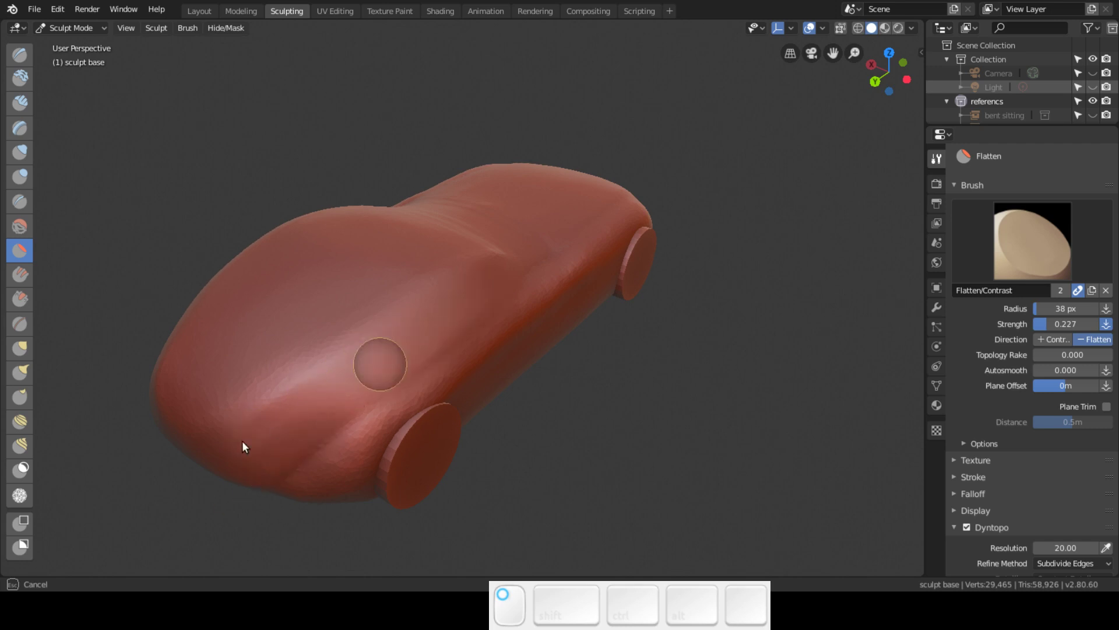
pyautogui.moveTo(481, 365); pyautogui.dragTo(620, 396, button='middle')
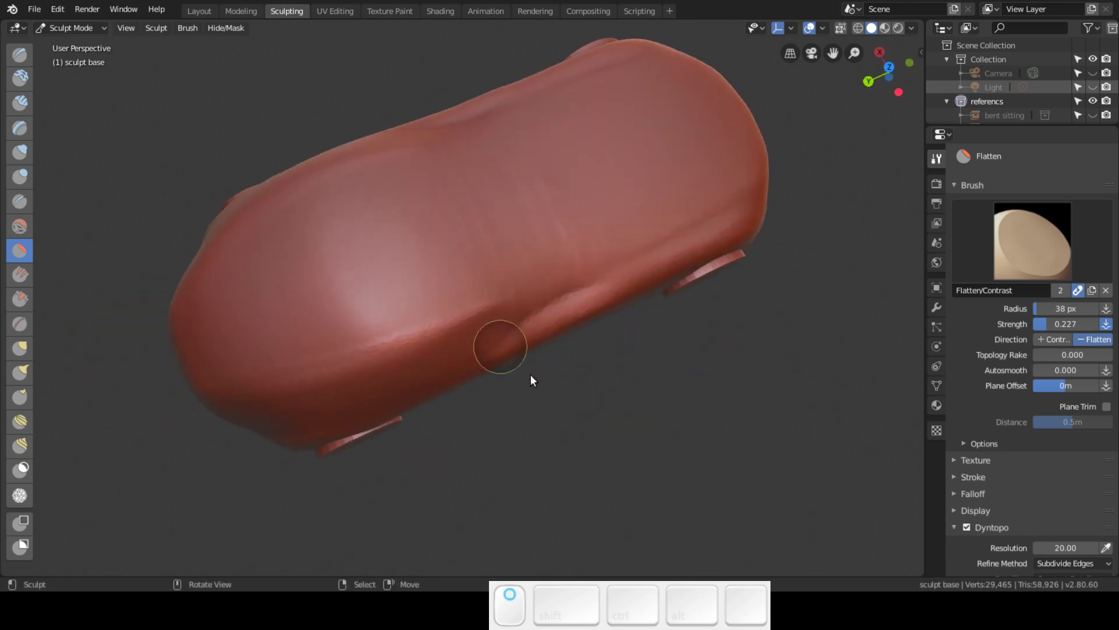
pyautogui.moveTo(531, 375); pyautogui.dragTo(376, 314, button='middle')
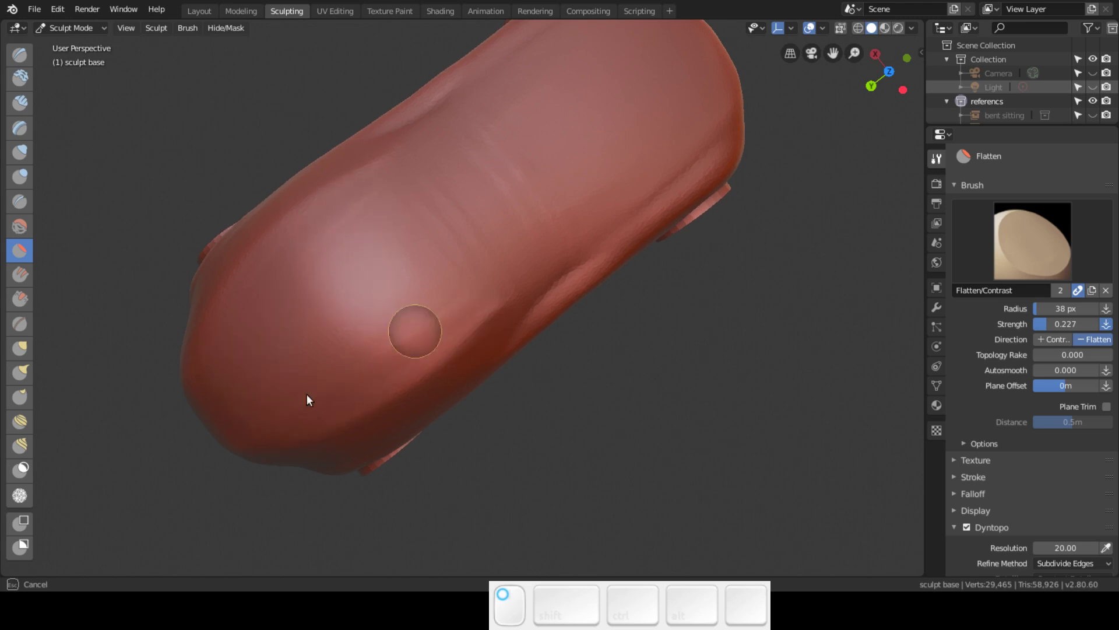
pyautogui.moveTo(243, 317)
pyautogui.mouseDown()
pyautogui.moveTo(227, 320)
pyautogui.moveTo(218, 373)
pyautogui.moveTo(383, 264)
pyautogui.mouseUp()
pyautogui.moveTo(382, 263)
pyautogui.mouseDown(button='middle')
pyautogui.moveTo(303, 180)
pyautogui.moveTo(307, 195)
pyautogui.moveTo(440, 139)
pyautogui.moveTo(535, 136)
pyautogui.moveTo(772, 167)
pyautogui.moveTo(670, 282)
pyautogui.moveTo(717, 401)
pyautogui.moveTo(540, 397)
pyautogui.mouseUp(button='middle')
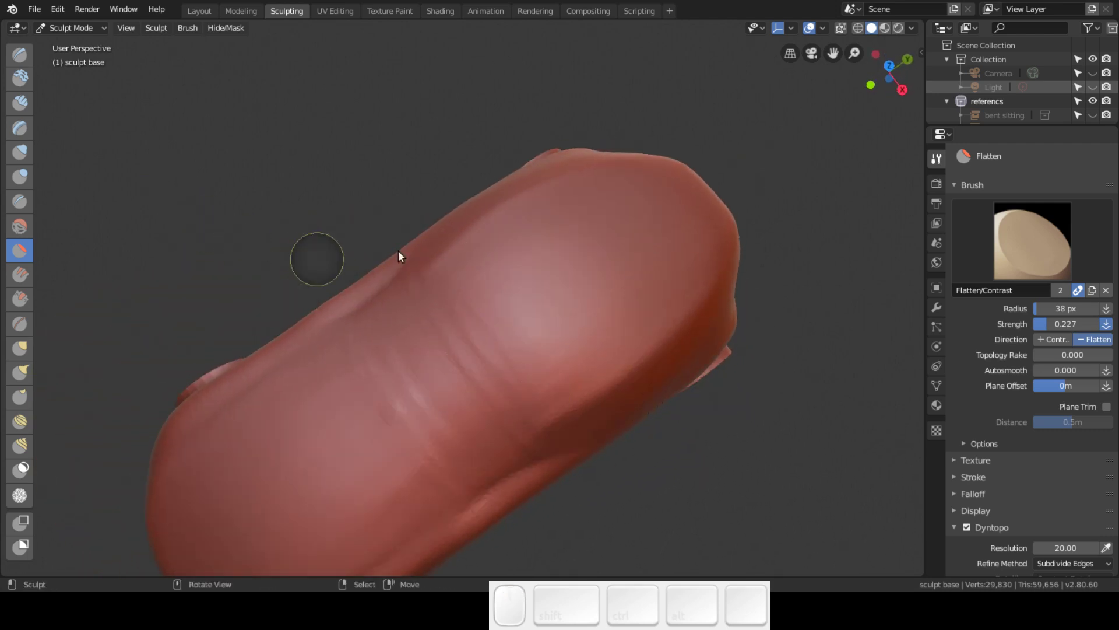
# - Switch to the Clay Strips brush and build up the cabin's roof and the windshield area above the hood
pyautogui.click(19, 102)
pyautogui.moveTo(423, 262)
pyautogui.mouseDown(button='middle')
pyautogui.moveTo(411, 200)
pyautogui.moveTo(473, 352)
pyautogui.mouseUp(button='middle')
pyautogui.moveTo(457, 310)
pyautogui.mouseDown()
pyautogui.moveTo(542, 396)
pyautogui.moveTo(539, 387)
pyautogui.mouseUp()
pyautogui.moveTo(449, 283)
pyautogui.mouseDown()
pyautogui.moveTo(528, 225)
pyautogui.moveTo(460, 265)
pyautogui.moveTo(490, 254)
pyautogui.moveTo(502, 217)
pyautogui.moveTo(618, 150)
pyautogui.moveTo(463, 295)
pyautogui.moveTo(601, 190)
pyautogui.moveTo(588, 187)
pyautogui.moveTo(487, 302)
pyautogui.moveTo(545, 276)
pyautogui.mouseUp()
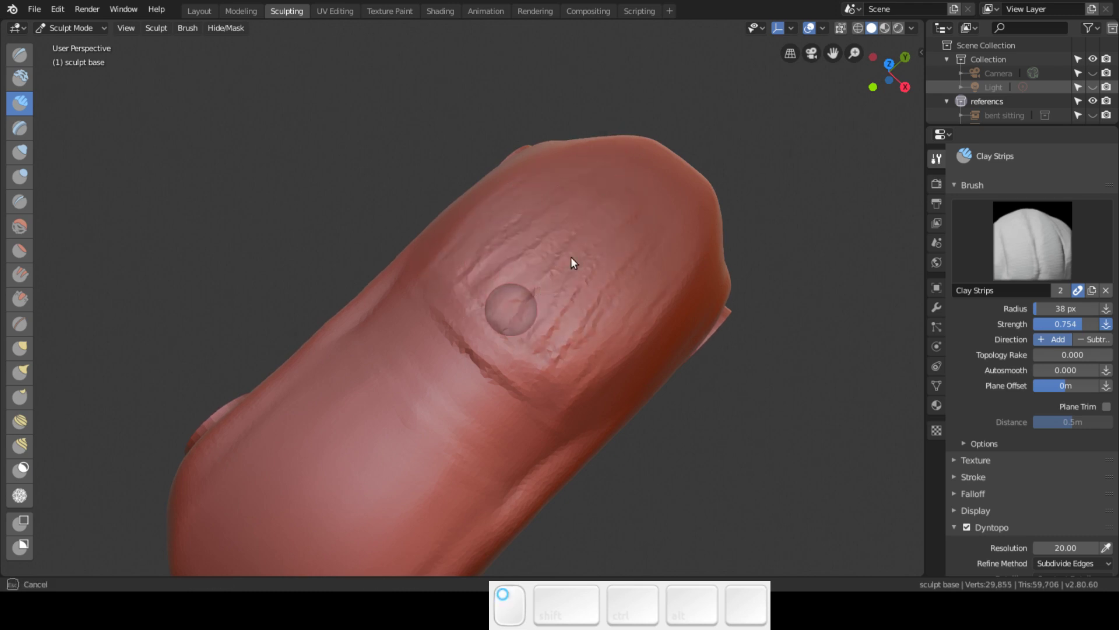
pyautogui.moveTo(543, 274)
pyautogui.mouseDown(button='middle')
pyautogui.moveTo(488, 197)
pyautogui.moveTo(455, 187)
pyautogui.moveTo(458, 172)
pyautogui.moveTo(481, 249)
pyautogui.mouseUp(button='middle')
pyautogui.scroll(3, 461, 250)
pyautogui.moveTo(443, 259)
pyautogui.mouseDown()
pyautogui.moveTo(532, 377)
pyautogui.moveTo(547, 373)
pyautogui.moveTo(555, 362)
pyautogui.moveTo(482, 257)
pyautogui.mouseUp()
pyautogui.scroll(-3, 481, 257)
pyautogui.moveTo(481, 256)
pyautogui.mouseDown(button='middle')
pyautogui.moveTo(449, 173)
pyautogui.moveTo(466, 242)
pyautogui.moveTo(457, 246)
pyautogui.mouseUp(button='middle')
pyautogui.moveTo(458, 246)
pyautogui.mouseDown()
pyautogui.moveTo(429, 257)
pyautogui.moveTo(430, 350)
pyautogui.moveTo(430, 292)
pyautogui.moveTo(481, 360)
pyautogui.moveTo(442, 296)
pyautogui.moveTo(420, 375)
pyautogui.moveTo(433, 379)
pyautogui.moveTo(467, 333)
pyautogui.moveTo(485, 244)
pyautogui.moveTo(467, 289)
pyautogui.moveTo(445, 268)
pyautogui.moveTo(485, 345)
pyautogui.moveTo(501, 320)
pyautogui.moveTo(508, 257)
pyautogui.moveTo(556, 323)
pyautogui.moveTo(501, 312)
pyautogui.mouseUp()
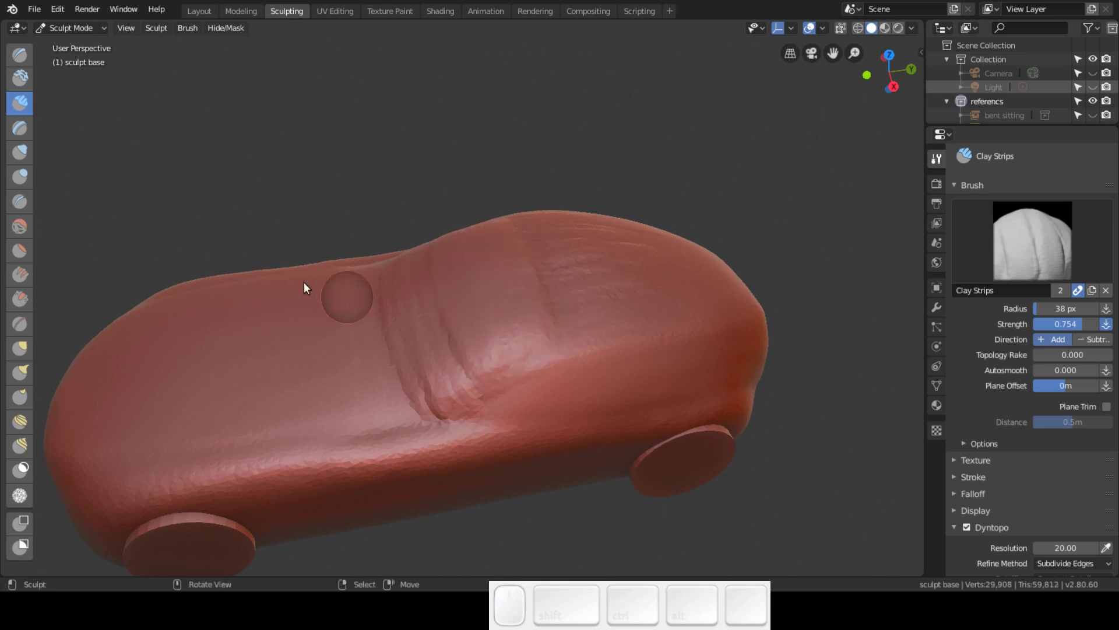
# - Switch to the Smooth brush and blend the clay strips across the roof and windshield
pyautogui.press('s')
pyautogui.moveTo(514, 245)
pyautogui.mouseDown()
pyautogui.moveTo(554, 314)
pyautogui.moveTo(583, 296)
pyautogui.moveTo(636, 307)
pyautogui.moveTo(572, 238)
pyautogui.moveTo(429, 275)
pyautogui.moveTo(417, 282)
pyautogui.moveTo(420, 350)
pyautogui.moveTo(496, 342)
pyautogui.moveTo(452, 364)
pyautogui.moveTo(388, 312)
pyautogui.moveTo(427, 414)
pyautogui.moveTo(511, 379)
pyautogui.moveTo(450, 400)
pyautogui.moveTo(520, 345)
pyautogui.moveTo(509, 260)
pyautogui.moveTo(641, 233)
pyautogui.moveTo(675, 292)
pyautogui.mouseUp()
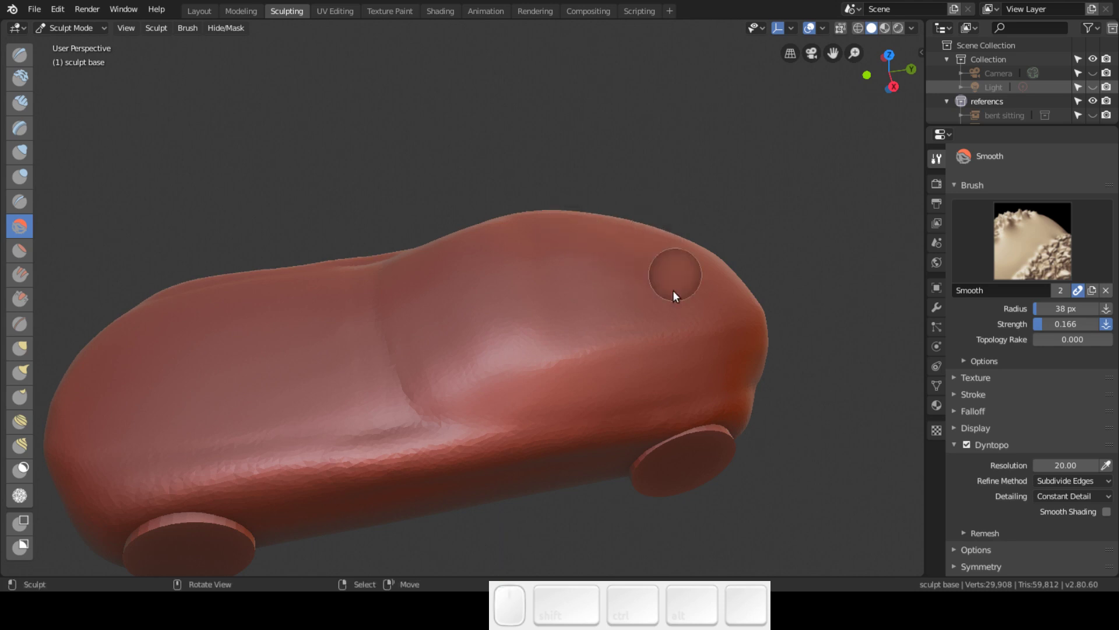
pyautogui.moveTo(674, 291); pyautogui.dragTo(680, 395, button='middle')
pyautogui.moveTo(679, 394)
pyautogui.mouseDown()
pyautogui.moveTo(590, 369)
pyautogui.moveTo(485, 411)
pyautogui.moveTo(670, 358)
pyautogui.moveTo(592, 344)
pyautogui.moveTo(548, 256)
pyautogui.mouseUp()
pyautogui.moveTo(548, 256)
pyautogui.mouseDown(button='middle')
pyautogui.moveTo(463, 260)
pyautogui.moveTo(435, 202)
pyautogui.moveTo(492, 227)
pyautogui.moveTo(534, 270)
pyautogui.moveTo(621, 298)
pyautogui.moveTo(792, 242)
pyautogui.moveTo(454, 370)
pyautogui.moveTo(471, 378)
pyautogui.moveTo(361, 391)
pyautogui.mouseUp(button='middle')
pyautogui.moveTo(360, 389)
pyautogui.mouseDown()
pyautogui.moveTo(403, 460)
pyautogui.moveTo(435, 467)
pyautogui.moveTo(416, 390)
pyautogui.moveTo(430, 441)
pyautogui.moveTo(447, 414)
pyautogui.mouseUp()
pyautogui.moveTo(447, 414); pyautogui.dragTo(514, 304, button='middle')
# - Switch to the Crease brush at 38 px and carve a groove between the hood and the front fender back to the cabin
pyautogui.moveTo(515, 369)
pyautogui.mouseDown(button='middle')
pyautogui.moveTo(540, 295)
pyautogui.moveTo(583, 279)
pyautogui.moveTo(444, 379)
pyautogui.mouseUp(button='middle')
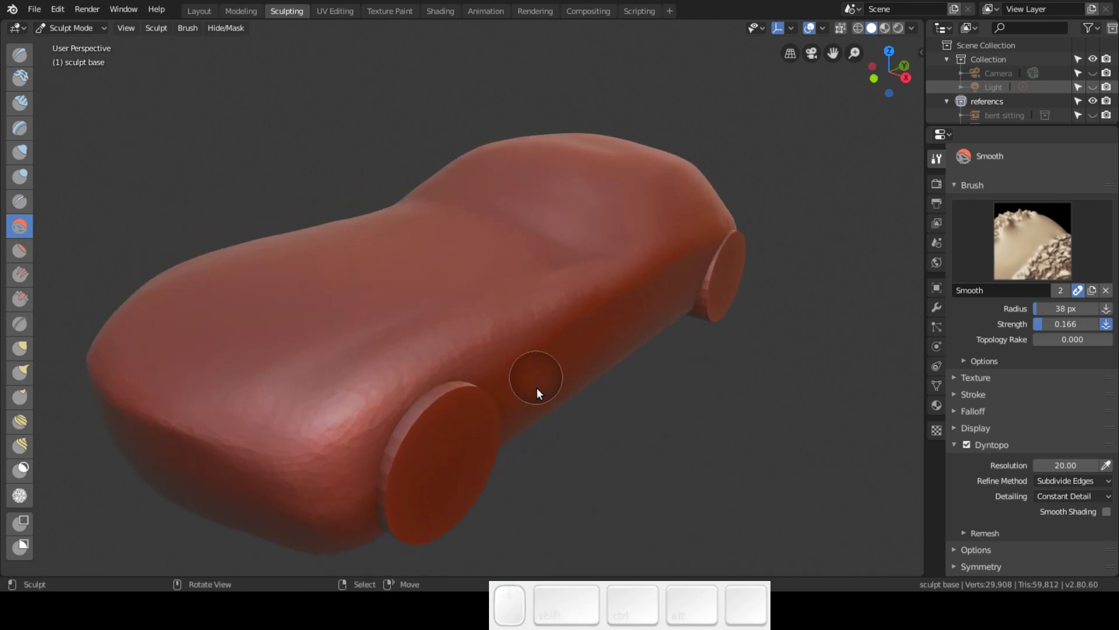
pyautogui.moveTo(537, 389); pyautogui.dragTo(546, 478, button='middle')
pyautogui.moveTo(528, 390)
pyautogui.mouseDown(button='middle')
pyautogui.moveTo(676, 293)
pyautogui.moveTo(737, 282)
pyautogui.mouseUp(button='middle')
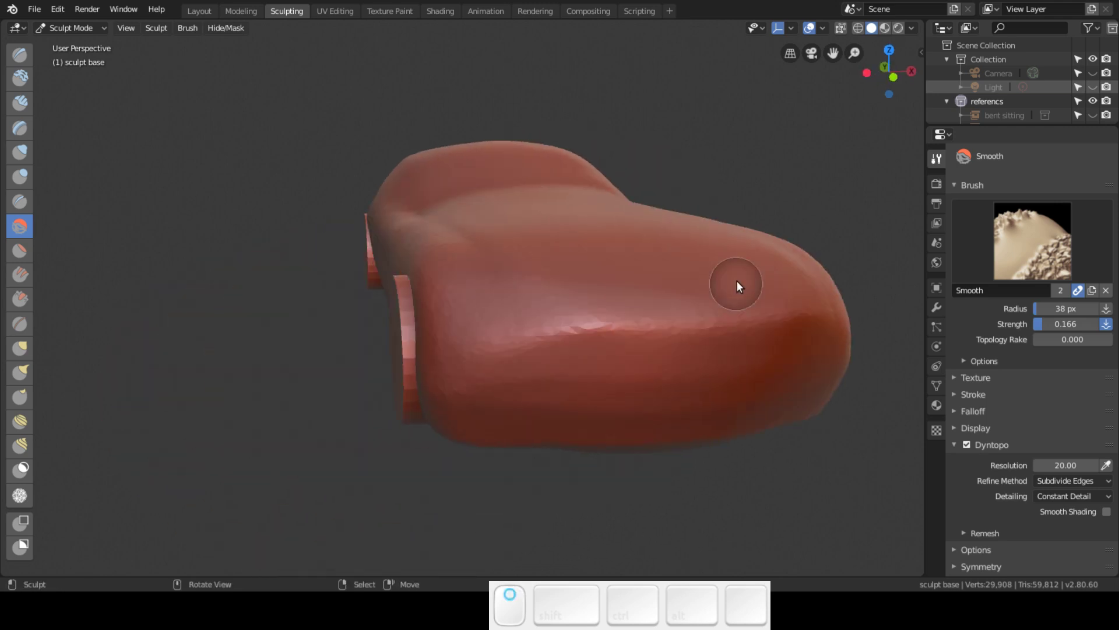
pyautogui.moveTo(600, 304)
pyautogui.mouseDown(button='middle')
pyautogui.moveTo(410, 369)
pyautogui.moveTo(434, 314)
pyautogui.moveTo(494, 335)
pyautogui.moveTo(486, 365)
pyautogui.moveTo(385, 330)
pyautogui.mouseUp(button='middle')
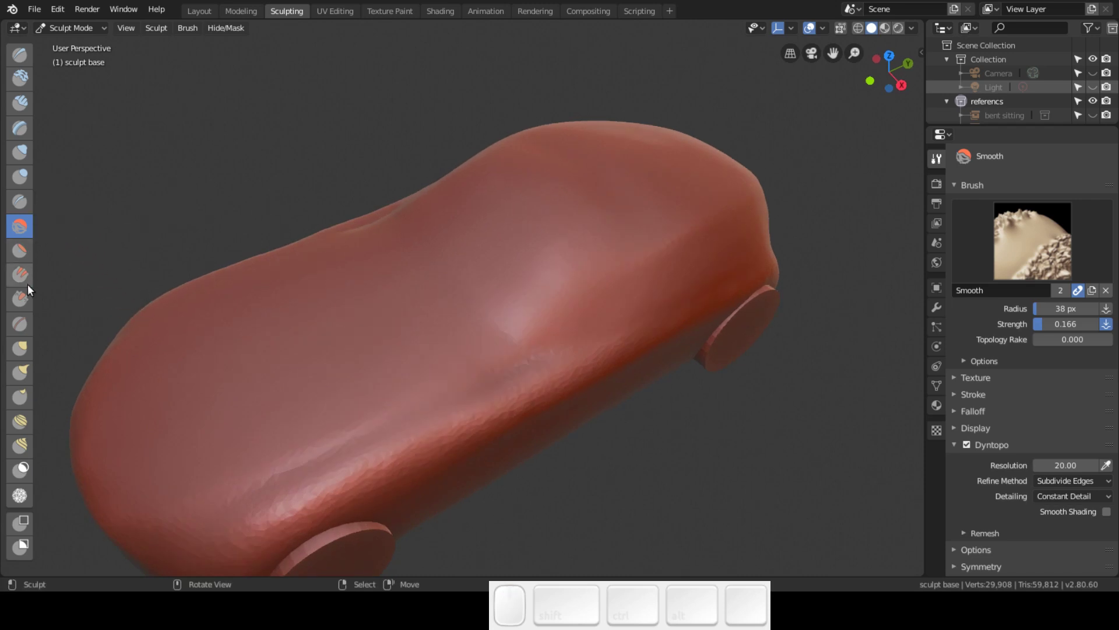
pyautogui.click(26, 204)
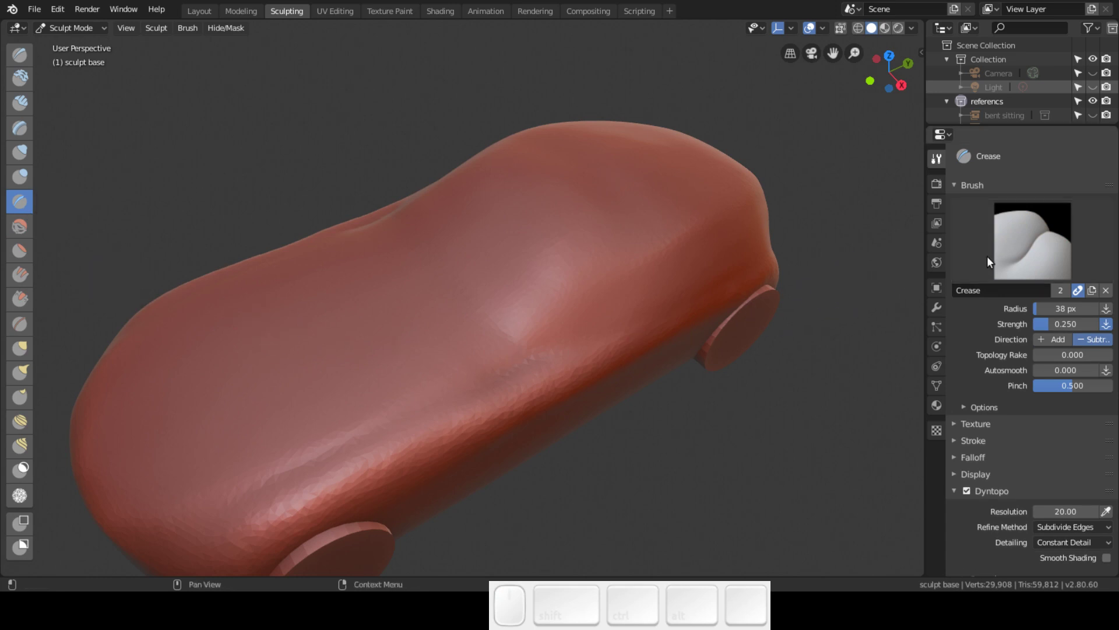
pyautogui.keyDown('shift'); pyautogui.moveTo(630, 394); pyautogui.dragTo(588, 377, button='middle'); pyautogui.keyUp('shift')
pyautogui.keyDown('shift'); pyautogui.moveTo(449, 415); pyautogui.dragTo(345, 449, button='middle'); pyautogui.keyUp('shift')
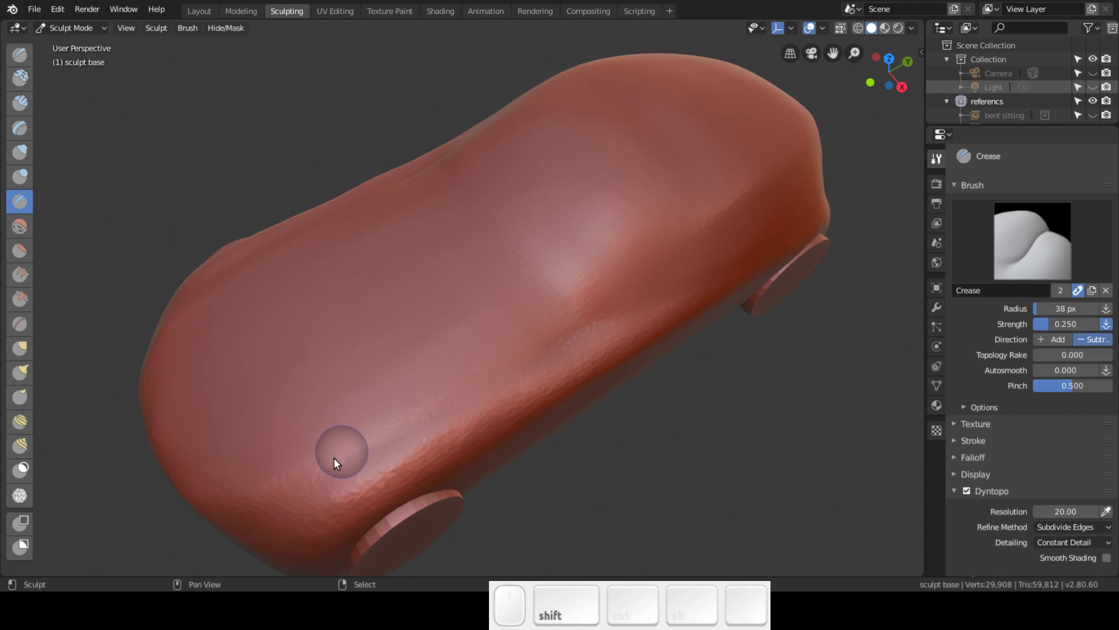
pyautogui.moveTo(230, 513)
pyautogui.mouseDown()
pyautogui.moveTo(373, 455)
pyautogui.moveTo(575, 328)
pyautogui.moveTo(548, 343)
pyautogui.mouseUp()
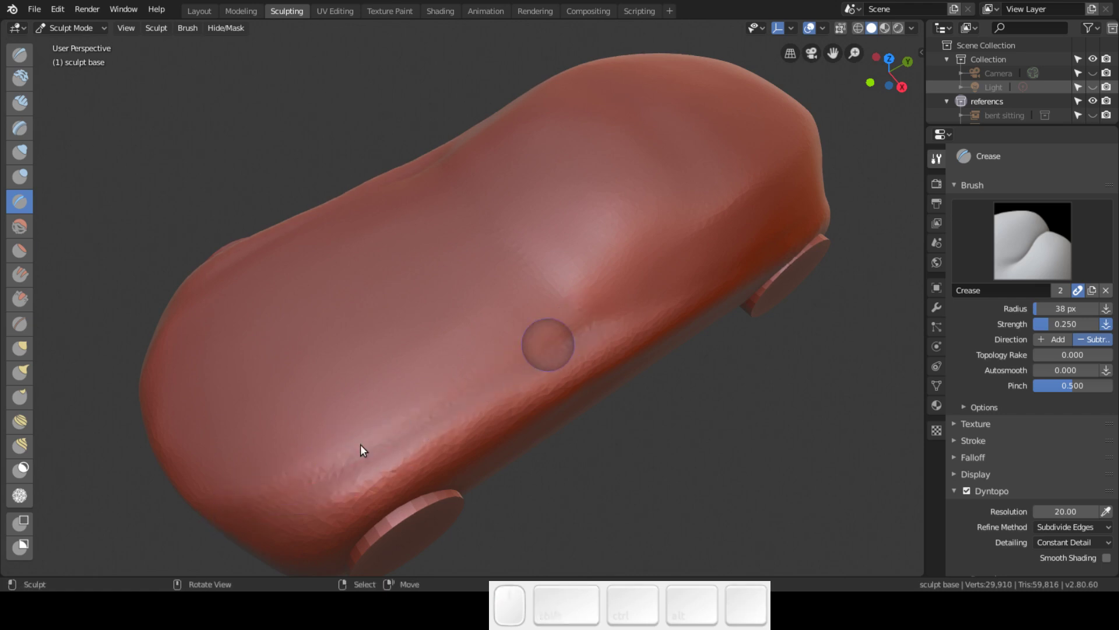
pyautogui.moveTo(239, 510)
pyautogui.mouseDown()
pyautogui.moveTo(350, 475)
pyautogui.moveTo(604, 324)
pyautogui.mouseUp()
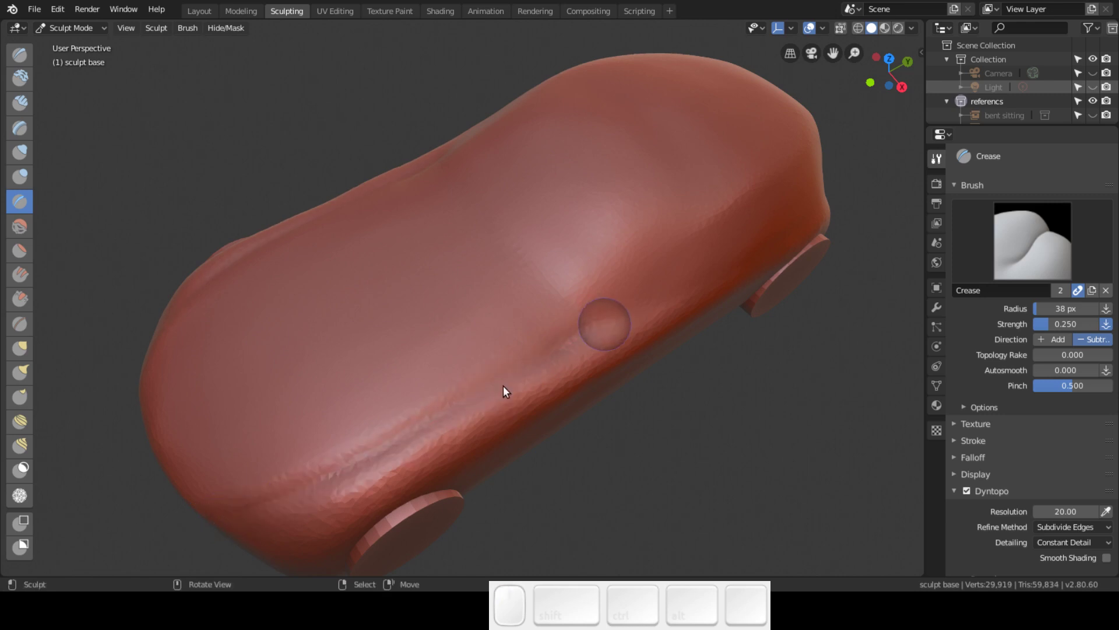
pyautogui.moveTo(228, 519)
pyautogui.mouseDown()
pyautogui.moveTo(370, 457)
pyautogui.moveTo(622, 310)
pyautogui.moveTo(606, 315)
pyautogui.mouseUp()
pyautogui.moveTo(564, 326)
pyautogui.mouseDown(button='middle')
pyautogui.moveTo(629, 244)
pyautogui.moveTo(652, 297)
pyautogui.moveTo(556, 375)
pyautogui.mouseUp(button='middle')
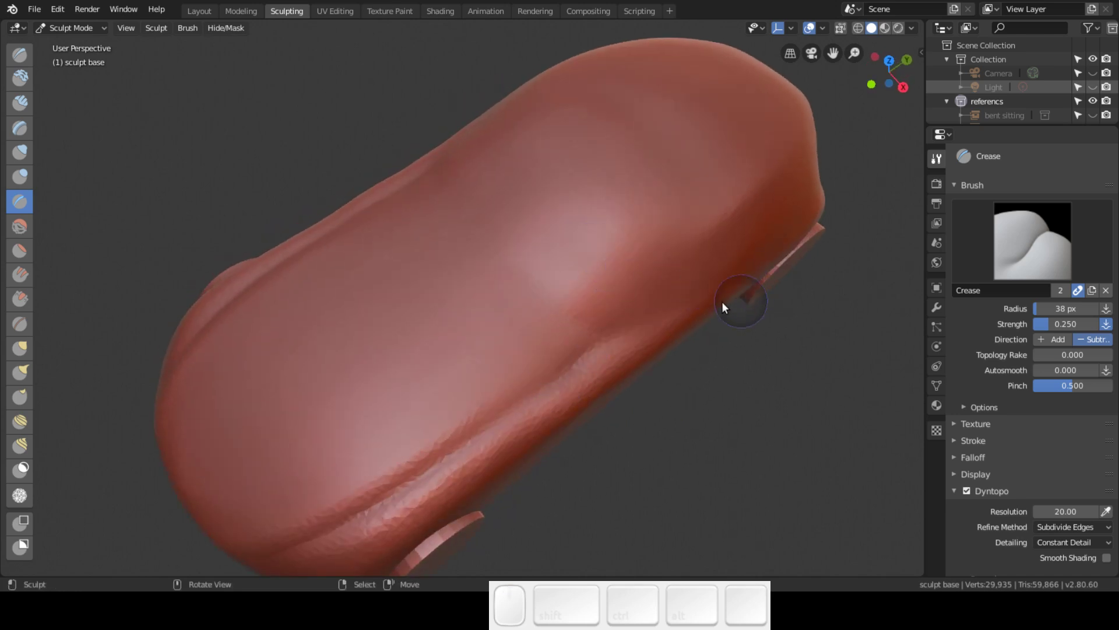
# - Extend the crease along the cabin's base above the rear fender and crease the windshield's base
pyautogui.moveTo(722, 301); pyautogui.dragTo(697, 285, button='middle')
pyautogui.moveTo(493, 351)
pyautogui.mouseDown()
pyautogui.moveTo(904, 208)
pyautogui.moveTo(572, 328)
pyautogui.moveTo(907, 196)
pyautogui.mouseUp()
pyautogui.moveTo(907, 196)
pyautogui.mouseDown(button='middle')
pyautogui.moveTo(708, 240)
pyautogui.moveTo(709, 191)
pyautogui.moveTo(710, 215)
pyautogui.moveTo(779, 296)
pyautogui.moveTo(621, 373)
pyautogui.mouseUp(button='middle')
pyautogui.moveTo(407, 424)
pyautogui.mouseDown()
pyautogui.moveTo(482, 412)
pyautogui.moveTo(750, 318)
pyautogui.moveTo(349, 452)
pyautogui.moveTo(777, 312)
pyautogui.mouseUp()
pyautogui.moveTo(777, 312)
pyautogui.mouseDown(button='middle')
pyautogui.moveTo(669, 290)
pyautogui.moveTo(607, 316)
pyautogui.mouseUp(button='middle')
pyautogui.moveTo(607, 316)
pyautogui.mouseDown()
pyautogui.moveTo(450, 264)
pyautogui.moveTo(587, 378)
pyautogui.moveTo(473, 270)
pyautogui.moveTo(622, 442)
pyautogui.mouseUp()
pyautogui.moveTo(482, 278)
pyautogui.mouseDown()
pyautogui.moveTo(627, 440)
pyautogui.moveTo(621, 420)
pyautogui.mouseUp()
pyautogui.moveTo(618, 407); pyautogui.dragTo(723, 461, button='middle')
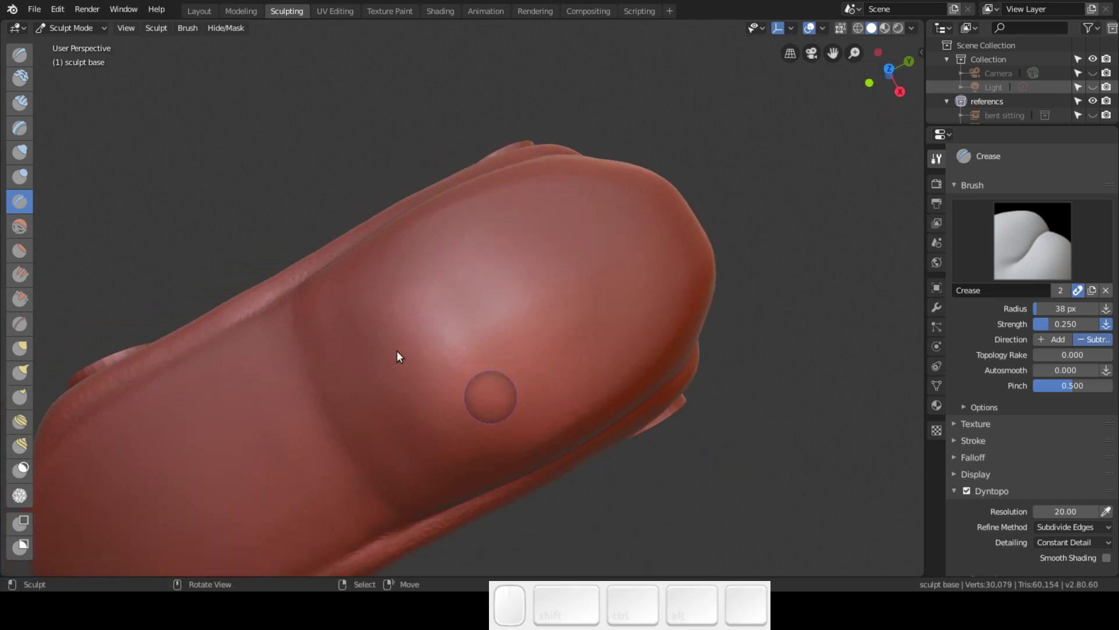
# - Switch to the Draw brush, set its radius to 30 px, and raise ridges along the windshield's side pillar and top edge
pyautogui.click(20, 55)
pyautogui.moveTo(445, 268); pyautogui.dragTo(444, 211, button='middle')
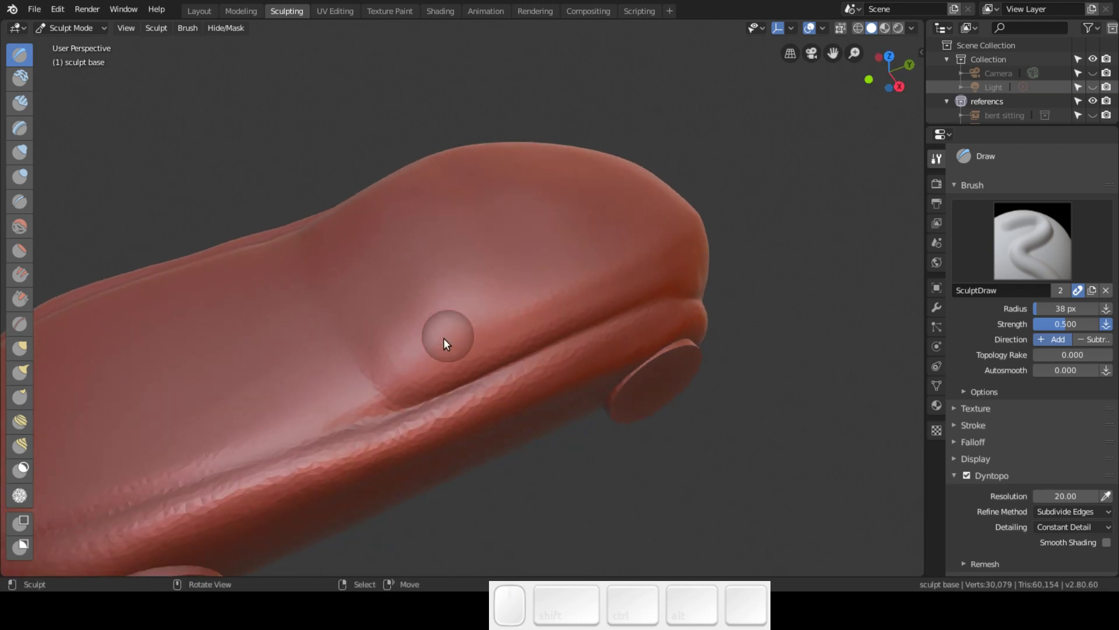
pyautogui.press('d')
pyautogui.press('f')
pyautogui.click(403, 377)
pyautogui.moveTo(403, 378)
pyautogui.mouseDown()
pyautogui.moveTo(470, 320)
pyautogui.moveTo(389, 397)
pyautogui.moveTo(425, 373)
pyautogui.mouseUp()
pyautogui.moveTo(483, 303)
pyautogui.mouseDown()
pyautogui.moveTo(407, 376)
pyautogui.moveTo(491, 279)
pyautogui.moveTo(443, 285)
pyautogui.mouseUp()
pyautogui.moveTo(443, 286)
pyautogui.mouseDown(button='middle')
pyautogui.moveTo(427, 246)
pyautogui.moveTo(445, 332)
pyautogui.mouseUp(button='middle')
pyautogui.moveTo(398, 234); pyautogui.dragTo(449, 340)
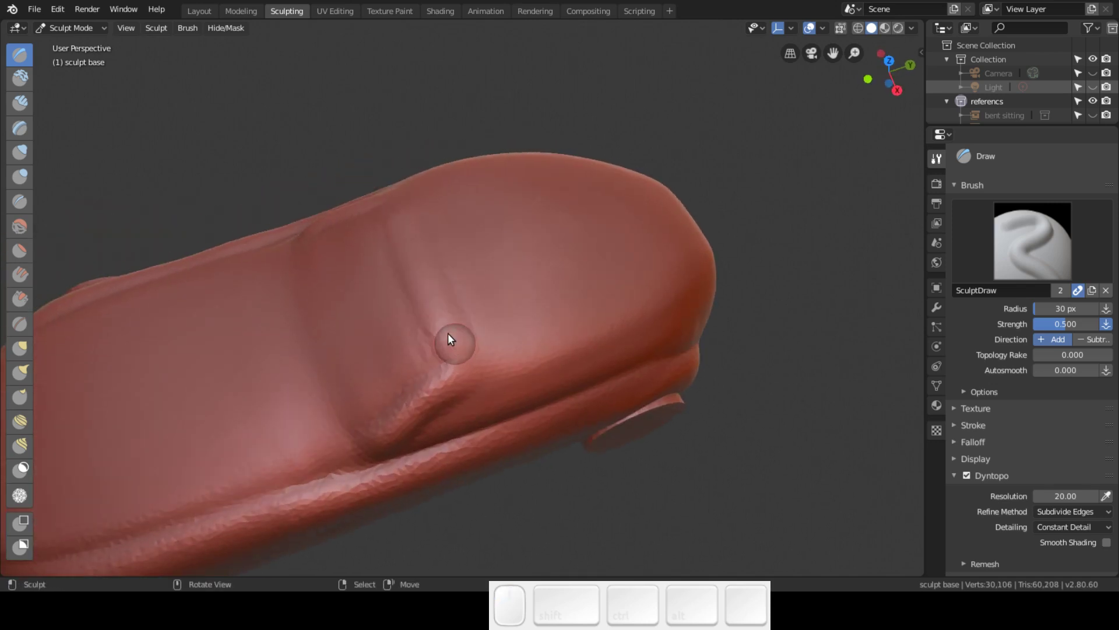
# - Raise a ridge along the roof's side edges and reinforce its junction with the windshield pillar
pyautogui.moveTo(400, 207)
pyautogui.mouseDown()
pyautogui.moveTo(463, 346)
pyautogui.moveTo(630, 318)
pyautogui.mouseUp()
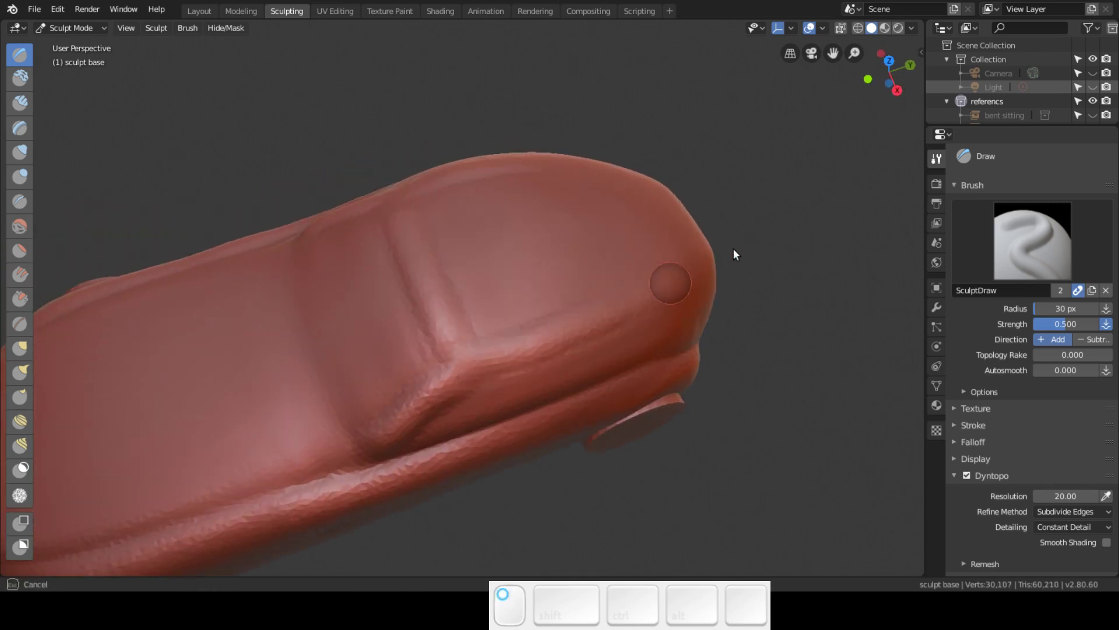
pyautogui.moveTo(511, 344)
pyautogui.mouseDown()
pyautogui.moveTo(532, 348)
pyautogui.moveTo(717, 244)
pyautogui.mouseUp()
pyautogui.moveTo(717, 243)
pyautogui.mouseDown(button='middle')
pyautogui.moveTo(638, 186)
pyautogui.moveTo(658, 161)
pyautogui.moveTo(749, 149)
pyautogui.moveTo(687, 224)
pyautogui.moveTo(669, 295)
pyautogui.moveTo(453, 225)
pyautogui.mouseUp(button='middle')
pyautogui.click(437, 220)
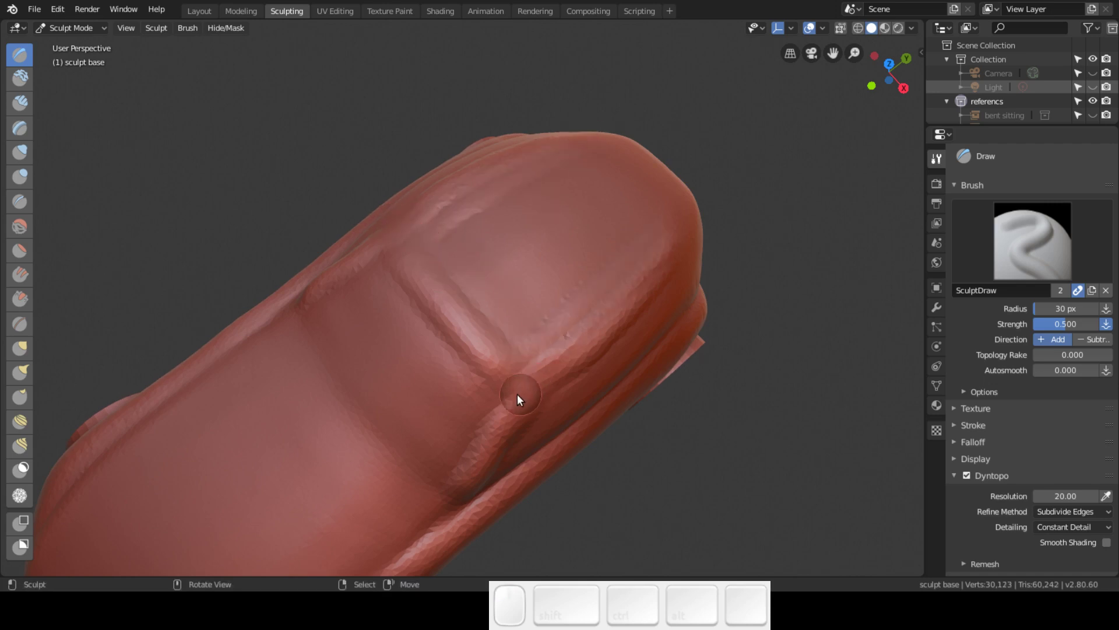
pyautogui.click(505, 408)
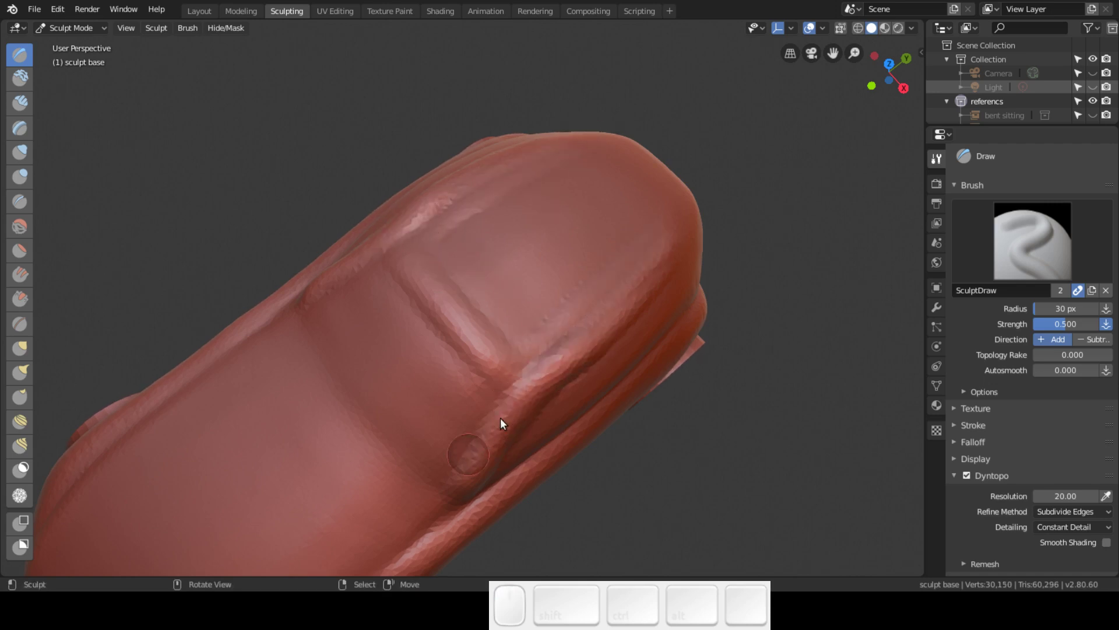
pyautogui.click(490, 356)
pyautogui.moveTo(524, 376)
pyautogui.mouseDown(button='middle')
pyautogui.moveTo(452, 290)
pyautogui.moveTo(452, 257)
pyautogui.moveTo(482, 347)
pyautogui.moveTo(499, 332)
pyautogui.moveTo(512, 390)
pyautogui.moveTo(510, 343)
pyautogui.mouseUp(button='middle')
pyautogui.moveTo(606, 277); pyautogui.dragTo(641, 257)
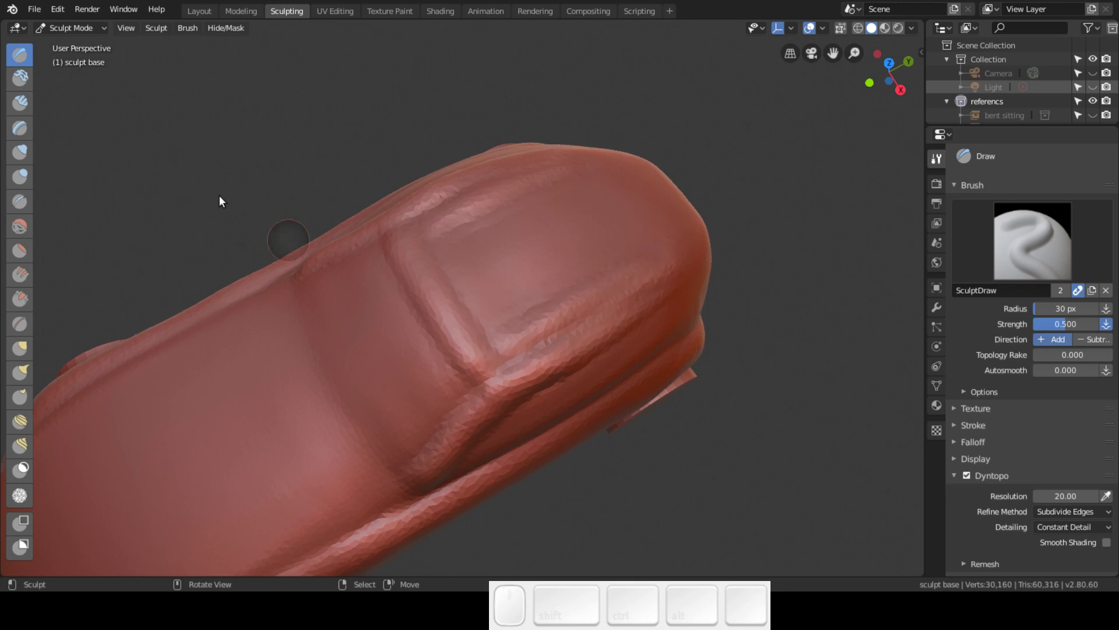
# - Fill the roof between the ridges with the Clay Strips brush and blend the cabin with the Smooth brush
pyautogui.click(20, 102)
pyautogui.moveTo(452, 248)
pyautogui.mouseDown()
pyautogui.moveTo(498, 173)
pyautogui.moveTo(505, 187)
pyautogui.moveTo(553, 203)
pyautogui.moveTo(637, 184)
pyautogui.moveTo(537, 194)
pyautogui.moveTo(481, 277)
pyautogui.moveTo(408, 221)
pyautogui.moveTo(419, 199)
pyautogui.moveTo(474, 193)
pyautogui.moveTo(569, 208)
pyautogui.mouseUp()
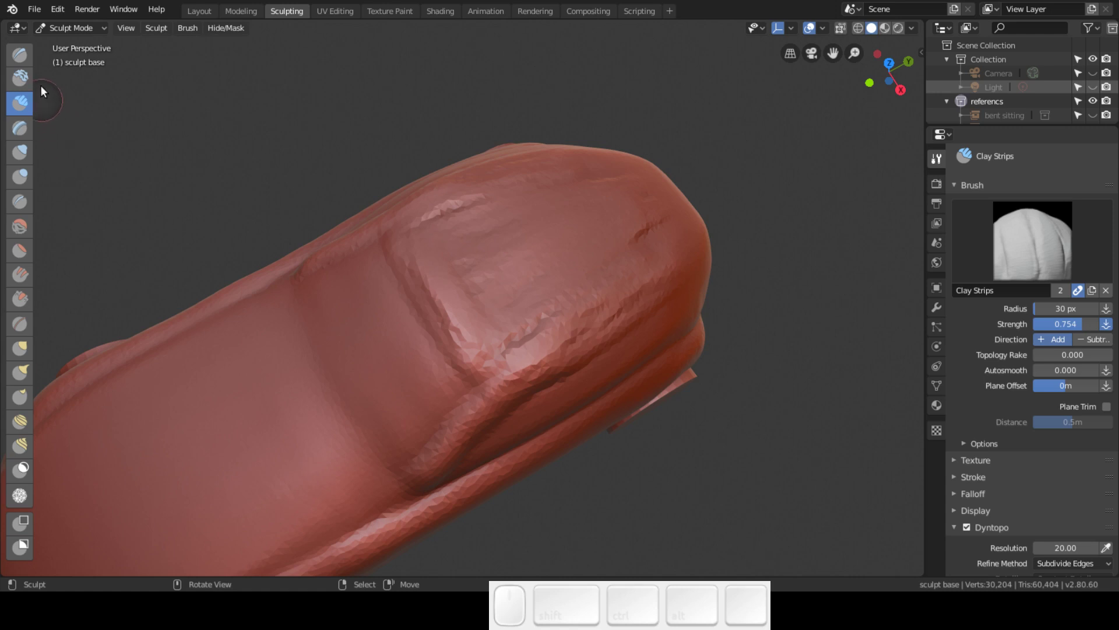
pyautogui.click(20, 225)
pyautogui.moveTo(504, 364)
pyautogui.mouseDown()
pyautogui.moveTo(495, 372)
pyautogui.moveTo(545, 303)
pyautogui.moveTo(659, 214)
pyautogui.moveTo(459, 234)
pyautogui.moveTo(428, 222)
pyautogui.moveTo(482, 318)
pyautogui.moveTo(565, 339)
pyautogui.moveTo(704, 270)
pyautogui.moveTo(599, 341)
pyautogui.moveTo(448, 389)
pyautogui.moveTo(460, 362)
pyautogui.moveTo(418, 264)
pyautogui.moveTo(492, 367)
pyautogui.moveTo(384, 260)
pyautogui.moveTo(520, 351)
pyautogui.mouseUp()
pyautogui.moveTo(520, 351)
pyautogui.mouseDown(button='middle')
pyautogui.moveTo(442, 250)
pyautogui.moveTo(430, 207)
pyautogui.moveTo(520, 188)
pyautogui.moveTo(730, 244)
pyautogui.moveTo(618, 405)
pyautogui.moveTo(482, 387)
pyautogui.moveTo(495, 345)
pyautogui.moveTo(472, 400)
pyautogui.moveTo(507, 373)
pyautogui.mouseUp(button='middle')
pyautogui.moveTo(661, 257)
pyautogui.mouseDown()
pyautogui.moveTo(589, 289)
pyautogui.moveTo(567, 243)
pyautogui.moveTo(443, 327)
pyautogui.moveTo(566, 252)
pyautogui.moveTo(555, 362)
pyautogui.mouseUp()
pyautogui.moveTo(641, 275)
pyautogui.mouseDown()
pyautogui.moveTo(470, 310)
pyautogui.moveTo(541, 200)
pyautogui.moveTo(527, 190)
pyautogui.moveTo(570, 176)
pyautogui.mouseUp()
pyautogui.moveTo(649, 181)
pyautogui.mouseDown(button='middle')
pyautogui.moveTo(552, 227)
pyautogui.moveTo(538, 191)
pyautogui.moveTo(702, 149)
pyautogui.moveTo(670, 180)
pyautogui.mouseUp(button='middle')
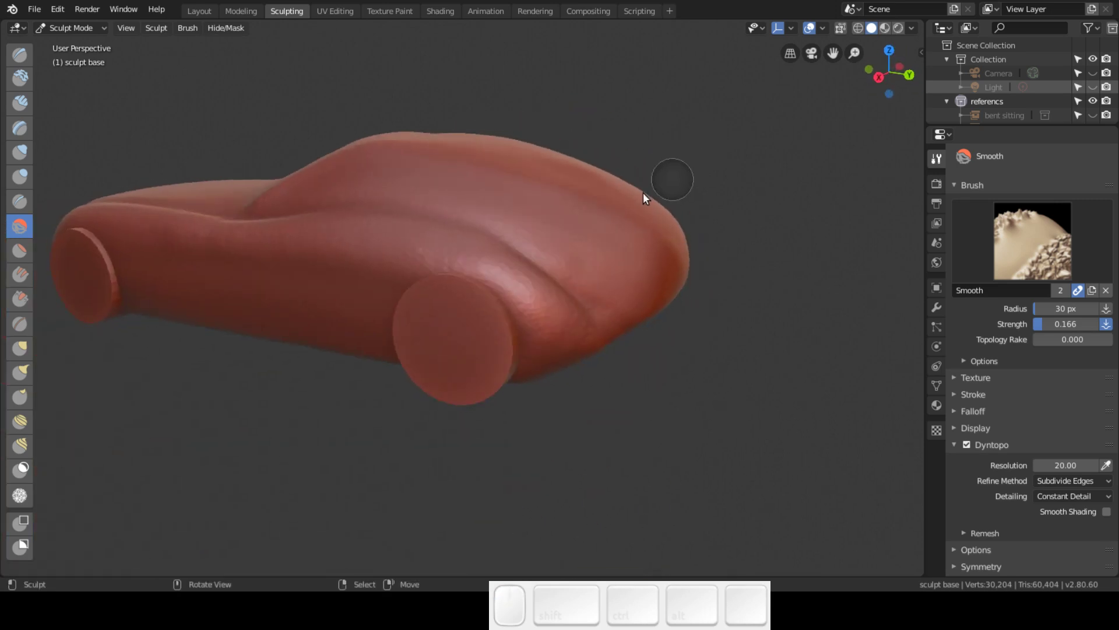
# - Smooth the rear fender and the body side around the rear wheel
pyautogui.moveTo(507, 180)
pyautogui.mouseDown(button='middle')
pyautogui.moveTo(345, 194)
pyautogui.moveTo(488, 257)
pyautogui.mouseUp(button='middle')
pyautogui.moveTo(420, 309)
pyautogui.mouseDown()
pyautogui.moveTo(377, 338)
pyautogui.moveTo(428, 247)
pyautogui.moveTo(354, 316)
pyautogui.moveTo(414, 226)
pyautogui.moveTo(321, 288)
pyautogui.moveTo(388, 218)
pyautogui.moveTo(325, 327)
pyautogui.moveTo(392, 282)
pyautogui.moveTo(375, 305)
pyautogui.moveTo(425, 247)
pyautogui.moveTo(455, 244)
pyautogui.mouseUp()
pyautogui.moveTo(454, 244)
pyautogui.mouseDown(button='middle')
pyautogui.moveTo(440, 240)
pyautogui.moveTo(465, 205)
pyautogui.moveTo(497, 209)
pyautogui.moveTo(487, 273)
pyautogui.mouseUp(button='middle')
pyautogui.moveTo(487, 273)
pyautogui.mouseDown()
pyautogui.moveTo(425, 261)
pyautogui.moveTo(488, 282)
pyautogui.moveTo(439, 246)
pyautogui.moveTo(512, 217)
pyautogui.moveTo(481, 332)
pyautogui.mouseUp()
pyautogui.moveTo(555, 222)
pyautogui.mouseDown(button='middle')
pyautogui.moveTo(440, 361)
pyautogui.moveTo(501, 317)
pyautogui.moveTo(405, 234)
pyautogui.mouseUp(button='middle')
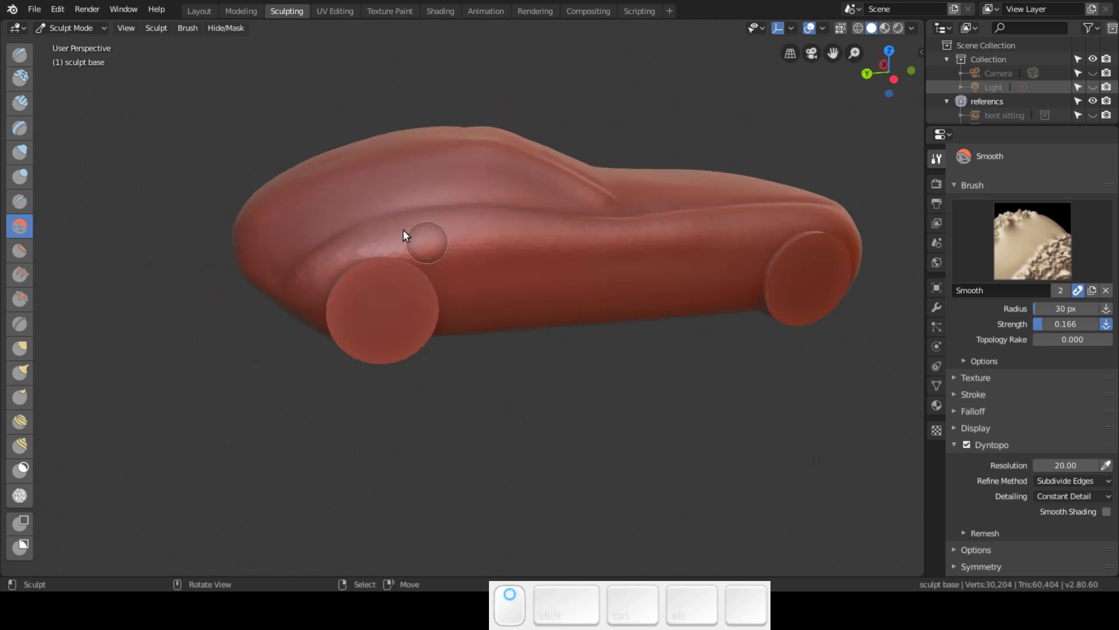
# - Switch to the Crease brush and deepen the crease between the cabin's side and the fender line
pyautogui.click(19, 201)
pyautogui.moveTo(443, 300)
pyautogui.mouseDown(button='middle')
pyautogui.moveTo(531, 320)
pyautogui.moveTo(483, 352)
pyautogui.mouseUp(button='middle')
pyautogui.moveTo(483, 352)
pyautogui.mouseDown()
pyautogui.moveTo(408, 381)
pyautogui.moveTo(478, 319)
pyautogui.moveTo(331, 449)
pyautogui.moveTo(581, 232)
pyautogui.moveTo(348, 445)
pyautogui.moveTo(545, 269)
pyautogui.moveTo(585, 230)
pyautogui.moveTo(528, 274)
pyautogui.moveTo(674, 141)
pyautogui.moveTo(426, 375)
pyautogui.moveTo(705, 111)
pyautogui.mouseUp()
pyautogui.moveTo(705, 111)
pyautogui.mouseDown(button='middle')
pyautogui.moveTo(535, 189)
pyautogui.moveTo(522, 165)
pyautogui.moveTo(440, 198)
pyautogui.moveTo(471, 164)
pyautogui.moveTo(649, 171)
pyautogui.moveTo(625, 186)
pyautogui.moveTo(682, 200)
pyautogui.moveTo(604, 200)
pyautogui.moveTo(665, 243)
pyautogui.moveTo(569, 267)
pyautogui.mouseUp(button='middle')
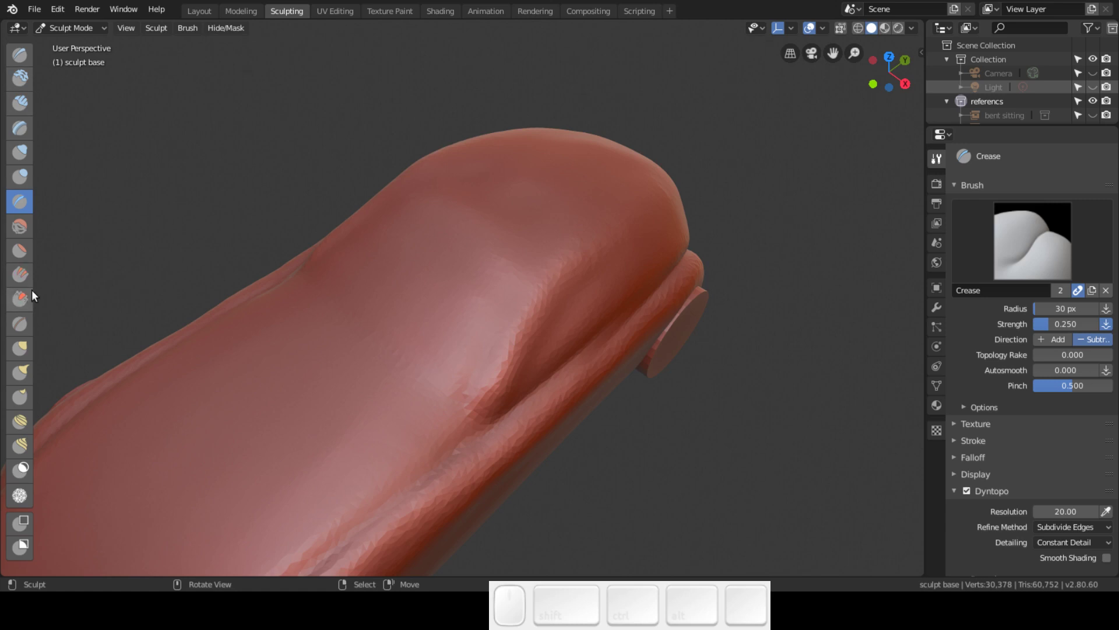
# - Switch to the Flatten brush at 30 px and flatten the cabin's side window area
pyautogui.click(21, 249)
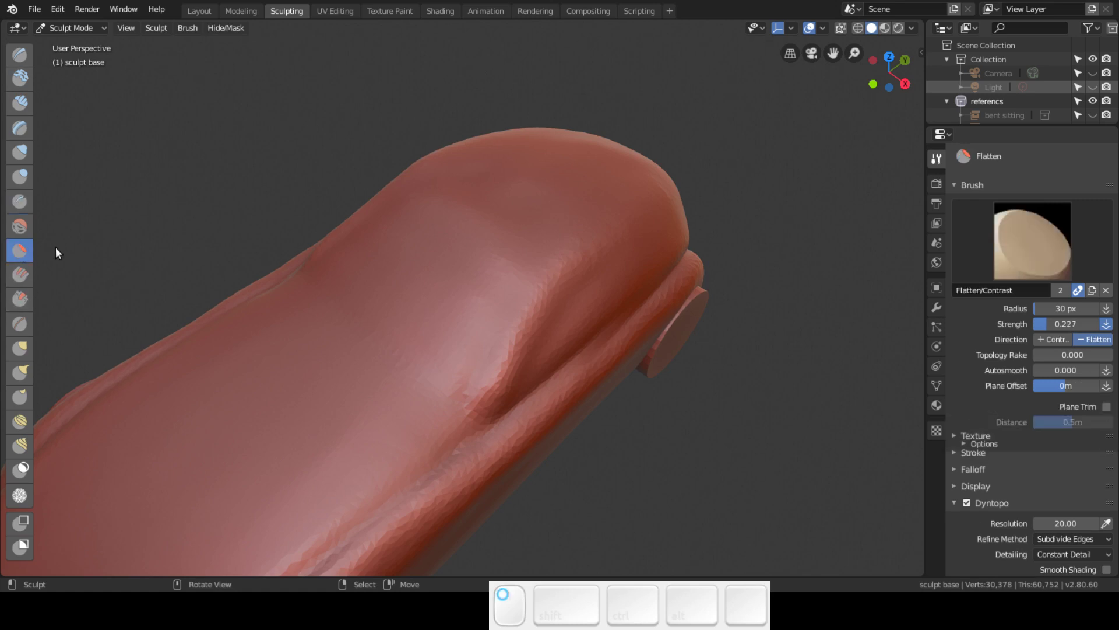
pyautogui.moveTo(690, 209); pyautogui.dragTo(656, 239, button='middle')
pyautogui.moveTo(656, 239)
pyautogui.mouseDown()
pyautogui.moveTo(538, 348)
pyautogui.moveTo(554, 352)
pyautogui.moveTo(547, 346)
pyautogui.moveTo(657, 251)
pyautogui.moveTo(530, 347)
pyautogui.moveTo(544, 325)
pyautogui.moveTo(485, 395)
pyautogui.moveTo(537, 316)
pyautogui.moveTo(522, 378)
pyautogui.moveTo(660, 244)
pyautogui.mouseUp()
pyautogui.moveTo(659, 244)
pyautogui.mouseDown(button='middle')
pyautogui.moveTo(552, 196)
pyautogui.moveTo(537, 269)
pyautogui.moveTo(574, 318)
pyautogui.mouseUp(button='middle')
pyautogui.moveTo(416, 312)
pyautogui.mouseDown()
pyautogui.moveTo(488, 317)
pyautogui.moveTo(544, 304)
pyautogui.moveTo(468, 305)
pyautogui.moveTo(464, 291)
pyautogui.moveTo(546, 277)
pyautogui.moveTo(463, 303)
pyautogui.moveTo(672, 290)
pyautogui.moveTo(635, 288)
pyautogui.mouseUp()
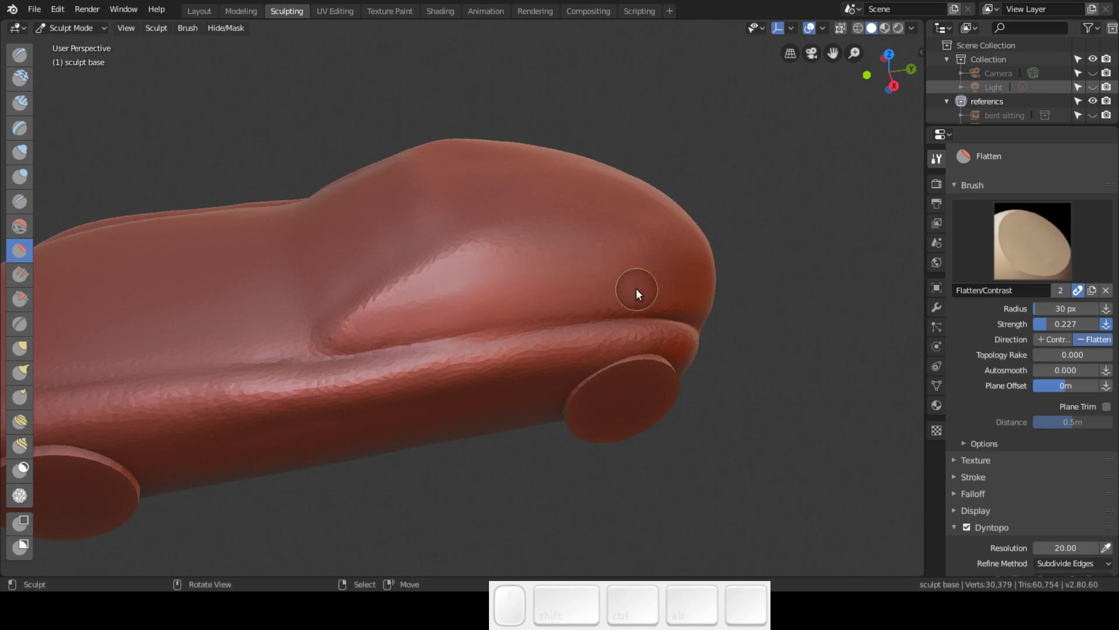
# - Raise the Flatten brush strength to about 0.62 and flatten the cabin's side window area
pyautogui.press('f')
pyautogui.press('Escape')
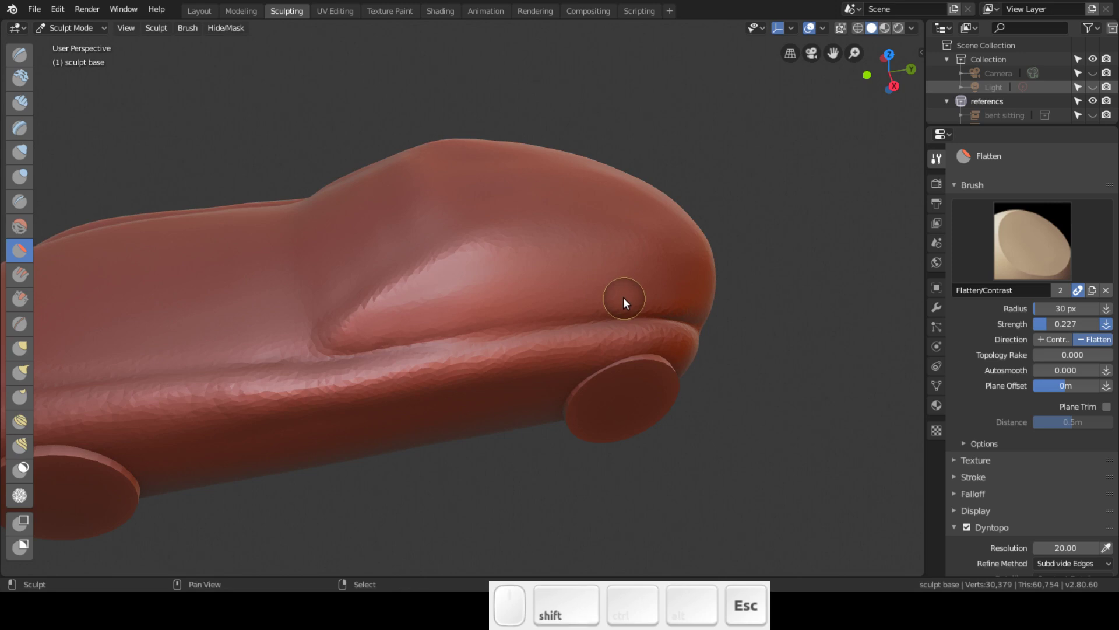
pyautogui.hotkey('shift', 'f')
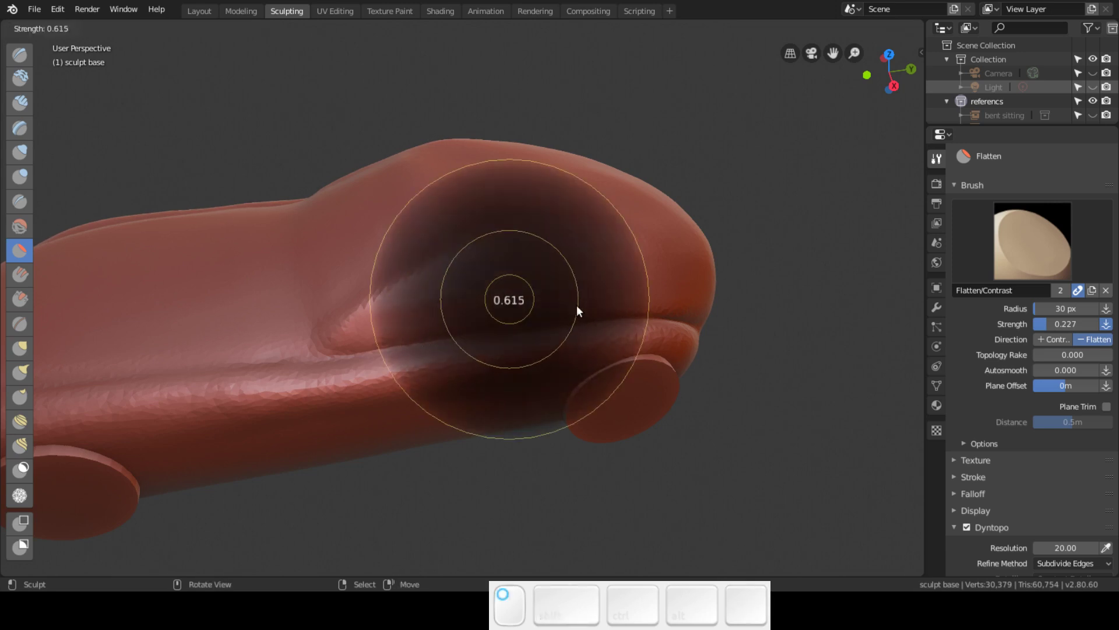
pyautogui.click(577, 306)
pyautogui.moveTo(466, 319)
pyautogui.mouseDown()
pyautogui.moveTo(655, 293)
pyautogui.moveTo(417, 316)
pyautogui.moveTo(709, 269)
pyautogui.moveTo(467, 289)
pyautogui.moveTo(530, 278)
pyautogui.moveTo(720, 266)
pyautogui.moveTo(418, 320)
pyautogui.moveTo(745, 275)
pyautogui.moveTo(522, 292)
pyautogui.moveTo(453, 286)
pyautogui.mouseUp()
# - Flatten the opposite side of the cabin from the window area back above the rear fender
pyautogui.moveTo(724, 257)
pyautogui.mouseDown(button='middle')
pyautogui.moveTo(507, 267)
pyautogui.moveTo(480, 244)
pyautogui.moveTo(491, 243)
pyautogui.moveTo(382, 305)
pyautogui.moveTo(487, 262)
pyautogui.mouseUp(button='middle')
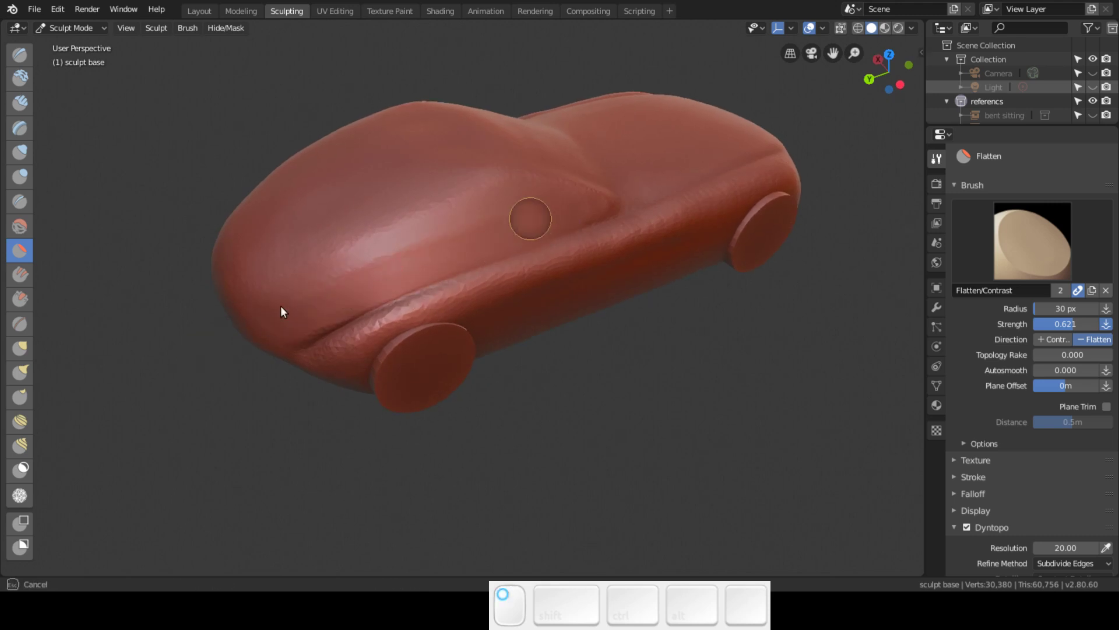
pyautogui.moveTo(537, 208)
pyautogui.mouseDown()
pyautogui.moveTo(298, 298)
pyautogui.moveTo(309, 315)
pyautogui.moveTo(558, 223)
pyautogui.mouseUp()
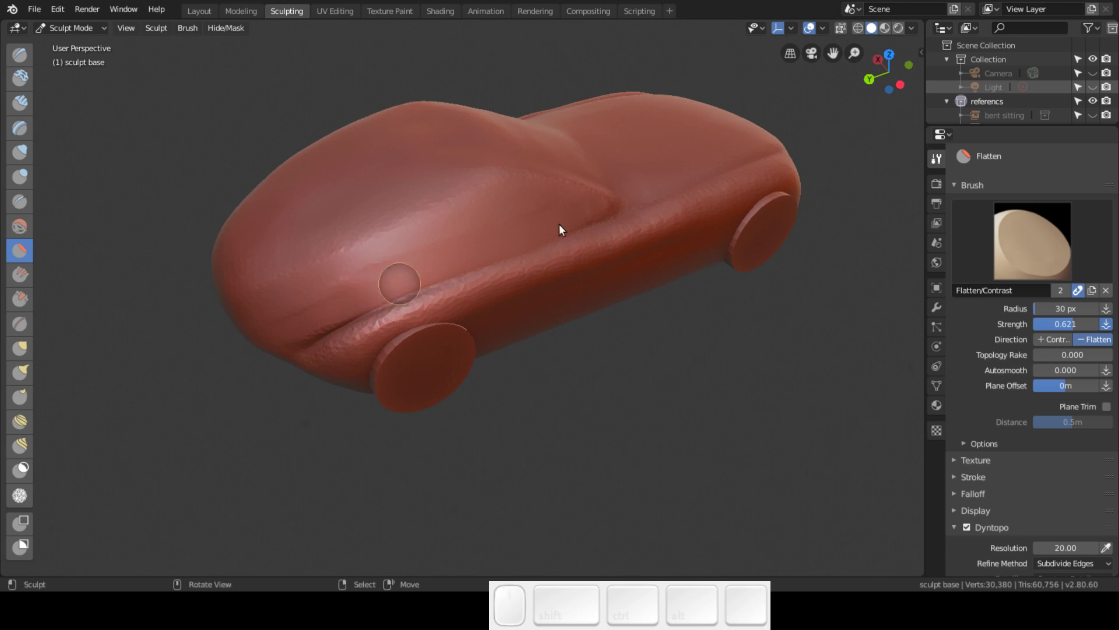
pyautogui.moveTo(237, 330); pyautogui.dragTo(510, 240)
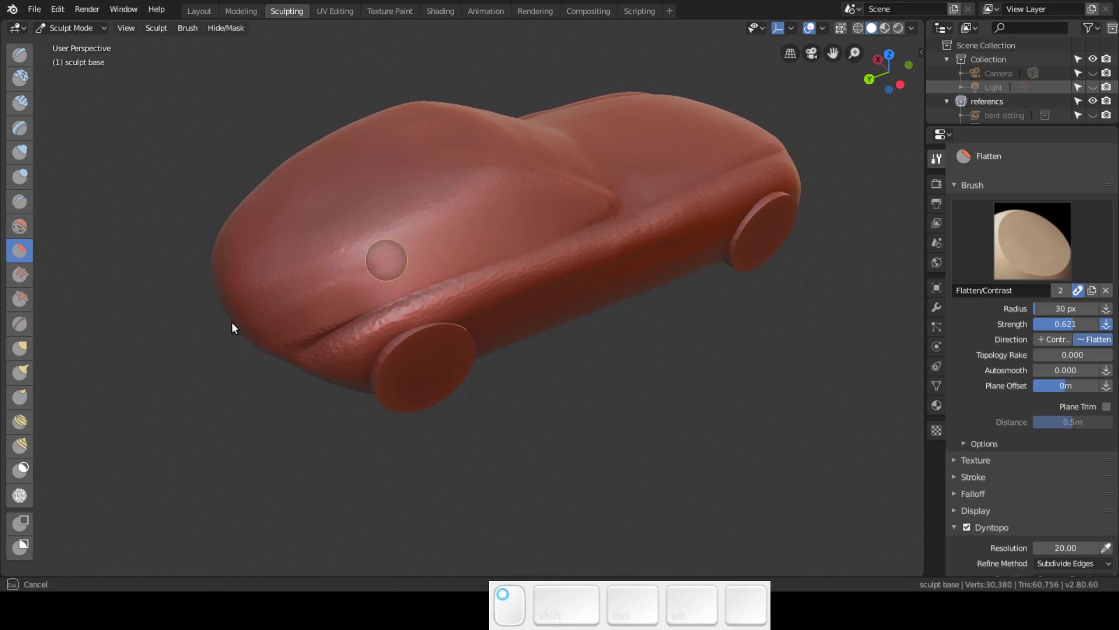
pyautogui.moveTo(310, 324)
pyautogui.mouseDown(button='middle')
pyautogui.moveTo(634, 241)
pyautogui.moveTo(554, 245)
pyautogui.moveTo(539, 234)
pyautogui.moveTo(463, 311)
pyautogui.moveTo(422, 376)
pyautogui.moveTo(492, 292)
pyautogui.mouseUp(button='middle')
pyautogui.moveTo(492, 291)
pyautogui.mouseDown()
pyautogui.moveTo(291, 390)
pyautogui.moveTo(508, 278)
pyautogui.moveTo(320, 379)
pyautogui.moveTo(402, 332)
pyautogui.mouseUp()
pyautogui.moveTo(431, 309)
pyautogui.mouseDown()
pyautogui.moveTo(489, 281)
pyautogui.moveTo(458, 284)
pyautogui.moveTo(275, 382)
pyautogui.moveTo(495, 233)
pyautogui.moveTo(438, 236)
pyautogui.moveTo(315, 290)
pyautogui.moveTo(233, 345)
pyautogui.moveTo(432, 165)
pyautogui.moveTo(183, 317)
pyautogui.moveTo(409, 132)
pyautogui.moveTo(328, 197)
pyautogui.moveTo(303, 194)
pyautogui.moveTo(326, 281)
pyautogui.moveTo(464, 285)
pyautogui.moveTo(292, 374)
pyautogui.moveTo(284, 361)
pyautogui.moveTo(477, 219)
pyautogui.moveTo(426, 211)
pyautogui.moveTo(264, 324)
pyautogui.mouseUp()
pyautogui.moveTo(265, 325); pyautogui.dragTo(574, 211, button='middle')
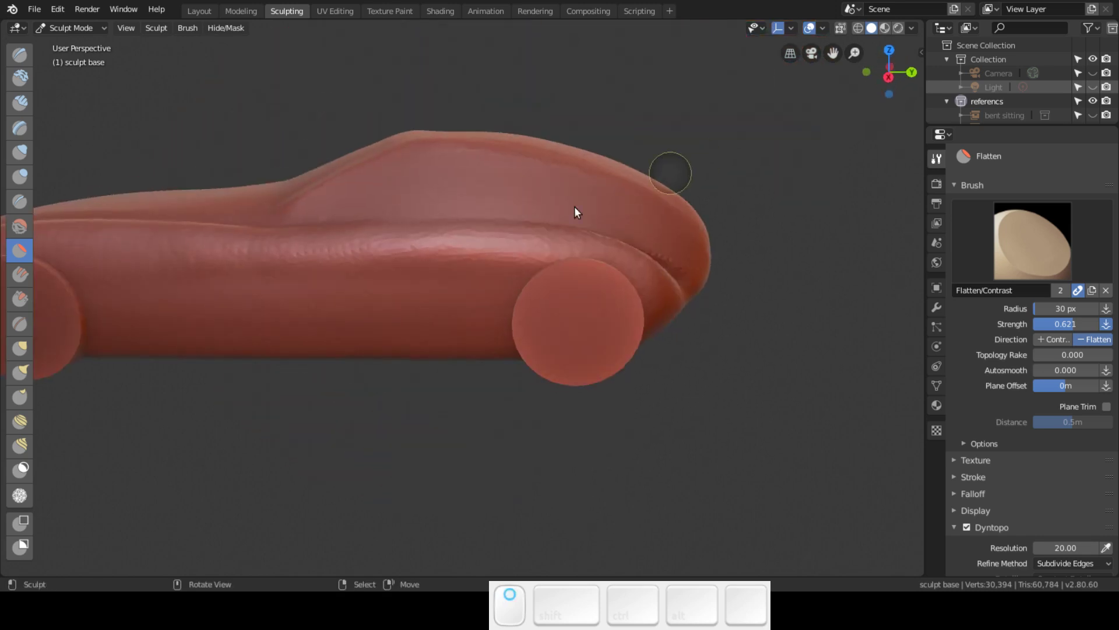
pyautogui.moveTo(499, 236); pyautogui.dragTo(427, 299, button='middle')
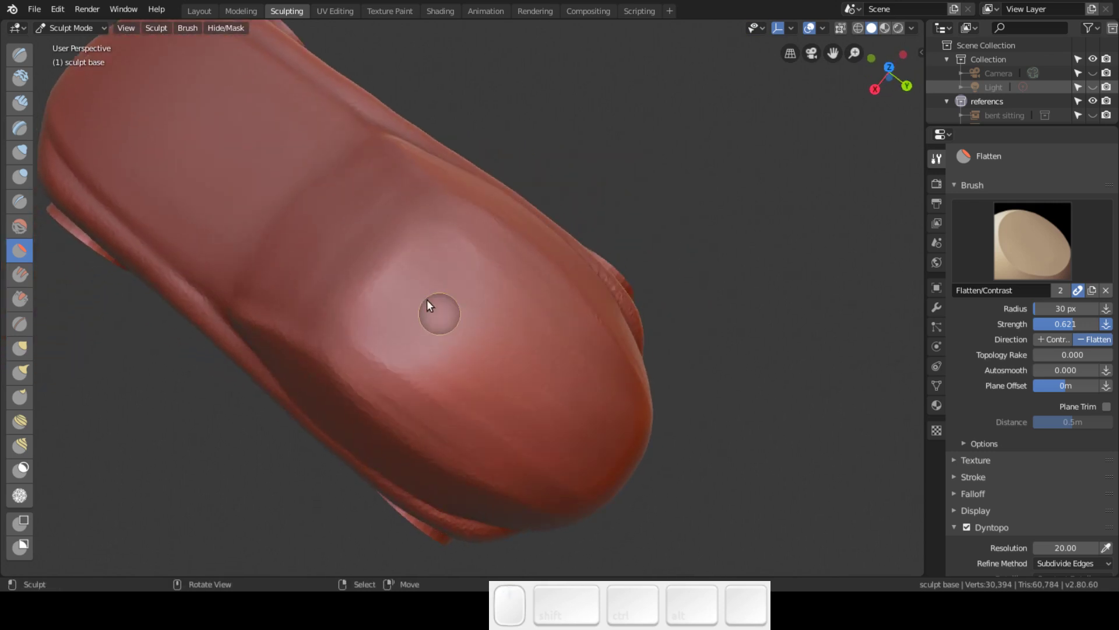
pyautogui.click(21, 127)
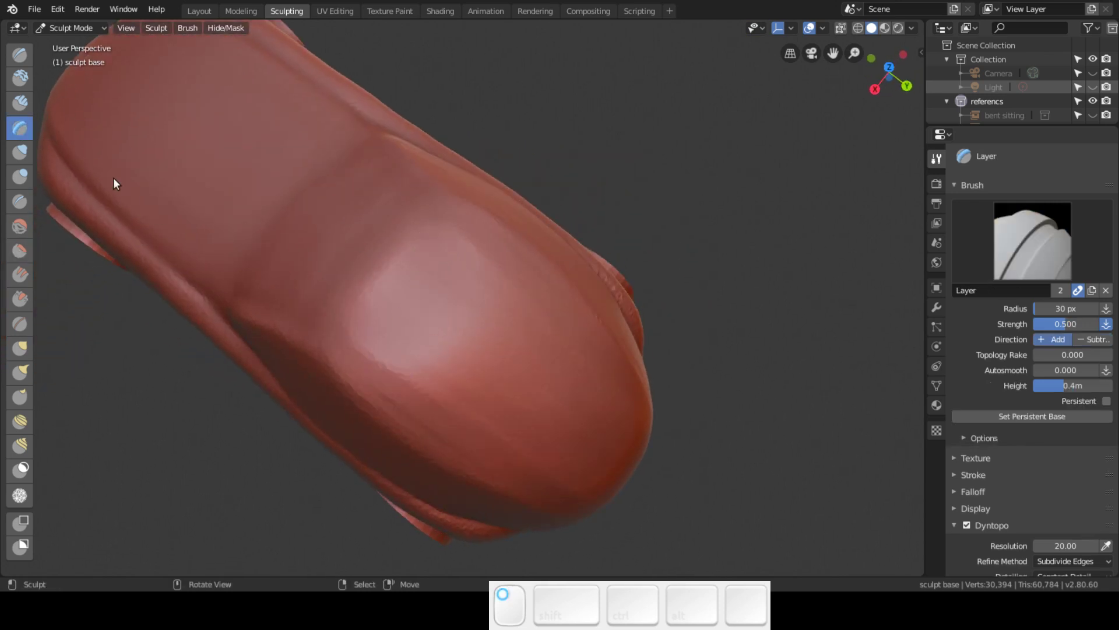
pyautogui.keyDown('ctrl'); pyautogui.moveTo(390, 343); pyautogui.dragTo(471, 237); pyautogui.keyUp('ctrl')
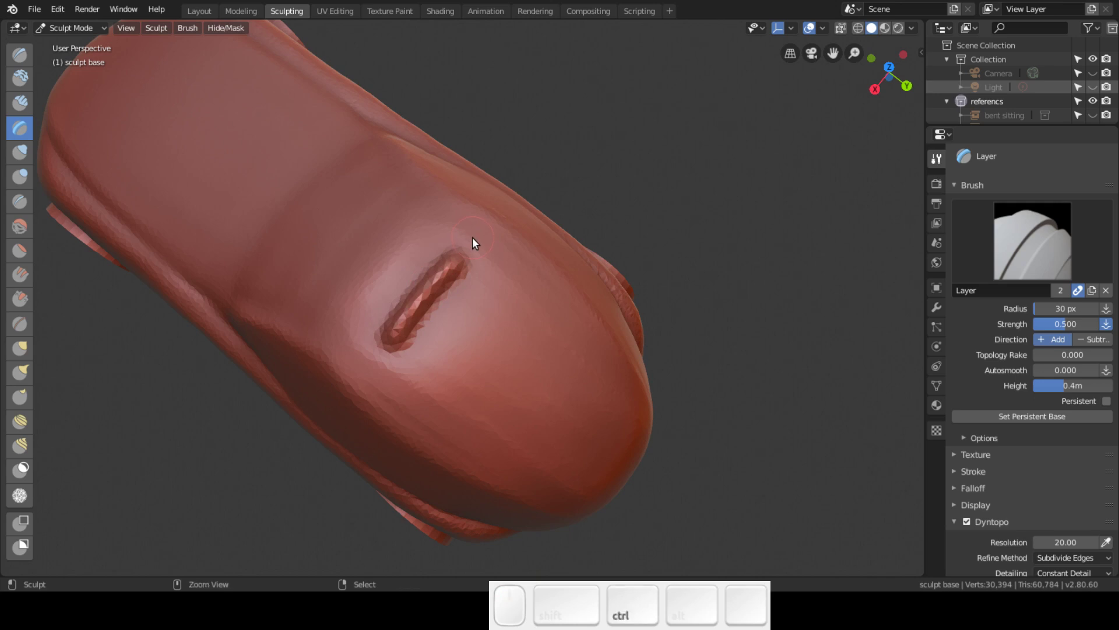
pyautogui.hotkey('ctrl', 'z')
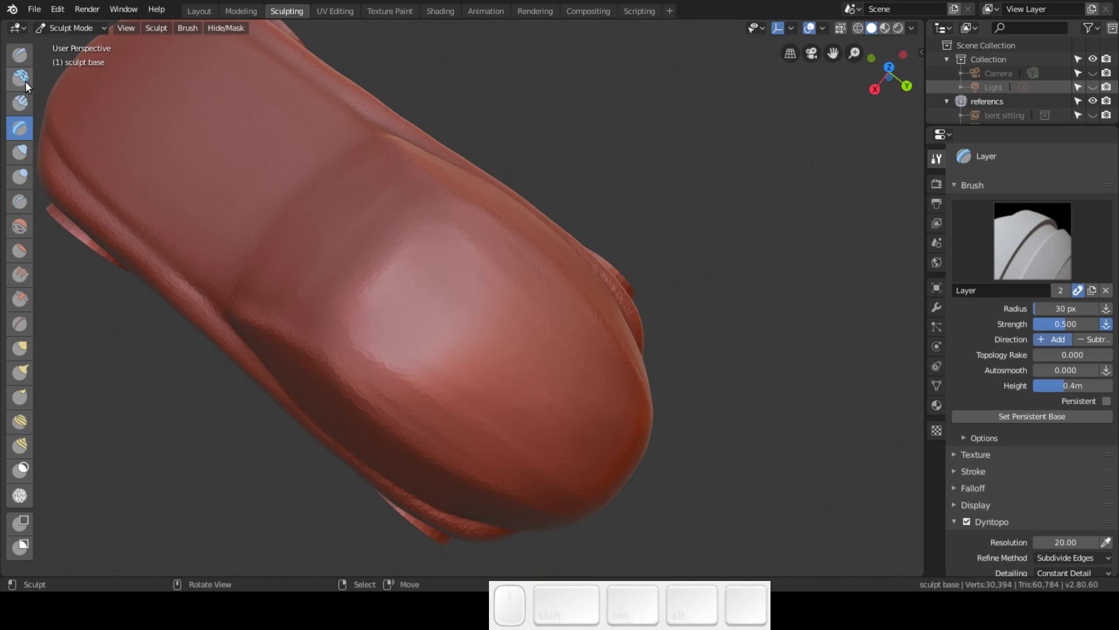
# - Switch to the Clay Strips brush at 53 px and build up the front of the roof, undoing the last misplaced stroke
pyautogui.click(18, 109)
pyautogui.press('f')
pyautogui.click(429, 354)
pyautogui.moveTo(400, 334); pyautogui.dragTo(468, 240)
pyautogui.moveTo(336, 369)
pyautogui.mouseDown()
pyautogui.moveTo(375, 365)
pyautogui.moveTo(497, 239)
pyautogui.moveTo(374, 401)
pyautogui.mouseUp()
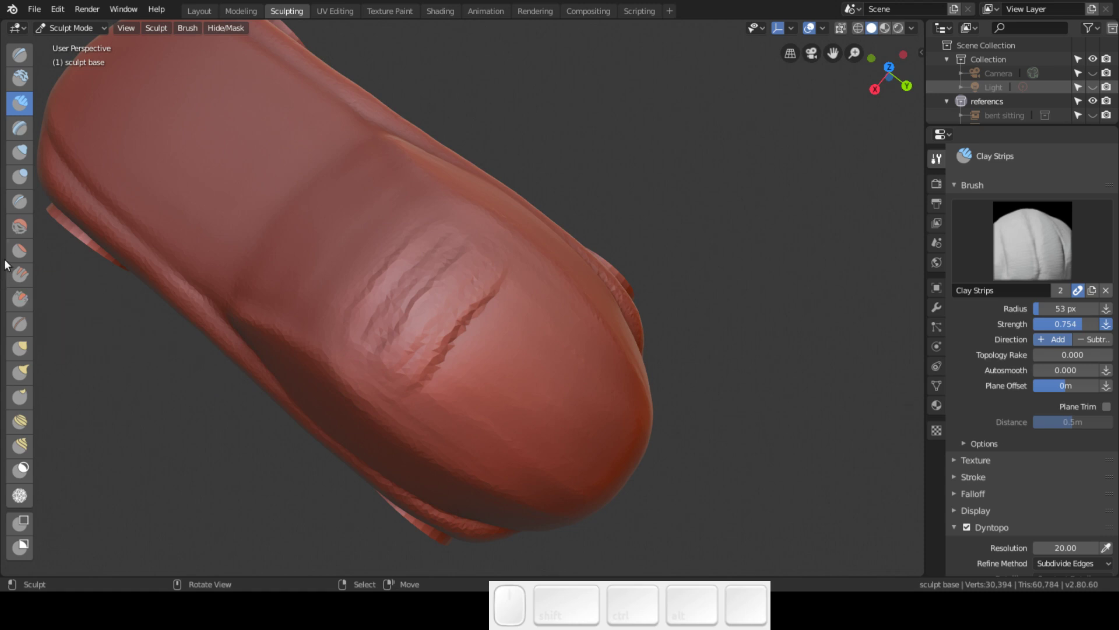
pyautogui.hotkey('ctrl', 'z')
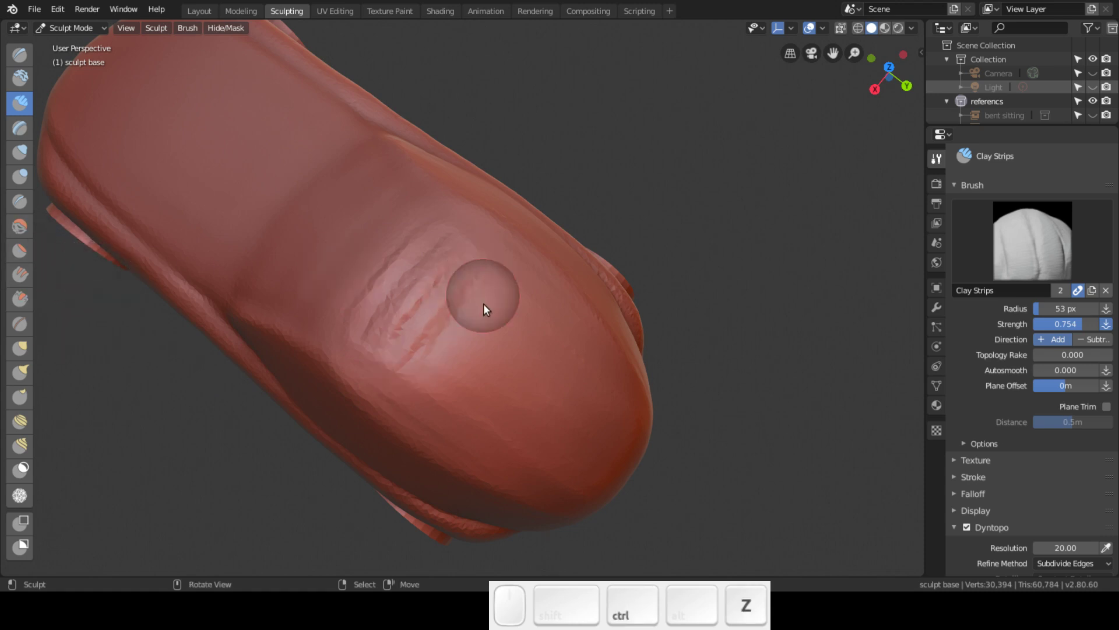
pyautogui.moveTo(393, 404)
pyautogui.mouseDown()
pyautogui.moveTo(533, 261)
pyautogui.moveTo(470, 232)
pyautogui.moveTo(310, 397)
pyautogui.moveTo(285, 379)
pyautogui.mouseUp()
# - Switch to the Smooth brush and blend the new roof strokes into the roof and windshield
pyautogui.click(19, 226)
pyautogui.moveTo(364, 349)
pyautogui.mouseDown()
pyautogui.moveTo(357, 366)
pyautogui.moveTo(434, 227)
pyautogui.moveTo(405, 405)
pyautogui.moveTo(509, 321)
pyautogui.moveTo(463, 440)
pyautogui.moveTo(563, 448)
pyautogui.moveTo(601, 387)
pyautogui.moveTo(570, 398)
pyautogui.mouseUp()
pyautogui.moveTo(570, 399)
pyautogui.mouseDown(button='middle')
pyautogui.moveTo(427, 332)
pyautogui.moveTo(341, 214)
pyautogui.mouseUp(button='middle')
pyautogui.moveTo(341, 215)
pyautogui.mouseDown()
pyautogui.moveTo(330, 307)
pyautogui.moveTo(412, 303)
pyautogui.moveTo(472, 242)
pyautogui.moveTo(373, 353)
pyautogui.moveTo(407, 260)
pyautogui.mouseUp()
pyautogui.moveTo(407, 260)
pyautogui.mouseDown(button='middle')
pyautogui.moveTo(305, 212)
pyautogui.moveTo(382, 210)
pyautogui.moveTo(341, 199)
pyautogui.mouseUp(button='middle')
pyautogui.moveTo(445, 169)
pyautogui.mouseDown(button='middle')
pyautogui.moveTo(352, 244)
pyautogui.moveTo(367, 253)
pyautogui.moveTo(311, 286)
pyautogui.moveTo(450, 247)
pyautogui.moveTo(360, 317)
pyautogui.moveTo(385, 345)
pyautogui.moveTo(379, 280)
pyautogui.mouseUp(button='middle')
pyautogui.moveTo(380, 280)
pyautogui.mouseDown()
pyautogui.moveTo(344, 279)
pyautogui.moveTo(367, 290)
pyautogui.moveTo(414, 254)
pyautogui.moveTo(438, 311)
pyautogui.moveTo(496, 358)
pyautogui.moveTo(566, 348)
pyautogui.moveTo(580, 335)
pyautogui.moveTo(387, 251)
pyautogui.moveTo(564, 274)
pyautogui.moveTo(507, 259)
pyautogui.mouseUp()
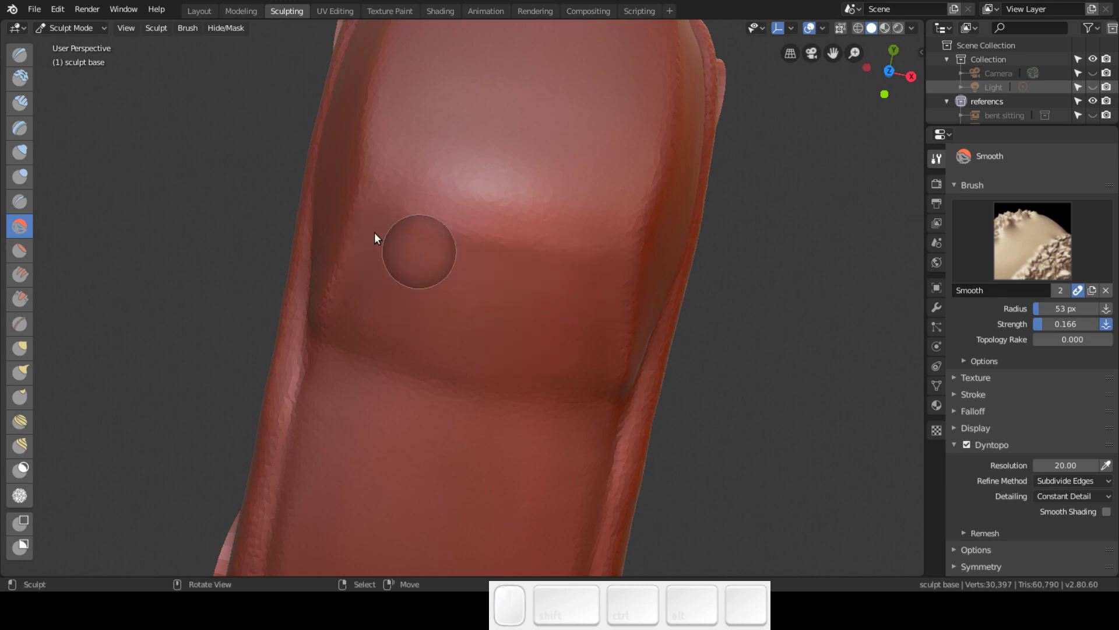
pyautogui.moveTo(612, 297)
pyautogui.mouseDown()
pyautogui.moveTo(604, 376)
pyautogui.moveTo(625, 316)
pyautogui.mouseUp()
# - Smooth the cabin's side window area and its transition into the rear fender
pyautogui.moveTo(625, 316)
pyautogui.mouseDown(button='middle')
pyautogui.moveTo(532, 172)
pyautogui.moveTo(502, 192)
pyautogui.mouseUp(button='middle')
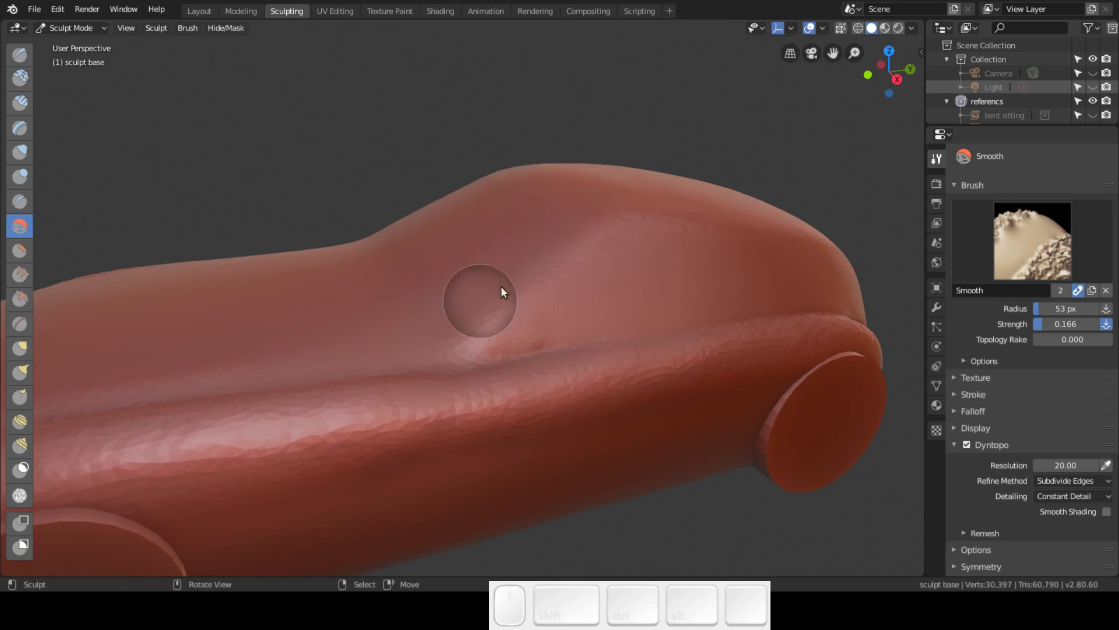
pyautogui.moveTo(552, 237)
pyautogui.mouseDown(button='middle')
pyautogui.moveTo(519, 289)
pyautogui.moveTo(524, 309)
pyautogui.mouseUp(button='middle')
pyautogui.moveTo(524, 308)
pyautogui.mouseDown()
pyautogui.moveTo(519, 356)
pyautogui.moveTo(563, 324)
pyautogui.moveTo(449, 412)
pyautogui.moveTo(564, 315)
pyautogui.moveTo(604, 320)
pyautogui.moveTo(505, 419)
pyautogui.moveTo(657, 331)
pyautogui.mouseUp()
pyautogui.moveTo(658, 331)
pyautogui.mouseDown(button='middle')
pyautogui.moveTo(655, 342)
pyautogui.moveTo(756, 280)
pyautogui.moveTo(616, 380)
pyautogui.moveTo(645, 372)
pyautogui.mouseUp(button='middle')
pyautogui.moveTo(644, 373)
pyautogui.mouseDown()
pyautogui.moveTo(898, 323)
pyautogui.moveTo(710, 282)
pyautogui.mouseUp()
pyautogui.moveTo(710, 282); pyautogui.dragTo(620, 280, button='middle')
# - Smooth the surface at the rear end of the car body
pyautogui.moveTo(702, 299)
pyautogui.mouseDown(button='middle')
pyautogui.moveTo(523, 288)
pyautogui.moveTo(501, 253)
pyautogui.mouseUp(button='middle')
pyautogui.moveTo(634, 326); pyautogui.dragTo(567, 341, button='middle')
pyautogui.moveTo(375, 350)
pyautogui.mouseDown()
pyautogui.moveTo(358, 375)
pyautogui.moveTo(407, 406)
pyautogui.moveTo(502, 413)
pyautogui.mouseUp()
pyautogui.moveTo(502, 413)
pyautogui.mouseDown(button='middle')
pyautogui.moveTo(535, 368)
pyautogui.moveTo(494, 297)
pyautogui.mouseUp(button='middle')
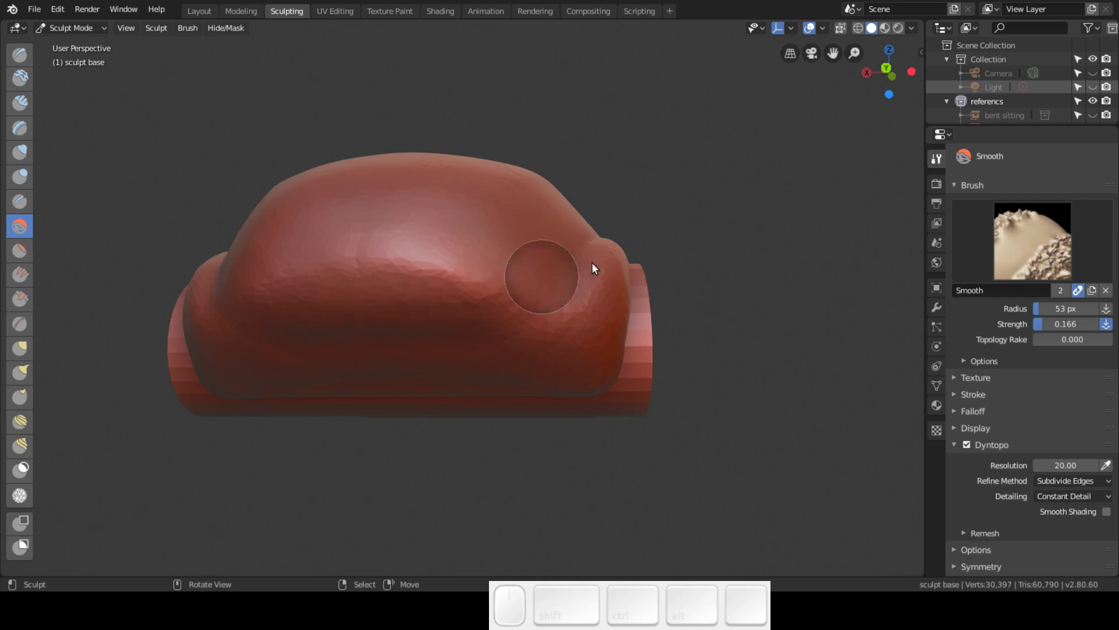
# - Examine the body's rear and its side profile in the right orthographic view
pyautogui.moveTo(543, 264)
pyautogui.mouseDown(button='middle')
pyautogui.moveTo(523, 375)
pyautogui.moveTo(435, 374)
pyautogui.mouseUp(button='middle')
pyautogui.moveTo(432, 315)
pyautogui.mouseDown(button='middle')
pyautogui.moveTo(564, 243)
pyautogui.moveTo(672, 233)
pyautogui.moveTo(657, 313)
pyautogui.moveTo(689, 322)
pyautogui.moveTo(675, 302)
pyautogui.mouseUp(button='middle')
pyautogui.keyDown('shift'); pyautogui.moveTo(596, 282); pyautogui.dragTo(613, 325, button='middle'); pyautogui.keyUp('shift')
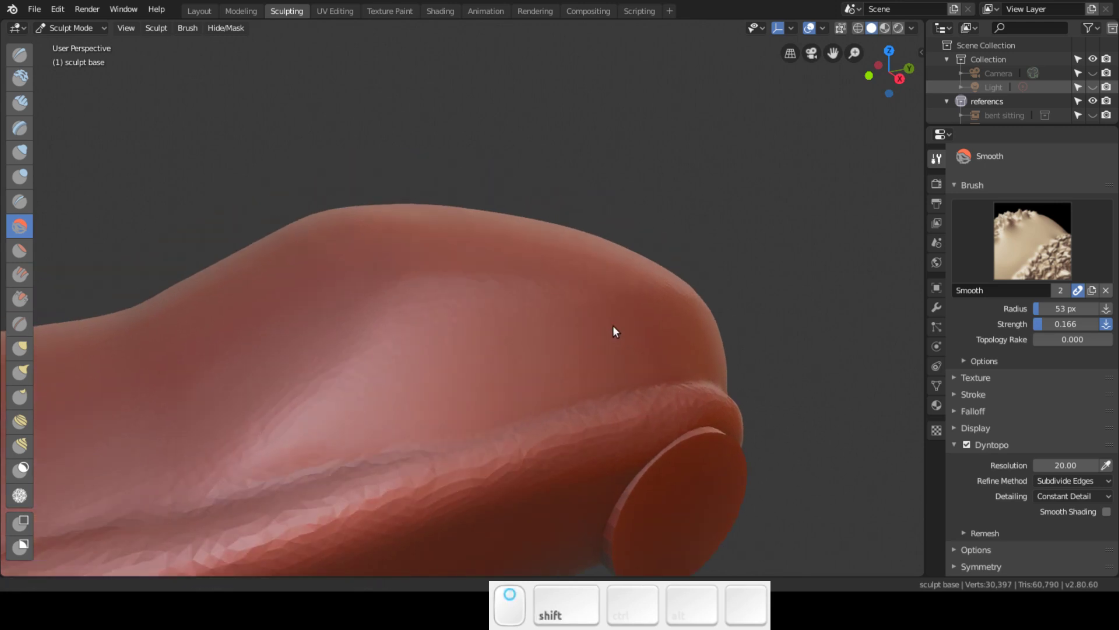
pyautogui.press('KP_3')
pyautogui.moveTo(497, 244)
pyautogui.mouseDown(button='middle')
pyautogui.moveTo(589, 267)
pyautogui.moveTo(766, 215)
pyautogui.moveTo(764, 198)
pyautogui.moveTo(750, 219)
pyautogui.moveTo(708, 223)
pyautogui.moveTo(729, 228)
pyautogui.mouseUp(button='middle')
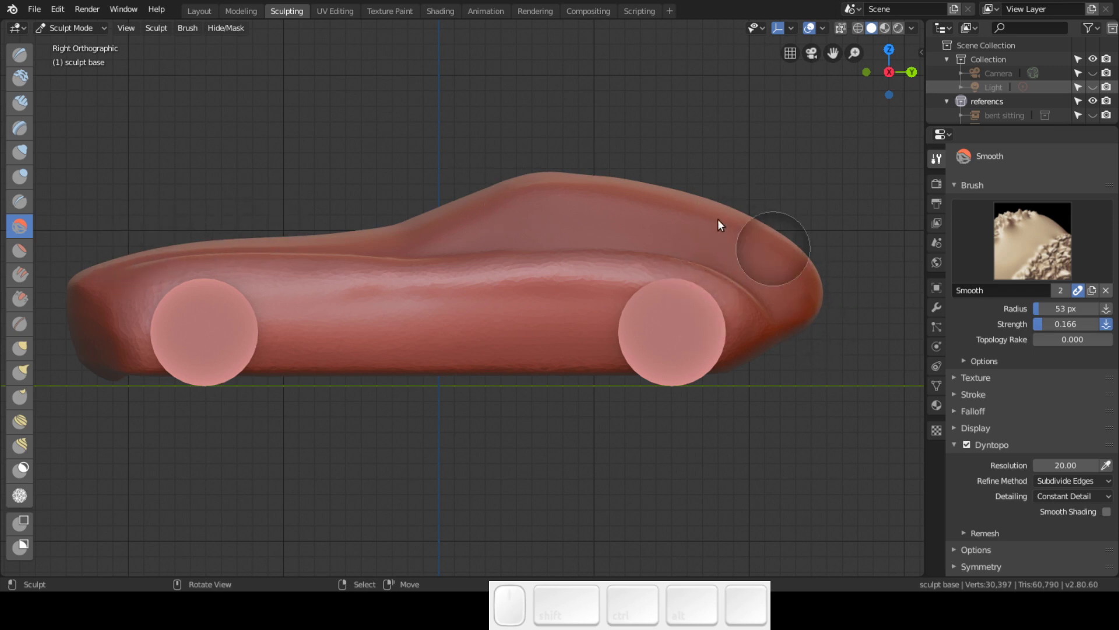
pyautogui.moveTo(806, 295)
pyautogui.mouseDown()
pyautogui.moveTo(781, 350)
pyautogui.moveTo(844, 243)
pyautogui.moveTo(787, 333)
pyautogui.moveTo(812, 299)
pyautogui.moveTo(807, 257)
pyautogui.moveTo(762, 305)
pyautogui.moveTo(680, 208)
pyautogui.moveTo(795, 292)
pyautogui.moveTo(783, 267)
pyautogui.moveTo(776, 292)
pyautogui.mouseUp()
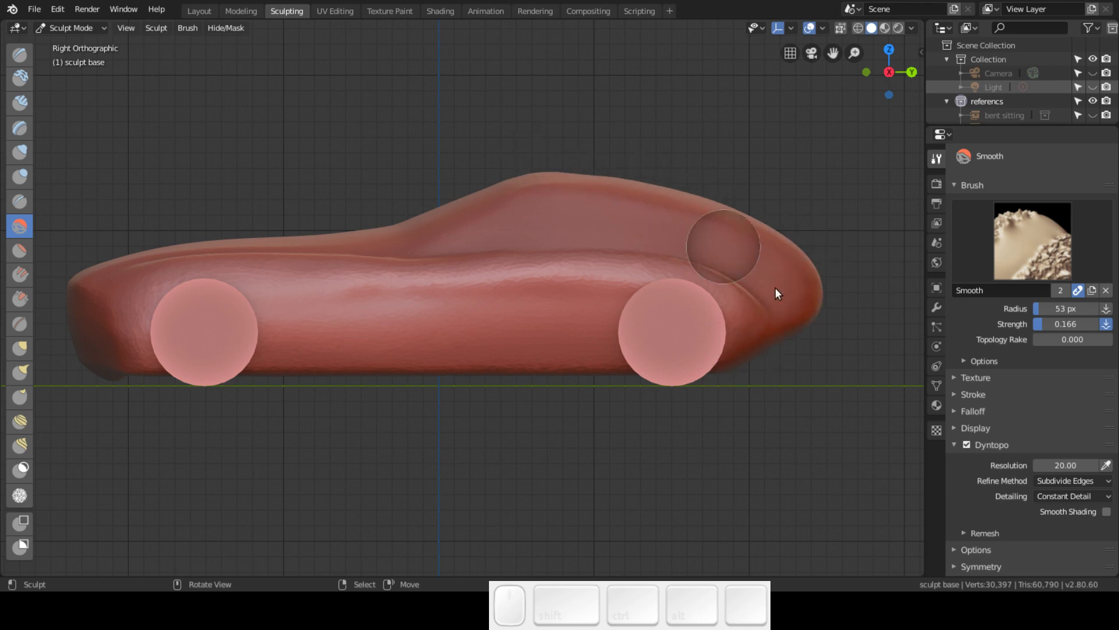
pyautogui.moveTo(102, 394)
pyautogui.mouseDown()
pyautogui.moveTo(118, 364)
pyautogui.moveTo(92, 292)
pyautogui.moveTo(274, 241)
pyautogui.moveTo(72, 288)
pyautogui.moveTo(101, 376)
pyautogui.moveTo(242, 339)
pyautogui.moveTo(218, 315)
pyautogui.mouseUp()
# - Smooth the surface at the front end of the car body
pyautogui.moveTo(434, 280)
pyautogui.mouseDown(button='middle')
pyautogui.moveTo(382, 309)
pyautogui.moveTo(524, 325)
pyautogui.moveTo(523, 379)
pyautogui.mouseUp(button='middle')
pyautogui.moveTo(602, 384)
pyautogui.keyDown('ctrl'); pyautogui.mouseDown(button='middle')
pyautogui.moveTo(795, 357)
pyautogui.moveTo(707, 415)
pyautogui.moveTo(740, 389)
pyautogui.mouseUp(button='middle'); pyautogui.keyUp('ctrl')
pyautogui.moveTo(740, 389)
pyautogui.mouseDown()
pyautogui.moveTo(313, 374)
pyautogui.moveTo(632, 372)
pyautogui.moveTo(740, 357)
pyautogui.moveTo(562, 333)
pyautogui.moveTo(336, 244)
pyautogui.moveTo(449, 217)
pyautogui.mouseUp()
pyautogui.moveTo(606, 284)
pyautogui.mouseDown(button='middle')
pyautogui.moveTo(545, 297)
pyautogui.moveTo(598, 296)
pyautogui.moveTo(573, 309)
pyautogui.moveTo(488, 315)
pyautogui.mouseUp(button='middle')
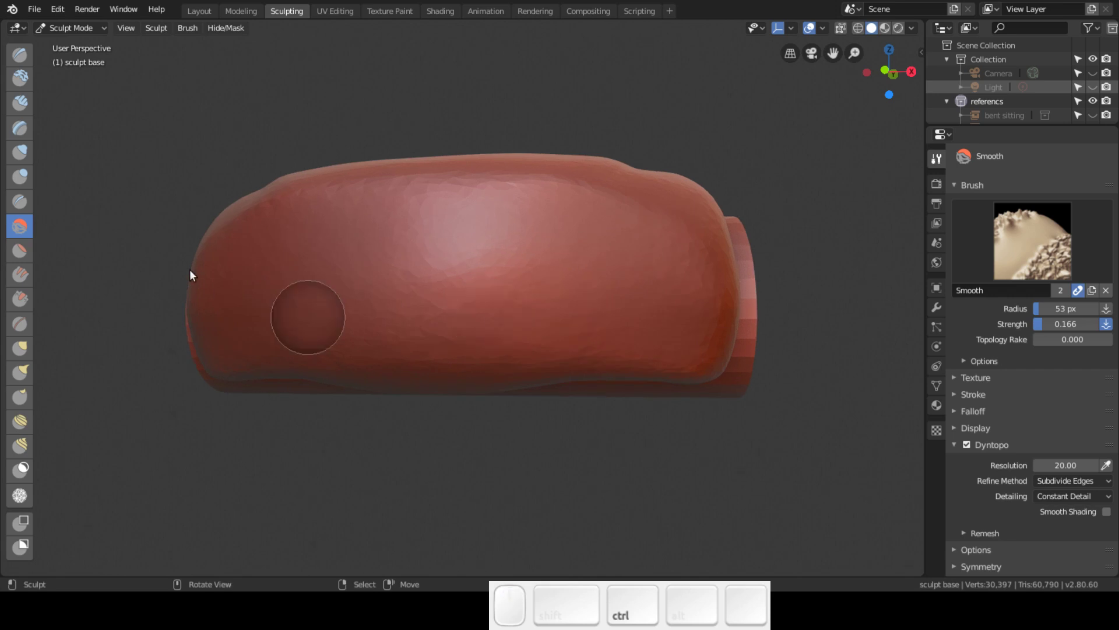
# - Switch to the Flatten brush at 53 px and flatten the car's nose and front end
pyautogui.click(20, 255)
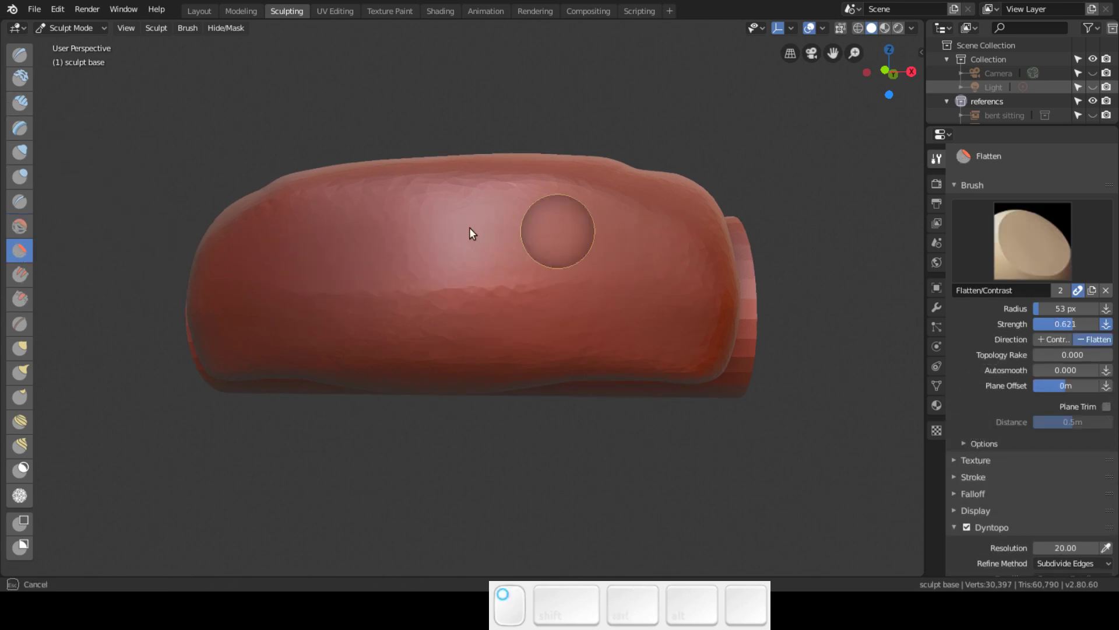
pyautogui.moveTo(383, 225)
pyautogui.mouseDown()
pyautogui.moveTo(289, 309)
pyautogui.moveTo(370, 317)
pyautogui.moveTo(330, 327)
pyautogui.moveTo(472, 331)
pyautogui.moveTo(650, 317)
pyautogui.moveTo(414, 288)
pyautogui.moveTo(592, 275)
pyautogui.moveTo(465, 248)
pyautogui.moveTo(604, 260)
pyautogui.moveTo(423, 274)
pyautogui.moveTo(295, 318)
pyautogui.moveTo(312, 282)
pyautogui.moveTo(485, 253)
pyautogui.moveTo(505, 227)
pyautogui.moveTo(627, 300)
pyautogui.moveTo(252, 329)
pyautogui.moveTo(562, 275)
pyautogui.moveTo(631, 238)
pyautogui.moveTo(412, 218)
pyautogui.moveTo(551, 265)
pyautogui.mouseUp()
pyautogui.moveTo(551, 265)
pyautogui.mouseDown(button='middle')
pyautogui.moveTo(423, 266)
pyautogui.moveTo(412, 317)
pyautogui.moveTo(496, 305)
pyautogui.moveTo(640, 331)
pyautogui.moveTo(735, 327)
pyautogui.moveTo(646, 321)
pyautogui.moveTo(611, 352)
pyautogui.mouseUp(button='middle')
pyautogui.moveTo(610, 352)
pyautogui.mouseDown()
pyautogui.moveTo(585, 387)
pyautogui.moveTo(547, 380)
pyautogui.mouseUp()
pyautogui.moveTo(546, 379)
pyautogui.mouseDown(button='middle')
pyautogui.moveTo(590, 320)
pyautogui.moveTo(587, 262)
pyautogui.mouseUp(button='middle')
pyautogui.moveTo(587, 268)
pyautogui.mouseDown()
pyautogui.moveTo(328, 250)
pyautogui.moveTo(712, 243)
pyautogui.mouseUp()
pyautogui.moveTo(712, 242)
pyautogui.mouseDown(button='middle')
pyautogui.moveTo(498, 291)
pyautogui.moveTo(545, 296)
pyautogui.mouseUp(button='middle')
# - Flatten the transition between the hood and the base of the windshield, using the right side view for the profile
pyautogui.press('KP_3')
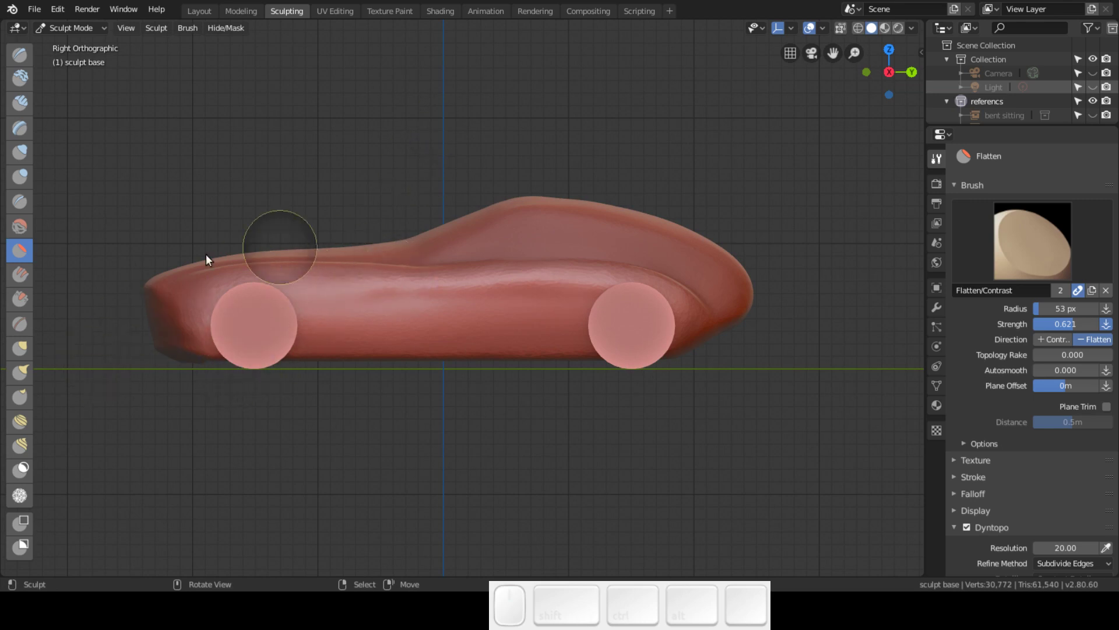
pyautogui.moveTo(297, 278)
pyautogui.keyDown('ctrl'); pyautogui.mouseDown(button='middle')
pyautogui.moveTo(307, 244)
pyautogui.moveTo(330, 403)
pyautogui.mouseUp(button='middle'); pyautogui.keyUp('ctrl')
pyautogui.moveTo(382, 440)
pyautogui.mouseDown()
pyautogui.moveTo(357, 288)
pyautogui.moveTo(367, 432)
pyautogui.moveTo(345, 309)
pyautogui.moveTo(350, 437)
pyautogui.moveTo(296, 359)
pyautogui.moveTo(320, 290)
pyautogui.moveTo(379, 426)
pyautogui.mouseUp()
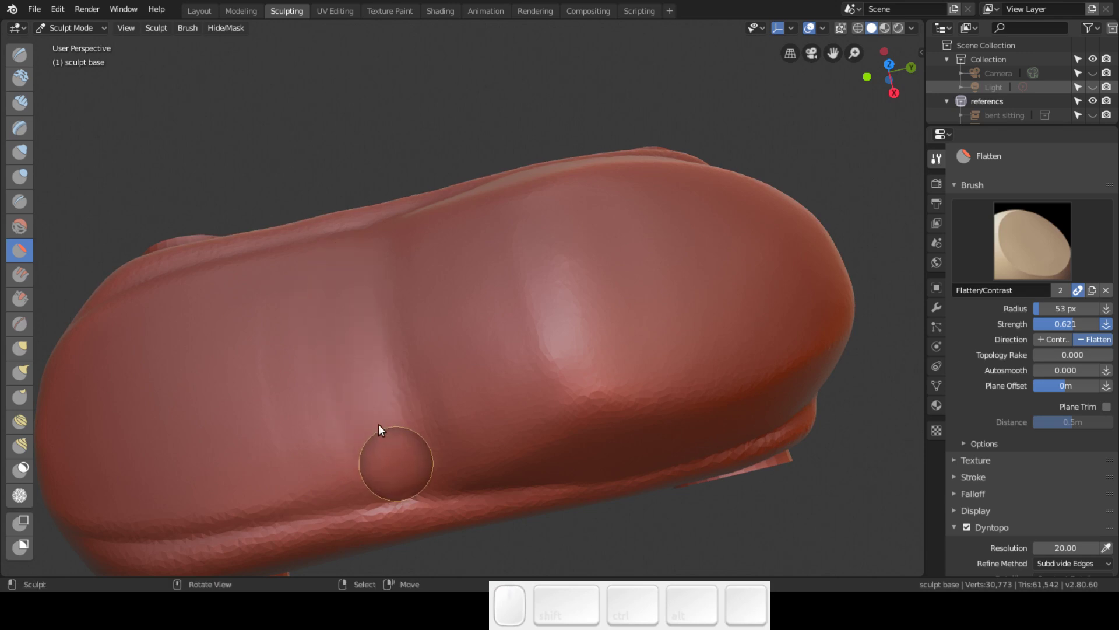
pyautogui.press('KP_3')
pyautogui.moveTo(427, 238)
pyautogui.mouseDown()
pyautogui.moveTo(367, 224)
pyautogui.moveTo(495, 176)
pyautogui.moveTo(362, 237)
pyautogui.moveTo(515, 167)
pyautogui.moveTo(355, 243)
pyautogui.moveTo(264, 234)
pyautogui.moveTo(422, 232)
pyautogui.moveTo(408, 220)
pyautogui.mouseUp()
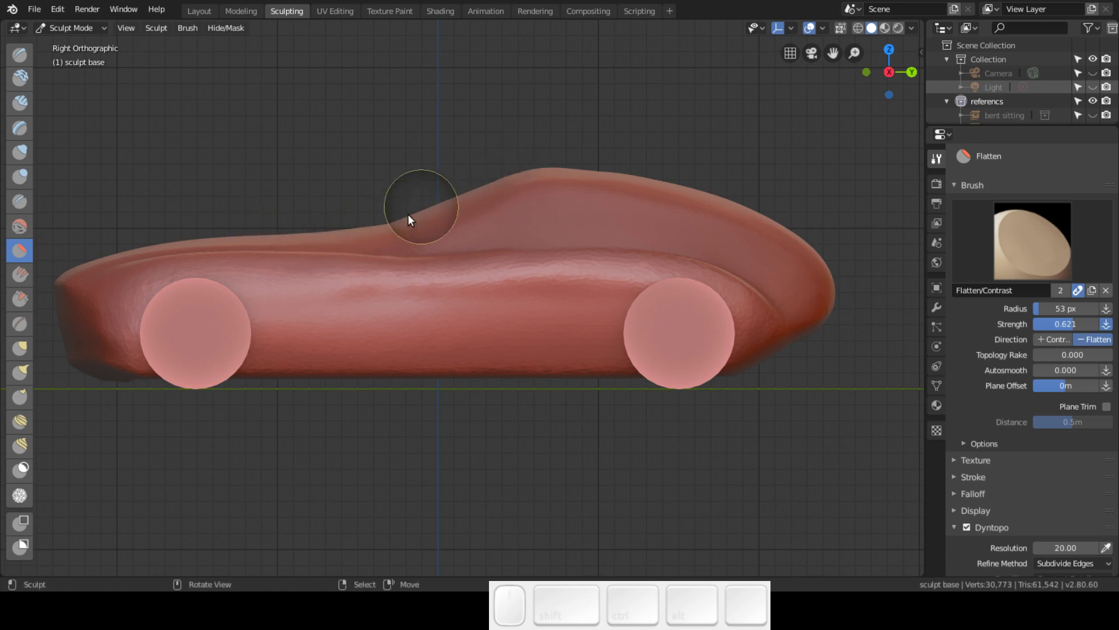
# - Switch to the Crease brush and carve a crease across the body where the hood meets the windshield
pyautogui.click(21, 204)
pyautogui.moveTo(373, 268)
pyautogui.mouseDown(button='middle')
pyautogui.moveTo(392, 303)
pyautogui.moveTo(375, 425)
pyautogui.moveTo(330, 435)
pyautogui.mouseUp(button='middle')
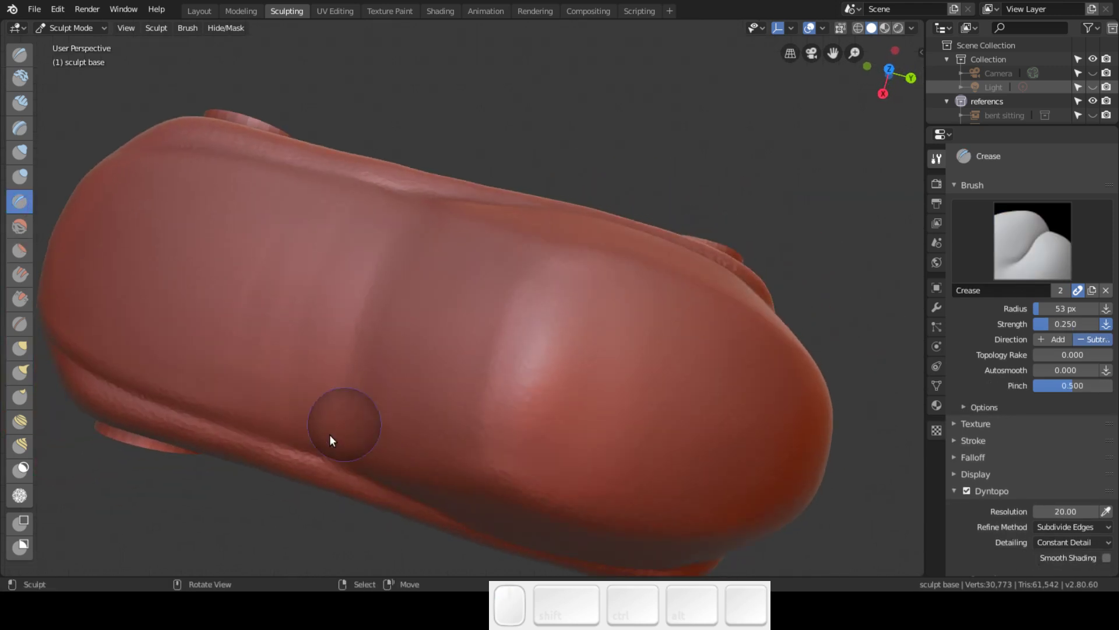
pyautogui.moveTo(386, 257)
pyautogui.mouseDown()
pyautogui.moveTo(344, 335)
pyautogui.moveTo(327, 432)
pyautogui.moveTo(348, 527)
pyautogui.mouseUp()
pyautogui.moveTo(332, 457)
pyautogui.mouseDown()
pyautogui.moveTo(362, 300)
pyautogui.moveTo(462, 175)
pyautogui.moveTo(444, 195)
pyautogui.mouseUp()
pyautogui.moveTo(445, 195)
pyautogui.mouseDown(button='middle')
pyautogui.moveTo(490, 109)
pyautogui.moveTo(480, 82)
pyautogui.moveTo(489, 25)
pyautogui.mouseUp(button='middle')
pyautogui.press('KP_3')
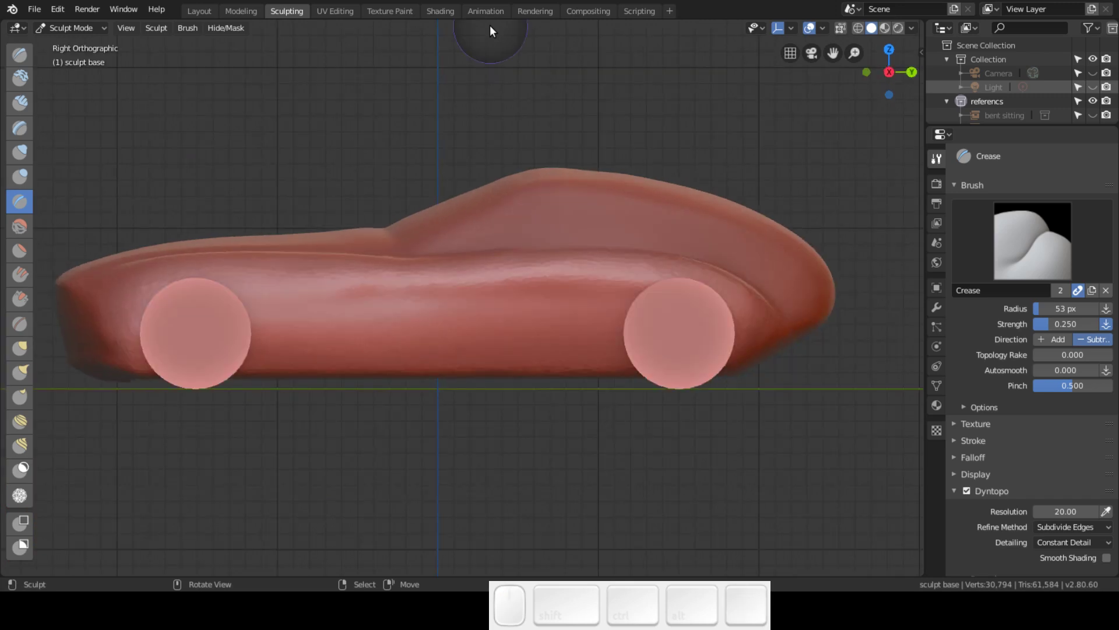
# - Deepen the crease along the windshield base with further Crease strokes across the body
pyautogui.moveTo(427, 282)
pyautogui.mouseDown(button='middle')
pyautogui.moveTo(381, 394)
pyautogui.moveTo(387, 436)
pyautogui.mouseUp(button='middle')
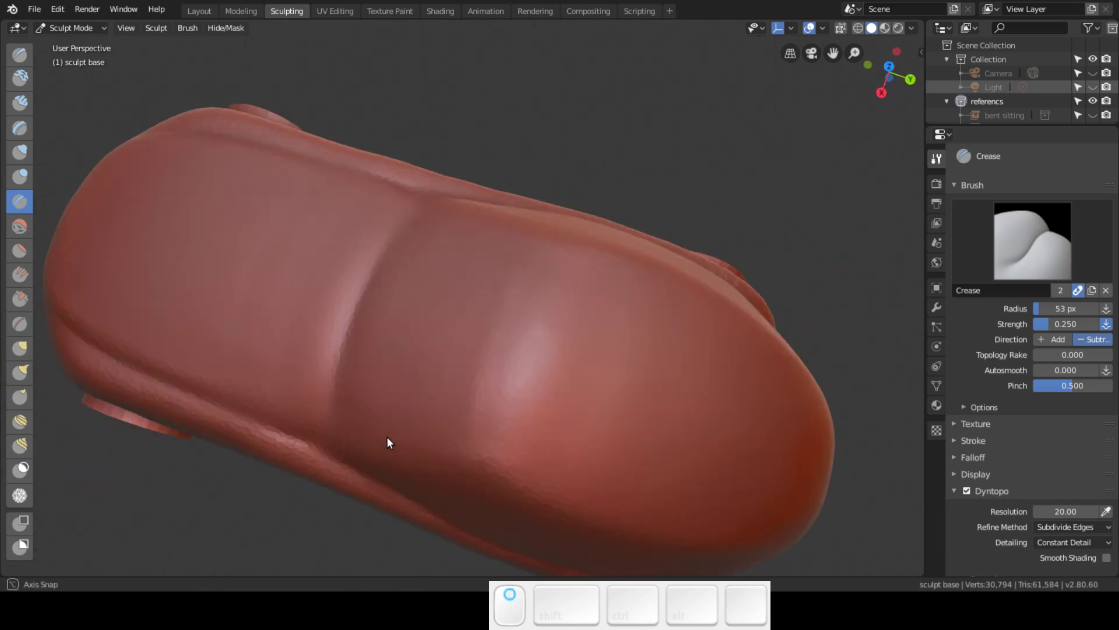
pyautogui.moveTo(314, 438)
pyautogui.mouseDown()
pyautogui.moveTo(331, 352)
pyautogui.moveTo(410, 215)
pyautogui.moveTo(467, 170)
pyautogui.mouseUp()
pyautogui.moveTo(329, 365)
pyautogui.mouseDown()
pyautogui.moveTo(347, 506)
pyautogui.moveTo(347, 491)
pyautogui.mouseUp()
pyautogui.press('KP_3')
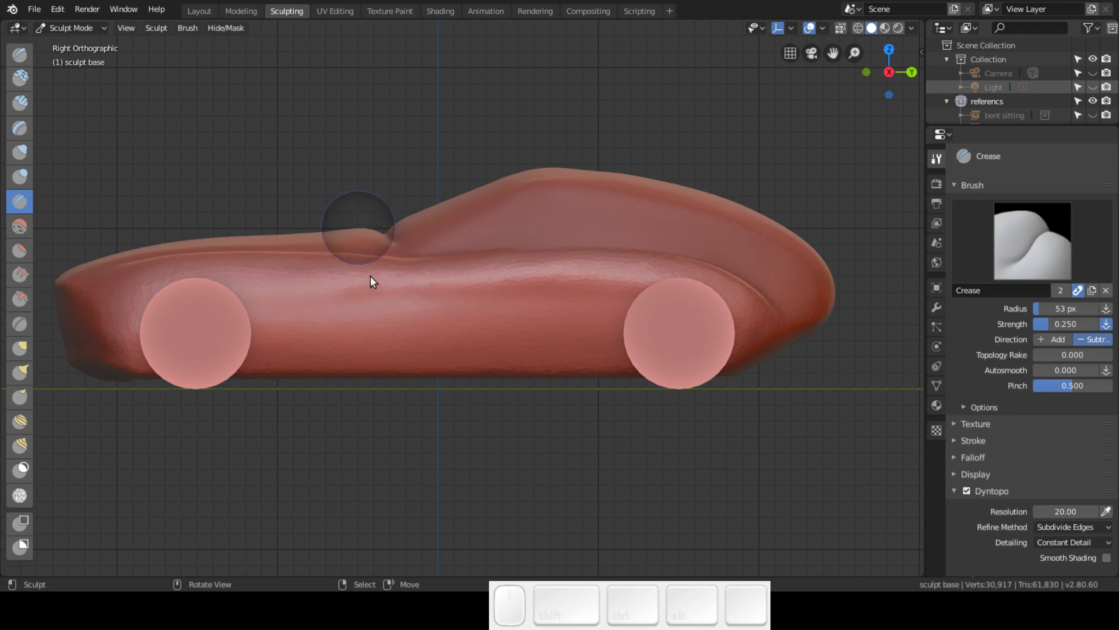
pyautogui.moveTo(379, 279)
pyautogui.mouseDown(button='middle')
pyautogui.moveTo(369, 376)
pyautogui.moveTo(348, 414)
pyautogui.moveTo(327, 397)
pyautogui.mouseUp(button='middle')
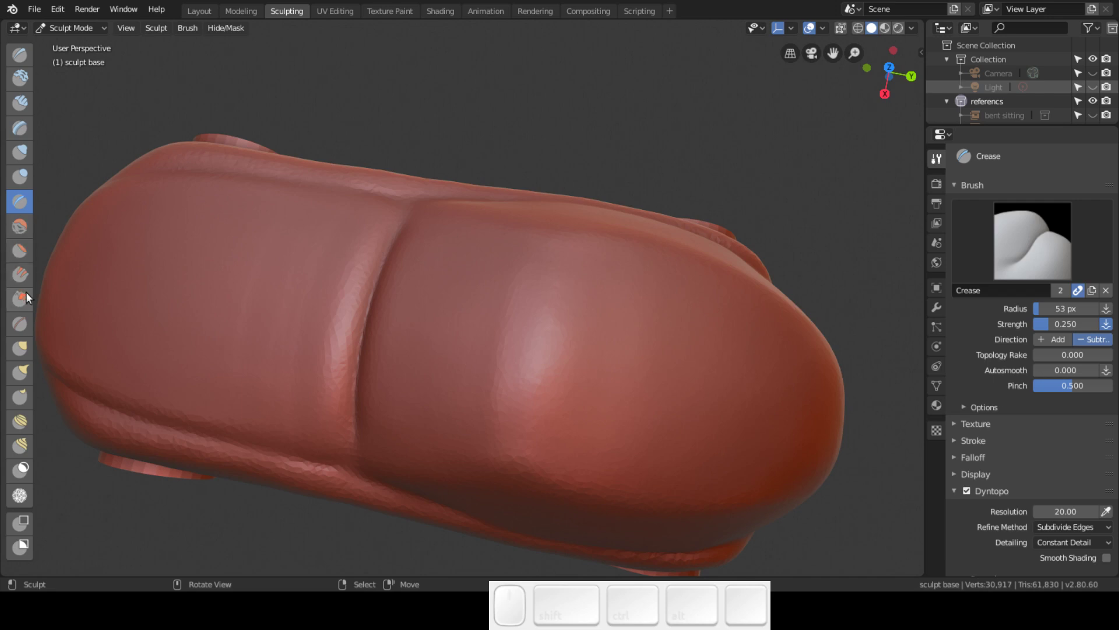
# - Switch to the Scrape brush and scrape the raised ridge on the hood in front of the windshield crease
pyautogui.click(22, 253)
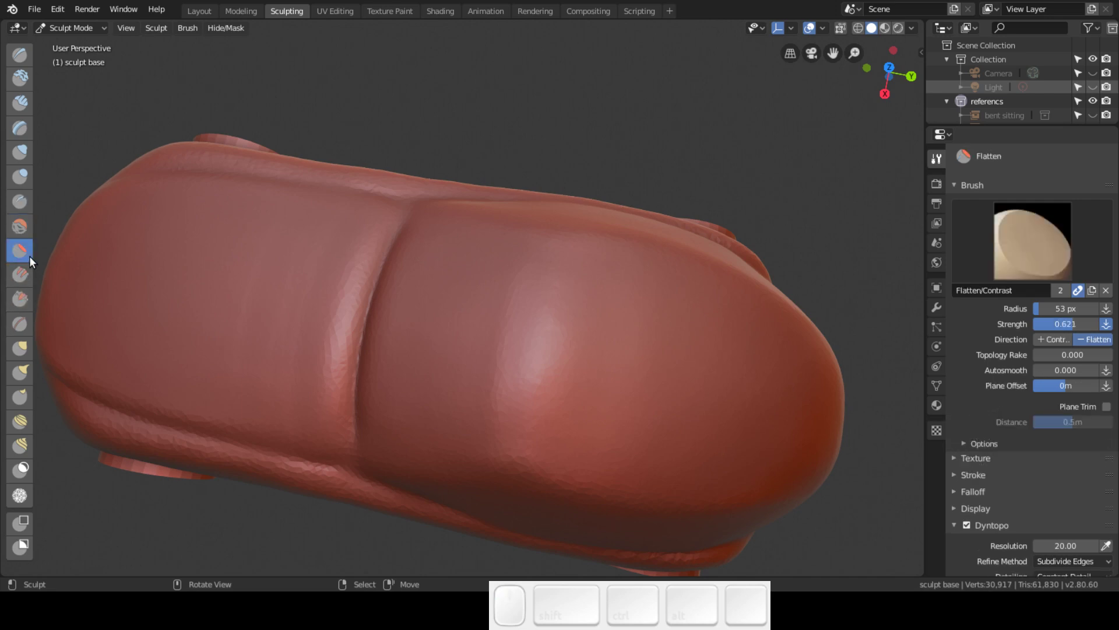
pyautogui.click(20, 298)
pyautogui.moveTo(341, 264)
pyautogui.keyDown('ctrl'); pyautogui.mouseDown(button='middle')
pyautogui.moveTo(338, 211)
pyautogui.moveTo(391, 277)
pyautogui.moveTo(428, 286)
pyautogui.moveTo(381, 269)
pyautogui.moveTo(385, 236)
pyautogui.mouseUp(button='middle'); pyautogui.keyUp('ctrl')
pyautogui.moveTo(360, 325)
pyautogui.mouseDown()
pyautogui.moveTo(339, 376)
pyautogui.moveTo(361, 333)
pyautogui.moveTo(355, 362)
pyautogui.moveTo(349, 324)
pyautogui.moveTo(295, 473)
pyautogui.moveTo(282, 412)
pyautogui.moveTo(351, 320)
pyautogui.moveTo(337, 484)
pyautogui.moveTo(341, 352)
pyautogui.moveTo(296, 477)
pyautogui.moveTo(302, 387)
pyautogui.moveTo(359, 353)
pyautogui.moveTo(339, 490)
pyautogui.moveTo(332, 359)
pyautogui.moveTo(280, 482)
pyautogui.moveTo(315, 390)
pyautogui.moveTo(364, 345)
pyautogui.moveTo(321, 443)
pyautogui.moveTo(357, 340)
pyautogui.moveTo(292, 470)
pyautogui.moveTo(285, 330)
pyautogui.moveTo(301, 433)
pyautogui.moveTo(331, 398)
pyautogui.moveTo(342, 515)
pyautogui.moveTo(313, 329)
pyautogui.moveTo(271, 423)
pyautogui.moveTo(295, 350)
pyautogui.mouseUp()
pyautogui.moveTo(295, 350); pyautogui.dragTo(311, 251, button='middle')
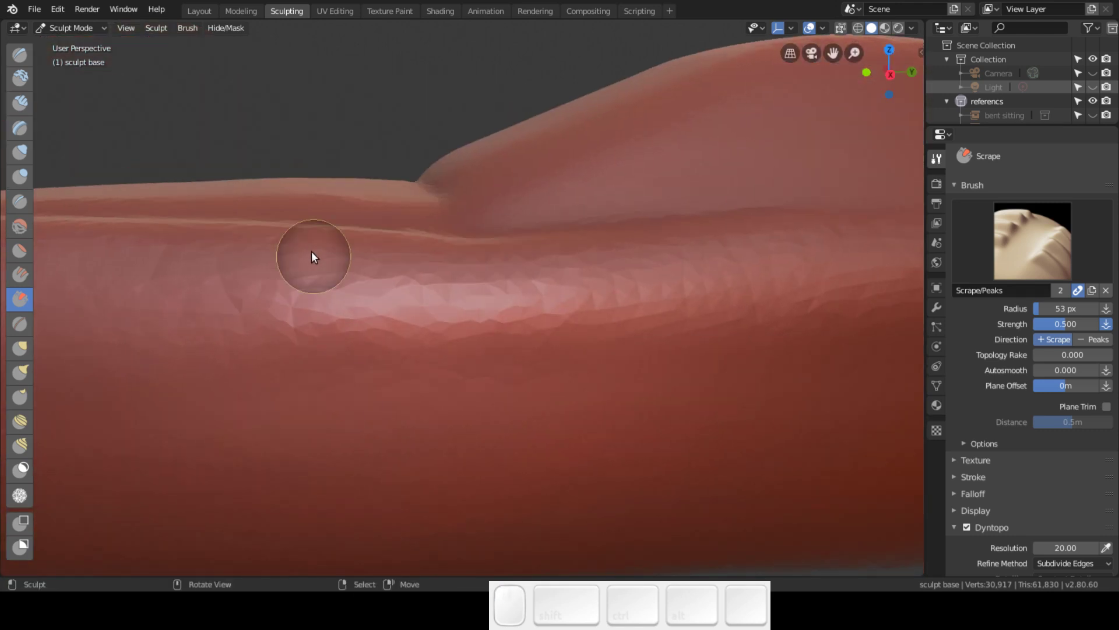
# - Scrape down the rest of the hood's rear edge beside the crease and compare it with the side profile
pyautogui.press('KP_3')
pyautogui.moveTo(421, 247)
pyautogui.keyDown('ctrl'); pyautogui.mouseDown(button='middle')
pyautogui.moveTo(410, 187)
pyautogui.moveTo(397, 300)
pyautogui.moveTo(342, 336)
pyautogui.moveTo(338, 292)
pyautogui.moveTo(341, 344)
pyautogui.mouseUp(button='middle'); pyautogui.keyUp('ctrl')
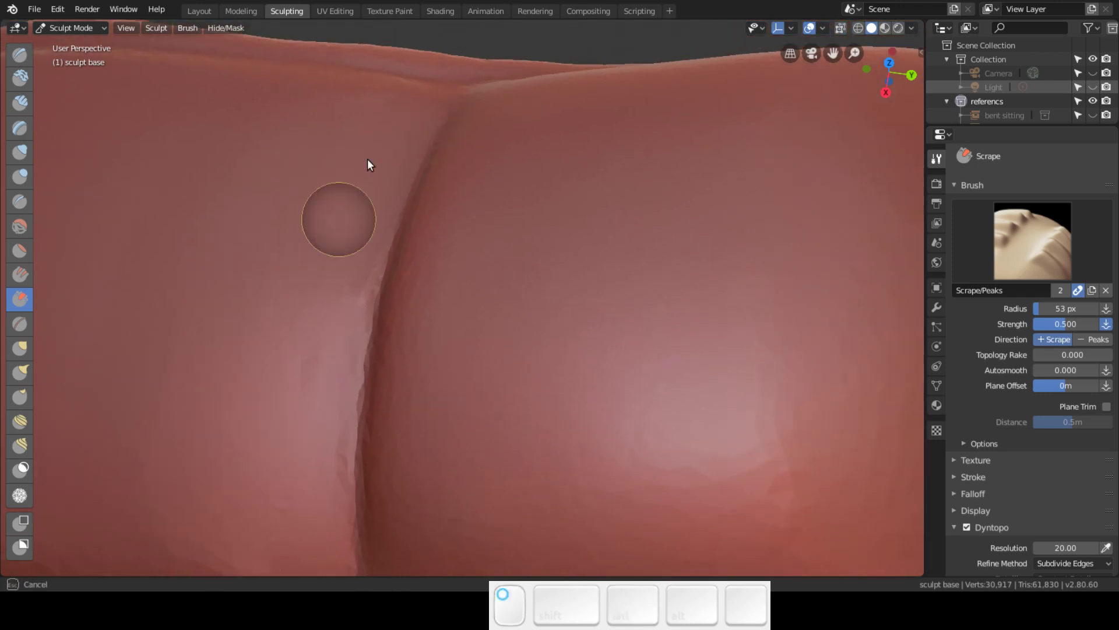
pyautogui.moveTo(327, 382); pyautogui.dragTo(302, 275)
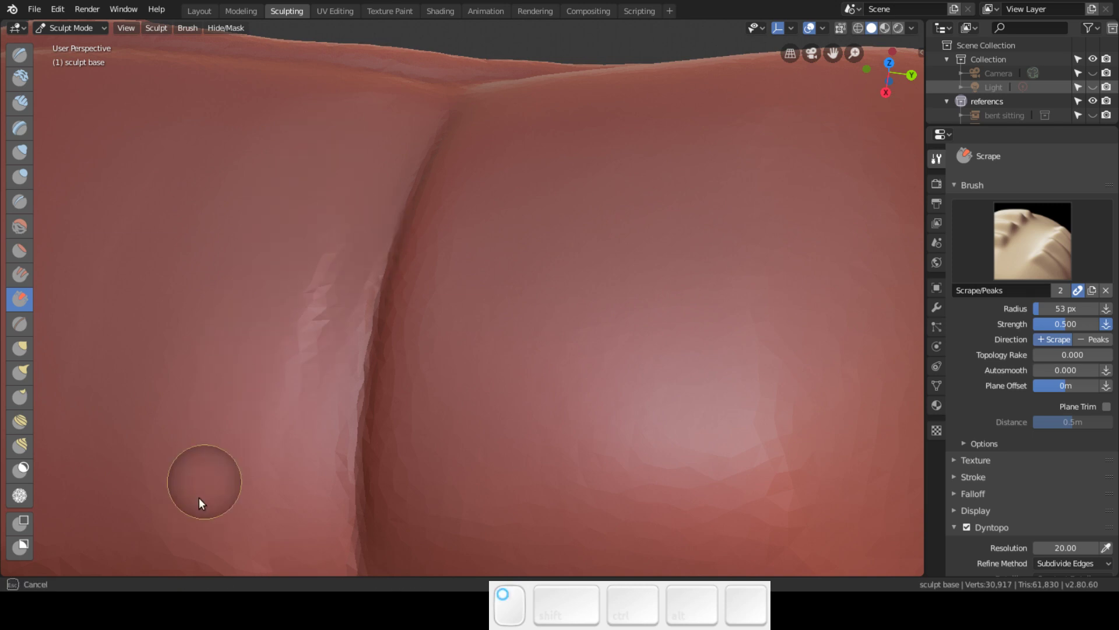
pyautogui.moveTo(162, 519); pyautogui.dragTo(236, 484)
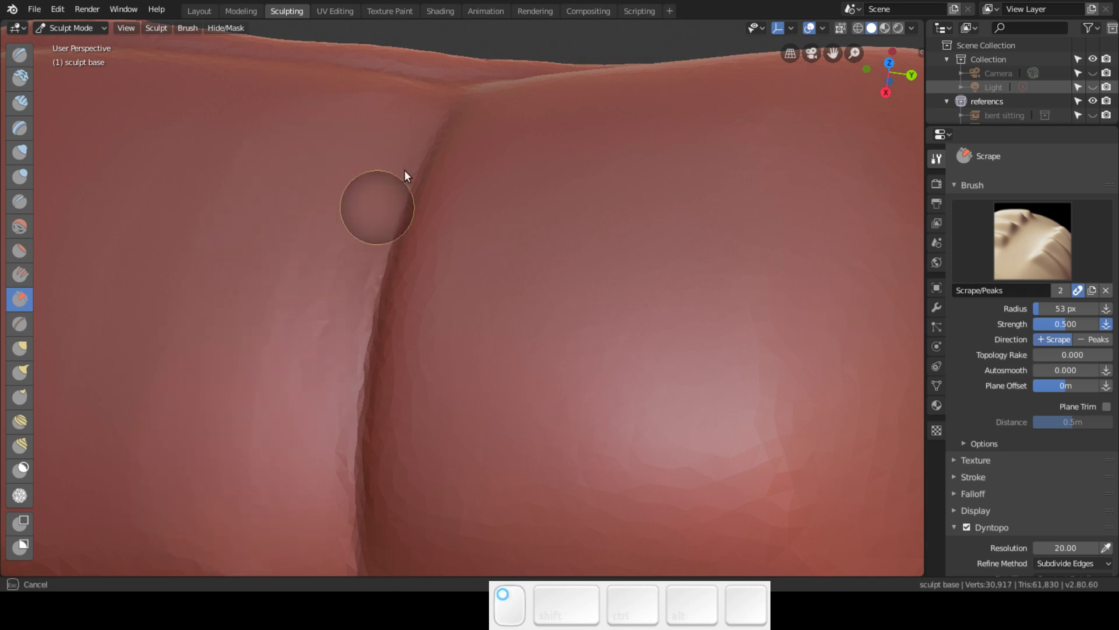
pyautogui.press('KP_3')
pyautogui.keyDown('ctrl'); pyautogui.moveTo(370, 260); pyautogui.dragTo(393, 439, button='middle'); pyautogui.keyUp('ctrl')
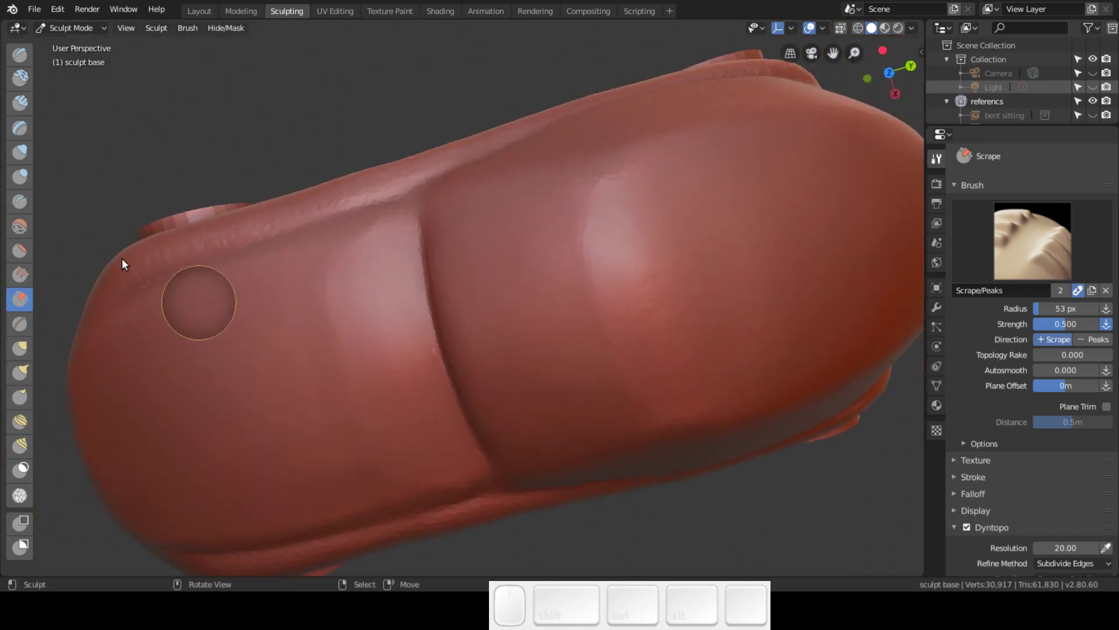
# - Switch to the Smooth brush and smooth the scraped hood area in front of the windshield
pyautogui.click(23, 224)
pyautogui.moveTo(349, 251)
pyautogui.mouseDown()
pyautogui.moveTo(369, 243)
pyautogui.moveTo(382, 352)
pyautogui.moveTo(373, 332)
pyautogui.mouseUp()
pyautogui.moveTo(378, 286)
pyautogui.mouseDown()
pyautogui.moveTo(305, 281)
pyautogui.moveTo(360, 257)
pyautogui.moveTo(339, 398)
pyautogui.moveTo(362, 344)
pyautogui.moveTo(394, 356)
pyautogui.moveTo(376, 306)
pyautogui.moveTo(425, 420)
pyautogui.moveTo(358, 319)
pyautogui.moveTo(324, 310)
pyautogui.moveTo(191, 325)
pyautogui.moveTo(153, 383)
pyautogui.moveTo(352, 377)
pyautogui.moveTo(269, 460)
pyautogui.moveTo(262, 512)
pyautogui.moveTo(425, 315)
pyautogui.mouseUp()
pyautogui.moveTo(426, 310); pyautogui.dragTo(480, 197, button='middle')
pyautogui.moveTo(437, 250); pyautogui.dragTo(387, 313, button='middle')
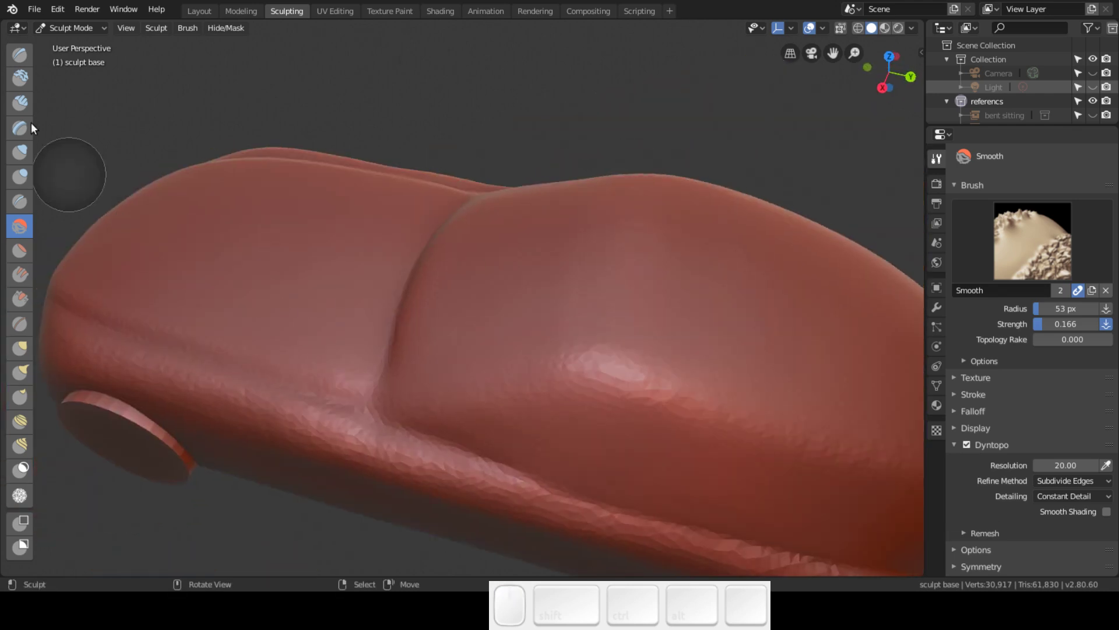
# - Switch to the Scrape brush and scrape the area around the windshield crease, checking it against the side profile
pyautogui.click(20, 299)
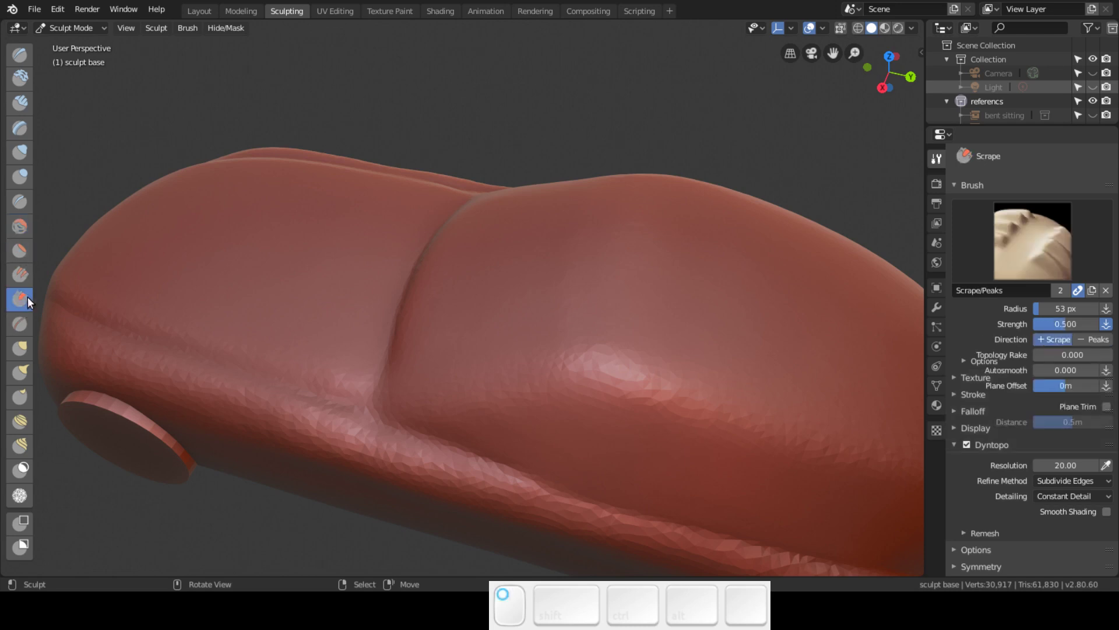
pyautogui.moveTo(349, 280)
pyautogui.mouseDown(button='middle')
pyautogui.moveTo(488, 285)
pyautogui.moveTo(474, 322)
pyautogui.moveTo(474, 250)
pyautogui.mouseUp(button='middle')
pyautogui.moveTo(475, 250)
pyautogui.mouseDown()
pyautogui.moveTo(505, 383)
pyautogui.moveTo(470, 309)
pyautogui.moveTo(449, 210)
pyautogui.moveTo(472, 280)
pyautogui.moveTo(487, 223)
pyautogui.moveTo(567, 364)
pyautogui.moveTo(559, 351)
pyautogui.mouseUp()
pyautogui.press('KP_3')
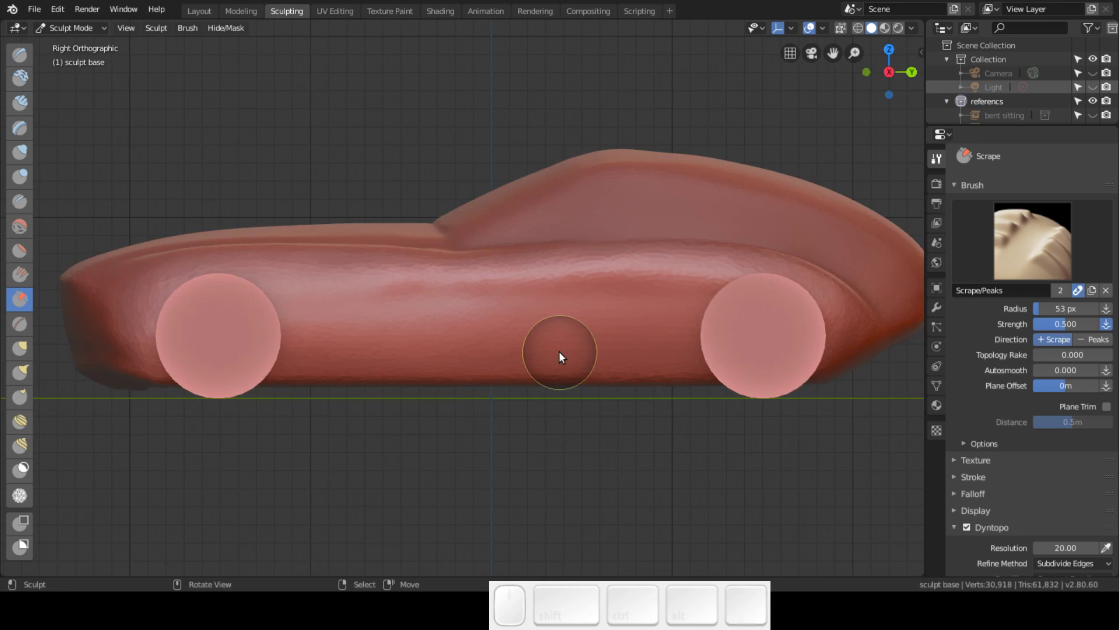
pyautogui.moveTo(442, 300)
pyautogui.mouseDown(button='middle')
pyautogui.moveTo(495, 424)
pyautogui.moveTo(486, 328)
pyautogui.mouseUp(button='middle')
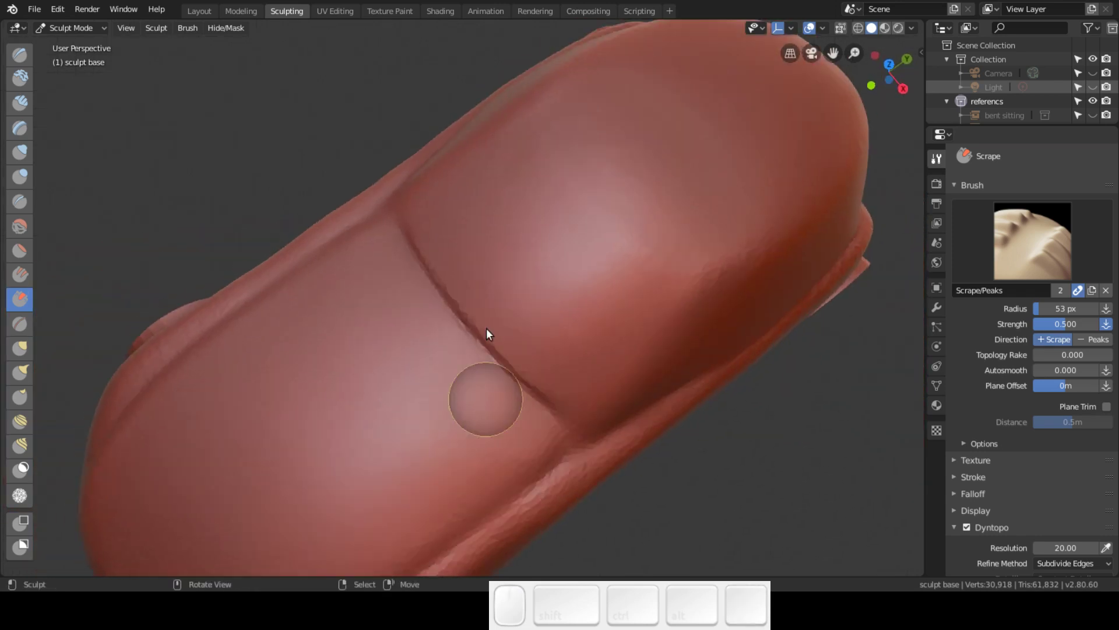
pyautogui.moveTo(451, 241)
pyautogui.mouseDown()
pyautogui.moveTo(465, 292)
pyautogui.moveTo(491, 324)
pyautogui.moveTo(460, 253)
pyautogui.moveTo(538, 307)
pyautogui.moveTo(540, 288)
pyautogui.moveTo(601, 288)
pyautogui.moveTo(594, 280)
pyautogui.mouseUp()
pyautogui.moveTo(595, 279)
pyautogui.mouseDown(button='middle')
pyautogui.moveTo(484, 180)
pyautogui.moveTo(505, 148)
pyautogui.moveTo(548, 209)
pyautogui.moveTo(494, 198)
pyautogui.mouseUp(button='middle')
# - Reduce the Scrape brush radius to 36 px and scrape the rough edge along the windshield base crease
pyautogui.scroll(3, 524, 216)
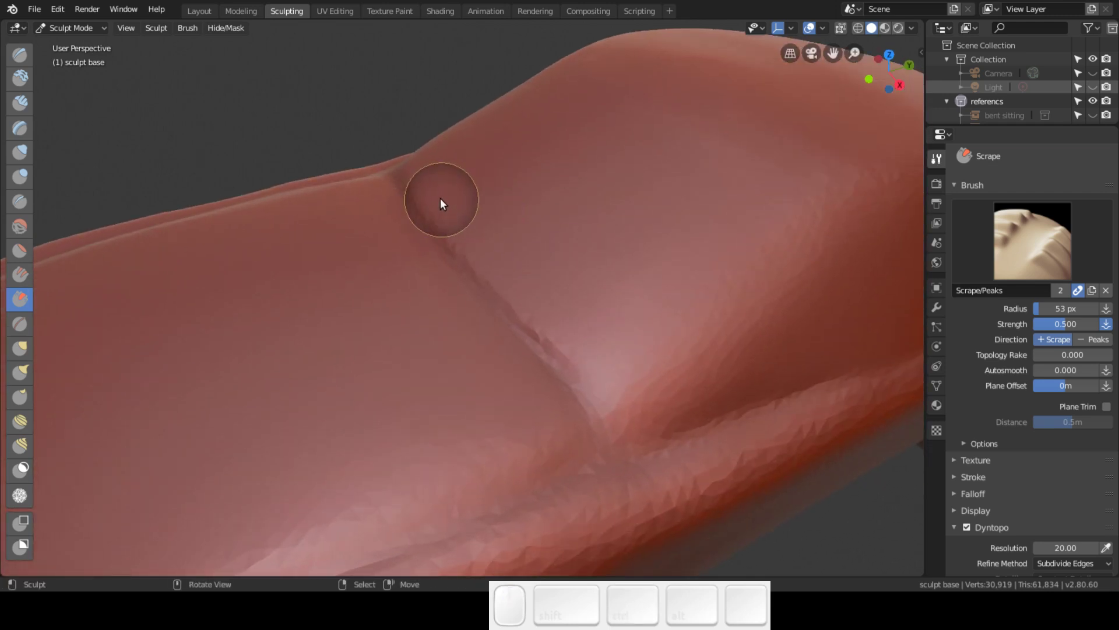
pyautogui.press('f')
pyautogui.click(422, 211)
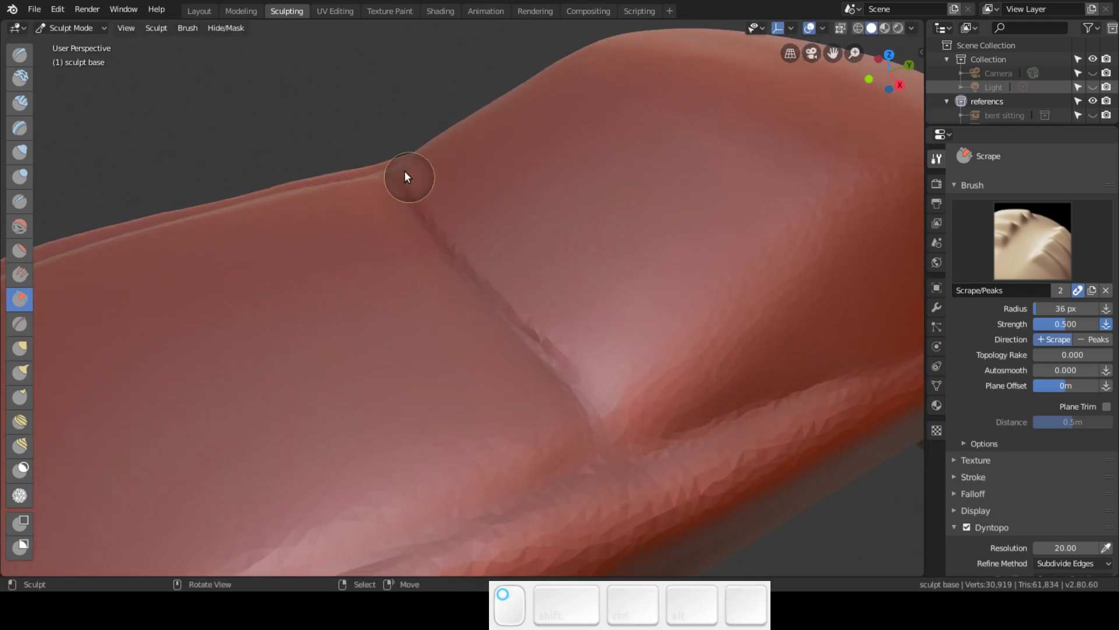
pyautogui.moveTo(417, 180)
pyautogui.mouseDown()
pyautogui.moveTo(445, 237)
pyautogui.moveTo(507, 312)
pyautogui.moveTo(457, 200)
pyautogui.moveTo(623, 355)
pyautogui.moveTo(506, 271)
pyautogui.moveTo(561, 338)
pyautogui.moveTo(538, 344)
pyautogui.mouseUp()
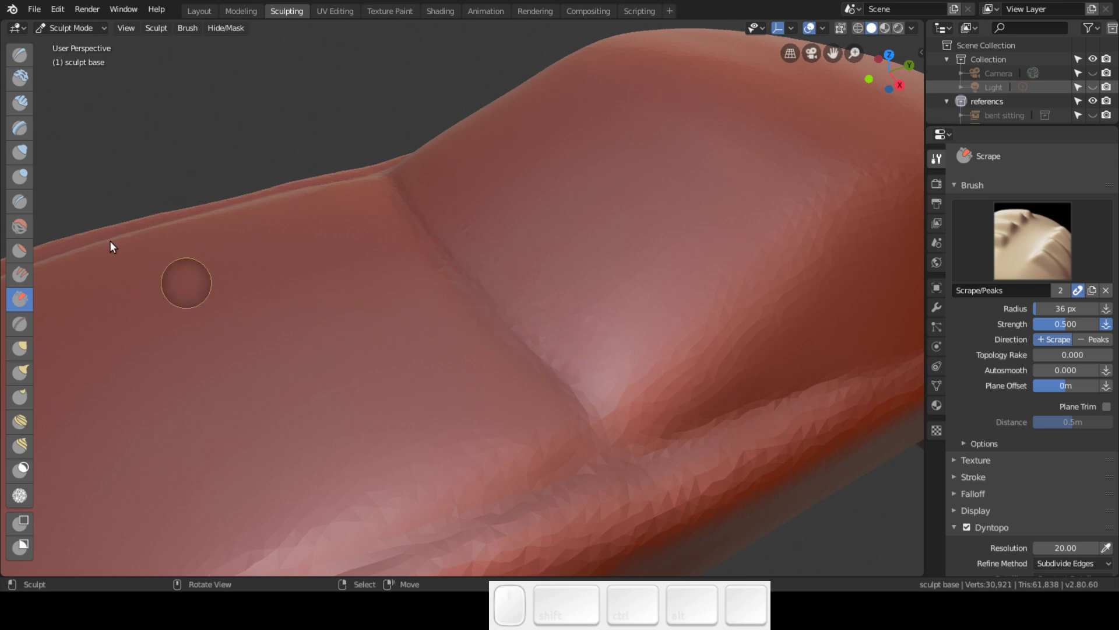
# - Switch to the Smooth brush, smooth along the windshield base, and check the side profile through to the tail
pyautogui.click(19, 226)
pyautogui.moveTo(440, 168)
pyautogui.mouseDown()
pyautogui.moveTo(424, 183)
pyautogui.moveTo(495, 260)
pyautogui.moveTo(630, 350)
pyautogui.moveTo(632, 339)
pyautogui.mouseUp()
pyautogui.press('KP_3')
pyautogui.moveTo(570, 210)
pyautogui.keyDown('ctrl'); pyautogui.mouseDown(button='middle')
pyautogui.moveTo(585, 151)
pyautogui.moveTo(569, 239)
pyautogui.moveTo(556, 255)
pyautogui.moveTo(561, 222)
pyautogui.mouseUp(button='middle'); pyautogui.keyUp('ctrl')
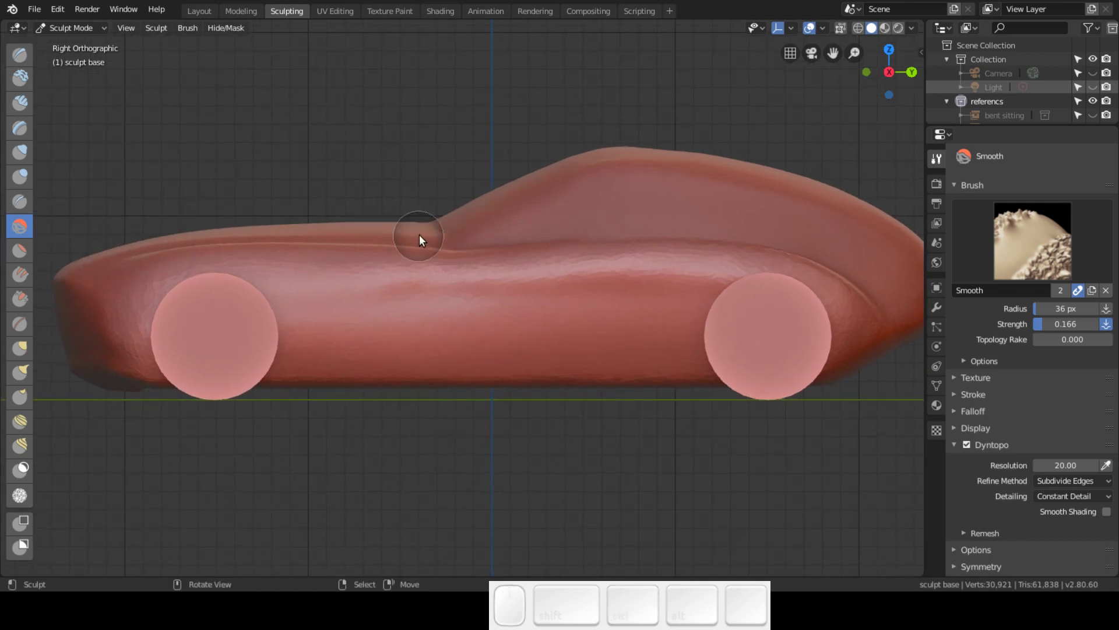
pyautogui.keyDown('shift'); pyautogui.moveTo(666, 244); pyautogui.dragTo(570, 249, button='middle'); pyautogui.keyUp('shift')
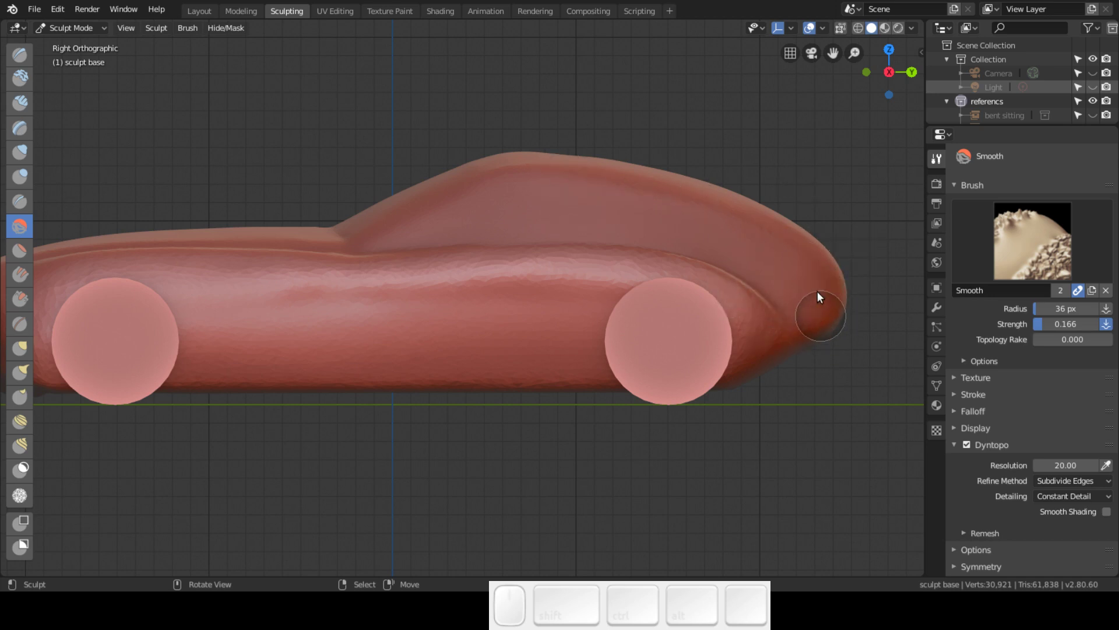
# - Set the Scrape brush to strength 0.693 and radius 153 px, and flatten the car's rounded tail into a rear face
pyautogui.moveTo(516, 194)
pyautogui.mouseDown(button='middle')
pyautogui.moveTo(478, 350)
pyautogui.moveTo(505, 399)
pyautogui.mouseUp(button='middle')
pyautogui.moveTo(505, 400)
pyautogui.mouseDown()
pyautogui.moveTo(504, 295)
pyautogui.moveTo(551, 284)
pyautogui.moveTo(555, 417)
pyautogui.moveTo(542, 436)
pyautogui.moveTo(521, 341)
pyautogui.moveTo(503, 349)
pyautogui.moveTo(517, 270)
pyautogui.moveTo(522, 390)
pyautogui.moveTo(569, 317)
pyautogui.moveTo(626, 311)
pyautogui.mouseUp()
pyautogui.moveTo(626, 310)
pyautogui.mouseDown(button='middle')
pyautogui.moveTo(579, 192)
pyautogui.moveTo(697, 270)
pyautogui.moveTo(609, 242)
pyautogui.moveTo(580, 257)
pyautogui.mouseUp(button='middle')
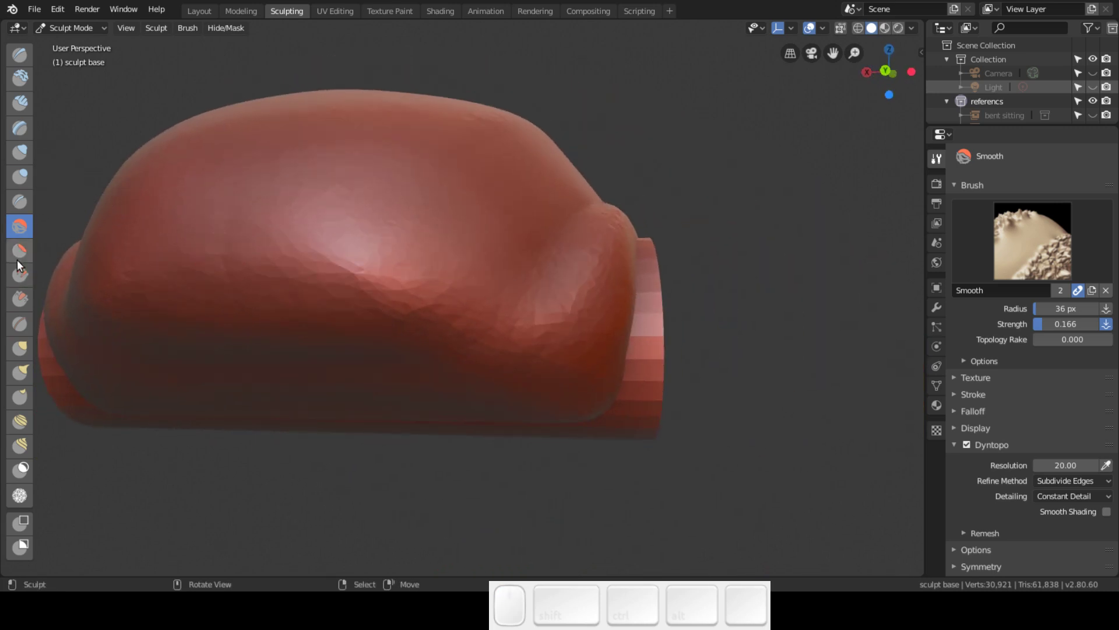
pyautogui.click(27, 291)
pyautogui.moveTo(326, 321); pyautogui.dragTo(411, 327, button='middle')
pyautogui.hotkey('shift', 'f')
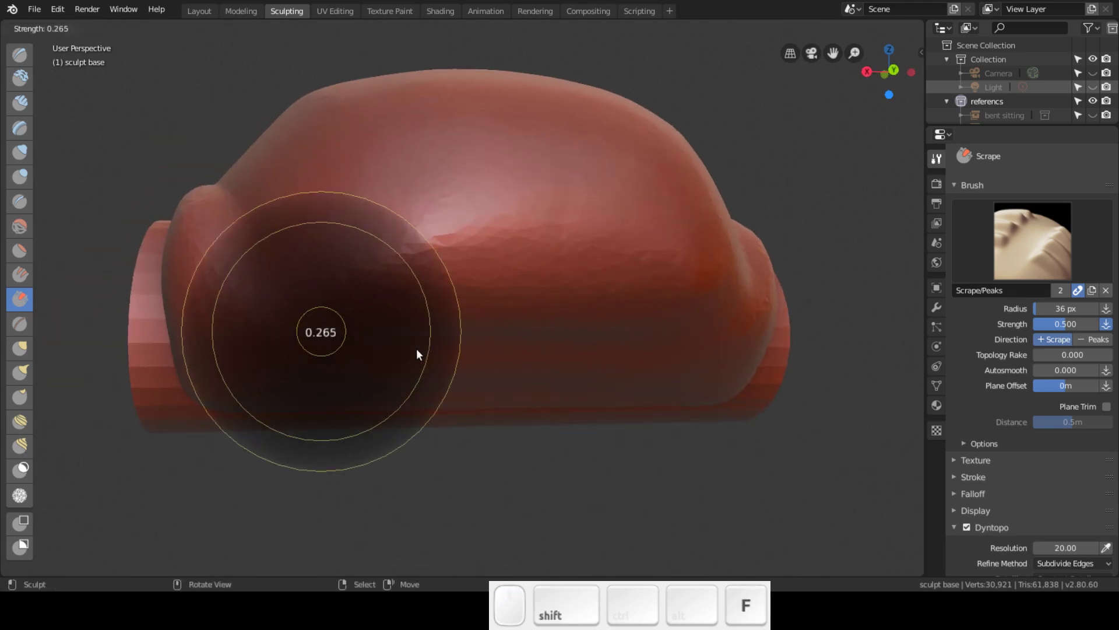
pyautogui.click(386, 339)
pyautogui.press('f')
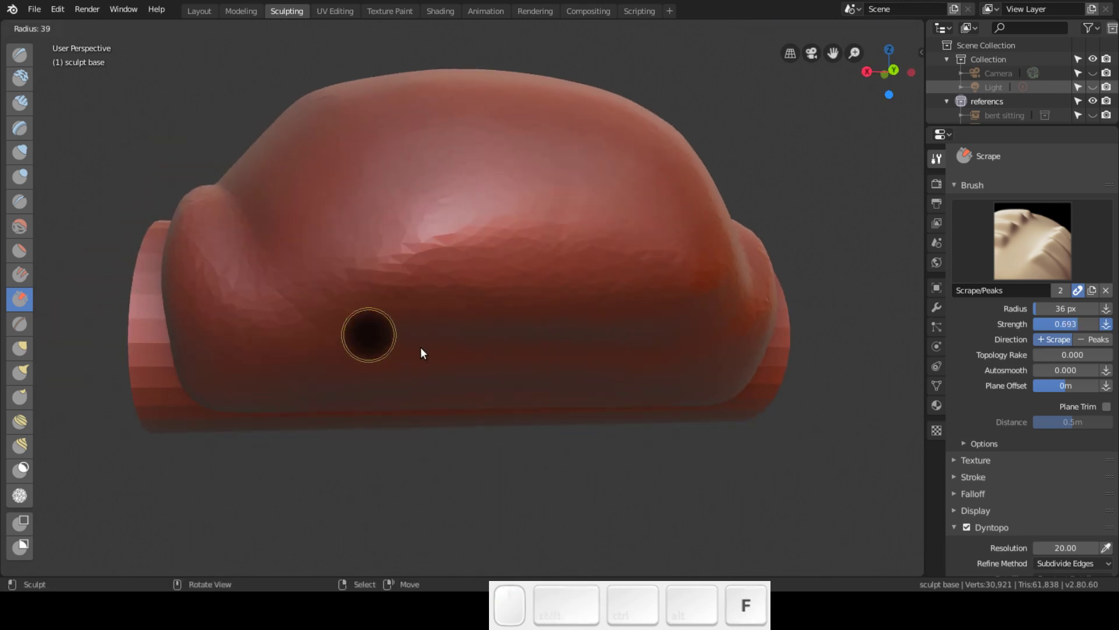
pyautogui.click(459, 394)
pyautogui.moveTo(590, 305)
pyautogui.mouseDown()
pyautogui.moveTo(370, 292)
pyautogui.moveTo(639, 265)
pyautogui.moveTo(335, 266)
pyautogui.moveTo(647, 257)
pyautogui.moveTo(377, 299)
pyautogui.moveTo(377, 270)
pyautogui.moveTo(541, 248)
pyautogui.moveTo(509, 213)
pyautogui.moveTo(399, 213)
pyautogui.moveTo(594, 213)
pyautogui.moveTo(351, 248)
pyautogui.moveTo(568, 239)
pyautogui.moveTo(606, 213)
pyautogui.moveTo(571, 232)
pyautogui.mouseUp()
pyautogui.moveTo(571, 231); pyautogui.dragTo(674, 230, button='middle')
# - Scrape the rear face flatter out to its corners and compare the tail with the side profile
pyautogui.press('KP_3')
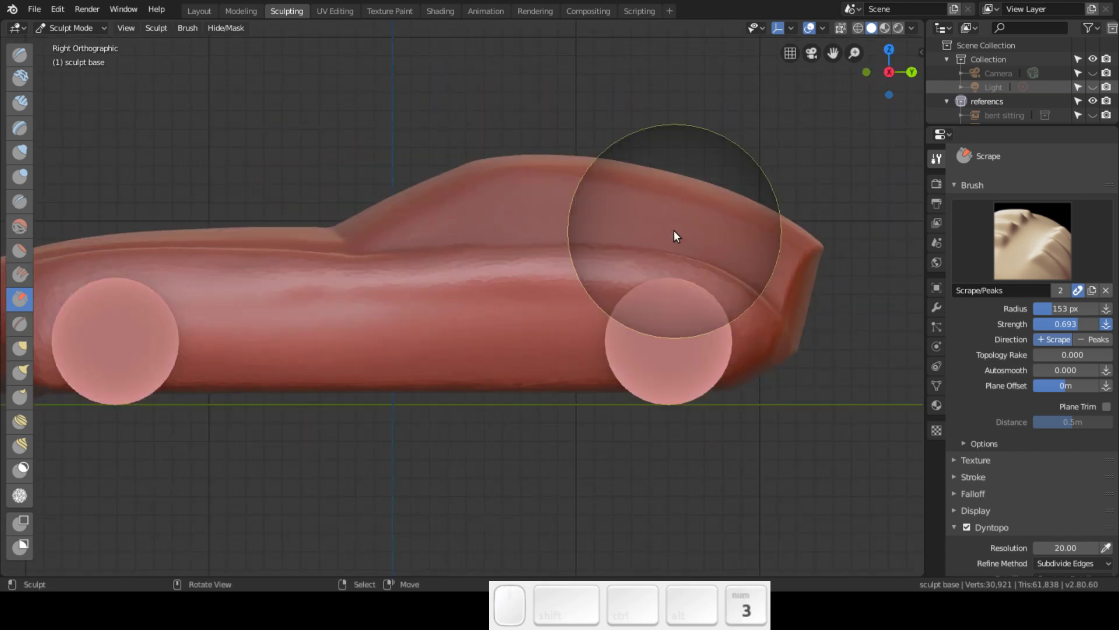
pyautogui.moveTo(705, 277)
pyautogui.mouseDown(button='middle')
pyautogui.moveTo(669, 320)
pyautogui.moveTo(610, 320)
pyautogui.moveTo(581, 334)
pyautogui.moveTo(594, 311)
pyautogui.moveTo(597, 333)
pyautogui.moveTo(659, 323)
pyautogui.moveTo(722, 352)
pyautogui.moveTo(559, 314)
pyautogui.moveTo(606, 312)
pyautogui.moveTo(547, 317)
pyautogui.moveTo(547, 305)
pyautogui.mouseUp(button='middle')
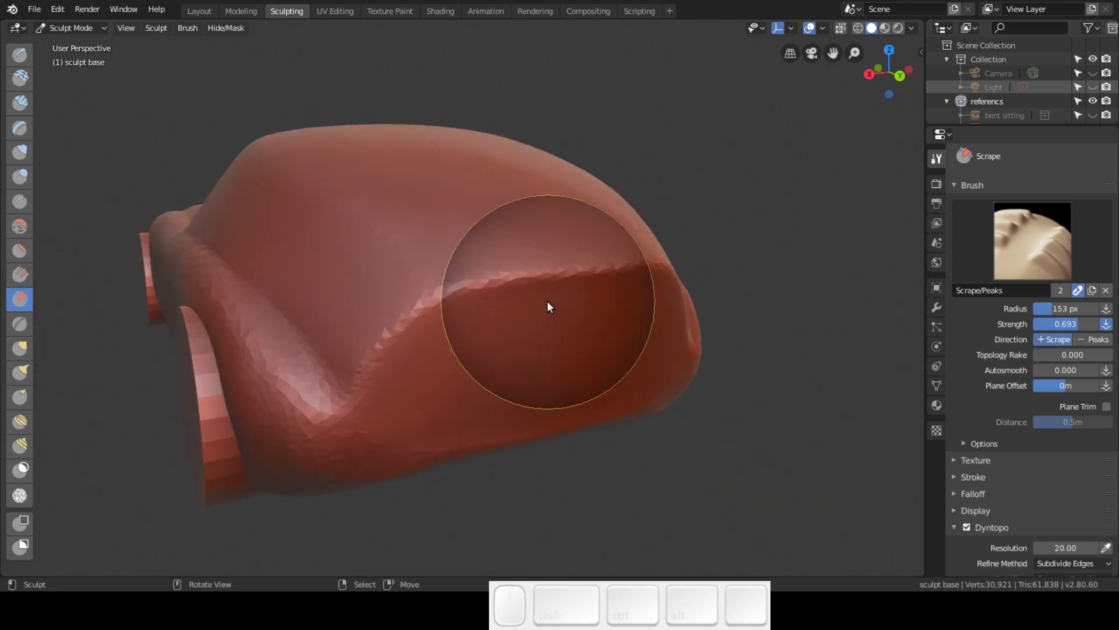
pyautogui.press('KP_3')
pyautogui.moveTo(775, 334)
pyautogui.mouseDown(button='middle')
pyautogui.moveTo(535, 305)
pyautogui.moveTo(535, 295)
pyautogui.mouseUp(button='middle')
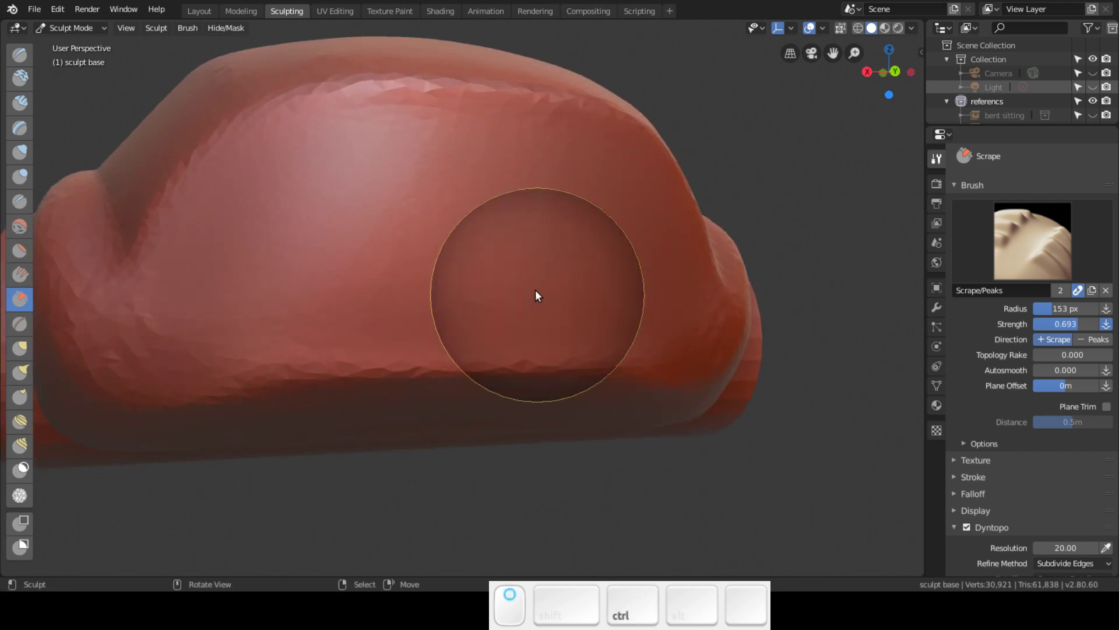
pyautogui.moveTo(403, 279)
pyautogui.mouseDown()
pyautogui.moveTo(517, 270)
pyautogui.moveTo(270, 253)
pyautogui.moveTo(400, 187)
pyautogui.moveTo(625, 228)
pyautogui.moveTo(200, 265)
pyautogui.moveTo(611, 292)
pyautogui.moveTo(182, 293)
pyautogui.moveTo(383, 197)
pyautogui.moveTo(632, 167)
pyautogui.moveTo(344, 170)
pyautogui.moveTo(300, 232)
pyautogui.moveTo(647, 294)
pyautogui.moveTo(197, 298)
pyautogui.moveTo(362, 250)
pyautogui.moveTo(602, 209)
pyautogui.moveTo(401, 161)
pyautogui.moveTo(562, 244)
pyautogui.mouseUp()
pyautogui.moveTo(562, 244); pyautogui.dragTo(502, 250, button='middle')
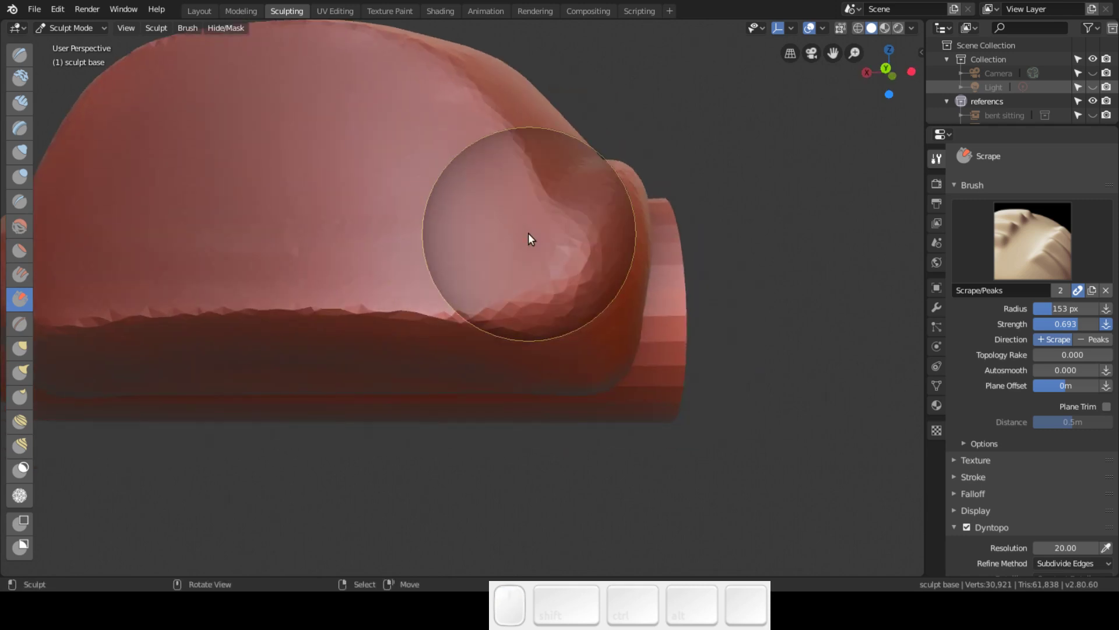
pyautogui.press('KP_5')
pyautogui.press('KP_3')
pyautogui.moveTo(625, 363)
pyautogui.keyDown('ctrl'); pyautogui.mouseDown()
pyautogui.moveTo(663, 352)
pyautogui.moveTo(660, 323)
pyautogui.mouseUp(); pyautogui.keyUp('ctrl')
# - Try to scrape the sloping rear roof with the brush at strength 0.693
pyautogui.moveTo(660, 323); pyautogui.dragTo(434, 387, button='middle')
pyautogui.scroll(-6, 443, 303)
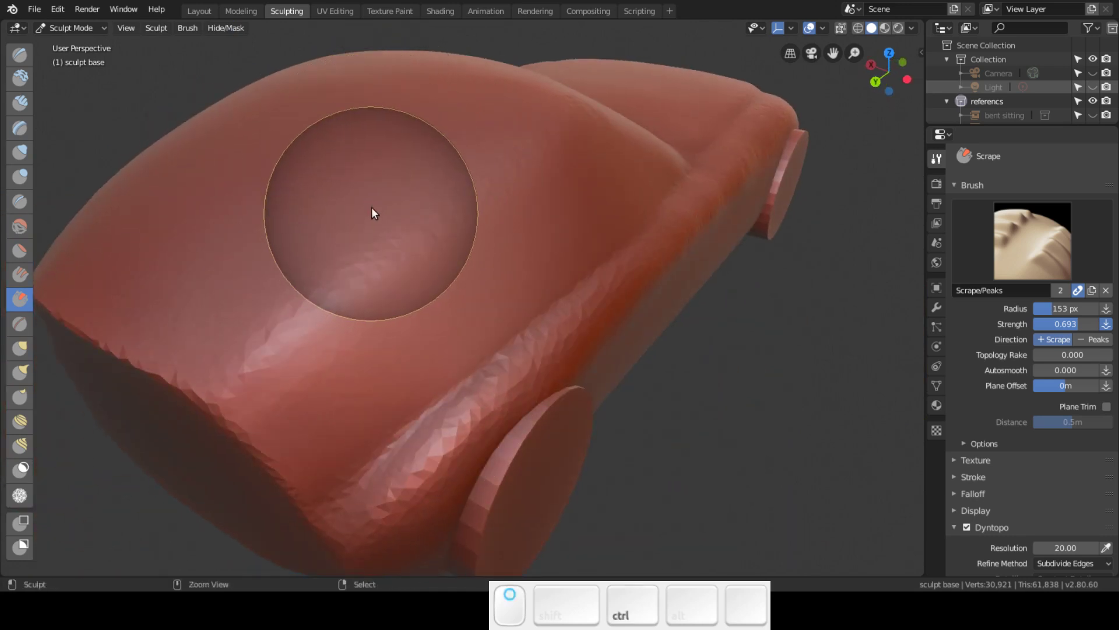
pyautogui.scroll(6, 371, 192)
pyautogui.scroll(-5, 371, 190)
pyautogui.scroll(5, 385, 282)
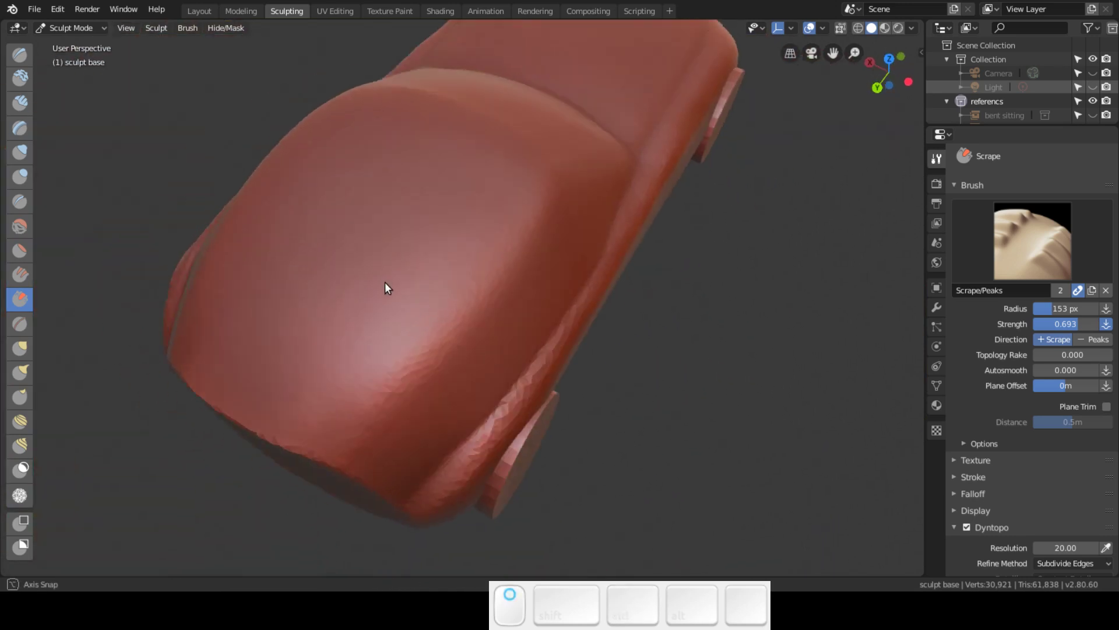
pyautogui.moveTo(385, 281); pyautogui.dragTo(367, 310, button='middle')
pyautogui.moveTo(368, 310)
pyautogui.mouseDown()
pyautogui.moveTo(434, 237)
pyautogui.moveTo(311, 402)
pyautogui.moveTo(378, 263)
pyautogui.moveTo(286, 364)
pyautogui.moveTo(327, 295)
pyautogui.mouseUp()
pyautogui.hotkey('ctrl', 'z')
pyautogui.hotkey('ctrl', 'z')
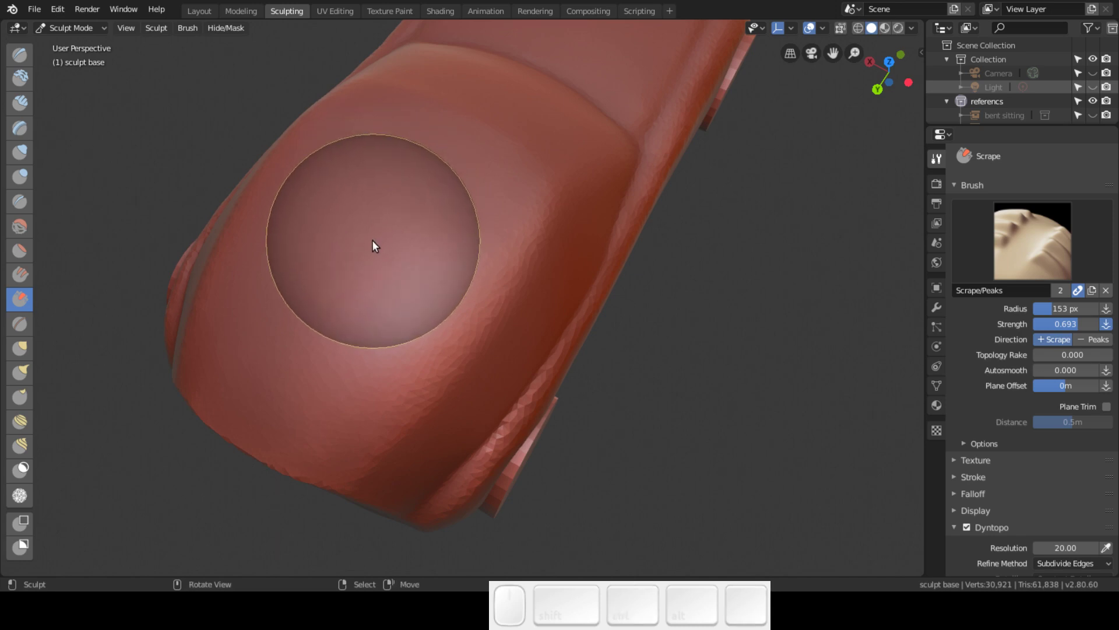
# - Lower the Scrape strength to 0.307 and flatten the sloping rear roof down toward the tail edge
pyautogui.hotkey('shift', 'f')
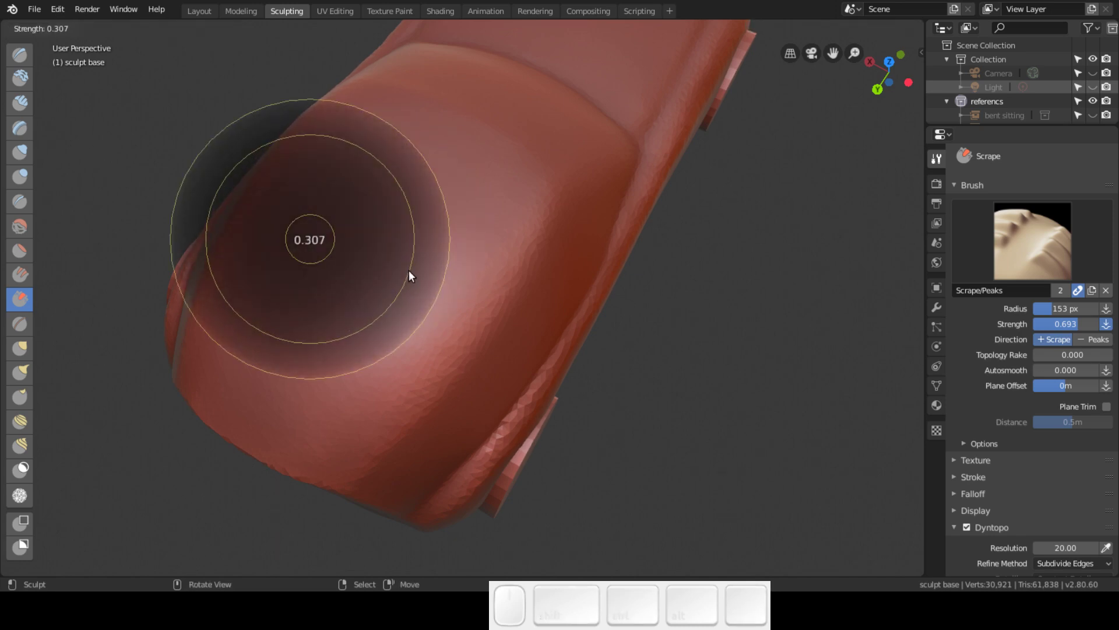
pyautogui.click(409, 272)
pyautogui.moveTo(445, 233)
pyautogui.mouseDown()
pyautogui.moveTo(309, 393)
pyautogui.moveTo(390, 214)
pyautogui.moveTo(315, 282)
pyautogui.moveTo(260, 357)
pyautogui.moveTo(290, 320)
pyautogui.moveTo(407, 255)
pyautogui.moveTo(435, 279)
pyautogui.moveTo(380, 404)
pyautogui.moveTo(337, 421)
pyautogui.moveTo(425, 239)
pyautogui.moveTo(306, 289)
pyautogui.moveTo(368, 216)
pyautogui.moveTo(302, 327)
pyautogui.mouseUp()
pyautogui.moveTo(301, 327)
pyautogui.mouseDown(button='middle')
pyautogui.moveTo(368, 215)
pyautogui.moveTo(484, 235)
pyautogui.moveTo(614, 197)
pyautogui.moveTo(667, 219)
pyautogui.moveTo(557, 243)
pyautogui.moveTo(522, 225)
pyautogui.mouseUp(button='middle')
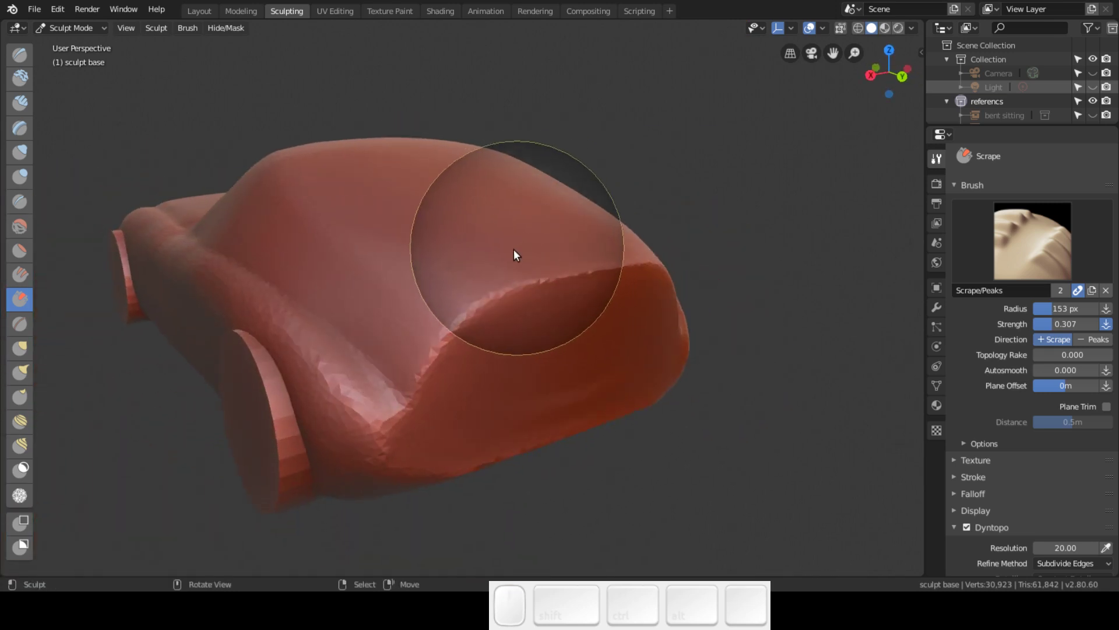
# - Set the Scrape strength to 0.354 and radius to 121 px, and scrape the rear roof slope further
pyautogui.hotkey('shift', 'f')
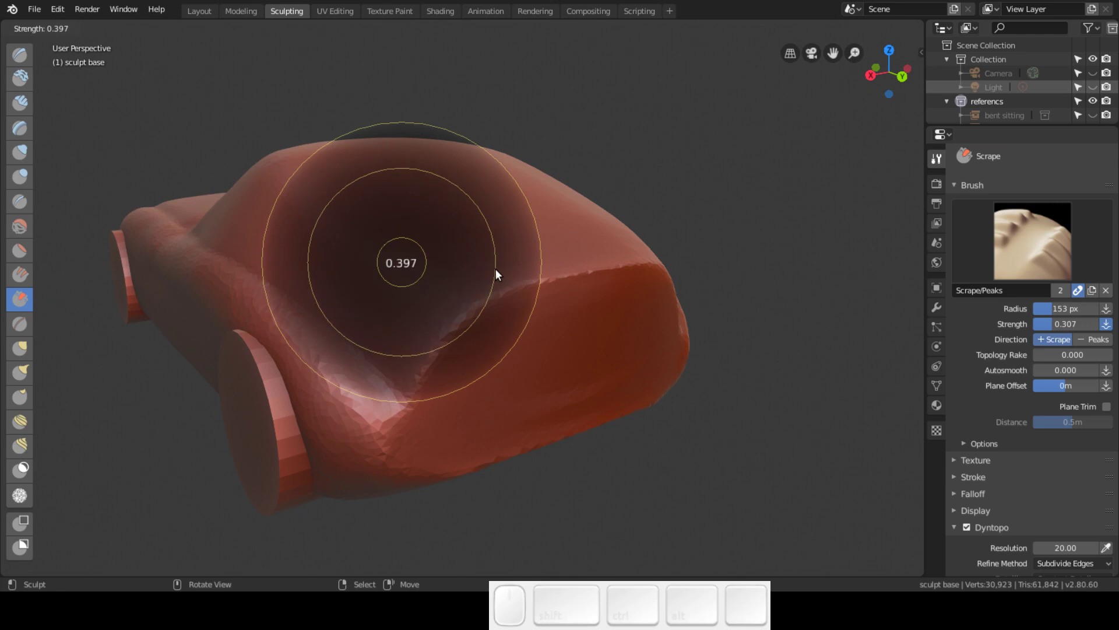
pyautogui.click(496, 268)
pyautogui.moveTo(538, 253)
pyautogui.mouseDown(button='middle')
pyautogui.moveTo(466, 277)
pyautogui.moveTo(405, 350)
pyautogui.mouseUp(button='middle')
pyautogui.press('f')
pyautogui.click(392, 355)
pyautogui.moveTo(421, 316)
pyautogui.mouseDown()
pyautogui.moveTo(354, 411)
pyautogui.moveTo(402, 272)
pyautogui.moveTo(344, 278)
pyautogui.moveTo(260, 380)
pyautogui.moveTo(323, 214)
pyautogui.moveTo(247, 375)
pyautogui.moveTo(245, 429)
pyautogui.moveTo(433, 303)
pyautogui.moveTo(353, 243)
pyautogui.moveTo(299, 269)
pyautogui.moveTo(332, 270)
pyautogui.mouseUp()
pyautogui.moveTo(332, 271)
pyautogui.mouseDown(button='middle')
pyautogui.moveTo(366, 226)
pyautogui.moveTo(398, 211)
pyautogui.moveTo(478, 204)
pyautogui.moveTo(499, 219)
pyautogui.mouseUp(button='middle')
pyautogui.press('3')
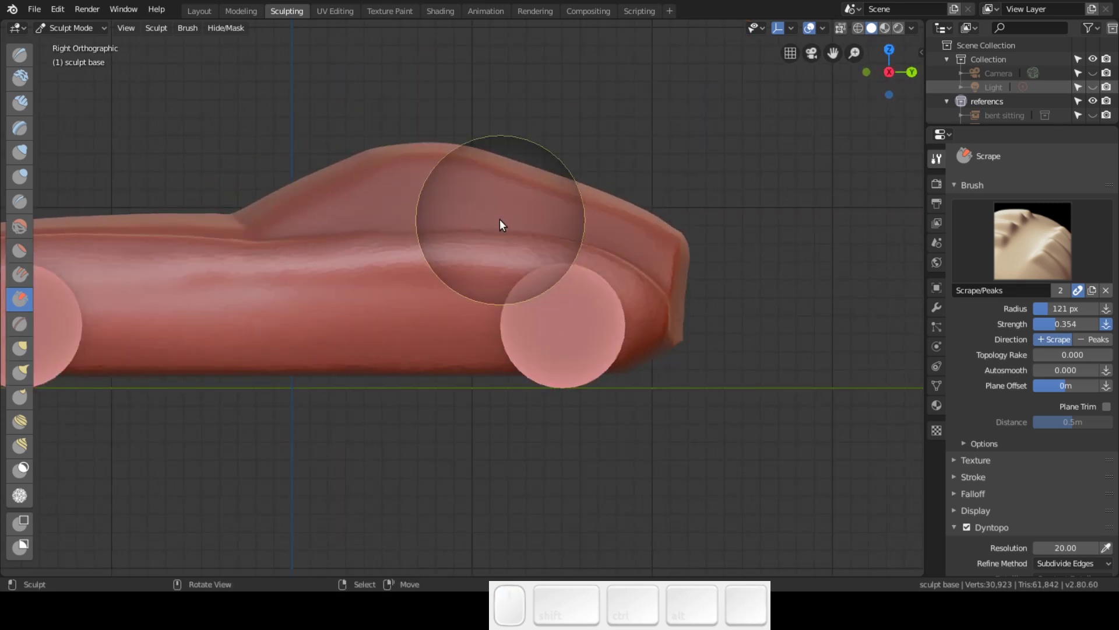
# - Scrape the roof hump into an even fastback line from the windshield top to the tail, checking the side profile
pyautogui.moveTo(495, 340); pyautogui.dragTo(548, 439, button='middle')
pyautogui.moveTo(454, 333)
pyautogui.mouseDown()
pyautogui.moveTo(429, 297)
pyautogui.moveTo(489, 371)
pyautogui.moveTo(492, 295)
pyautogui.moveTo(443, 312)
pyautogui.moveTo(457, 280)
pyautogui.moveTo(502, 417)
pyautogui.moveTo(509, 223)
pyautogui.moveTo(612, 242)
pyautogui.moveTo(667, 292)
pyautogui.moveTo(667, 342)
pyautogui.moveTo(560, 302)
pyautogui.moveTo(592, 210)
pyautogui.moveTo(685, 186)
pyautogui.mouseUp()
pyautogui.press('KP_3')
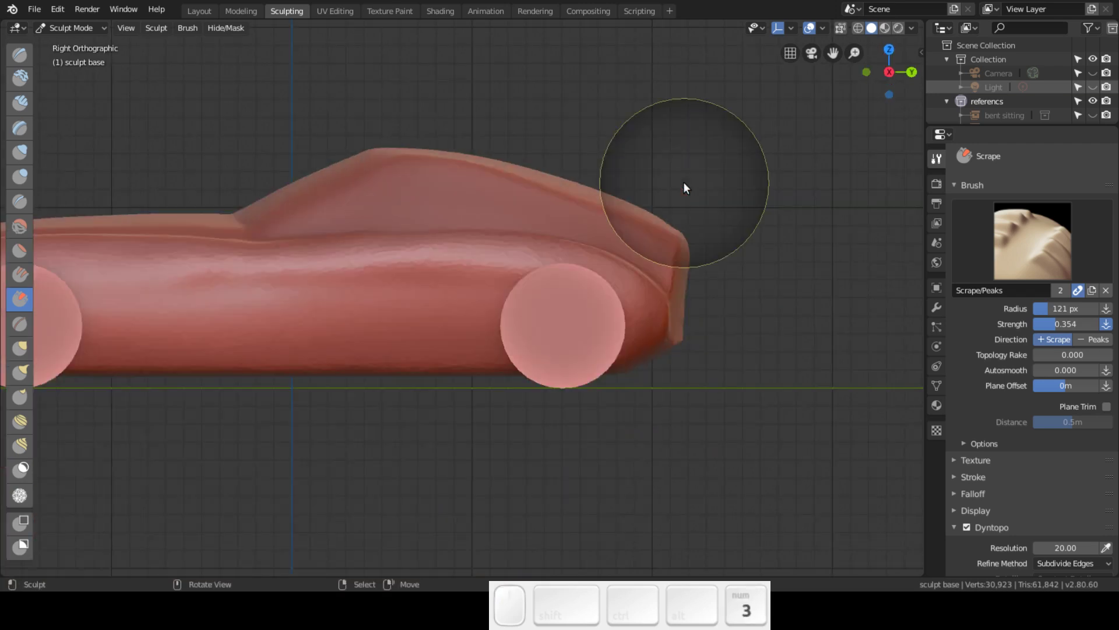
pyautogui.moveTo(564, 235)
pyautogui.keyDown('ctrl'); pyautogui.mouseDown(button='middle')
pyautogui.moveTo(569, 188)
pyautogui.moveTo(570, 375)
pyautogui.moveTo(524, 317)
pyautogui.moveTo(501, 376)
pyautogui.moveTo(441, 405)
pyautogui.moveTo(337, 351)
pyautogui.moveTo(423, 351)
pyautogui.moveTo(407, 271)
pyautogui.moveTo(453, 263)
pyautogui.moveTo(402, 248)
pyautogui.moveTo(428, 242)
pyautogui.mouseUp(button='middle'); pyautogui.keyUp('ctrl')
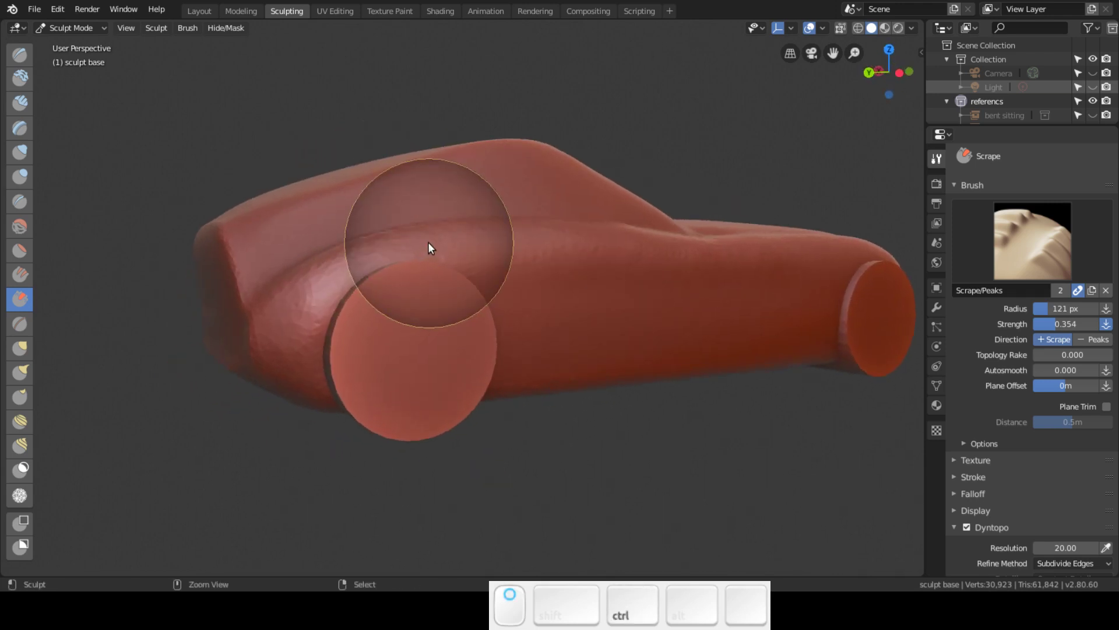
pyautogui.press('KP_3')
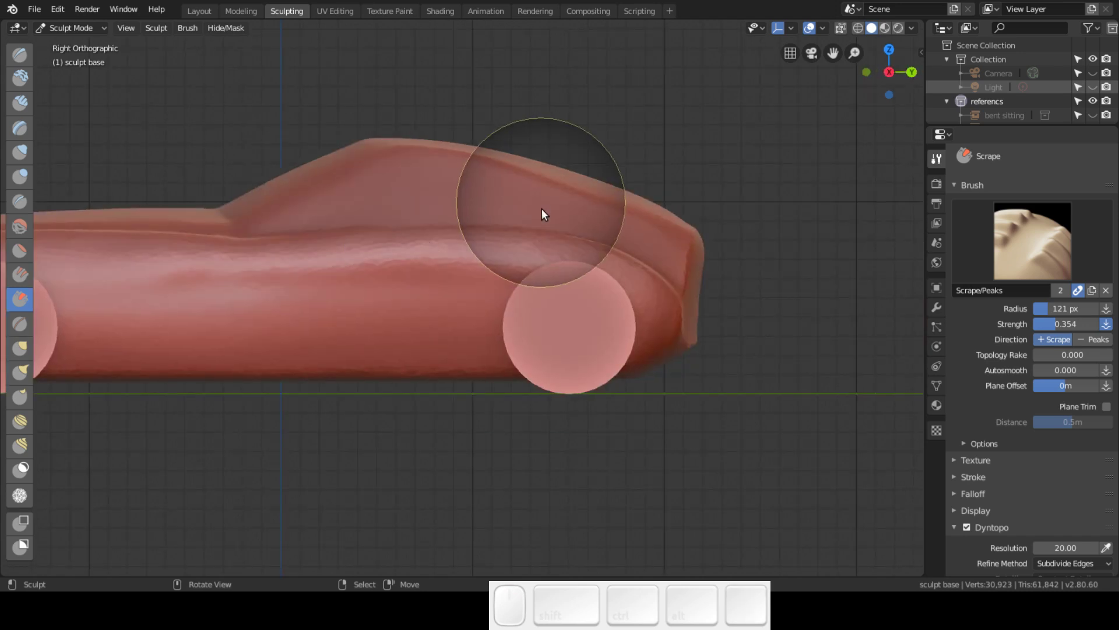
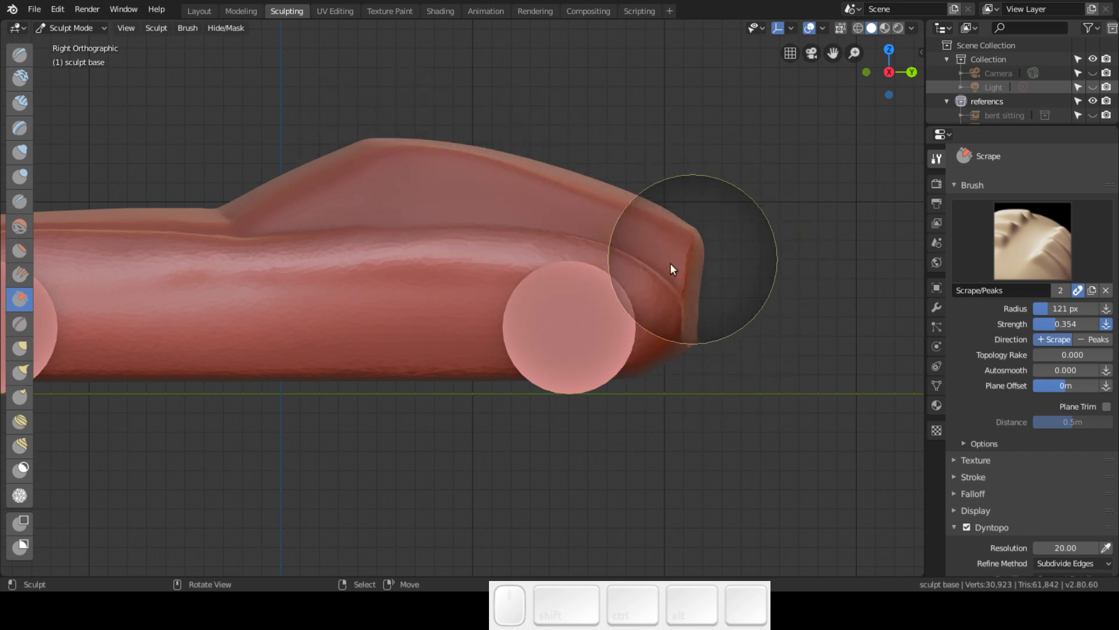
# - Reduce the Scrape radius to 40 px and scrape along the roof's side edge to define it against the cabin side
pyautogui.moveTo(561, 339); pyautogui.dragTo(372, 404, button='middle')
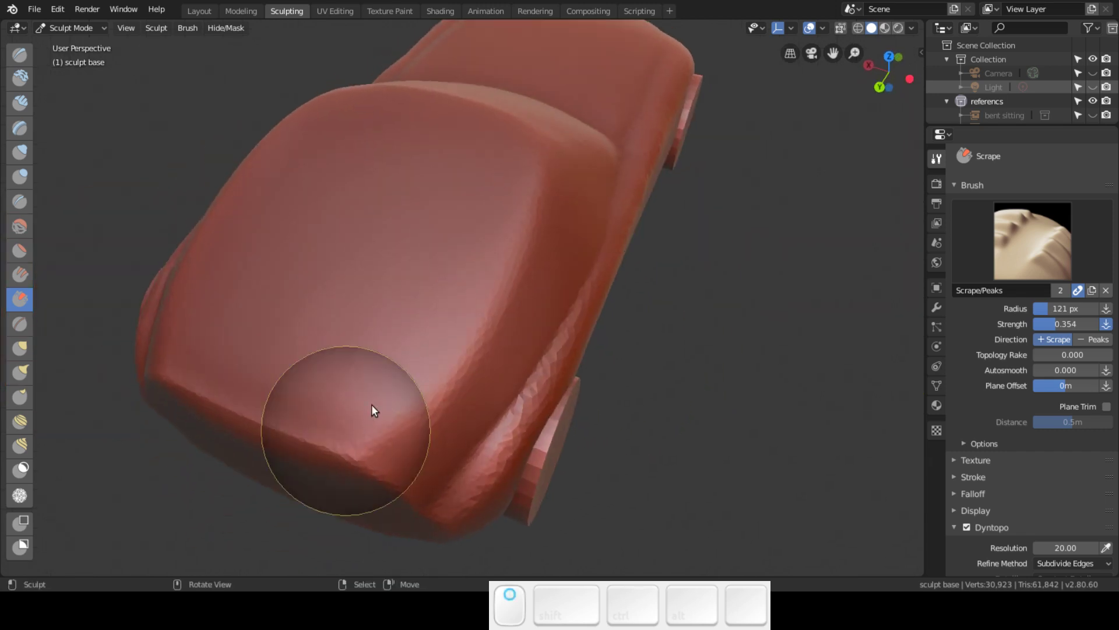
pyautogui.press('f')
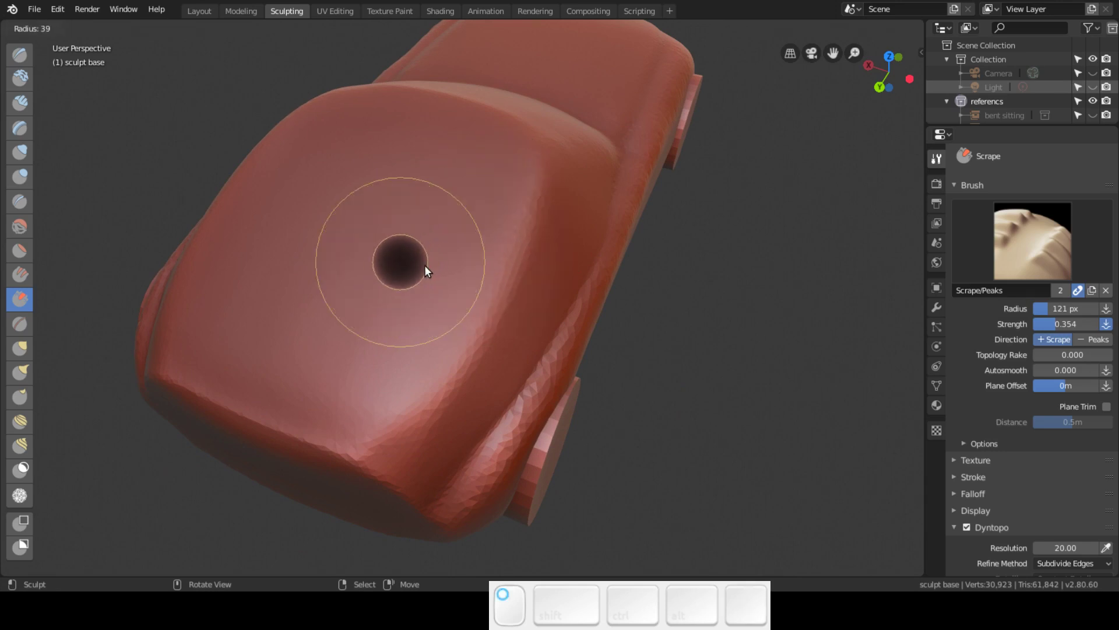
pyautogui.click(424, 265)
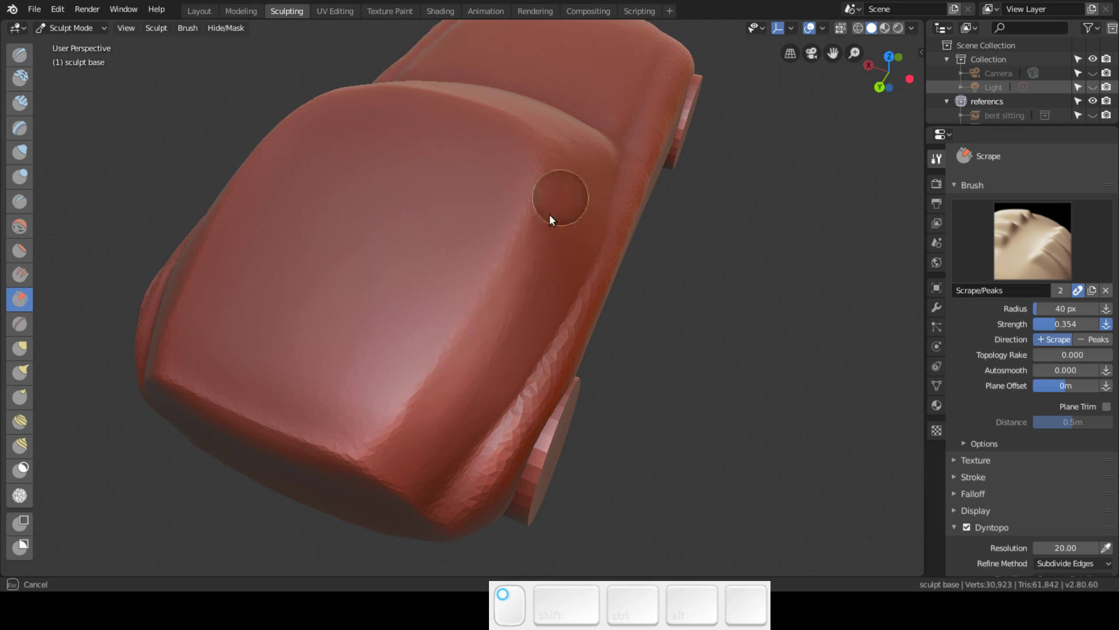
pyautogui.moveTo(424, 453); pyautogui.dragTo(455, 229, button='middle')
pyautogui.press('KP_3')
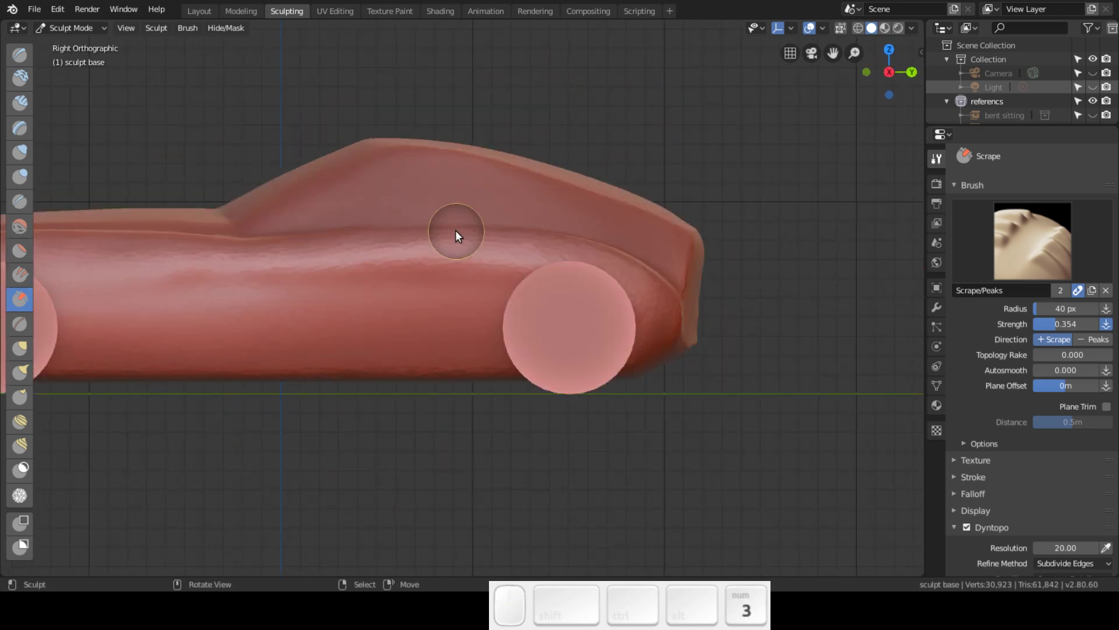
pyautogui.moveTo(409, 170)
pyautogui.mouseDown()
pyautogui.moveTo(685, 253)
pyautogui.moveTo(442, 225)
pyautogui.mouseUp()
pyautogui.moveTo(442, 225)
pyautogui.mouseDown(button='middle')
pyautogui.moveTo(456, 355)
pyautogui.moveTo(489, 392)
pyautogui.mouseUp(button='middle')
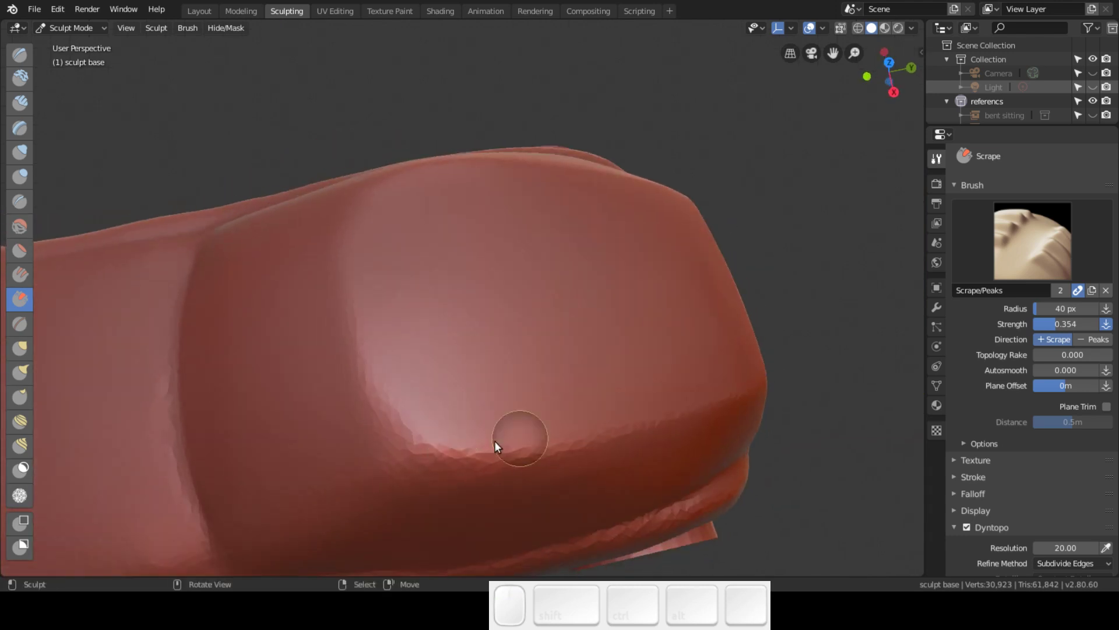
# - Switch to the Draw brush and build up a raised ridge along the cabin's side edge from roof to tail
pyautogui.click(20, 54)
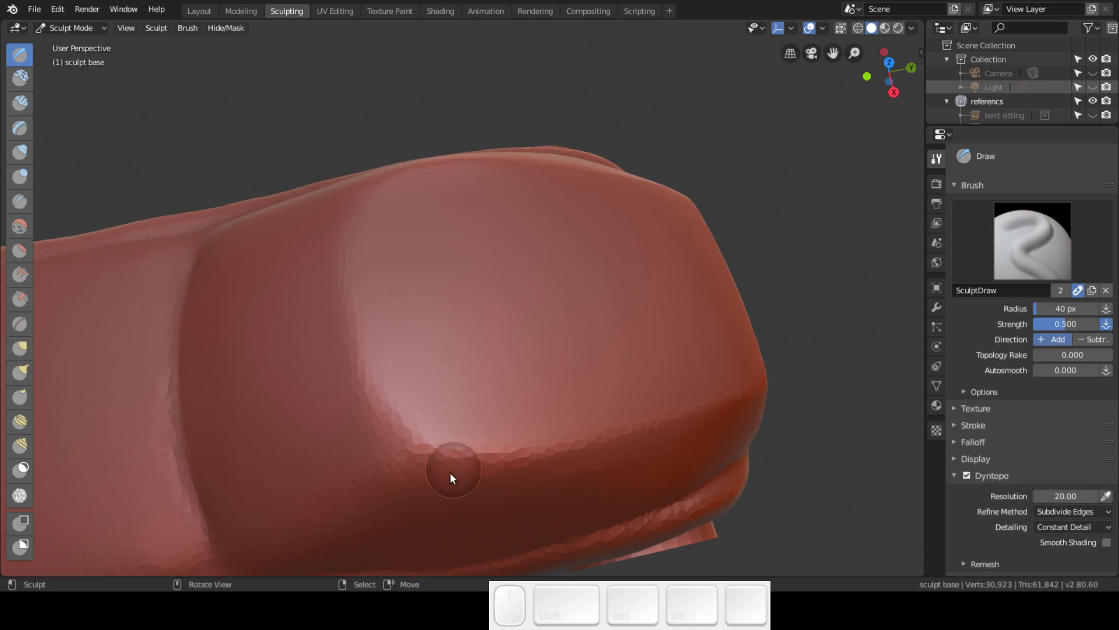
pyautogui.moveTo(417, 473)
pyautogui.mouseDown()
pyautogui.moveTo(638, 412)
pyautogui.moveTo(853, 380)
pyautogui.mouseUp()
pyautogui.moveTo(851, 380)
pyautogui.mouseDown(button='middle')
pyautogui.moveTo(743, 262)
pyautogui.moveTo(737, 308)
pyautogui.moveTo(755, 325)
pyautogui.mouseUp(button='middle')
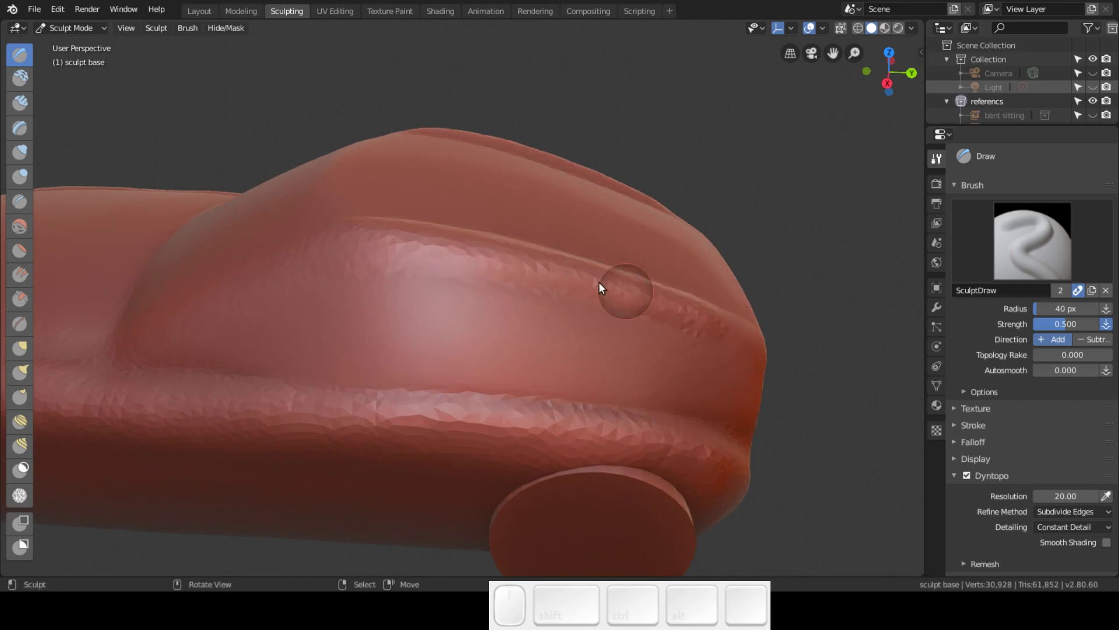
pyautogui.moveTo(800, 345)
pyautogui.mouseDown(button='middle')
pyautogui.moveTo(644, 295)
pyautogui.moveTo(470, 344)
pyautogui.mouseUp(button='middle')
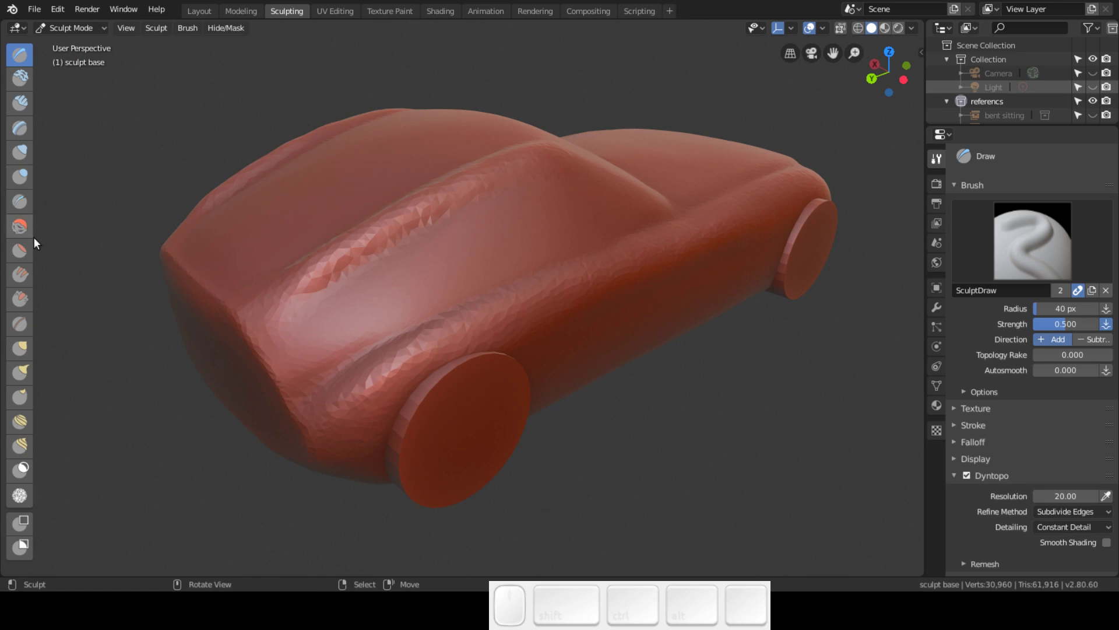
# - Switch to the Smooth brush and smooth the rough ridges along the cabin sides and the rear corners
pyautogui.click(20, 227)
pyautogui.moveTo(175, 196)
pyautogui.mouseDown()
pyautogui.moveTo(475, 192)
pyautogui.moveTo(397, 207)
pyautogui.mouseUp()
pyautogui.moveTo(425, 195)
pyautogui.mouseDown(button='middle')
pyautogui.moveTo(580, 154)
pyautogui.moveTo(672, 195)
pyautogui.moveTo(566, 214)
pyautogui.mouseUp(button='middle')
pyautogui.moveTo(603, 202)
pyautogui.mouseDown()
pyautogui.moveTo(550, 233)
pyautogui.moveTo(580, 225)
pyautogui.moveTo(492, 200)
pyautogui.moveTo(752, 299)
pyautogui.mouseUp()
pyautogui.moveTo(631, 285); pyautogui.dragTo(578, 310, button='middle')
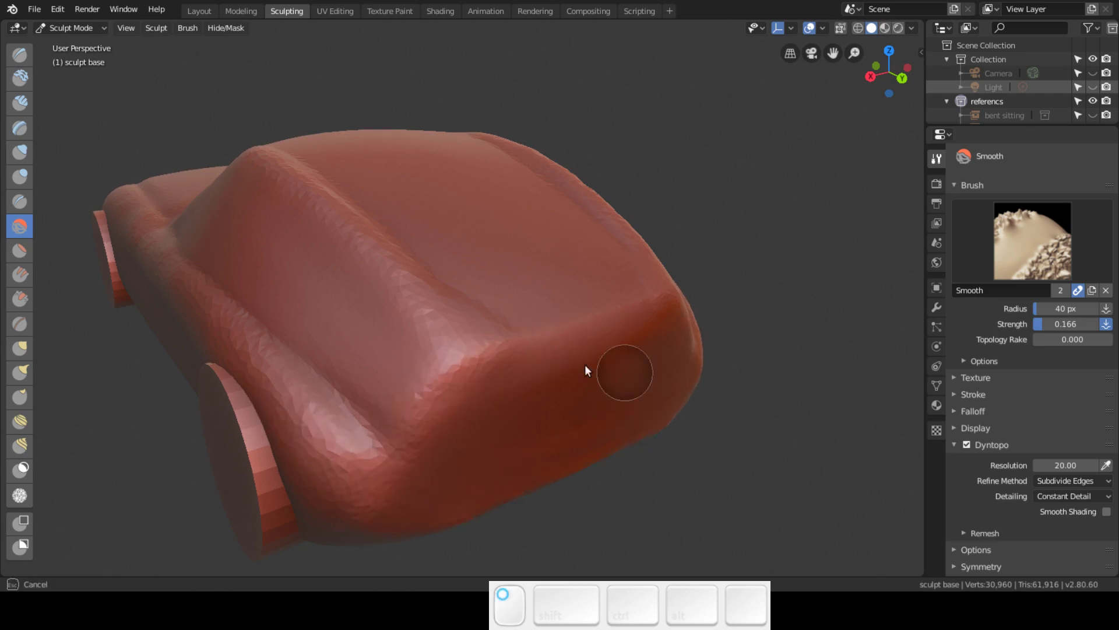
pyautogui.moveTo(594, 346); pyautogui.dragTo(400, 327, button='middle')
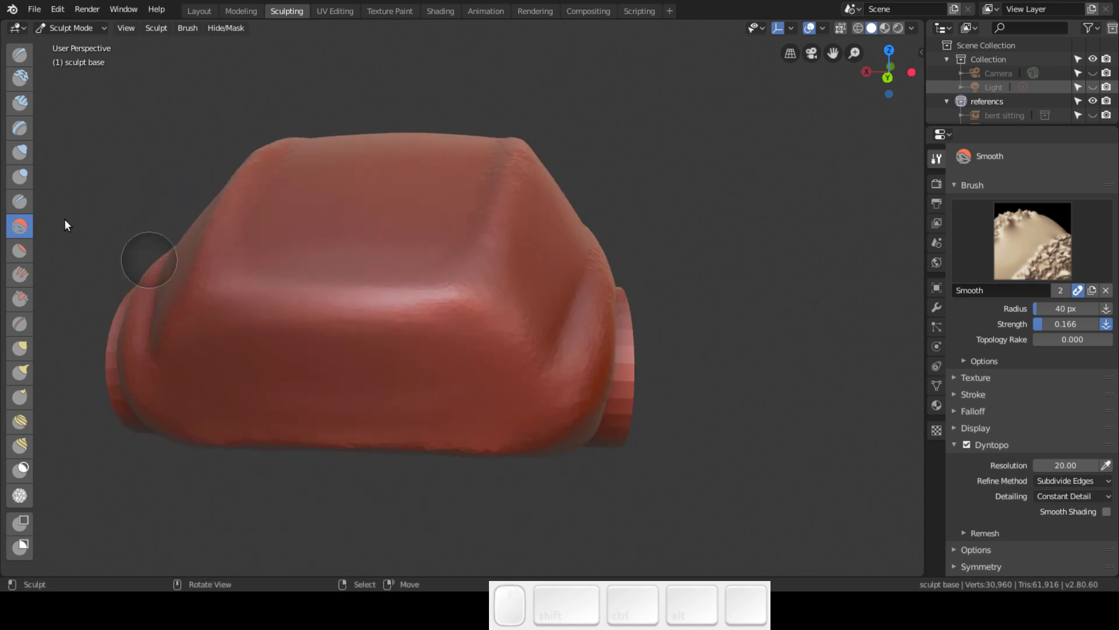
# - Scrape the edge of the rear roof with the Scrape brush, and smooth the ridge along the roof's side
pyautogui.click(28, 300)
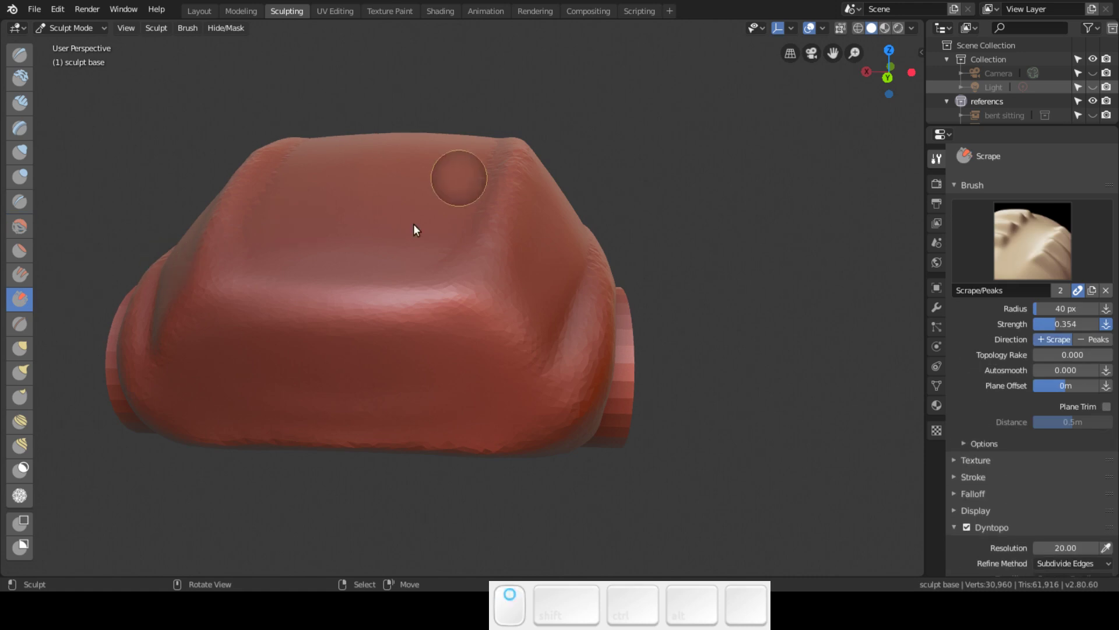
pyautogui.moveTo(414, 231); pyautogui.dragTo(388, 254, button='middle')
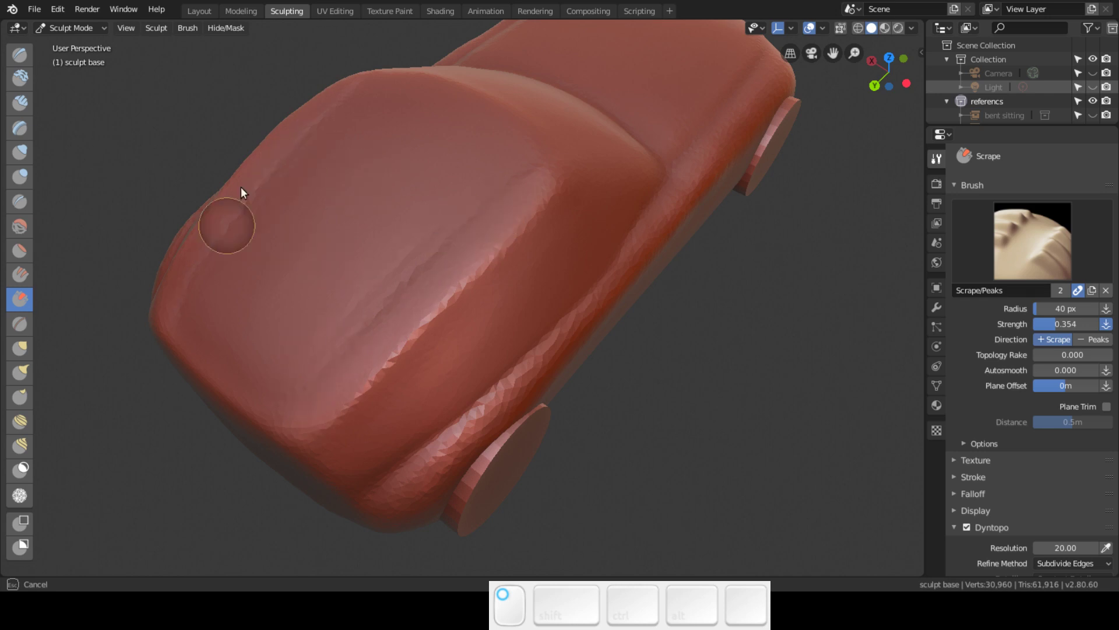
pyautogui.click(21, 228)
pyautogui.moveTo(318, 115)
pyautogui.mouseDown()
pyautogui.moveTo(228, 230)
pyautogui.moveTo(245, 192)
pyautogui.moveTo(352, 105)
pyautogui.moveTo(283, 345)
pyautogui.moveTo(304, 372)
pyautogui.moveTo(346, 363)
pyautogui.moveTo(504, 232)
pyautogui.moveTo(345, 372)
pyautogui.moveTo(216, 323)
pyautogui.moveTo(174, 321)
pyautogui.moveTo(384, 388)
pyautogui.mouseUp()
pyautogui.moveTo(383, 389)
pyautogui.mouseDown(button='middle')
pyautogui.moveTo(444, 298)
pyautogui.moveTo(547, 246)
pyautogui.moveTo(746, 248)
pyautogui.moveTo(683, 266)
pyautogui.mouseUp(button='middle')
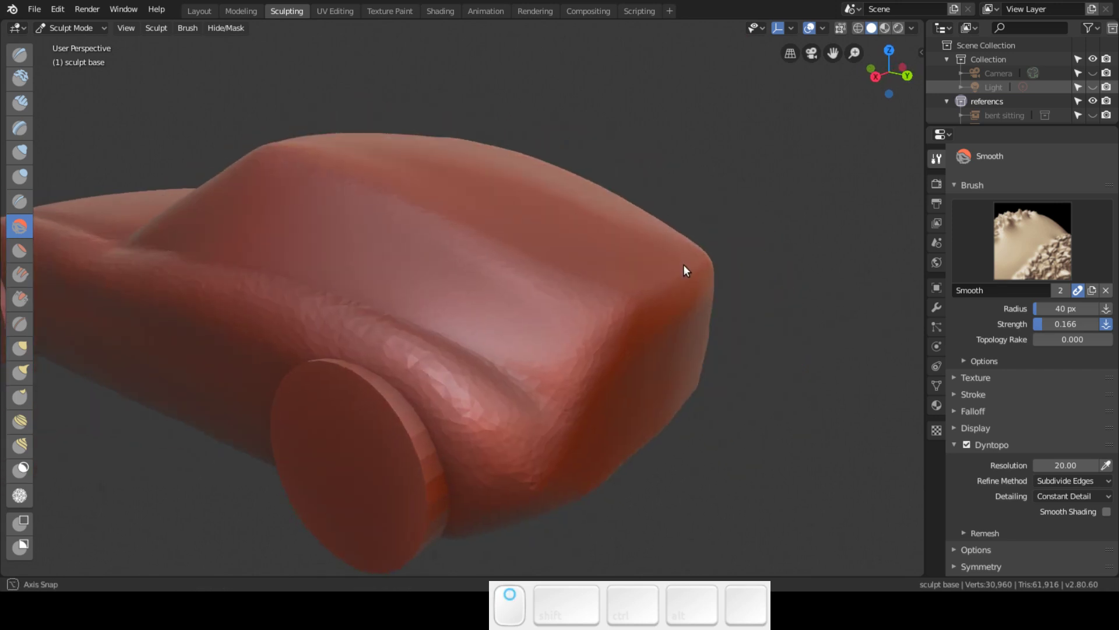
# - Smooth the edge between the roof and the cabin side, from the windshield corner toward the tail
pyautogui.moveTo(489, 242); pyautogui.dragTo(517, 245, button='middle')
pyautogui.moveTo(465, 308)
pyautogui.mouseDown()
pyautogui.moveTo(431, 331)
pyautogui.moveTo(449, 330)
pyautogui.mouseUp()
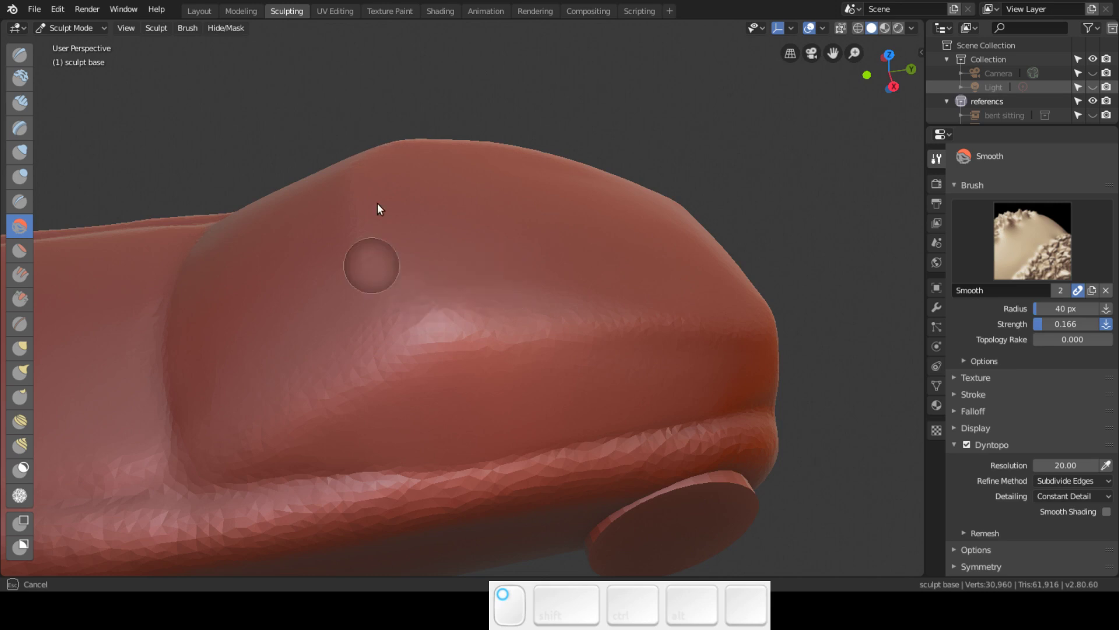
pyautogui.moveTo(403, 318)
pyautogui.mouseDown()
pyautogui.moveTo(431, 277)
pyautogui.moveTo(486, 305)
pyautogui.mouseUp()
pyautogui.press('KP_3')
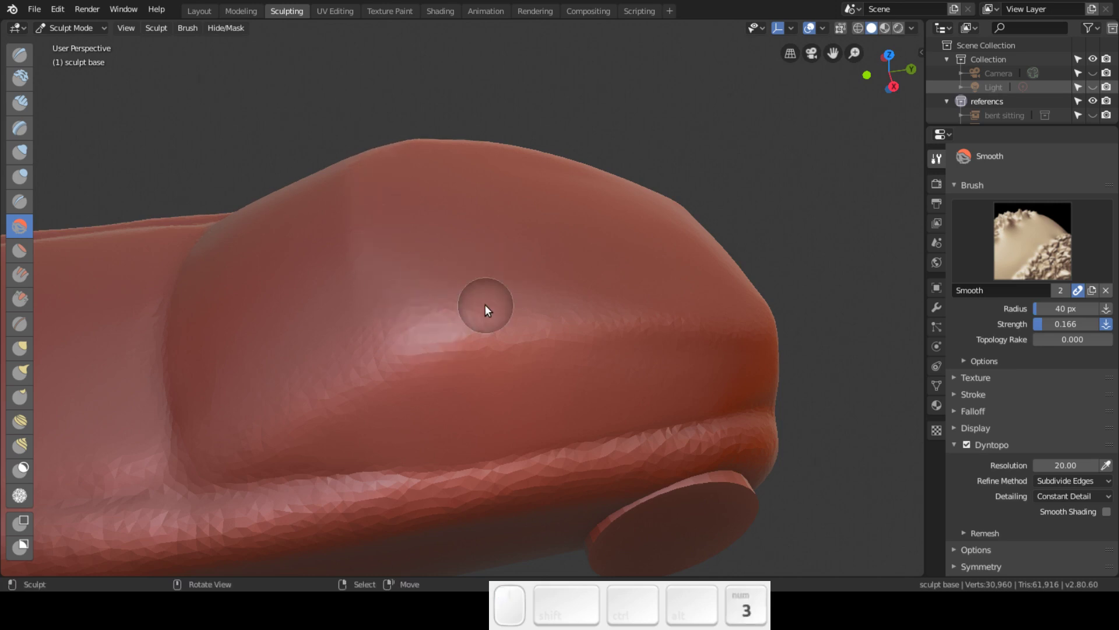
pyautogui.moveTo(507, 302)
pyautogui.keyDown('ctrl'); pyautogui.mouseDown(button='middle')
pyautogui.moveTo(517, 292)
pyautogui.moveTo(501, 401)
pyautogui.moveTo(492, 346)
pyautogui.moveTo(428, 379)
pyautogui.moveTo(370, 375)
pyautogui.moveTo(378, 236)
pyautogui.moveTo(385, 256)
pyautogui.moveTo(393, 212)
pyautogui.moveTo(403, 307)
pyautogui.moveTo(377, 271)
pyautogui.mouseUp(button='middle'); pyautogui.keyUp('ctrl')
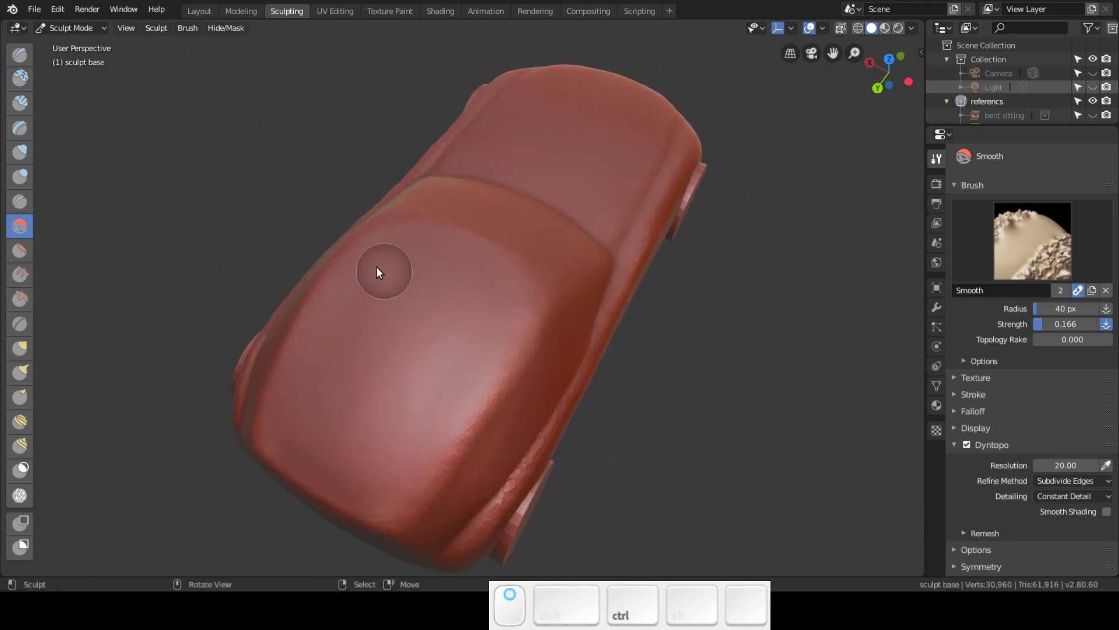
# - Add short Clay Strips strokes to the roof and cabin surface
pyautogui.click(20, 102)
pyautogui.moveTo(361, 304)
pyautogui.mouseDown()
pyautogui.moveTo(311, 399)
pyautogui.moveTo(389, 252)
pyautogui.moveTo(266, 449)
pyautogui.moveTo(378, 245)
pyautogui.moveTo(321, 340)
pyautogui.moveTo(387, 251)
pyautogui.moveTo(411, 253)
pyautogui.moveTo(295, 470)
pyautogui.moveTo(385, 334)
pyautogui.moveTo(434, 288)
pyautogui.moveTo(339, 445)
pyautogui.moveTo(393, 269)
pyautogui.moveTo(265, 472)
pyautogui.moveTo(346, 324)
pyautogui.mouseUp()
pyautogui.moveTo(347, 323)
pyautogui.mouseDown(button='middle')
pyautogui.moveTo(381, 249)
pyautogui.moveTo(592, 248)
pyautogui.moveTo(519, 268)
pyautogui.moveTo(464, 313)
pyautogui.mouseUp(button='middle')
pyautogui.moveTo(551, 335)
pyautogui.mouseDown()
pyautogui.moveTo(491, 273)
pyautogui.moveTo(488, 242)
pyautogui.moveTo(559, 307)
pyautogui.moveTo(615, 321)
pyautogui.mouseUp()
# - Blend the roof and cabin surfaces with the Smooth brush and check the side profile
pyautogui.click(19, 227)
pyautogui.moveTo(540, 252)
pyautogui.mouseDown(button='middle')
pyautogui.moveTo(277, 368)
pyautogui.moveTo(400, 231)
pyautogui.mouseUp(button='middle')
pyautogui.moveTo(399, 231)
pyautogui.mouseDown()
pyautogui.moveTo(362, 249)
pyautogui.moveTo(355, 228)
pyautogui.moveTo(415, 242)
pyautogui.moveTo(404, 291)
pyautogui.moveTo(432, 314)
pyautogui.moveTo(370, 432)
pyautogui.moveTo(324, 395)
pyautogui.moveTo(290, 405)
pyautogui.moveTo(370, 242)
pyautogui.moveTo(285, 330)
pyautogui.moveTo(294, 474)
pyautogui.moveTo(315, 345)
pyautogui.moveTo(400, 272)
pyautogui.moveTo(489, 320)
pyautogui.moveTo(495, 303)
pyautogui.moveTo(463, 282)
pyautogui.moveTo(493, 327)
pyautogui.moveTo(488, 374)
pyautogui.moveTo(335, 497)
pyautogui.moveTo(448, 438)
pyautogui.moveTo(413, 461)
pyautogui.moveTo(520, 341)
pyautogui.mouseUp()
pyautogui.moveTo(520, 341)
pyautogui.mouseDown(button='middle')
pyautogui.moveTo(620, 228)
pyautogui.moveTo(667, 229)
pyautogui.moveTo(577, 262)
pyautogui.moveTo(562, 301)
pyautogui.mouseUp(button='middle')
pyautogui.moveTo(563, 302)
pyautogui.mouseDown()
pyautogui.moveTo(368, 343)
pyautogui.moveTo(485, 361)
pyautogui.moveTo(371, 342)
pyautogui.moveTo(419, 400)
pyautogui.moveTo(377, 415)
pyautogui.moveTo(468, 427)
pyautogui.moveTo(297, 419)
pyautogui.moveTo(517, 412)
pyautogui.mouseUp()
pyautogui.moveTo(517, 411)
pyautogui.mouseDown(button='middle')
pyautogui.moveTo(342, 374)
pyautogui.moveTo(378, 337)
pyautogui.moveTo(378, 310)
pyautogui.mouseUp(button='middle')
pyautogui.press('KP_3')
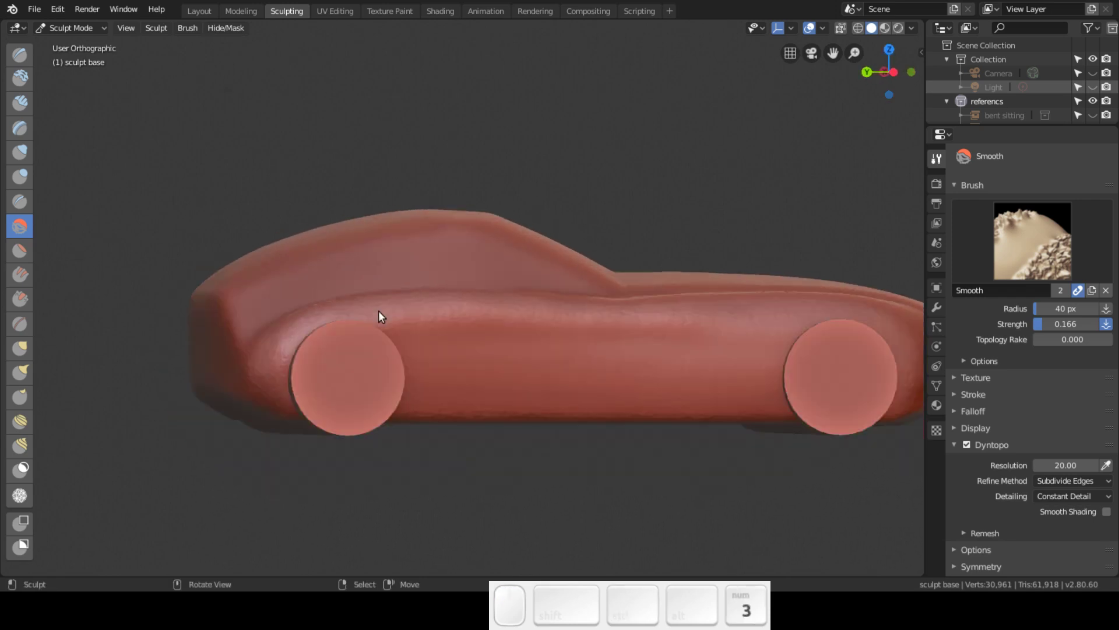
pyautogui.moveTo(600, 326)
pyautogui.mouseDown(button='middle')
pyautogui.moveTo(650, 482)
pyautogui.moveTo(655, 394)
pyautogui.mouseUp(button='middle')
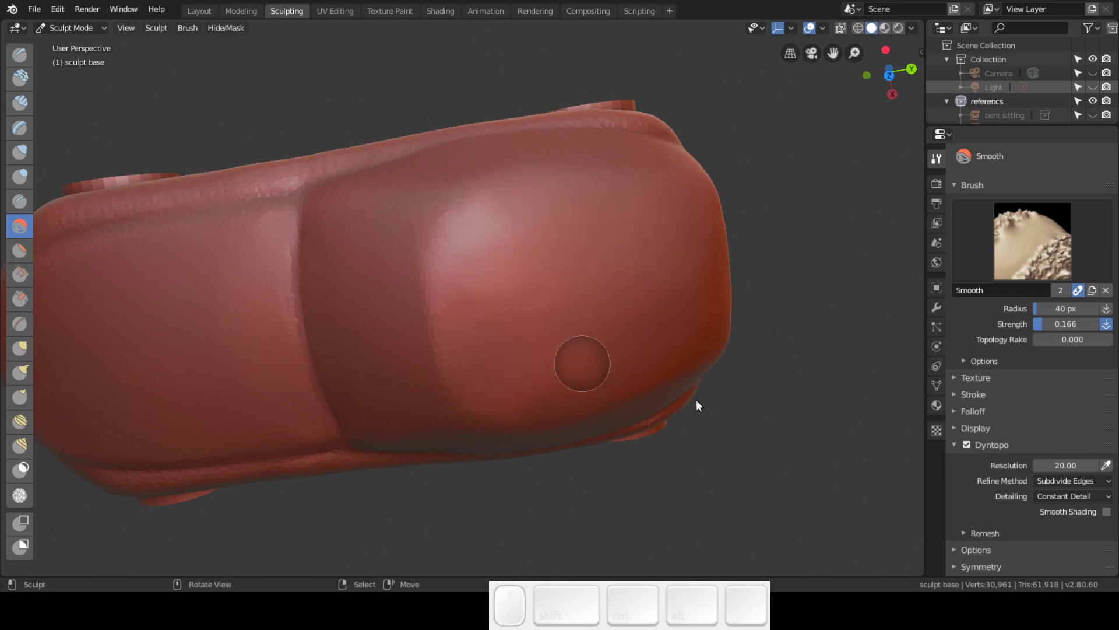
# - Set the Dyntopo resolution to 25
pyautogui.click(1067, 464)
pyautogui.write('20.0')
pyautogui.press('BackSpace')
pyautogui.press('BackSpace')
pyautogui.press('BackSpace')
pyautogui.write('5')
pyautogui.press('Return')
# - Try a Flatten stroke along the front fender, undo it, and set the Flatten strength to 0.343 and radius to 76 px
pyautogui.moveTo(392, 365)
pyautogui.keyDown('shift'); pyautogui.mouseDown(button='middle')
pyautogui.moveTo(391, 350)
pyautogui.moveTo(473, 302)
pyautogui.moveTo(368, 272)
pyautogui.moveTo(350, 280)
pyautogui.mouseUp(button='middle'); pyautogui.keyUp('shift')
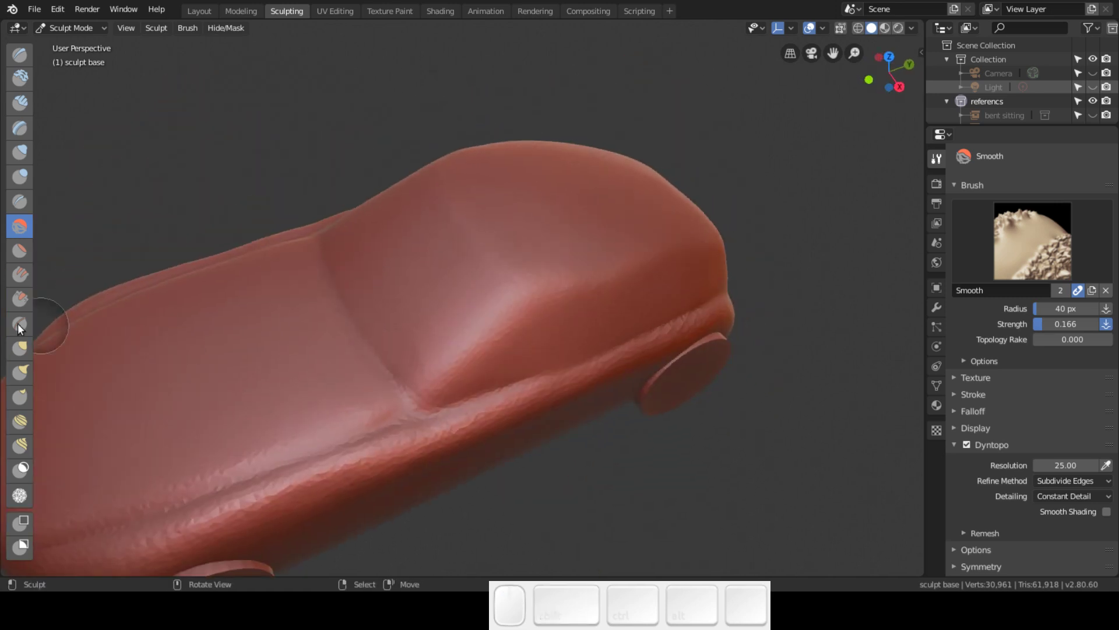
pyautogui.click(20, 251)
pyautogui.scroll(-3, 413, 368)
pyautogui.moveTo(485, 321); pyautogui.dragTo(396, 389, button='middle')
pyautogui.moveTo(396, 389); pyautogui.dragTo(361, 408)
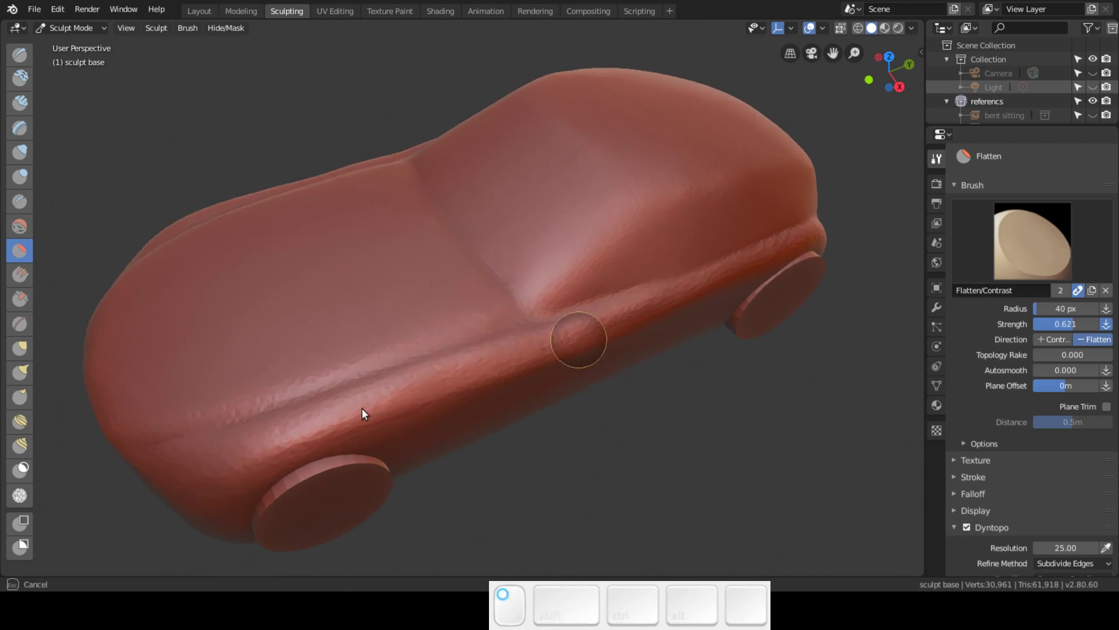
pyautogui.hotkey('ctrl', 'z')
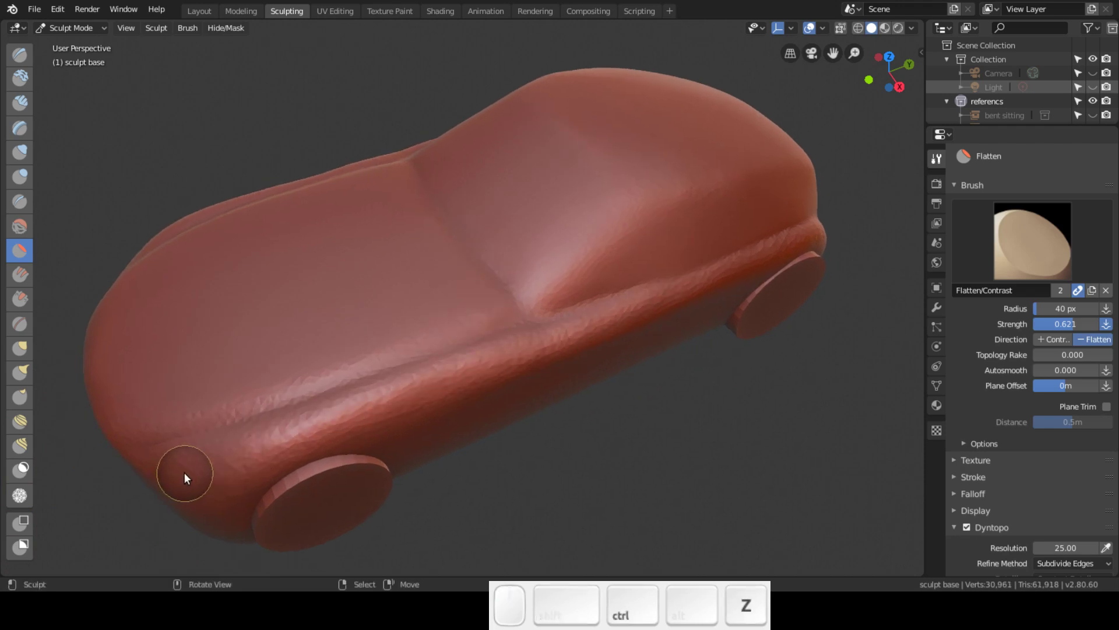
pyautogui.hotkey('shift', 'f')
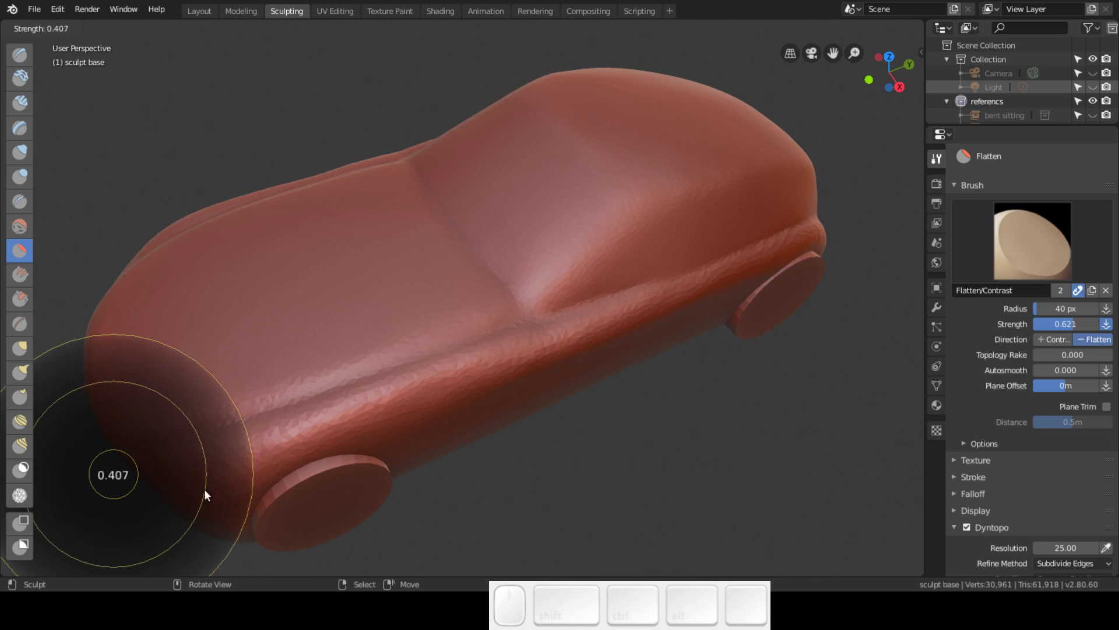
pyautogui.click(212, 496)
pyautogui.press('f')
pyautogui.click(227, 478)
# - Flatten the fenders and body sides with long strokes along the length of the car
pyautogui.moveTo(226, 478)
pyautogui.mouseDown()
pyautogui.moveTo(833, 239)
pyautogui.moveTo(306, 419)
pyautogui.moveTo(417, 325)
pyautogui.moveTo(813, 162)
pyautogui.moveTo(802, 145)
pyautogui.moveTo(92, 394)
pyautogui.moveTo(608, 112)
pyautogui.moveTo(779, 96)
pyautogui.moveTo(650, 275)
pyautogui.mouseUp()
pyautogui.moveTo(649, 275); pyautogui.dragTo(595, 237, button='middle')
pyautogui.moveTo(282, 287)
pyautogui.mouseDown()
pyautogui.moveTo(830, 330)
pyautogui.moveTo(103, 316)
pyautogui.moveTo(872, 384)
pyautogui.moveTo(212, 310)
pyautogui.moveTo(550, 299)
pyautogui.moveTo(885, 331)
pyautogui.mouseUp()
pyautogui.moveTo(884, 327); pyautogui.dragTo(535, 343, button='middle')
pyautogui.moveTo(536, 343)
pyautogui.mouseDown()
pyautogui.moveTo(320, 317)
pyautogui.moveTo(460, 248)
pyautogui.moveTo(171, 288)
pyautogui.moveTo(583, 326)
pyautogui.mouseUp()
pyautogui.moveTo(587, 332); pyautogui.dragTo(389, 293, button='middle')
pyautogui.moveTo(203, 238); pyautogui.dragTo(579, 315, button='middle')
pyautogui.moveTo(350, 256)
pyautogui.mouseDown()
pyautogui.moveTo(110, 375)
pyautogui.moveTo(715, 309)
pyautogui.moveTo(679, 352)
pyautogui.mouseUp()
pyautogui.moveTo(679, 352); pyautogui.dragTo(557, 338, button='middle')
pyautogui.moveTo(558, 339)
pyautogui.mouseDown()
pyautogui.moveTo(580, 300)
pyautogui.moveTo(686, 330)
pyautogui.moveTo(510, 359)
pyautogui.moveTo(797, 362)
pyautogui.moveTo(527, 306)
pyautogui.moveTo(737, 294)
pyautogui.moveTo(655, 354)
pyautogui.mouseUp()
pyautogui.moveTo(655, 355); pyautogui.dragTo(483, 364, button='middle')
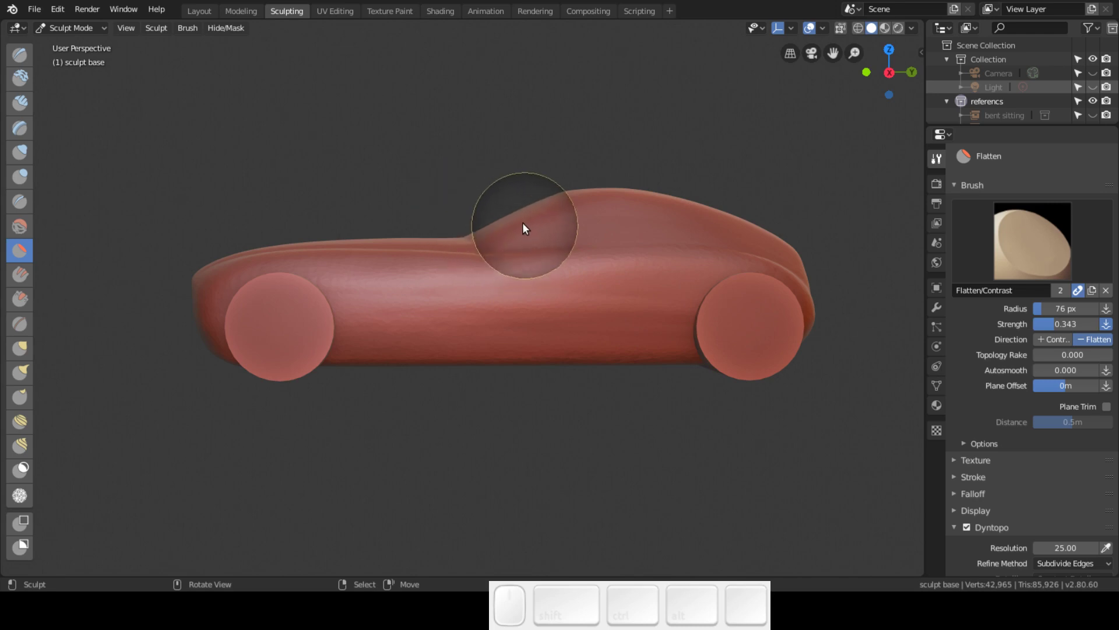
# - Flatten the hood and the upper cabin side from above
pyautogui.moveTo(572, 270)
pyautogui.mouseDown(button='middle')
pyautogui.moveTo(567, 384)
pyautogui.moveTo(581, 467)
pyautogui.moveTo(552, 403)
pyautogui.mouseUp(button='middle')
pyautogui.moveTo(396, 252)
pyautogui.mouseDown()
pyautogui.moveTo(417, 324)
pyautogui.moveTo(369, 368)
pyautogui.mouseUp()
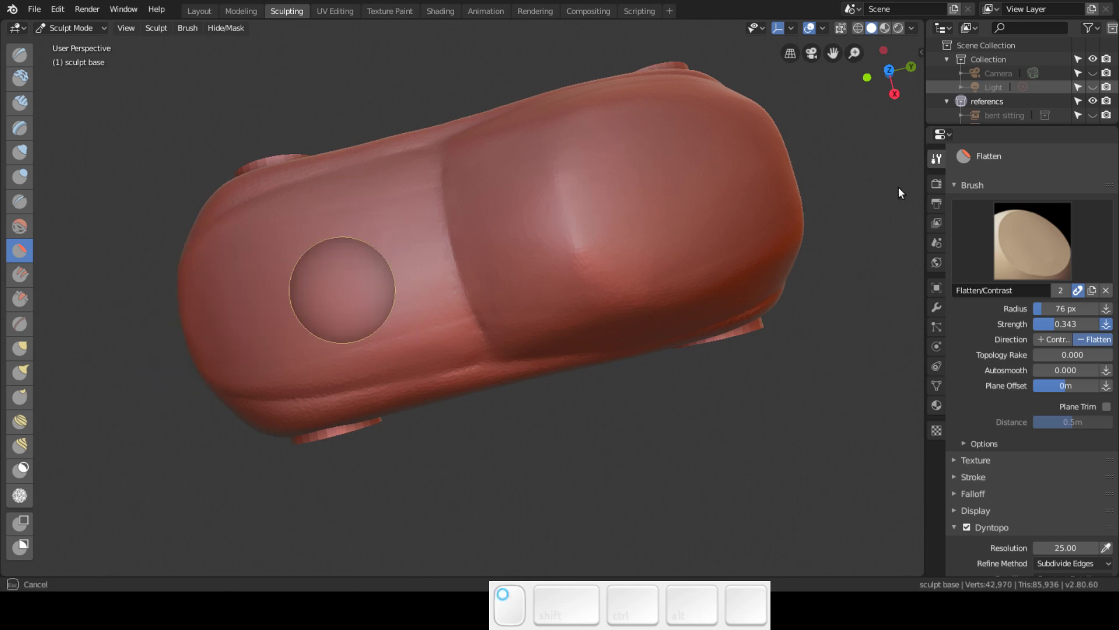
pyautogui.moveTo(426, 343)
pyautogui.mouseDown()
pyautogui.moveTo(875, 248)
pyautogui.moveTo(731, 299)
pyautogui.mouseUp()
pyautogui.moveTo(732, 299)
pyautogui.mouseDown(button='middle')
pyautogui.moveTo(694, 185)
pyautogui.moveTo(722, 113)
pyautogui.moveTo(696, 200)
pyautogui.mouseUp(button='middle')
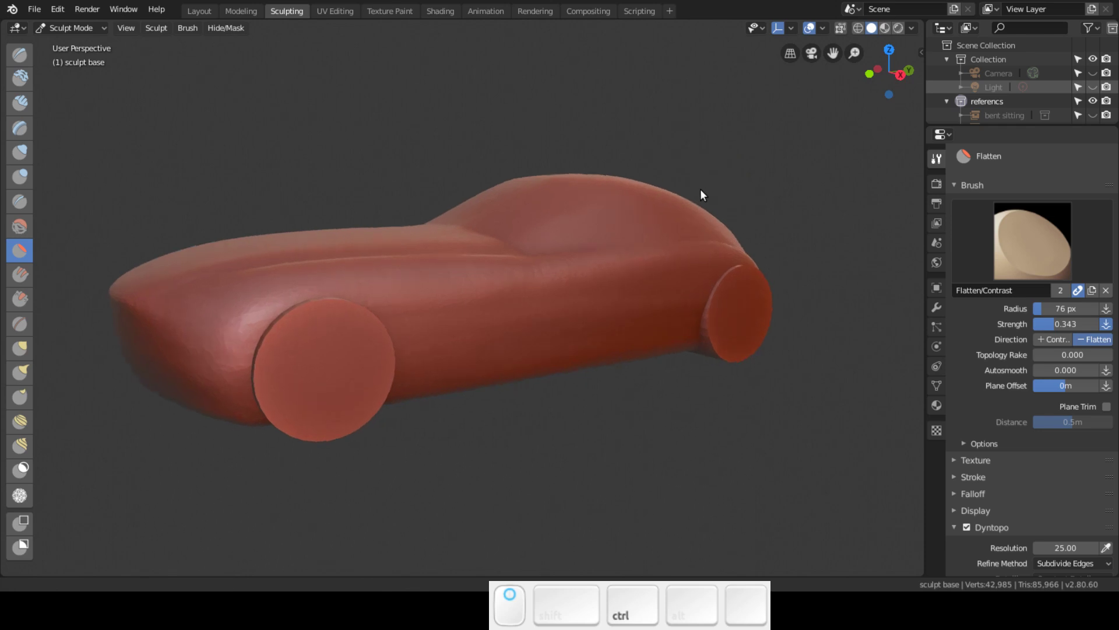
# - Switch to the Smooth brush and smooth the rear quarter around the cabin side and rear fender
pyautogui.moveTo(624, 222); pyautogui.dragTo(415, 311, button='middle')
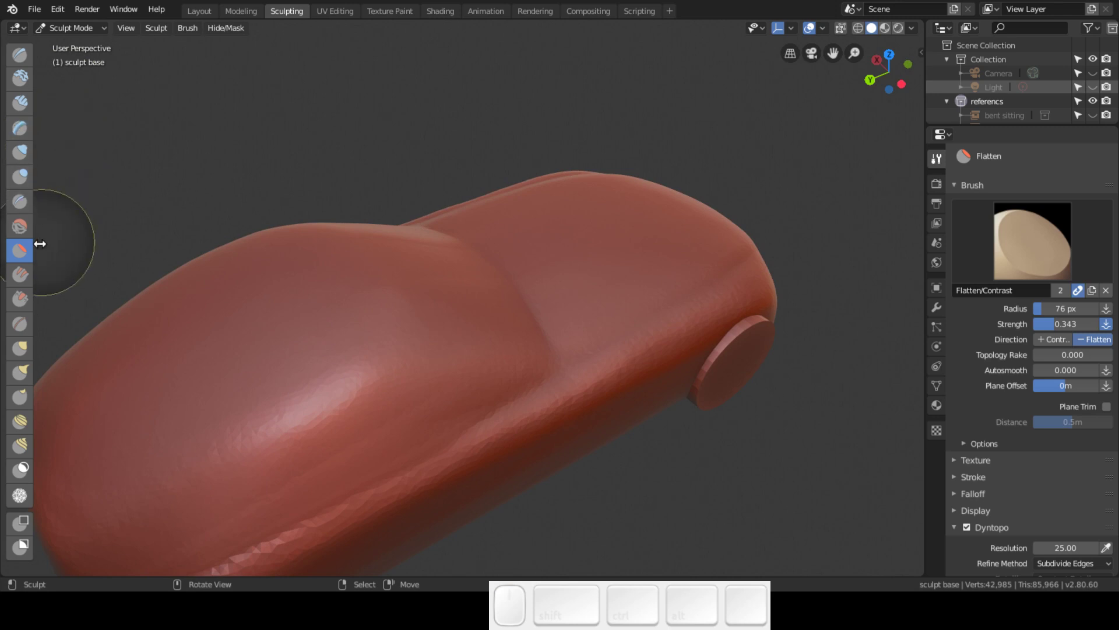
pyautogui.click(28, 227)
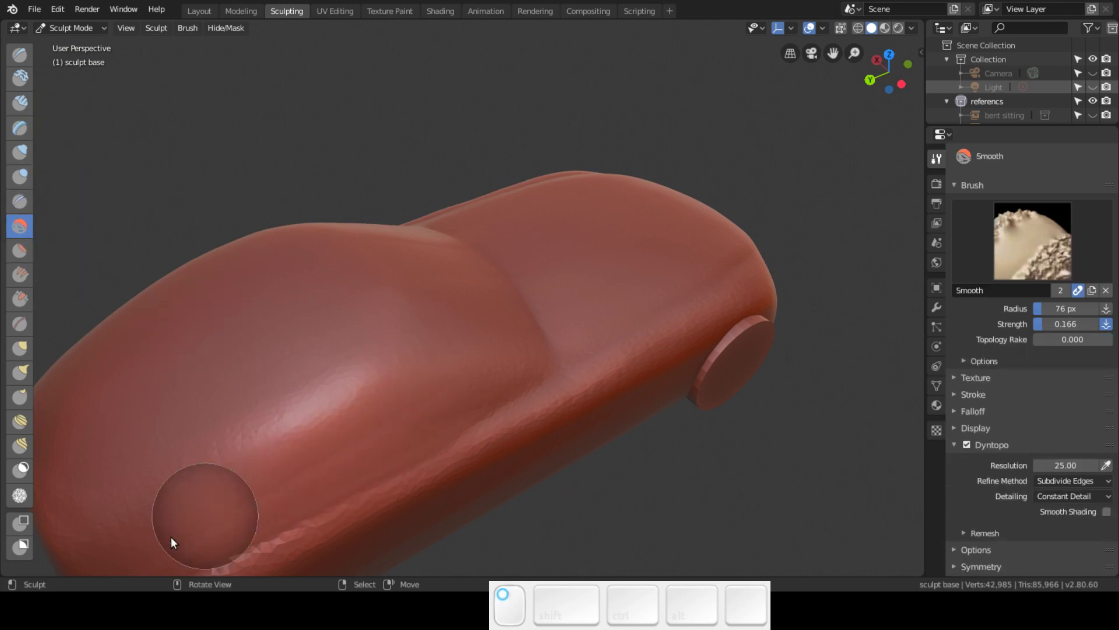
pyautogui.keyDown('shift'); pyautogui.moveTo(531, 351); pyautogui.dragTo(564, 298, button='middle'); pyautogui.keyUp('shift')
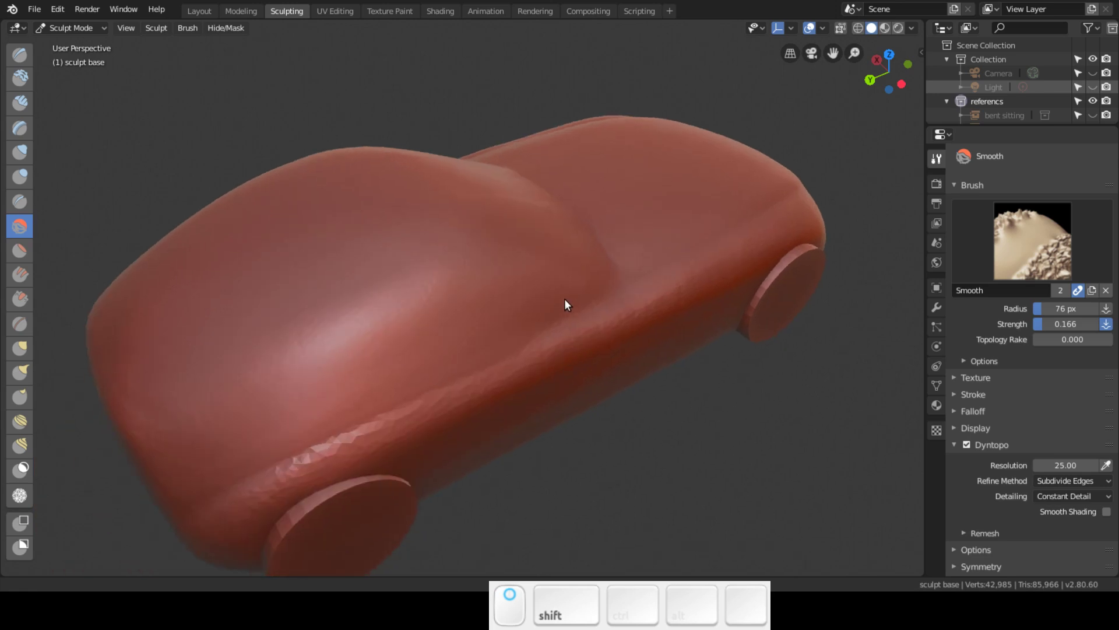
pyautogui.moveTo(533, 365)
pyautogui.mouseDown()
pyautogui.moveTo(687, 295)
pyautogui.moveTo(234, 516)
pyautogui.moveTo(868, 221)
pyautogui.moveTo(620, 349)
pyautogui.mouseUp()
pyautogui.moveTo(809, 319)
pyautogui.mouseDown(button='middle')
pyautogui.moveTo(700, 262)
pyautogui.moveTo(741, 333)
pyautogui.mouseUp(button='middle')
# - Smooth the fender line along the body side with long strokes
pyautogui.moveTo(136, 281)
pyautogui.mouseDown()
pyautogui.moveTo(854, 294)
pyautogui.moveTo(117, 254)
pyautogui.moveTo(873, 258)
pyautogui.mouseUp()
pyautogui.moveTo(872, 257); pyautogui.dragTo(633, 295, button='middle')
pyautogui.moveTo(631, 295)
pyautogui.mouseDown()
pyautogui.moveTo(405, 324)
pyautogui.moveTo(327, 379)
pyautogui.moveTo(702, 400)
pyautogui.moveTo(155, 408)
pyautogui.moveTo(765, 339)
pyautogui.mouseUp()
pyautogui.moveTo(765, 341)
pyautogui.mouseDown(button='middle')
pyautogui.moveTo(546, 368)
pyautogui.moveTo(617, 357)
pyautogui.moveTo(626, 221)
pyautogui.mouseUp(button='middle')
pyautogui.moveTo(626, 221)
pyautogui.mouseDown()
pyautogui.moveTo(319, 366)
pyautogui.moveTo(574, 242)
pyautogui.moveTo(525, 315)
pyautogui.mouseUp()
pyautogui.moveTo(524, 315)
pyautogui.mouseDown(button='middle')
pyautogui.moveTo(664, 350)
pyautogui.moveTo(495, 372)
pyautogui.mouseUp(button='middle')
pyautogui.moveTo(495, 372)
pyautogui.mouseDown()
pyautogui.moveTo(242, 482)
pyautogui.moveTo(452, 310)
pyautogui.moveTo(392, 280)
pyautogui.moveTo(335, 294)
pyautogui.moveTo(402, 234)
pyautogui.moveTo(493, 229)
pyautogui.moveTo(486, 196)
pyautogui.moveTo(594, 284)
pyautogui.moveTo(607, 253)
pyautogui.moveTo(490, 137)
pyautogui.moveTo(499, 248)
pyautogui.moveTo(581, 364)
pyautogui.moveTo(482, 150)
pyautogui.moveTo(699, 347)
pyautogui.mouseUp()
# - Smooth the cabin side and its edge with the roof, checking the shape from above and from the front
pyautogui.moveTo(698, 347)
pyautogui.mouseDown(button='middle')
pyautogui.moveTo(567, 206)
pyautogui.moveTo(568, 233)
pyautogui.mouseUp(button='middle')
pyautogui.moveTo(569, 274); pyautogui.dragTo(559, 417, button='middle')
pyautogui.scroll(4, 569, 350)
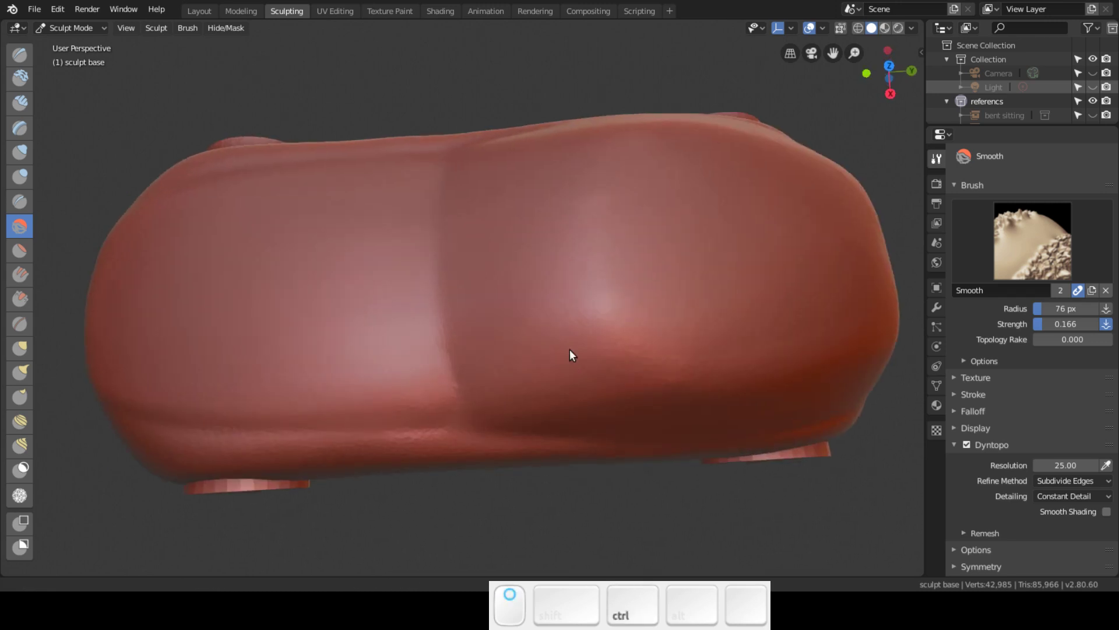
pyautogui.moveTo(572, 344)
pyautogui.mouseDown(button='middle')
pyautogui.moveTo(580, 320)
pyautogui.moveTo(392, 354)
pyautogui.moveTo(426, 330)
pyautogui.moveTo(392, 363)
pyautogui.mouseUp(button='middle')
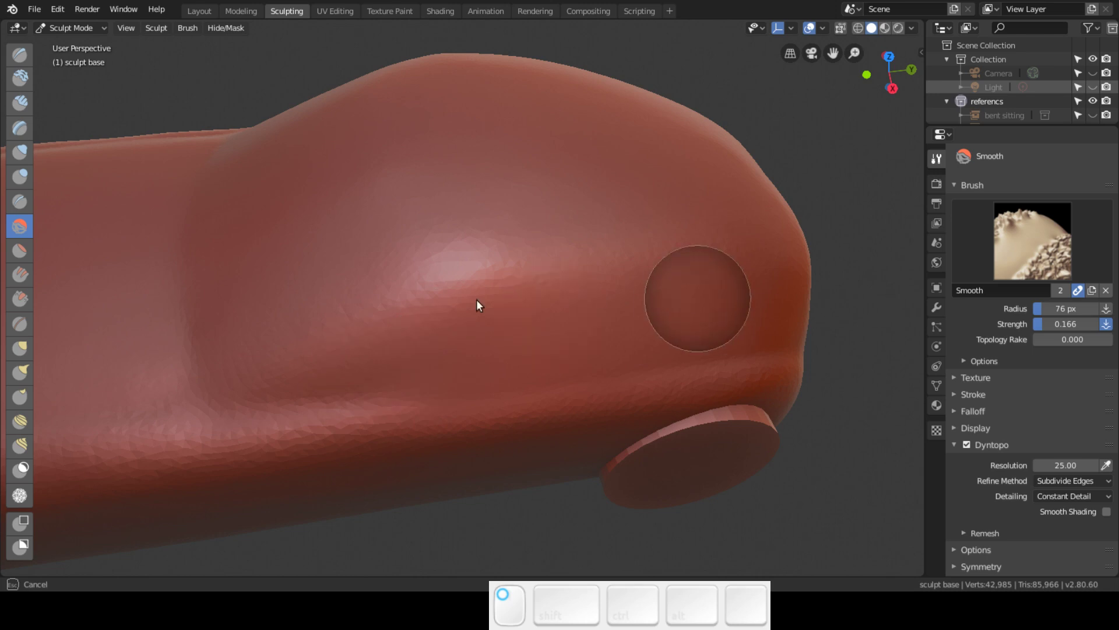
pyautogui.moveTo(797, 186); pyautogui.dragTo(570, 263, button='middle')
pyautogui.moveTo(570, 263)
pyautogui.mouseDown()
pyautogui.moveTo(718, 261)
pyautogui.moveTo(698, 361)
pyautogui.moveTo(707, 392)
pyautogui.moveTo(497, 419)
pyautogui.moveTo(540, 386)
pyautogui.moveTo(384, 449)
pyautogui.moveTo(562, 428)
pyautogui.mouseUp()
pyautogui.moveTo(562, 428)
pyautogui.mouseDown(button='middle')
pyautogui.moveTo(536, 384)
pyautogui.moveTo(464, 394)
pyautogui.moveTo(446, 322)
pyautogui.moveTo(426, 303)
pyautogui.moveTo(424, 330)
pyautogui.moveTo(470, 362)
pyautogui.moveTo(597, 336)
pyautogui.moveTo(573, 345)
pyautogui.moveTo(710, 351)
pyautogui.moveTo(741, 365)
pyautogui.moveTo(711, 341)
pyautogui.moveTo(685, 412)
pyautogui.moveTo(772, 333)
pyautogui.moveTo(707, 350)
pyautogui.moveTo(687, 369)
pyautogui.moveTo(696, 395)
pyautogui.moveTo(668, 356)
pyautogui.moveTo(638, 438)
pyautogui.moveTo(612, 429)
pyautogui.mouseUp(button='middle')
pyautogui.scroll(2, 460, 398)
pyautogui.scroll(-3, 435, 307)
pyautogui.moveTo(652, 370); pyautogui.dragTo(680, 325, button='middle')
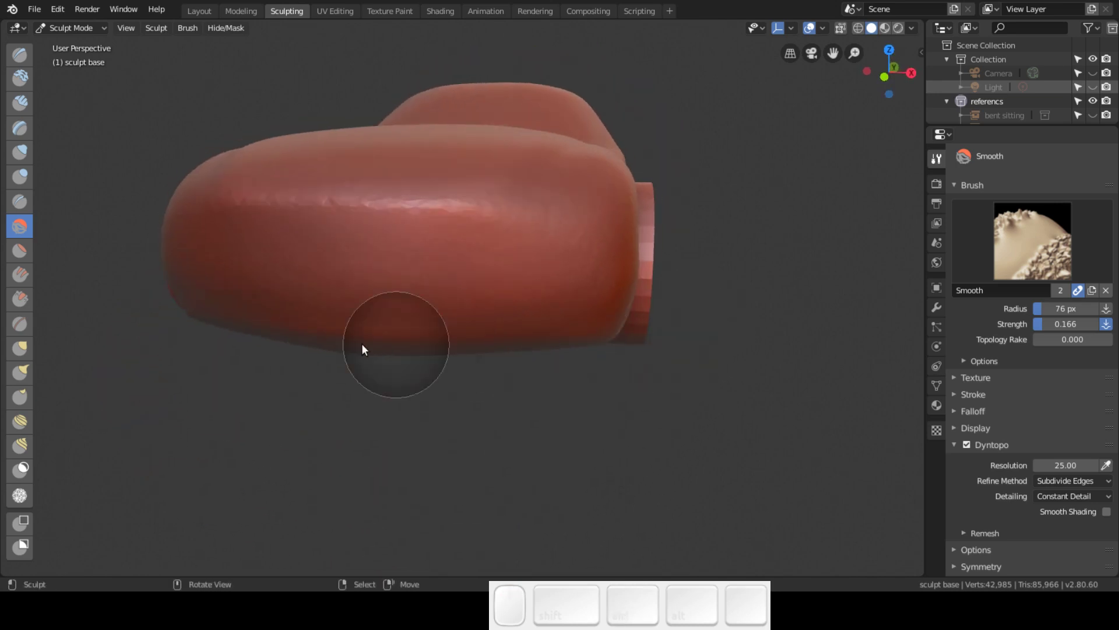
# - Switch to the Crease brush, set its radius to 39 px, and crease the cabin base behind the windshield corner
pyautogui.click(20, 201)
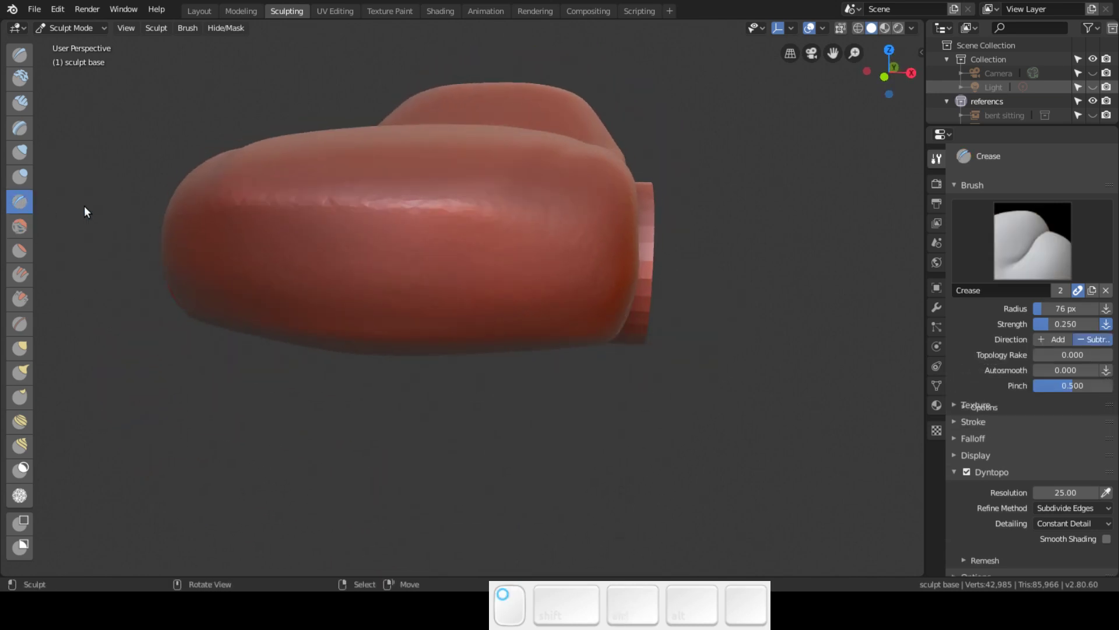
pyautogui.moveTo(709, 159)
pyautogui.mouseDown(button='middle')
pyautogui.moveTo(569, 265)
pyautogui.moveTo(636, 219)
pyautogui.moveTo(562, 247)
pyautogui.mouseUp(button='middle')
pyautogui.scroll(6, 560, 280)
pyautogui.hotkey('shift', 'f')
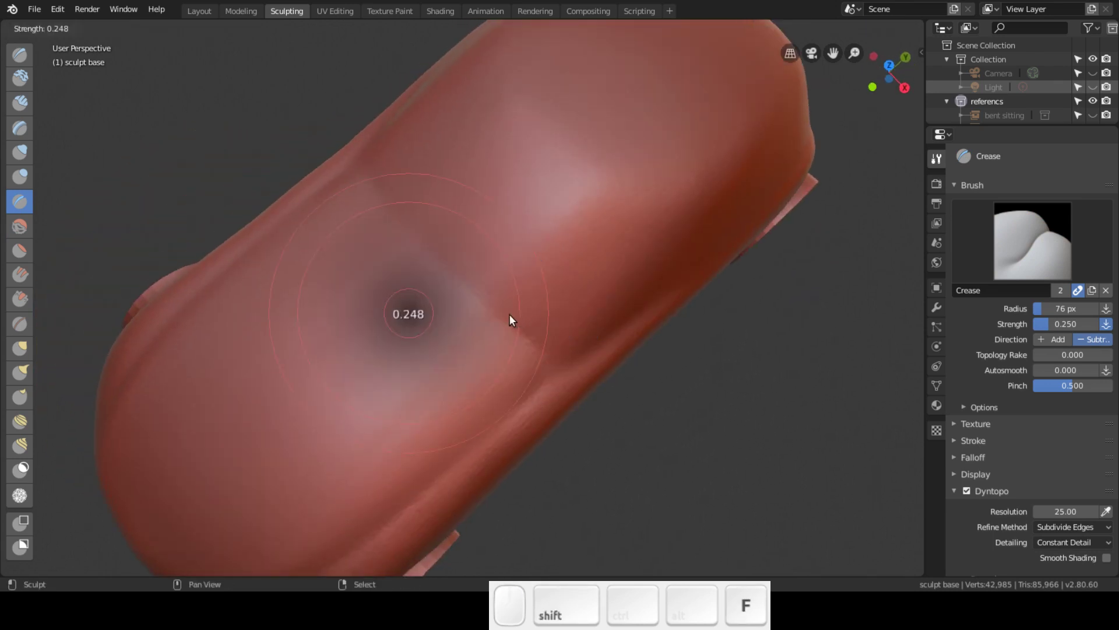
pyautogui.press('Escape')
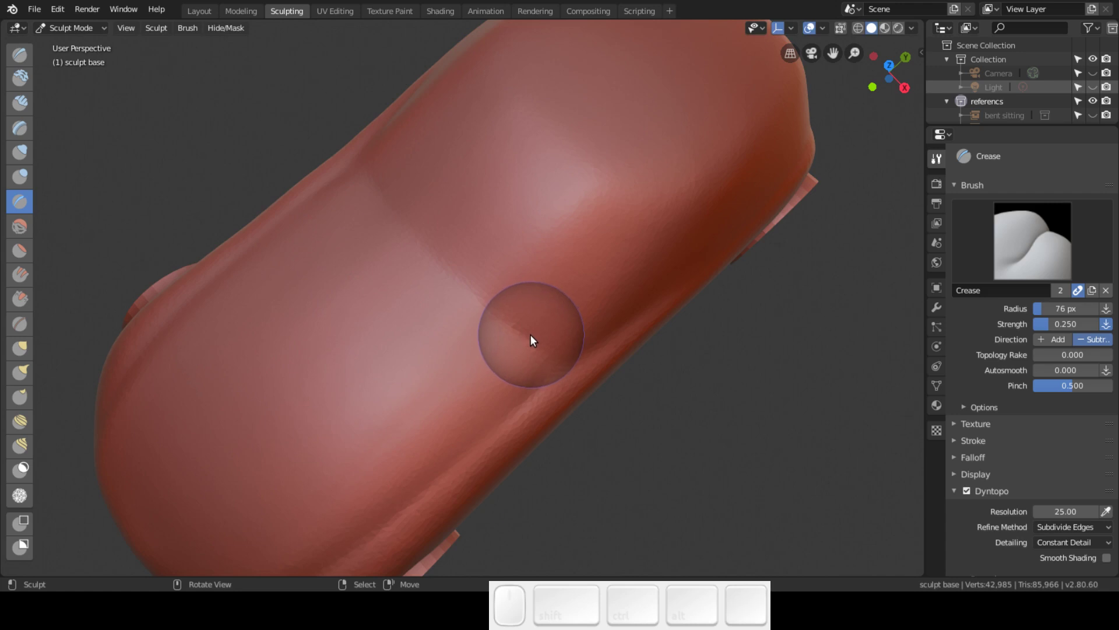
pyautogui.press('f')
pyautogui.click(494, 342)
pyautogui.moveTo(493, 341)
pyautogui.keyDown('shift'); pyautogui.mouseDown(button='middle')
pyautogui.moveTo(532, 245)
pyautogui.moveTo(537, 267)
pyautogui.mouseUp(button='middle'); pyautogui.keyUp('shift')
pyautogui.moveTo(599, 274)
pyautogui.mouseDown()
pyautogui.moveTo(600, 260)
pyautogui.moveTo(407, 415)
pyautogui.moveTo(315, 479)
pyautogui.moveTo(295, 474)
pyautogui.moveTo(383, 438)
pyautogui.moveTo(655, 221)
pyautogui.mouseUp()
pyautogui.moveTo(567, 253); pyautogui.dragTo(543, 174, button='middle')
pyautogui.moveTo(574, 182)
pyautogui.mouseDown(button='middle')
pyautogui.moveTo(502, 245)
pyautogui.moveTo(492, 325)
pyautogui.moveTo(494, 293)
pyautogui.moveTo(437, 340)
pyautogui.mouseUp(button='middle')
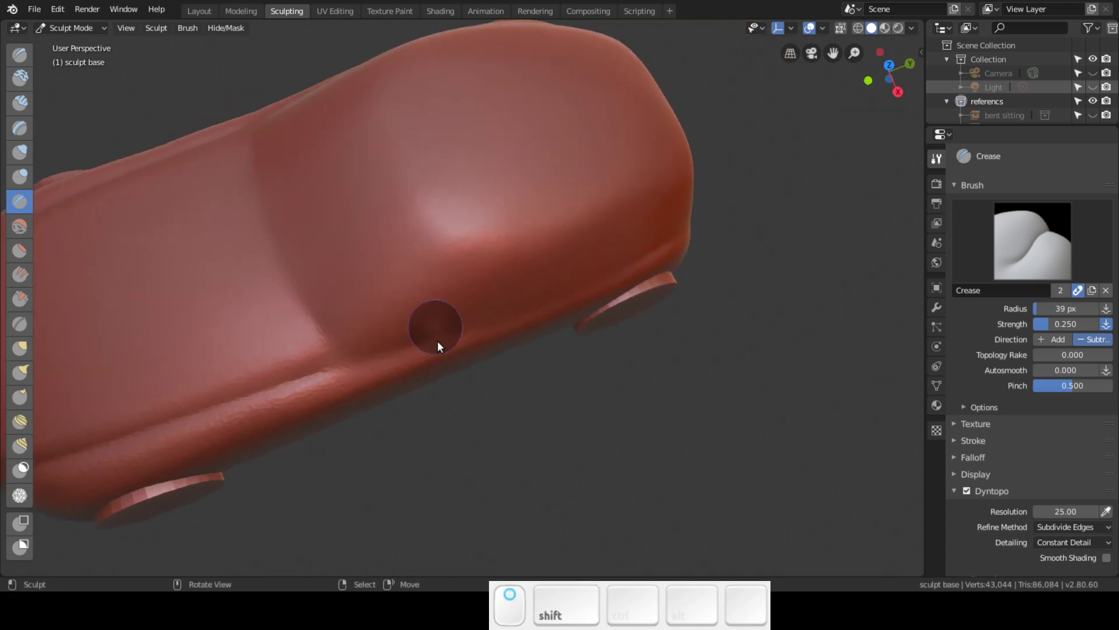
# - Crease the seam between the cabin side and the rear fender from the windshield corner to the tail, redoing the first stroke
pyautogui.moveTo(294, 387); pyautogui.dragTo(703, 196)
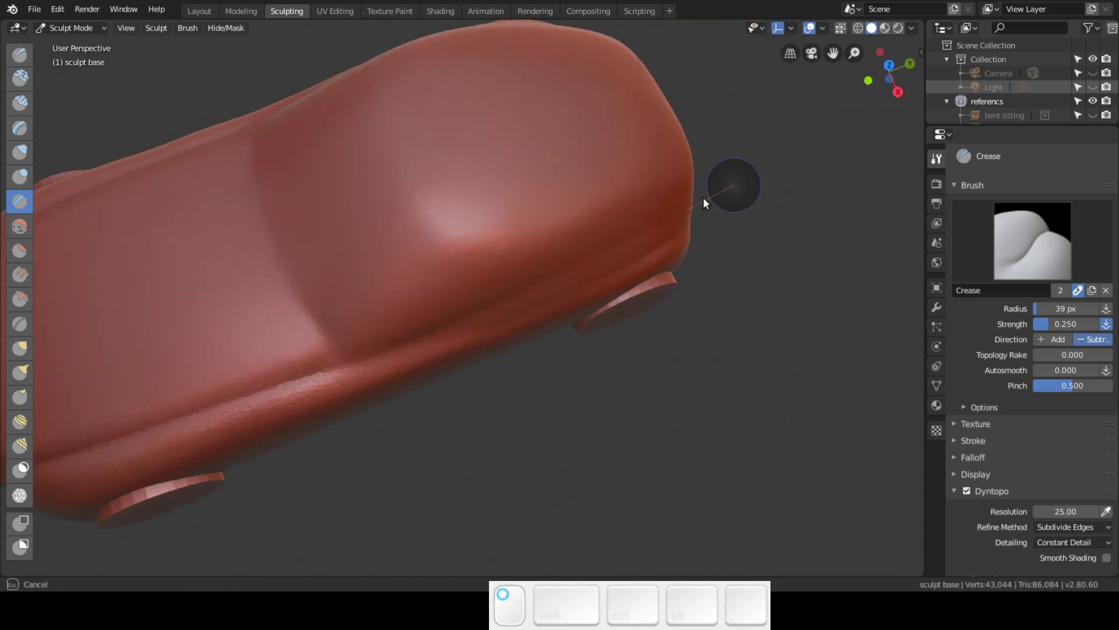
pyautogui.hotkey('ctrl', 'z')
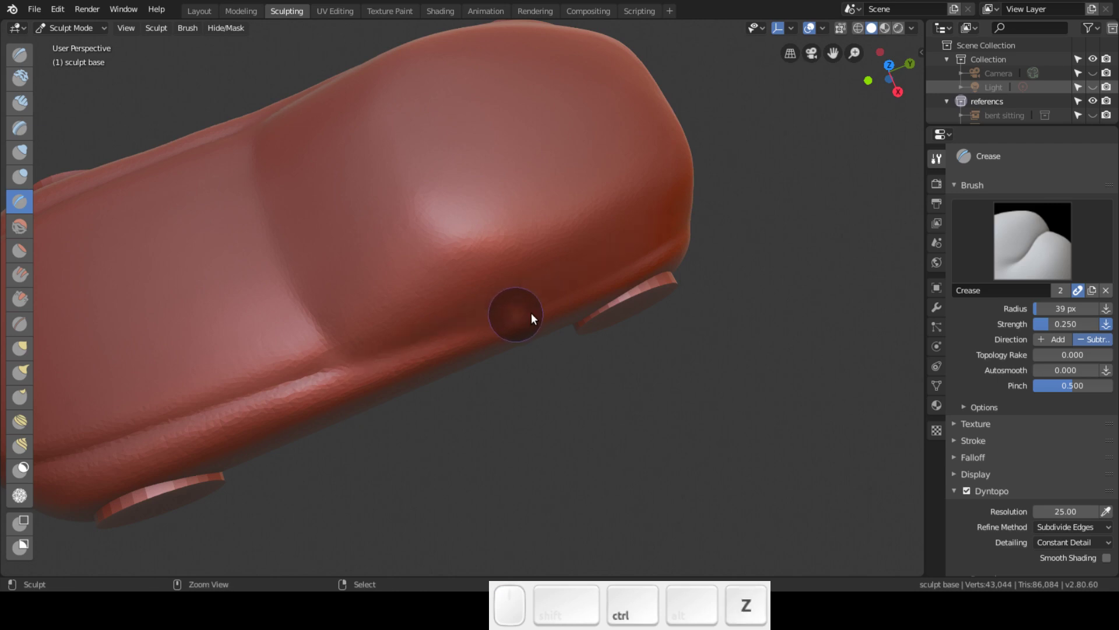
pyautogui.moveTo(378, 356)
pyautogui.mouseDown()
pyautogui.moveTo(644, 255)
pyautogui.moveTo(752, 199)
pyautogui.mouseUp()
pyautogui.moveTo(350, 371); pyautogui.dragTo(762, 183)
pyautogui.moveTo(761, 183)
pyautogui.mouseDown(button='middle')
pyautogui.moveTo(620, 215)
pyautogui.moveTo(615, 165)
pyautogui.moveTo(547, 180)
pyautogui.moveTo(514, 173)
pyautogui.mouseUp(button='middle')
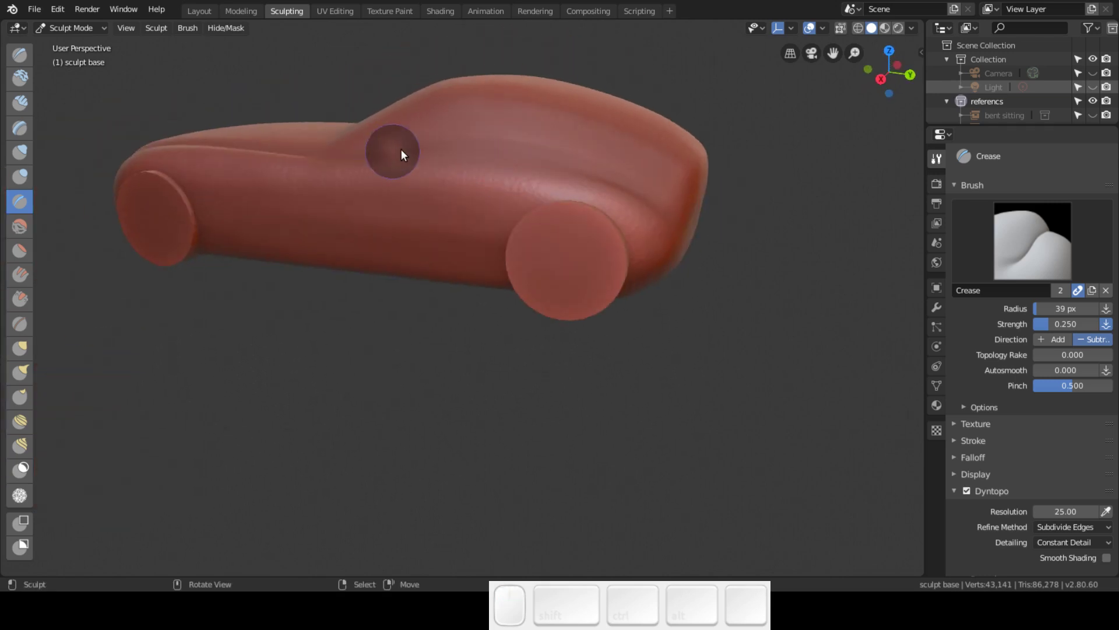
# - Deepen the crease along the cabin base with further full-length strokes between the windshield corner and the tail
pyautogui.moveTo(695, 251)
pyautogui.mouseDown(button='middle')
pyautogui.moveTo(682, 274)
pyautogui.moveTo(718, 321)
pyautogui.moveTo(614, 324)
pyautogui.mouseUp(button='middle')
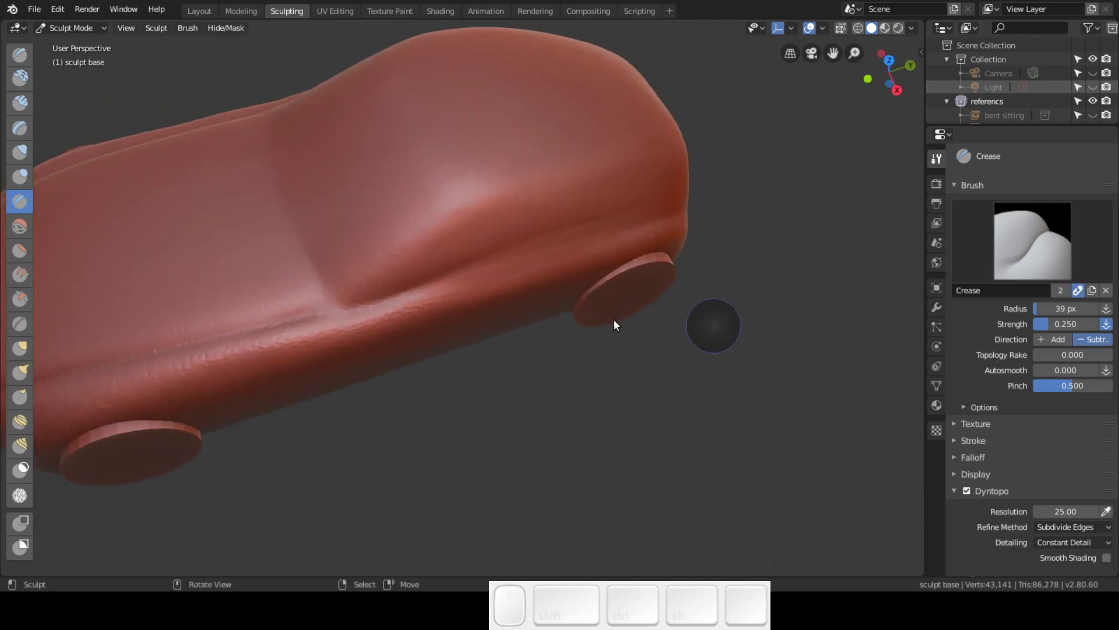
pyautogui.moveTo(344, 302)
pyautogui.mouseDown()
pyautogui.moveTo(412, 295)
pyautogui.moveTo(737, 192)
pyautogui.moveTo(336, 312)
pyautogui.moveTo(728, 197)
pyautogui.mouseUp()
pyautogui.moveTo(729, 197); pyautogui.dragTo(633, 143, button='middle')
pyautogui.moveTo(671, 232)
pyautogui.mouseDown(button='middle')
pyautogui.moveTo(483, 278)
pyautogui.moveTo(625, 305)
pyautogui.mouseUp(button='middle')
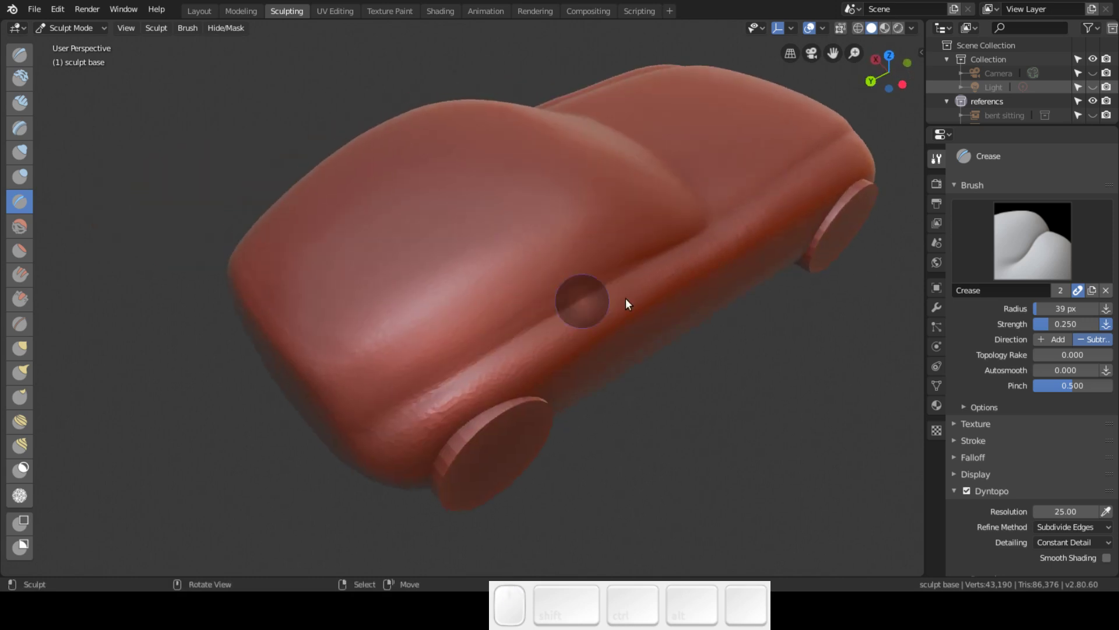
pyautogui.moveTo(344, 439); pyautogui.dragTo(724, 242)
pyautogui.moveTo(724, 241)
pyautogui.mouseDown(button='middle')
pyautogui.moveTo(737, 220)
pyautogui.moveTo(749, 259)
pyautogui.moveTo(705, 246)
pyautogui.moveTo(683, 288)
pyautogui.mouseUp(button='middle')
pyautogui.moveTo(561, 336)
pyautogui.keyDown('shift'); pyautogui.mouseDown(button='middle')
pyautogui.moveTo(535, 329)
pyautogui.moveTo(574, 300)
pyautogui.mouseUp(button='middle'); pyautogui.keyUp('shift')
# - Switch to the Draw brush, set its radius to 23 px, and build up the edge where the hood meets the nose
pyautogui.moveTo(623, 265)
pyautogui.mouseDown(button='middle')
pyautogui.moveTo(552, 328)
pyautogui.moveTo(539, 266)
pyautogui.moveTo(476, 267)
pyautogui.mouseUp(button='middle')
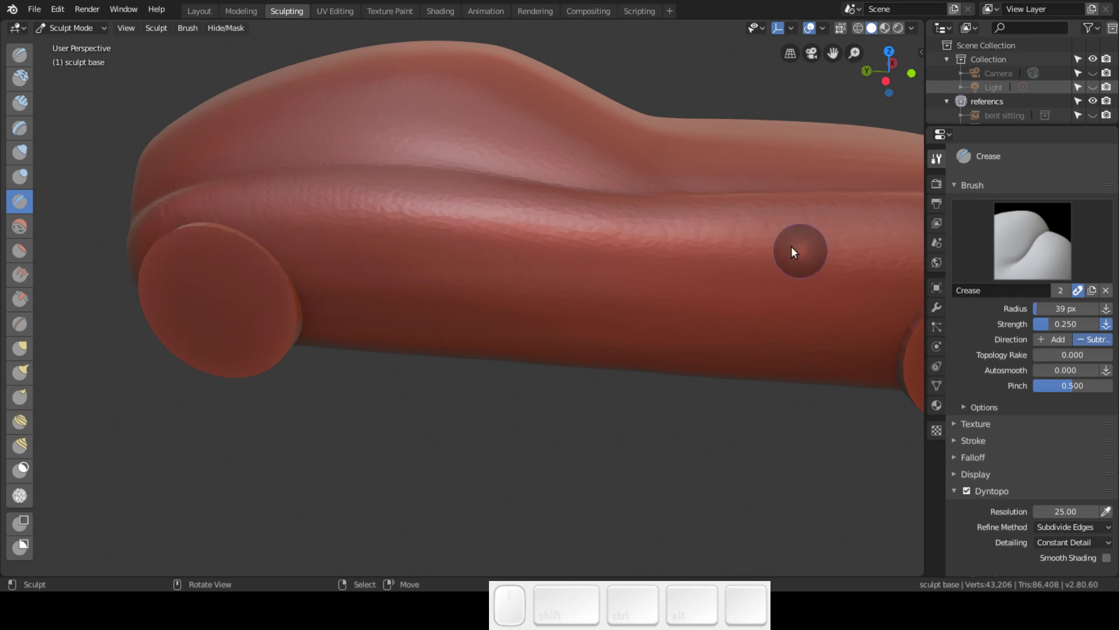
pyautogui.moveTo(666, 345)
pyautogui.mouseDown(button='middle')
pyautogui.moveTo(742, 415)
pyautogui.moveTo(708, 338)
pyautogui.mouseUp(button='middle')
pyautogui.moveTo(764, 263); pyautogui.dragTo(552, 283, button='middle')
pyautogui.moveTo(551, 283); pyautogui.dragTo(511, 276)
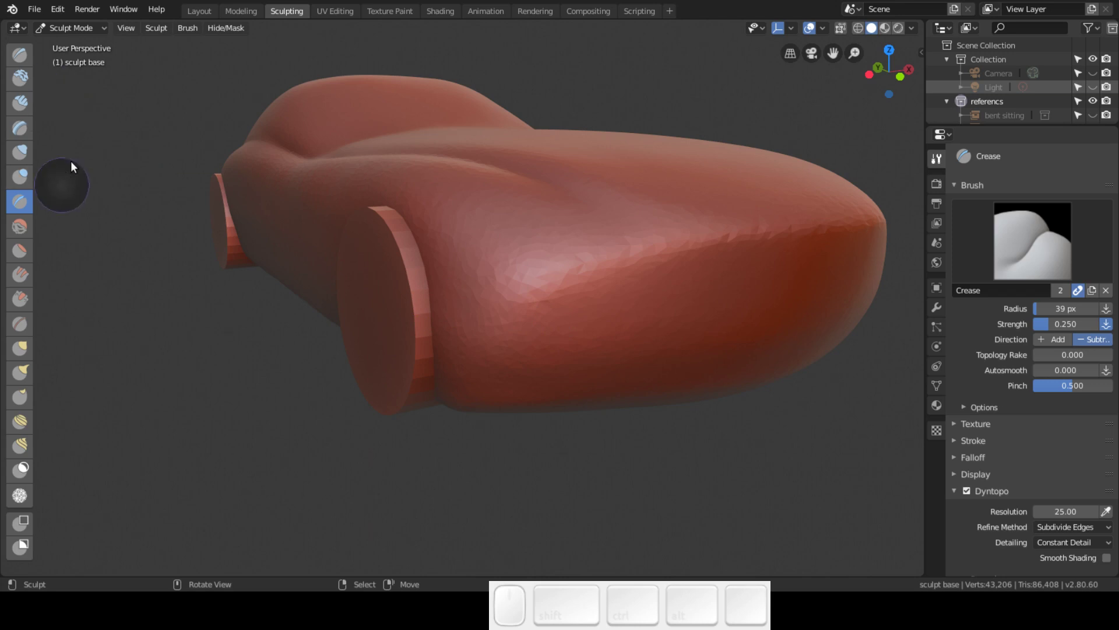
pyautogui.click(23, 53)
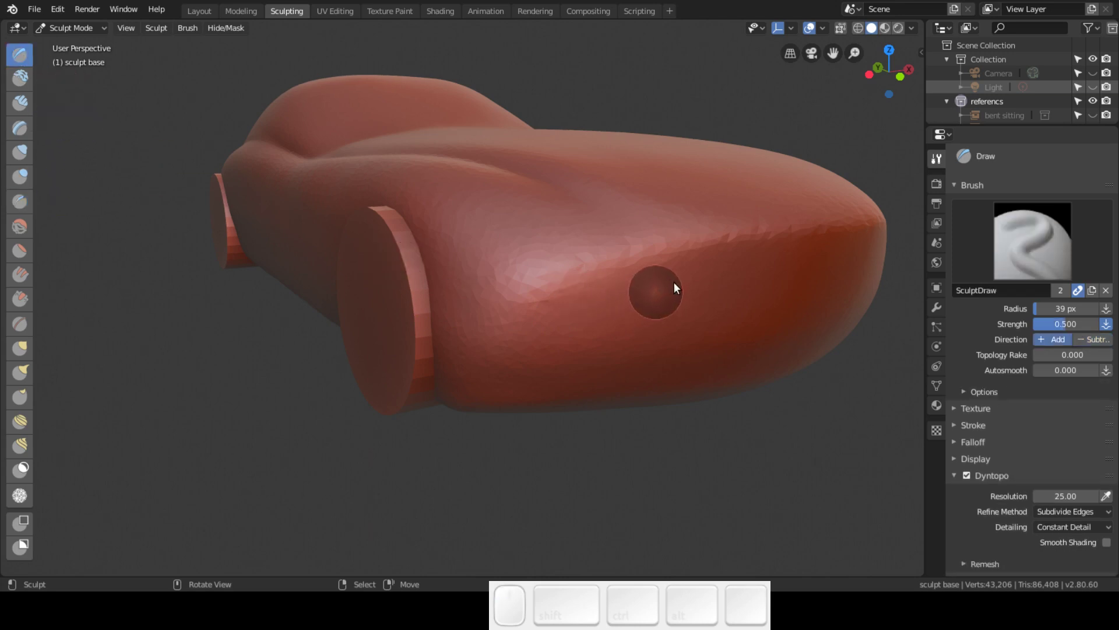
pyautogui.press('f')
pyautogui.click(692, 258)
pyautogui.moveTo(710, 246)
pyautogui.mouseDown()
pyautogui.moveTo(612, 270)
pyautogui.moveTo(708, 245)
pyautogui.moveTo(632, 268)
pyautogui.moveTo(641, 271)
pyautogui.moveTo(492, 282)
pyautogui.moveTo(605, 266)
pyautogui.mouseUp()
pyautogui.moveTo(487, 280)
pyautogui.mouseDown()
pyautogui.moveTo(599, 268)
pyautogui.moveTo(588, 270)
pyautogui.mouseUp()
# - Build up the front fender's crest above the wheel and down to the nose corner with repeated Draw strokes
pyautogui.moveTo(560, 274); pyautogui.dragTo(385, 329, button='middle')
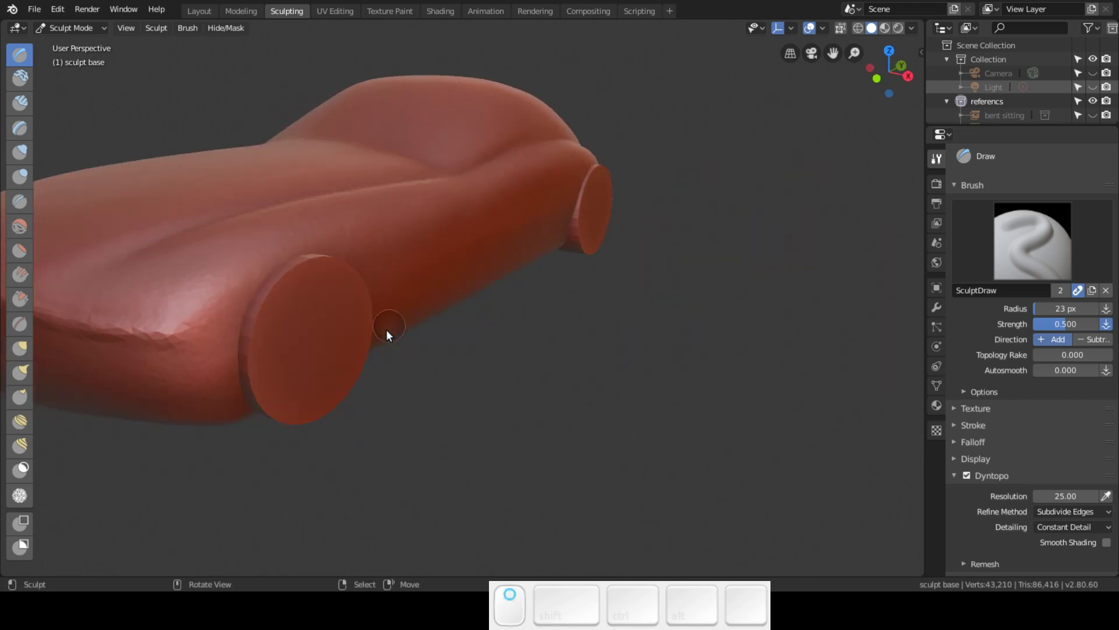
pyautogui.moveTo(198, 326); pyautogui.dragTo(210, 367, button='middle')
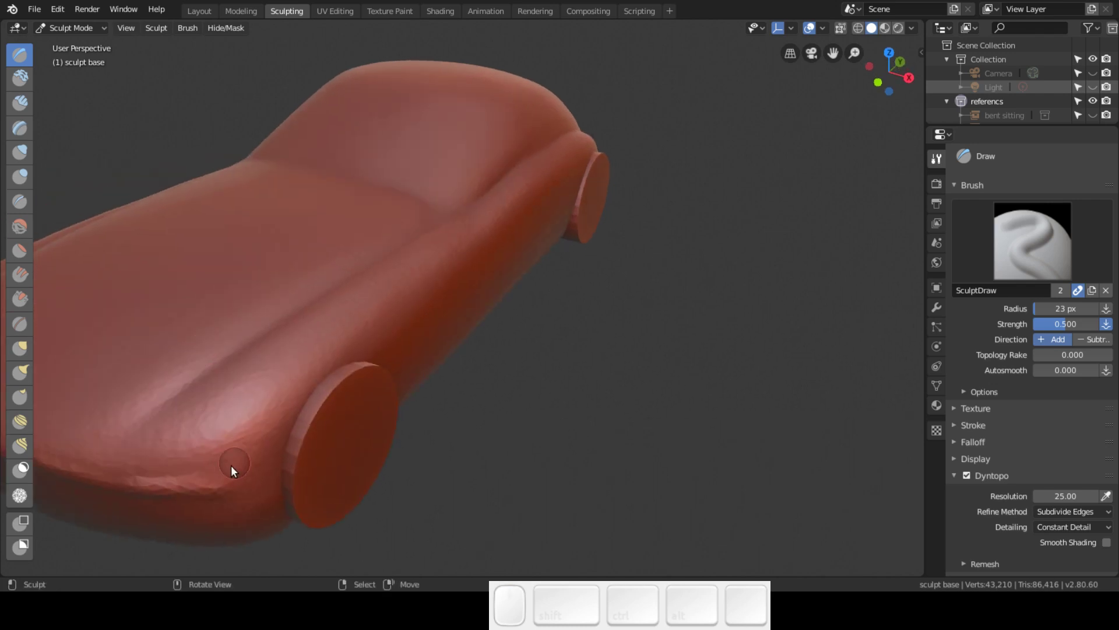
pyautogui.moveTo(285, 396)
pyautogui.mouseDown()
pyautogui.moveTo(235, 451)
pyautogui.moveTo(311, 373)
pyautogui.moveTo(204, 462)
pyautogui.moveTo(365, 317)
pyautogui.mouseUp()
pyautogui.moveTo(382, 303)
pyautogui.mouseDown(button='middle')
pyautogui.moveTo(400, 264)
pyautogui.moveTo(375, 300)
pyautogui.mouseUp(button='middle')
pyautogui.moveTo(318, 368)
pyautogui.mouseDown()
pyautogui.moveTo(300, 388)
pyautogui.moveTo(379, 300)
pyautogui.moveTo(288, 379)
pyautogui.moveTo(432, 250)
pyautogui.mouseUp()
pyautogui.moveTo(270, 370); pyautogui.dragTo(322, 319)
pyautogui.moveTo(253, 373)
pyautogui.mouseDown()
pyautogui.moveTo(418, 262)
pyautogui.moveTo(402, 274)
pyautogui.mouseUp()
pyautogui.moveTo(317, 370)
pyautogui.mouseDown()
pyautogui.moveTo(425, 279)
pyautogui.moveTo(392, 298)
pyautogui.mouseUp()
pyautogui.moveTo(279, 384)
pyautogui.mouseDown()
pyautogui.moveTo(336, 371)
pyautogui.moveTo(325, 371)
pyautogui.mouseUp()
pyautogui.moveTo(304, 373)
pyautogui.mouseDown()
pyautogui.moveTo(280, 374)
pyautogui.moveTo(336, 379)
pyautogui.mouseUp()
# - Switch to the Flatten brush and level the rough buildup along the nose edge beside the front fender
pyautogui.scroll(-2, 291, 322)
pyautogui.moveTo(298, 316)
pyautogui.keyDown('ctrl'); pyautogui.mouseDown(button='middle')
pyautogui.moveTo(316, 365)
pyautogui.moveTo(358, 326)
pyautogui.moveTo(442, 321)
pyautogui.moveTo(444, 340)
pyautogui.moveTo(459, 303)
pyautogui.moveTo(495, 288)
pyautogui.mouseUp(button='middle'); pyautogui.keyUp('ctrl')
pyautogui.scroll(4, 422, 320)
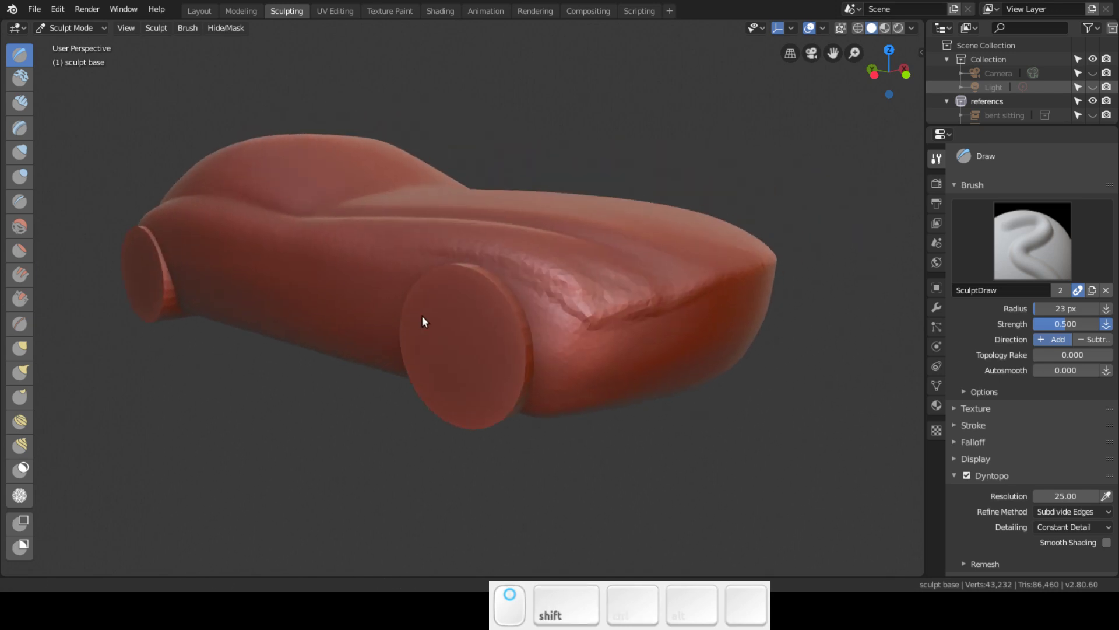
pyautogui.scroll(1, 423, 308)
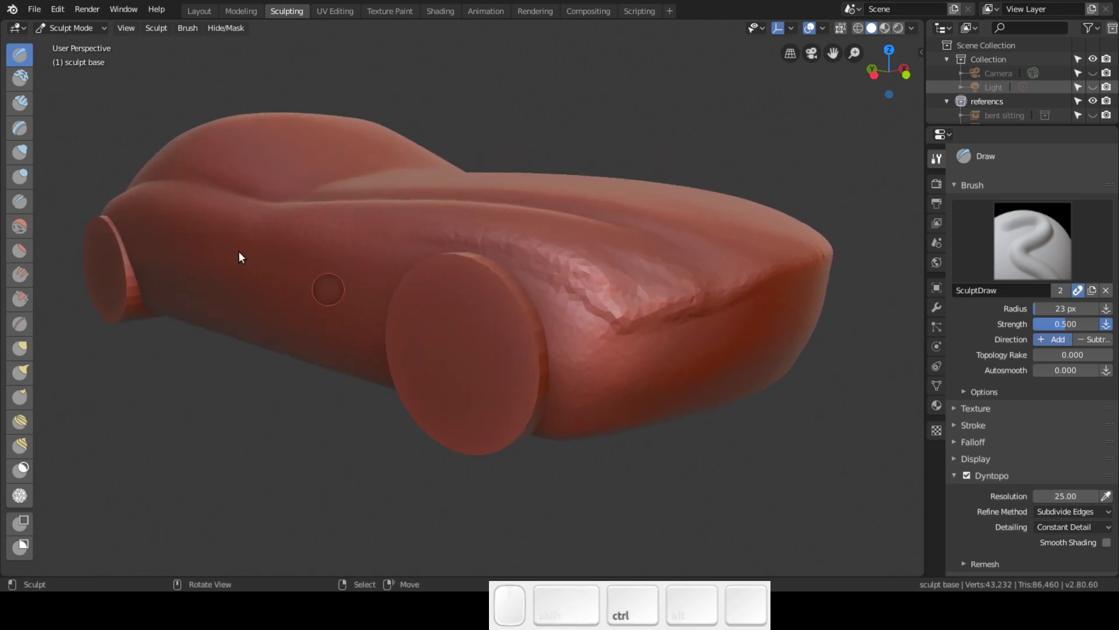
pyautogui.click(24, 253)
pyautogui.moveTo(778, 287)
pyautogui.mouseDown()
pyautogui.moveTo(726, 319)
pyautogui.moveTo(737, 302)
pyautogui.moveTo(715, 288)
pyautogui.mouseUp()
pyautogui.moveTo(715, 288)
pyautogui.mouseDown(button='middle')
pyautogui.moveTo(685, 252)
pyautogui.moveTo(591, 264)
pyautogui.mouseUp(button='middle')
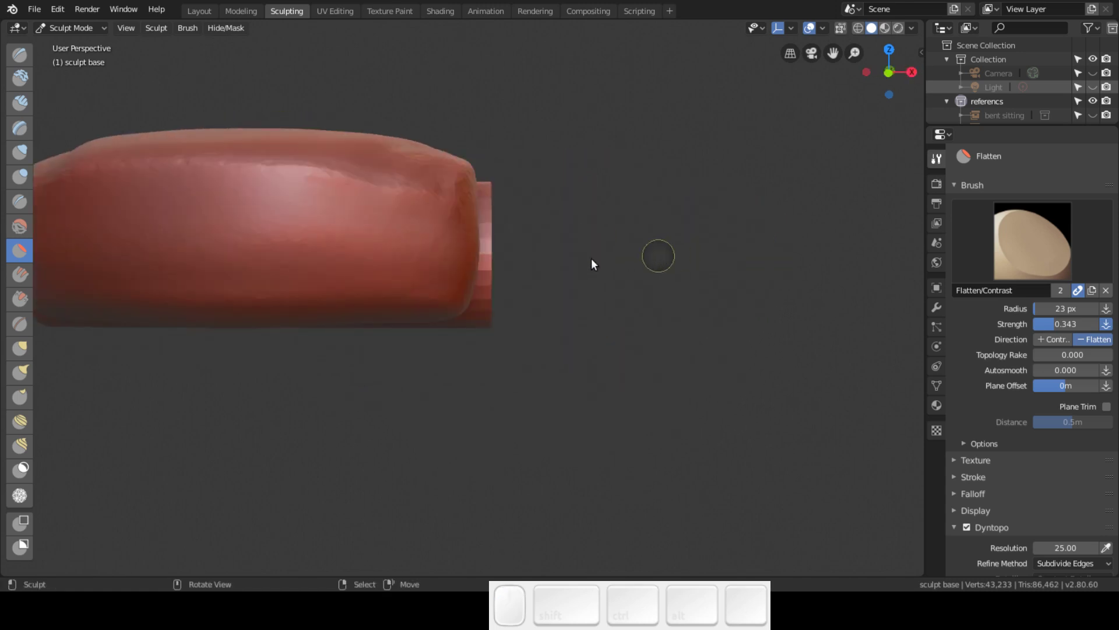
# - Flatten the front fender's crest and its transition into the hood above the wheel
pyautogui.moveTo(458, 253); pyautogui.dragTo(223, 327, button='middle')
pyautogui.moveTo(223, 323)
pyautogui.mouseDown()
pyautogui.moveTo(165, 355)
pyautogui.moveTo(255, 315)
pyautogui.moveTo(160, 343)
pyautogui.moveTo(274, 340)
pyautogui.moveTo(327, 284)
pyautogui.mouseUp()
pyautogui.moveTo(356, 274); pyautogui.dragTo(424, 292, button='middle')
pyautogui.scroll(3, 525, 270)
pyautogui.moveTo(338, 323); pyautogui.dragTo(300, 394, button='middle')
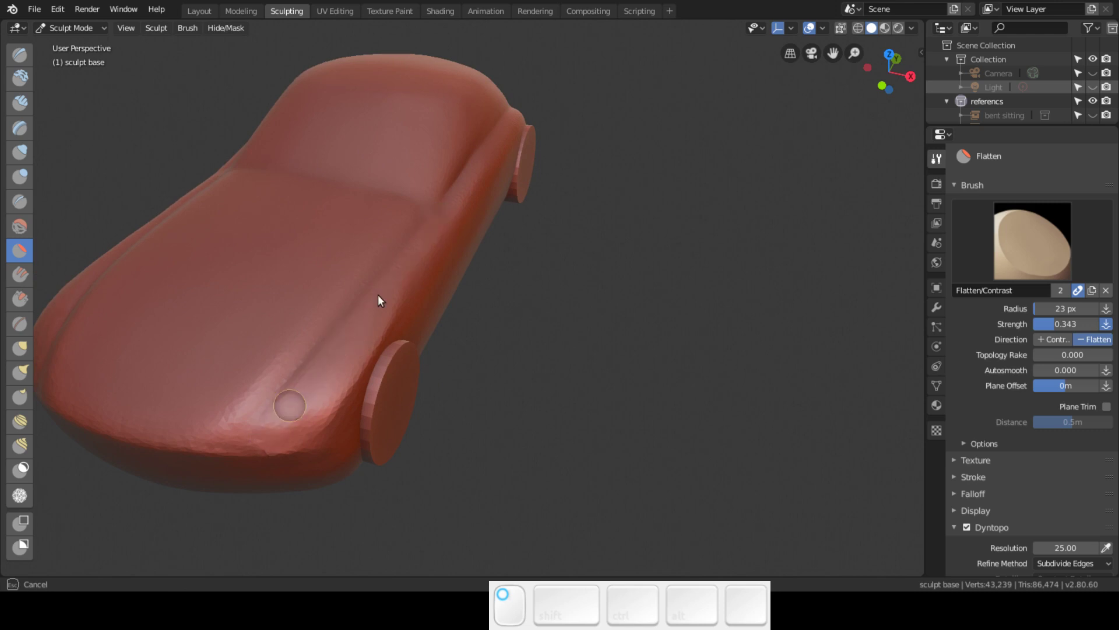
pyautogui.moveTo(377, 306)
pyautogui.mouseDown()
pyautogui.moveTo(274, 426)
pyautogui.moveTo(444, 224)
pyautogui.moveTo(316, 384)
pyautogui.moveTo(380, 313)
pyautogui.mouseUp()
pyautogui.moveTo(381, 314)
pyautogui.mouseDown(button='middle')
pyautogui.moveTo(370, 265)
pyautogui.moveTo(373, 296)
pyautogui.mouseUp(button='middle')
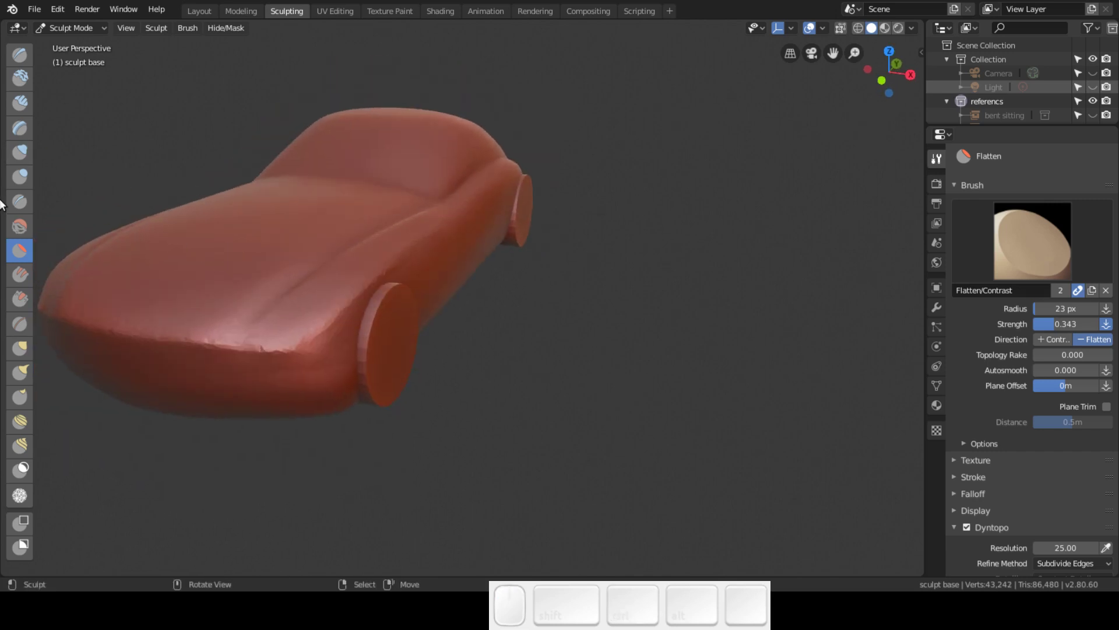
# - Switch to the Smooth brush and smooth the front fender's crest and the nose corner
pyautogui.click(19, 226)
pyautogui.moveTo(443, 290)
pyautogui.mouseDown()
pyautogui.moveTo(325, 350)
pyautogui.moveTo(482, 213)
pyautogui.moveTo(275, 386)
pyautogui.moveTo(290, 356)
pyautogui.mouseUp()
pyautogui.moveTo(290, 356)
pyautogui.mouseDown(button='middle')
pyautogui.moveTo(354, 340)
pyautogui.moveTo(356, 314)
pyautogui.moveTo(395, 301)
pyautogui.moveTo(455, 343)
pyautogui.moveTo(489, 341)
pyautogui.mouseUp(button='middle')
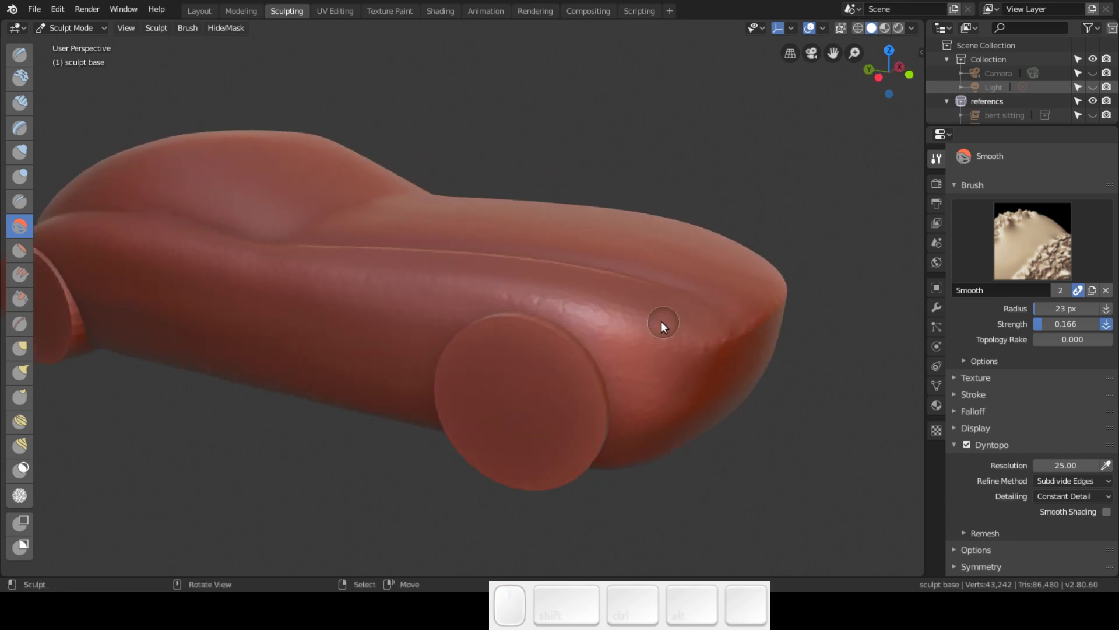
pyautogui.moveTo(570, 337); pyautogui.dragTo(390, 324, button='middle')
pyautogui.moveTo(431, 269)
pyautogui.mouseDown()
pyautogui.moveTo(272, 391)
pyautogui.moveTo(442, 262)
pyautogui.moveTo(278, 386)
pyautogui.moveTo(365, 325)
pyautogui.mouseUp()
pyautogui.moveTo(365, 324)
pyautogui.mouseDown(button='middle')
pyautogui.moveTo(435, 268)
pyautogui.moveTo(485, 187)
pyautogui.moveTo(435, 270)
pyautogui.moveTo(452, 250)
pyautogui.moveTo(432, 257)
pyautogui.mouseUp(button='middle')
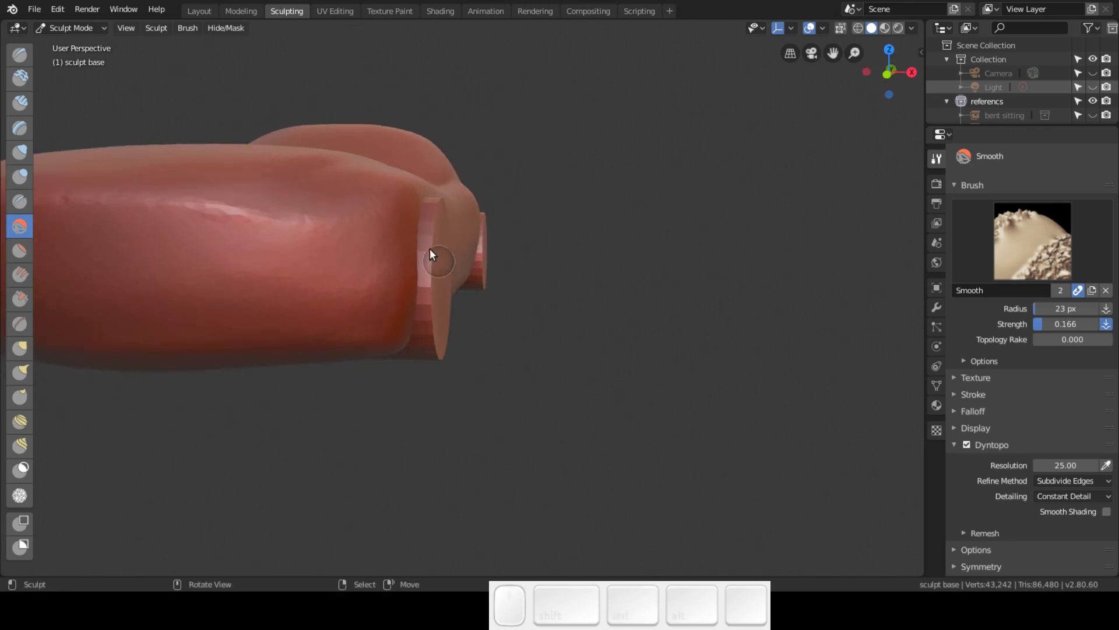
# - Switch to the Scrape brush, set its radius to 49 px, and scrape the nose along its upper edge
pyautogui.keyDown('ctrl'); pyautogui.moveTo(398, 220); pyautogui.dragTo(483, 254, button='middle'); pyautogui.keyUp('ctrl')
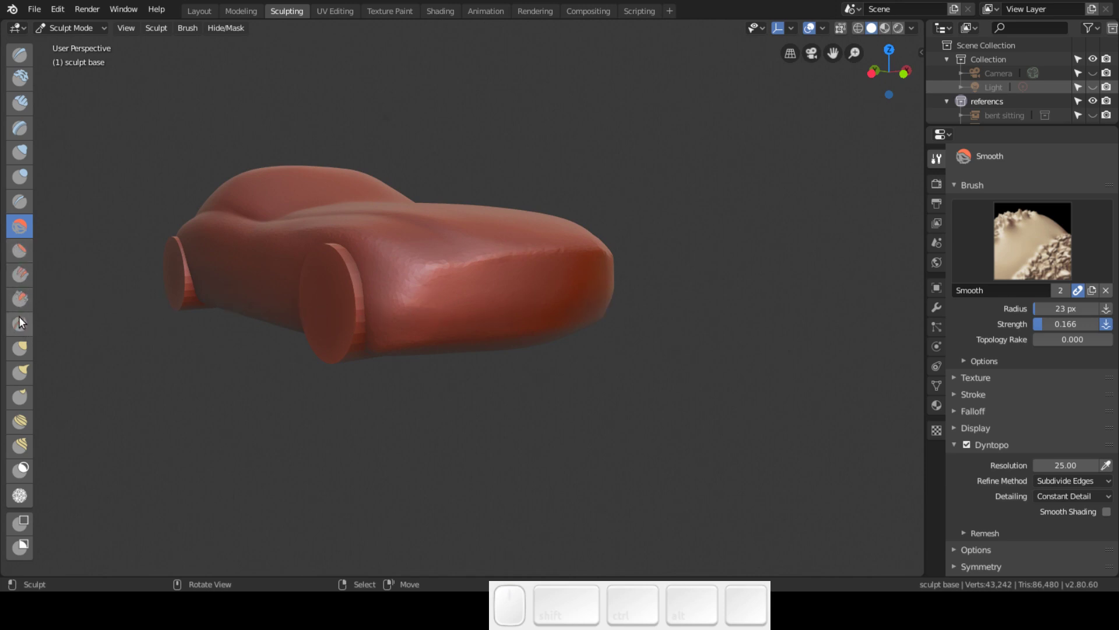
pyautogui.click(20, 298)
pyautogui.moveTo(494, 320)
pyautogui.mouseDown(button='middle')
pyautogui.moveTo(429, 345)
pyautogui.moveTo(431, 299)
pyautogui.mouseUp(button='middle')
pyautogui.press('f')
pyautogui.click(407, 307)
pyautogui.moveTo(407, 308)
pyautogui.mouseDown()
pyautogui.moveTo(482, 269)
pyautogui.moveTo(342, 292)
pyautogui.moveTo(289, 318)
pyautogui.moveTo(322, 316)
pyautogui.moveTo(316, 303)
pyautogui.moveTo(360, 267)
pyautogui.moveTo(417, 253)
pyautogui.moveTo(303, 315)
pyautogui.moveTo(345, 325)
pyautogui.moveTo(263, 325)
pyautogui.moveTo(350, 300)
pyautogui.moveTo(292, 305)
pyautogui.moveTo(308, 267)
pyautogui.moveTo(335, 251)
pyautogui.moveTo(293, 276)
pyautogui.moveTo(474, 288)
pyautogui.moveTo(367, 260)
pyautogui.moveTo(377, 291)
pyautogui.moveTo(335, 301)
pyautogui.moveTo(303, 278)
pyautogui.moveTo(615, 267)
pyautogui.mouseUp()
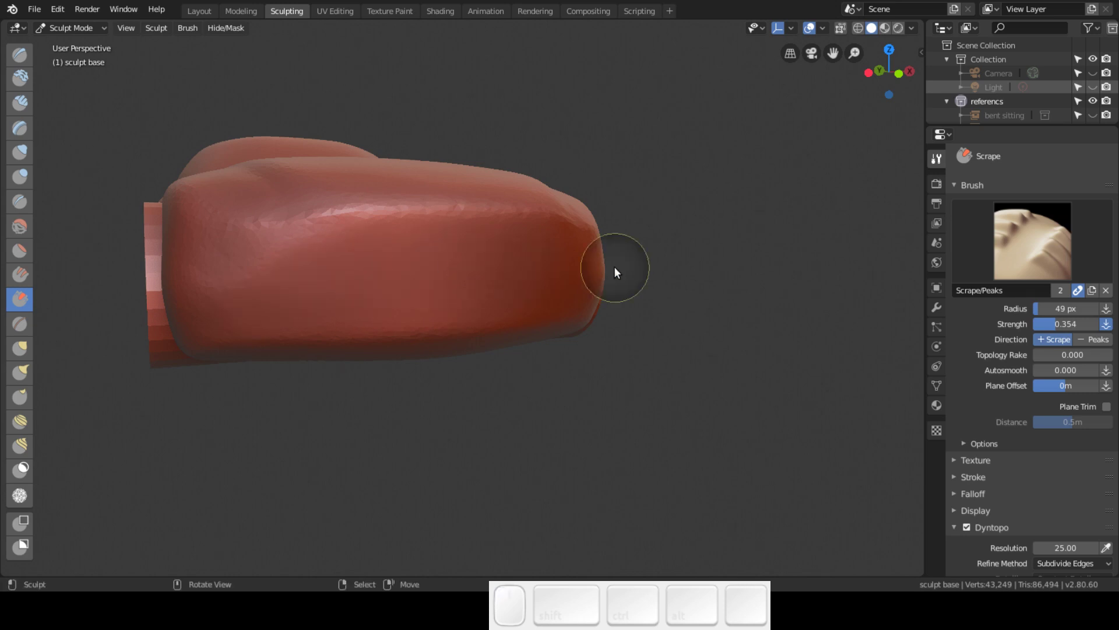
# - Scrape the cabin side flat between the roof edge and the rear fender seam
pyautogui.press('KP_3')
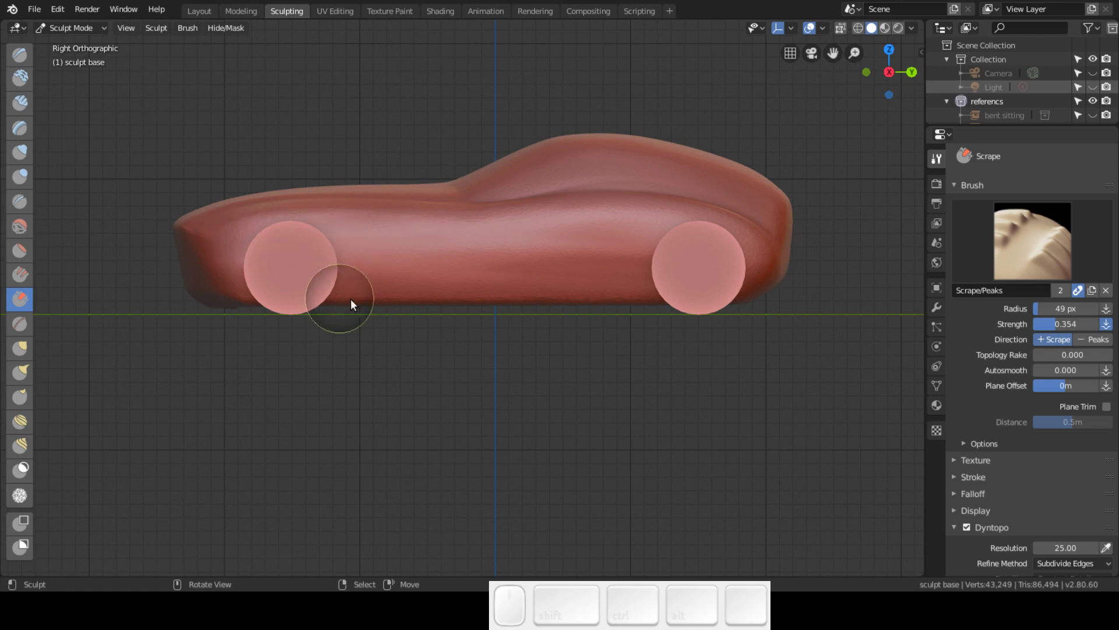
pyautogui.moveTo(577, 308); pyautogui.dragTo(691, 377, button='middle')
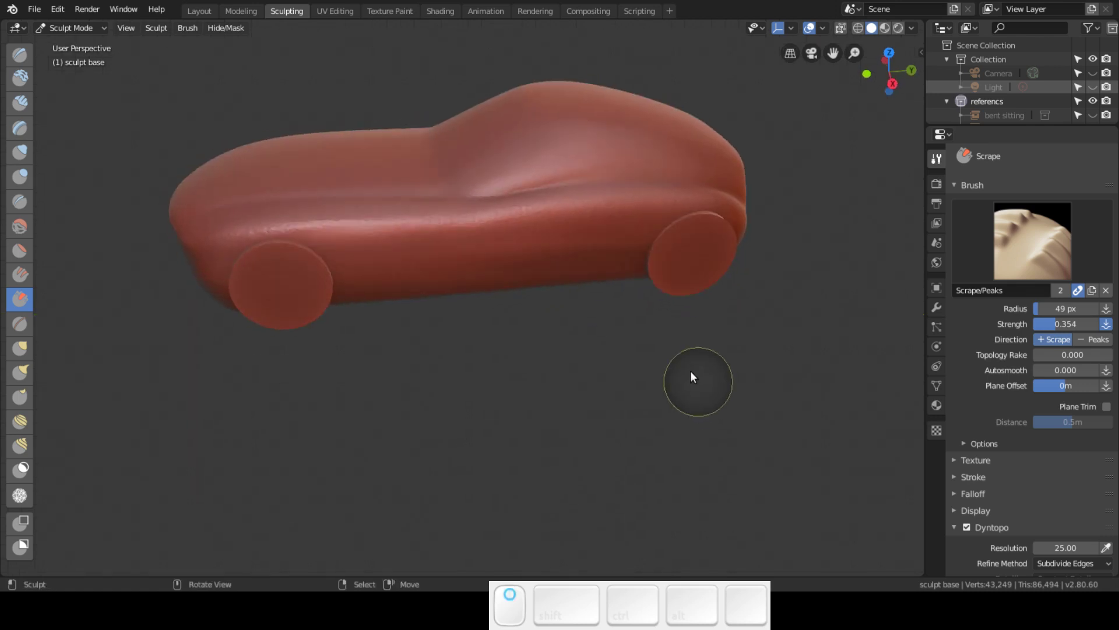
pyautogui.keyDown('shift'); pyautogui.moveTo(591, 361); pyautogui.dragTo(543, 449, button='middle'); pyautogui.keyUp('shift')
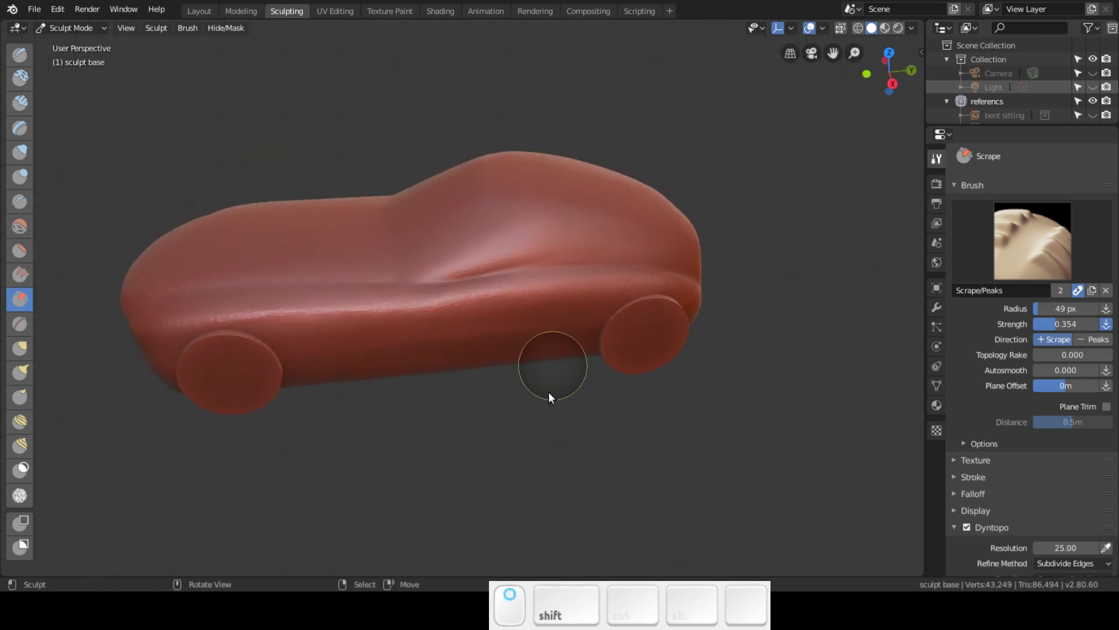
pyautogui.moveTo(549, 392); pyautogui.dragTo(546, 437, button='middle')
pyautogui.moveTo(554, 350)
pyautogui.mouseDown(button='middle')
pyautogui.moveTo(537, 428)
pyautogui.moveTo(561, 313)
pyautogui.moveTo(589, 295)
pyautogui.mouseUp(button='middle')
pyautogui.moveTo(590, 295)
pyautogui.mouseDown()
pyautogui.moveTo(466, 353)
pyautogui.moveTo(846, 308)
pyautogui.moveTo(465, 361)
pyautogui.moveTo(859, 296)
pyautogui.moveTo(854, 279)
pyautogui.moveTo(537, 297)
pyautogui.moveTo(858, 280)
pyautogui.moveTo(537, 325)
pyautogui.moveTo(845, 312)
pyautogui.moveTo(552, 328)
pyautogui.moveTo(551, 307)
pyautogui.moveTo(575, 296)
pyautogui.moveTo(685, 295)
pyautogui.moveTo(536, 309)
pyautogui.moveTo(590, 291)
pyautogui.moveTo(832, 320)
pyautogui.moveTo(725, 338)
pyautogui.mouseUp()
pyautogui.moveTo(724, 338)
pyautogui.mouseDown(button='middle')
pyautogui.moveTo(645, 313)
pyautogui.moveTo(612, 270)
pyautogui.moveTo(552, 289)
pyautogui.moveTo(545, 370)
pyautogui.moveTo(490, 373)
pyautogui.moveTo(490, 387)
pyautogui.moveTo(539, 355)
pyautogui.moveTo(573, 364)
pyautogui.moveTo(582, 320)
pyautogui.moveTo(314, 407)
pyautogui.mouseUp(button='middle')
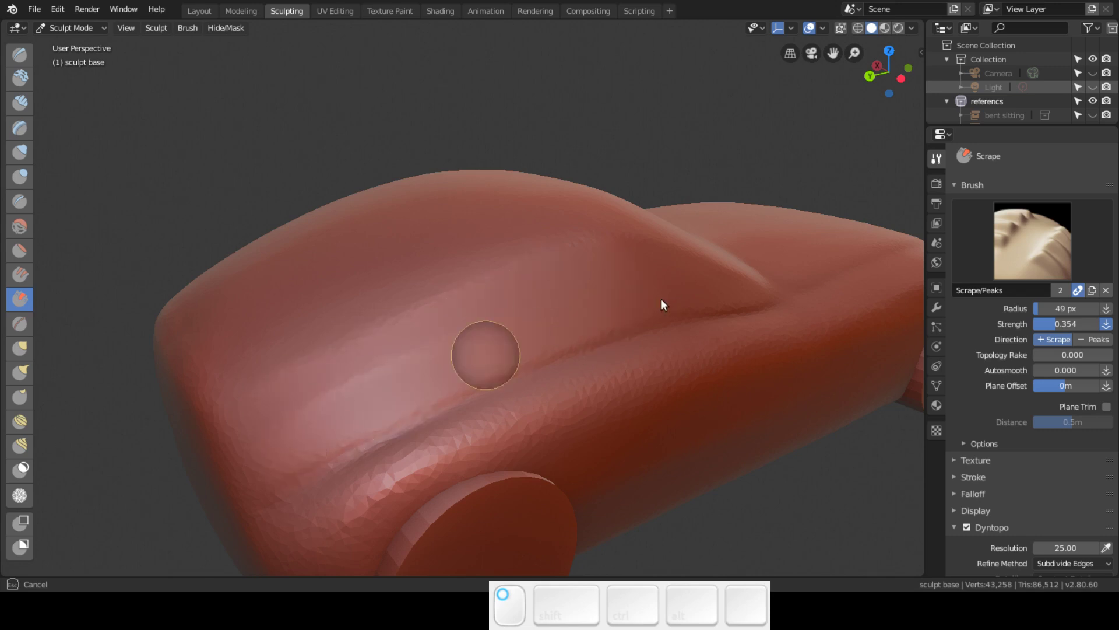
# - Scrape the forward part of the cabin side to define its edge with the roof and windshield
pyautogui.moveTo(609, 342)
pyautogui.mouseDown(button='middle')
pyautogui.moveTo(412, 341)
pyautogui.moveTo(532, 332)
pyautogui.moveTo(537, 379)
pyautogui.moveTo(350, 440)
pyautogui.moveTo(333, 469)
pyautogui.mouseUp(button='middle')
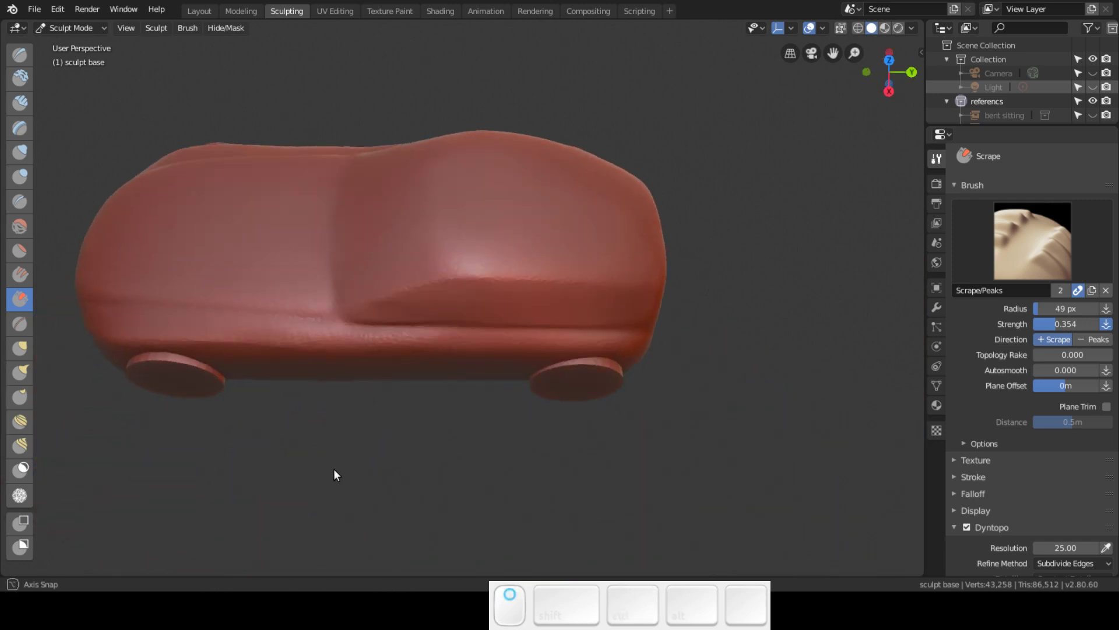
pyautogui.moveTo(423, 368)
pyautogui.keyDown('ctrl'); pyautogui.mouseDown(button='middle')
pyautogui.moveTo(437, 312)
pyautogui.moveTo(425, 321)
pyautogui.moveTo(456, 293)
pyautogui.mouseUp(button='middle'); pyautogui.keyUp('ctrl')
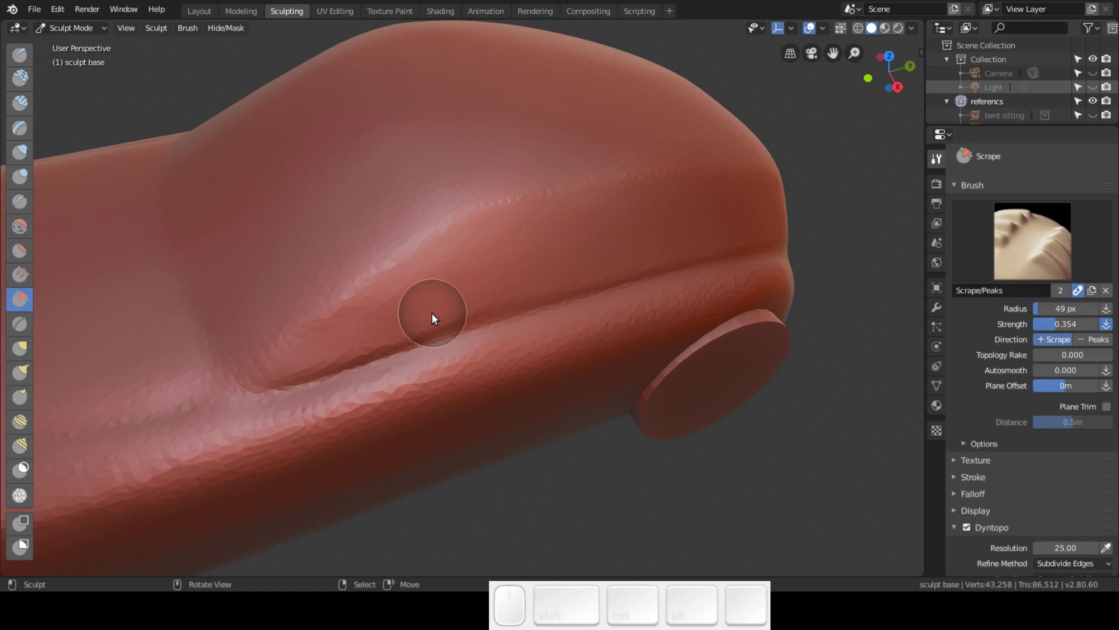
pyautogui.moveTo(398, 331)
pyautogui.mouseDown()
pyautogui.moveTo(391, 315)
pyautogui.moveTo(354, 327)
pyautogui.moveTo(468, 246)
pyautogui.moveTo(490, 255)
pyautogui.moveTo(575, 220)
pyautogui.moveTo(447, 292)
pyautogui.moveTo(503, 260)
pyautogui.moveTo(458, 264)
pyautogui.moveTo(487, 244)
pyautogui.moveTo(512, 244)
pyautogui.moveTo(396, 240)
pyautogui.moveTo(261, 338)
pyautogui.moveTo(307, 315)
pyautogui.moveTo(260, 362)
pyautogui.moveTo(302, 287)
pyautogui.moveTo(361, 227)
pyautogui.moveTo(283, 295)
pyautogui.moveTo(339, 202)
pyautogui.moveTo(248, 248)
pyautogui.moveTo(231, 316)
pyautogui.moveTo(232, 182)
pyautogui.moveTo(348, 234)
pyautogui.moveTo(315, 113)
pyautogui.moveTo(375, 224)
pyautogui.moveTo(463, 191)
pyautogui.mouseUp()
pyautogui.moveTo(462, 190); pyautogui.dragTo(433, 136, button='middle')
pyautogui.scroll(3, 452, 175)
pyautogui.moveTo(472, 242)
pyautogui.mouseDown(button='middle')
pyautogui.moveTo(487, 342)
pyautogui.moveTo(480, 238)
pyautogui.mouseUp(button='middle')
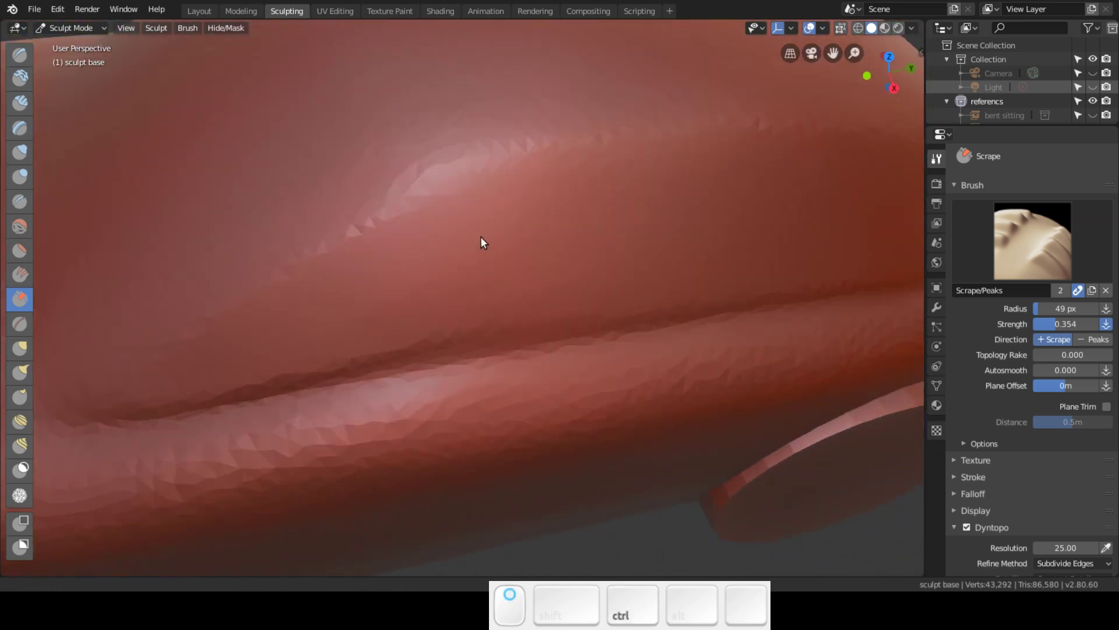
# - Build up the windshield pillar edge with the Draw brush, smooth it, and check it against the side profile
pyautogui.scroll(-5, 475, 319)
pyautogui.press('KP_5')
pyautogui.press('KP_3')
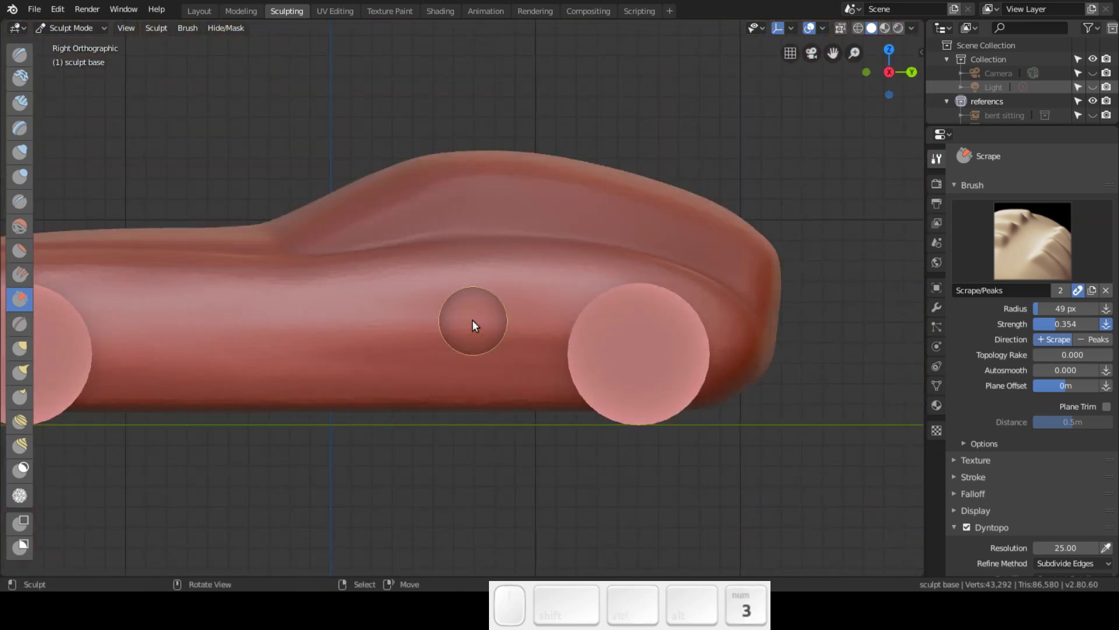
pyautogui.keyDown('shift'); pyautogui.moveTo(461, 271); pyautogui.dragTo(433, 348, button='middle'); pyautogui.keyUp('shift')
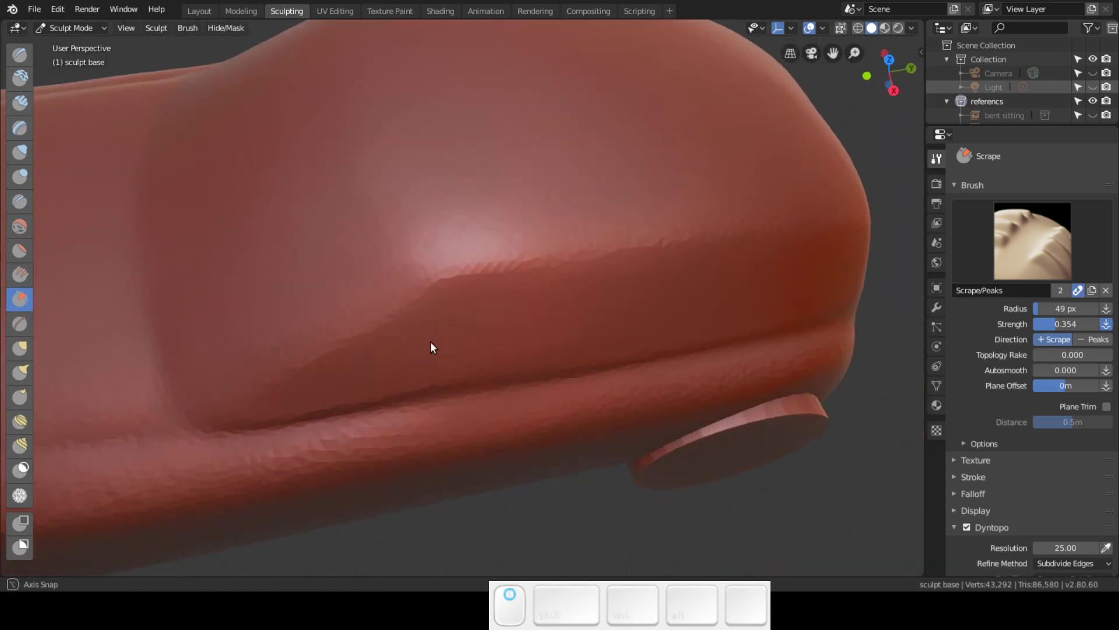
pyautogui.click(18, 58)
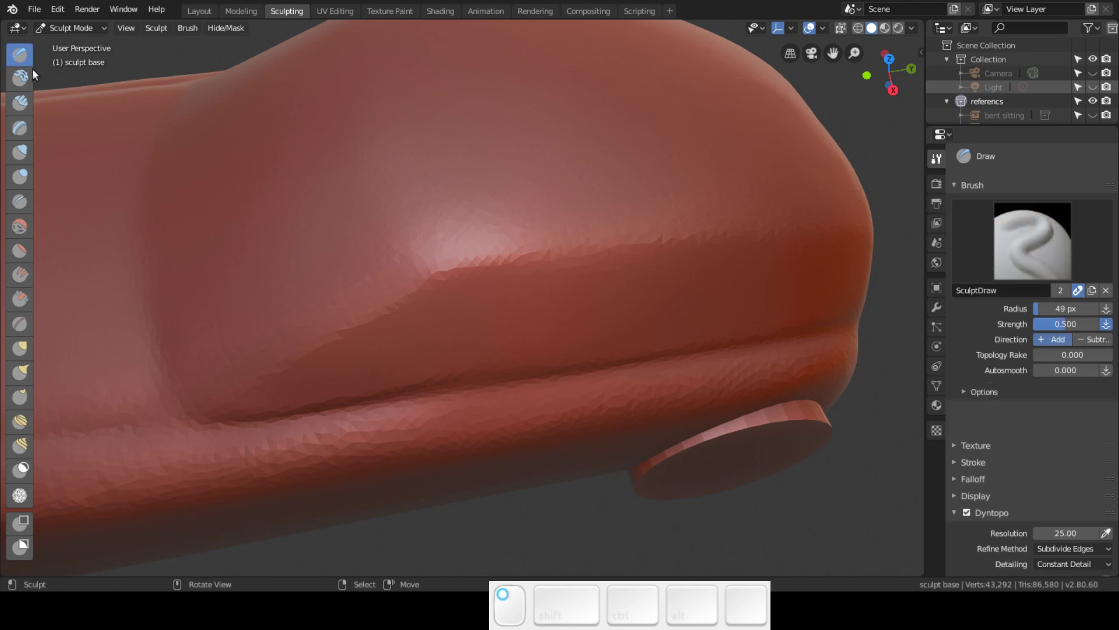
pyautogui.moveTo(422, 272)
pyautogui.mouseDown()
pyautogui.moveTo(214, 383)
pyautogui.moveTo(375, 275)
pyautogui.moveTo(204, 385)
pyautogui.moveTo(411, 244)
pyautogui.mouseUp()
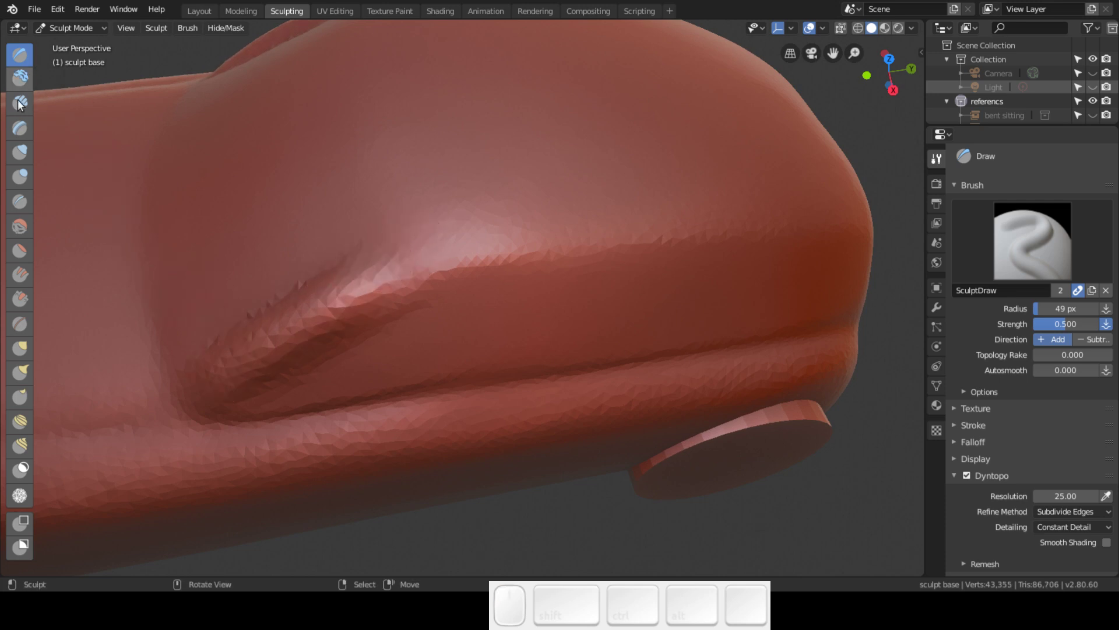
pyautogui.click(19, 227)
pyautogui.moveTo(373, 268)
pyautogui.mouseDown()
pyautogui.moveTo(188, 400)
pyautogui.moveTo(280, 309)
pyautogui.moveTo(398, 248)
pyautogui.moveTo(379, 245)
pyautogui.moveTo(308, 299)
pyautogui.moveTo(263, 310)
pyautogui.moveTo(118, 228)
pyautogui.moveTo(45, 225)
pyautogui.moveTo(401, 295)
pyautogui.moveTo(396, 311)
pyautogui.moveTo(297, 375)
pyautogui.moveTo(315, 367)
pyautogui.mouseUp()
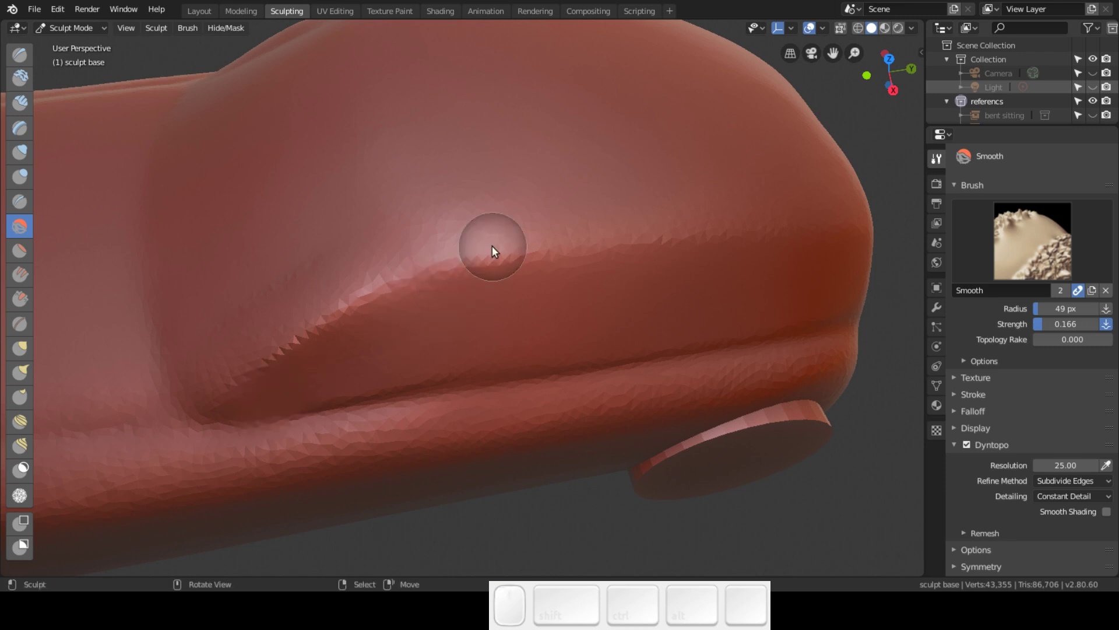
pyautogui.press('KP_3')
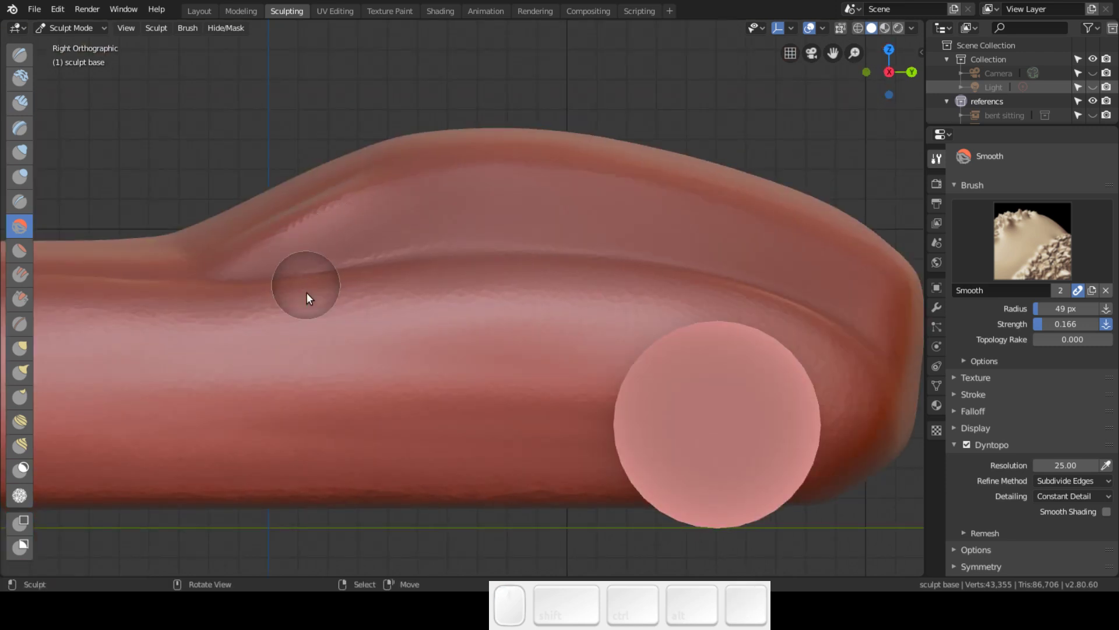
pyautogui.moveTo(325, 364)
pyautogui.mouseDown(button='middle')
pyautogui.moveTo(349, 426)
pyautogui.moveTo(348, 472)
pyautogui.moveTo(340, 291)
pyautogui.moveTo(310, 319)
pyautogui.mouseUp(button='middle')
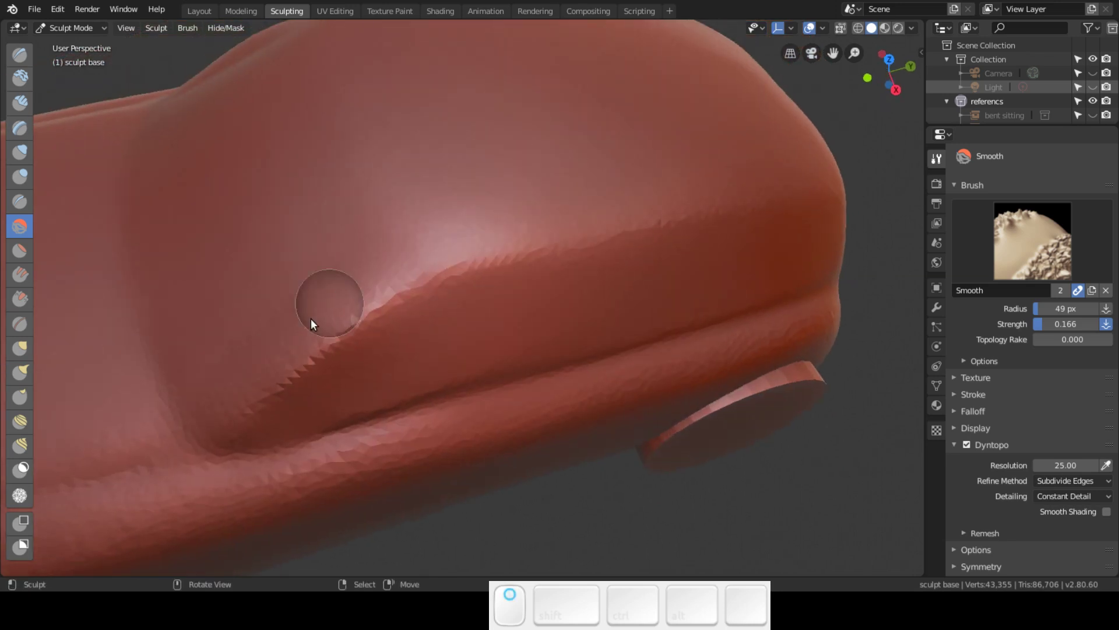
# - Fill the windshield corner along the pillar with Clay Strips strokes and smooth the added volume
pyautogui.click(20, 104)
pyautogui.moveTo(276, 364)
pyautogui.mouseDown()
pyautogui.moveTo(352, 282)
pyautogui.moveTo(327, 292)
pyautogui.mouseUp()
pyautogui.moveTo(316, 298)
pyautogui.mouseDown()
pyautogui.moveTo(292, 309)
pyautogui.moveTo(324, 270)
pyautogui.moveTo(211, 324)
pyautogui.mouseUp()
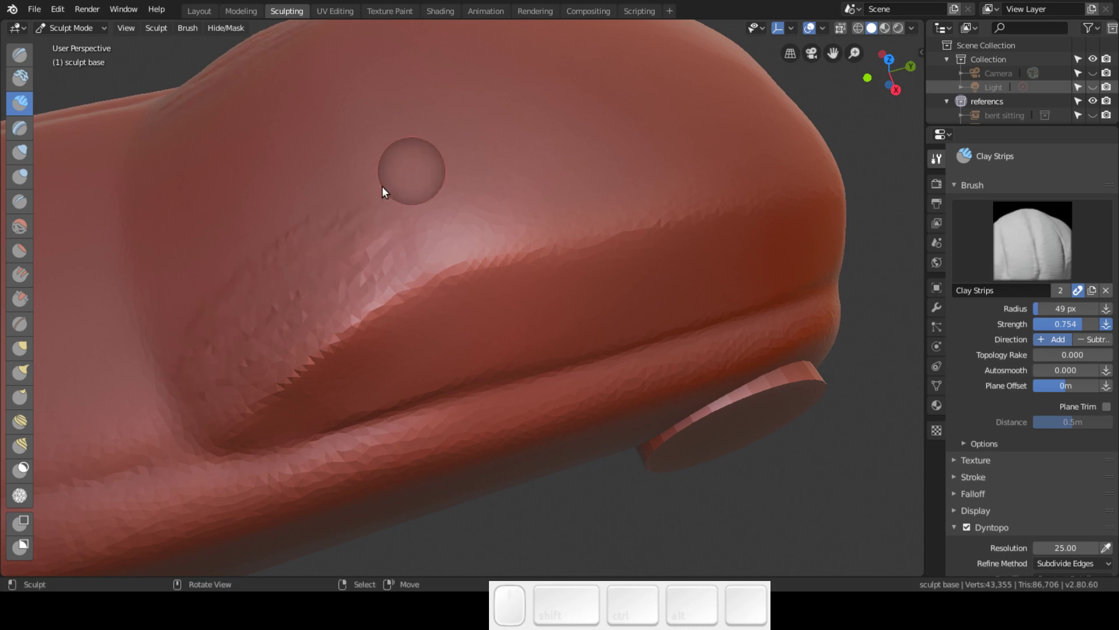
pyautogui.click(20, 227)
pyautogui.moveTo(332, 240)
pyautogui.mouseDown()
pyautogui.moveTo(248, 352)
pyautogui.moveTo(250, 368)
pyautogui.moveTo(276, 336)
pyautogui.moveTo(276, 260)
pyautogui.moveTo(245, 264)
pyautogui.moveTo(321, 277)
pyautogui.moveTo(183, 389)
pyautogui.moveTo(237, 420)
pyautogui.mouseUp()
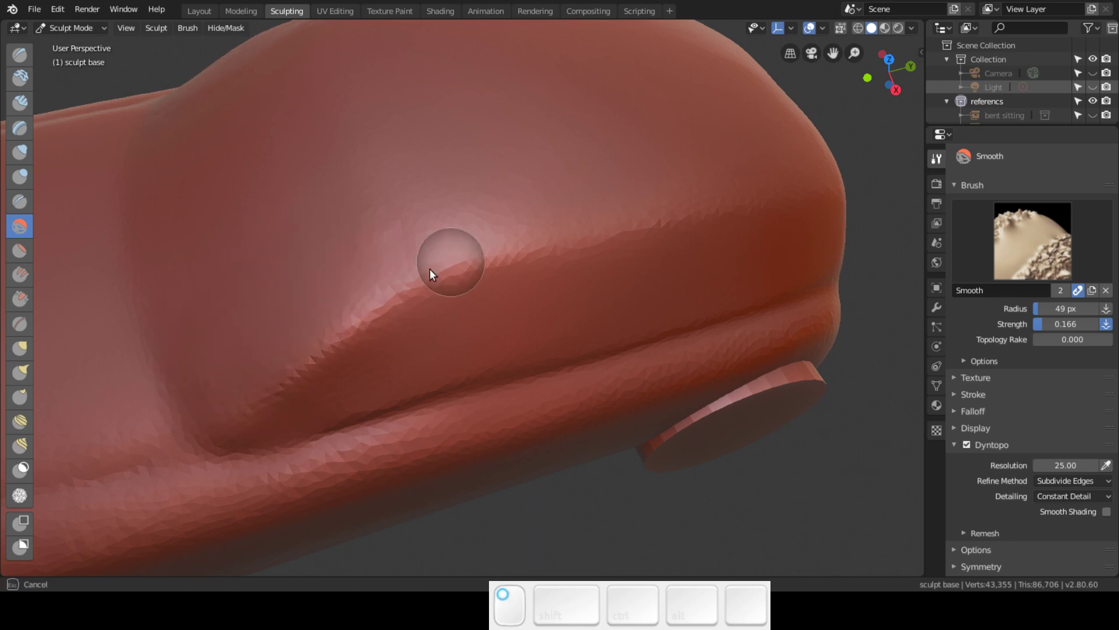
# - Examine the cabin's side profile and pillar edge in the right orthographic view and from above
pyautogui.moveTo(542, 195); pyautogui.dragTo(413, 179, button='middle')
pyautogui.scroll(3, 419, 169)
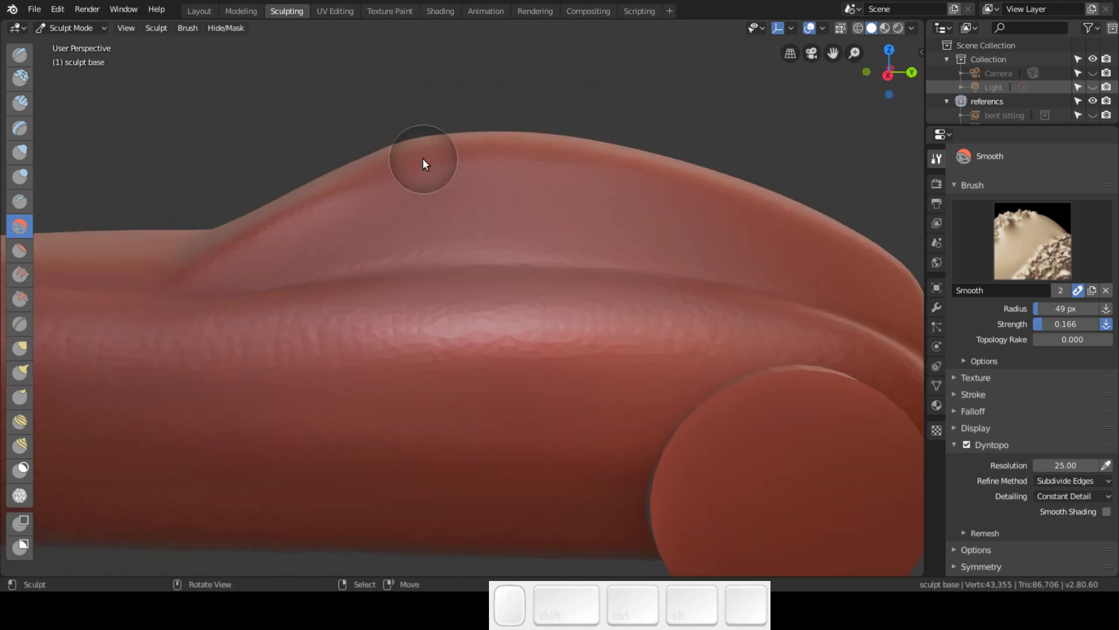
pyautogui.press('3')
pyautogui.scroll(3, 411, 199)
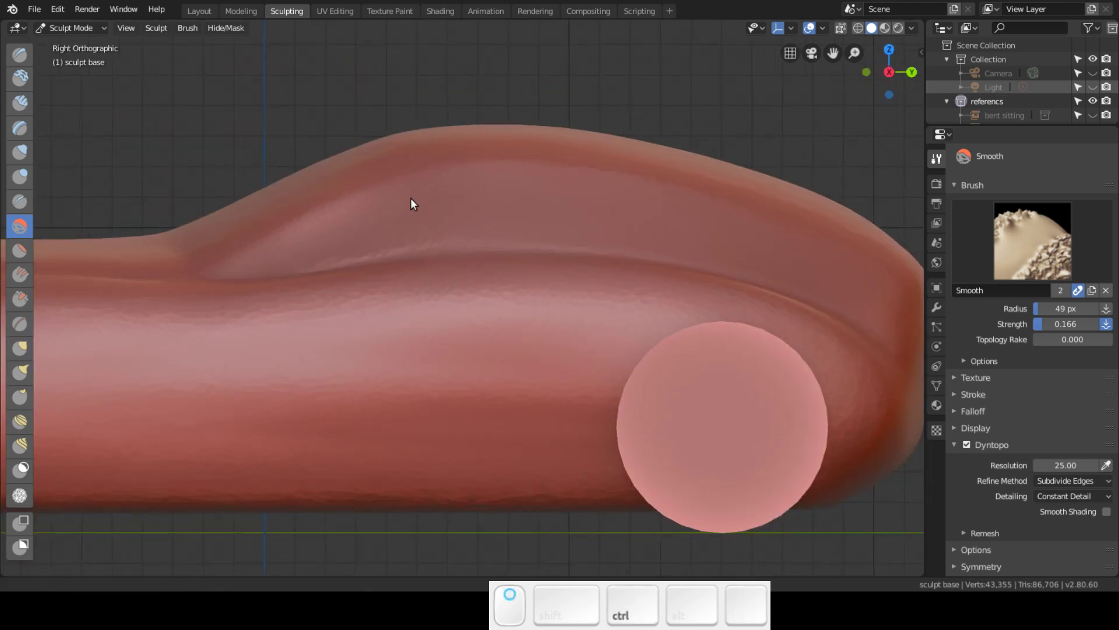
pyautogui.keyDown('ctrl'); pyautogui.moveTo(412, 220); pyautogui.dragTo(410, 251, button='middle'); pyautogui.keyUp('ctrl')
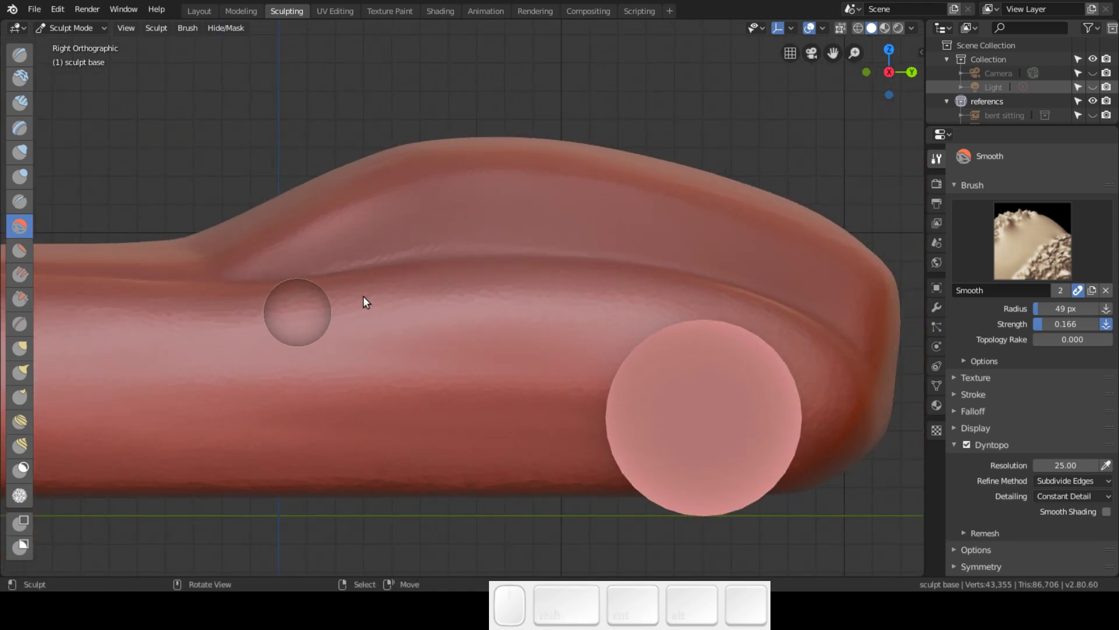
pyautogui.keyDown('ctrl'); pyautogui.moveTo(583, 323); pyautogui.dragTo(433, 325, button='middle'); pyautogui.keyUp('ctrl')
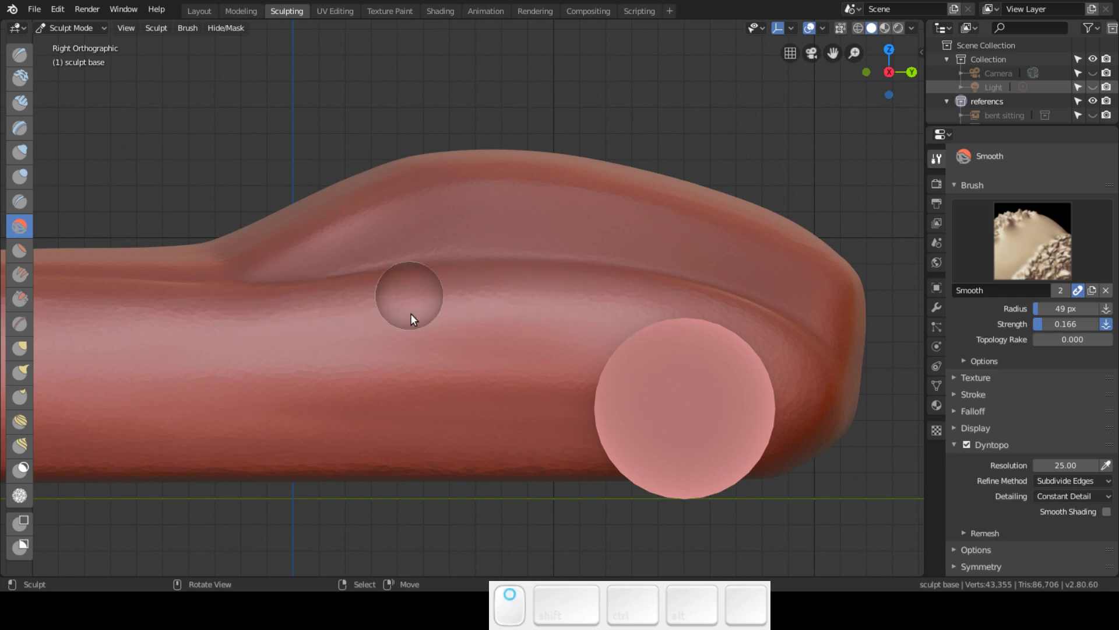
pyautogui.moveTo(411, 313); pyautogui.dragTo(431, 395, button='middle')
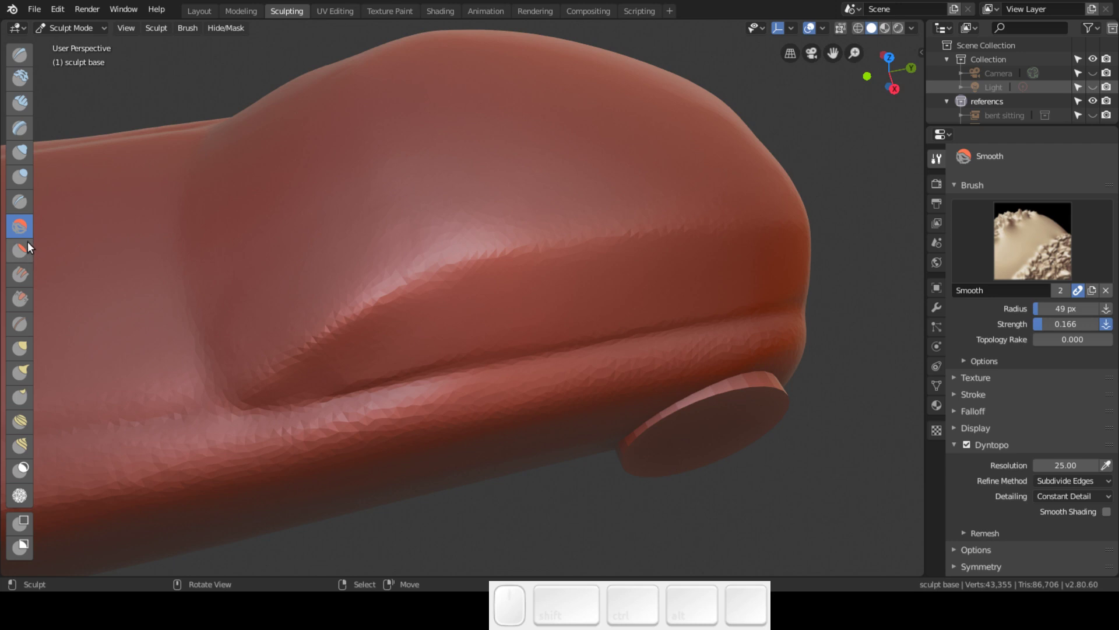
# - Flatten the cabin side between the roof edge and the fender line with the Scrape brush
pyautogui.click(24, 299)
pyautogui.moveTo(364, 342)
pyautogui.mouseDown()
pyautogui.moveTo(399, 361)
pyautogui.moveTo(489, 351)
pyautogui.moveTo(457, 354)
pyautogui.mouseUp()
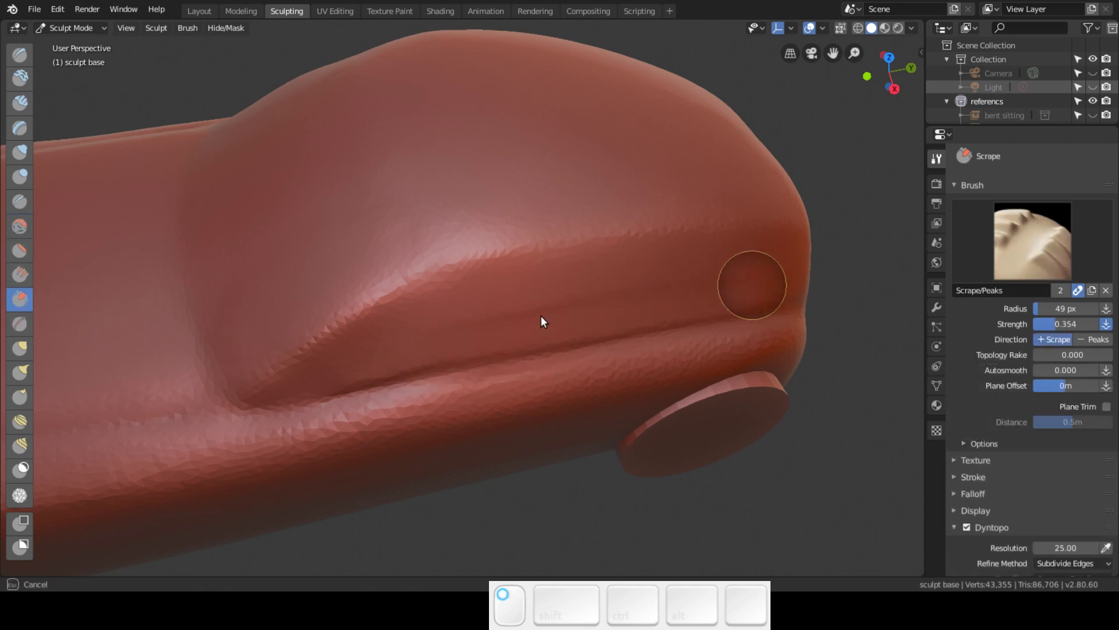
pyautogui.moveTo(591, 301)
pyautogui.mouseDown()
pyautogui.moveTo(466, 322)
pyautogui.moveTo(504, 304)
pyautogui.mouseUp()
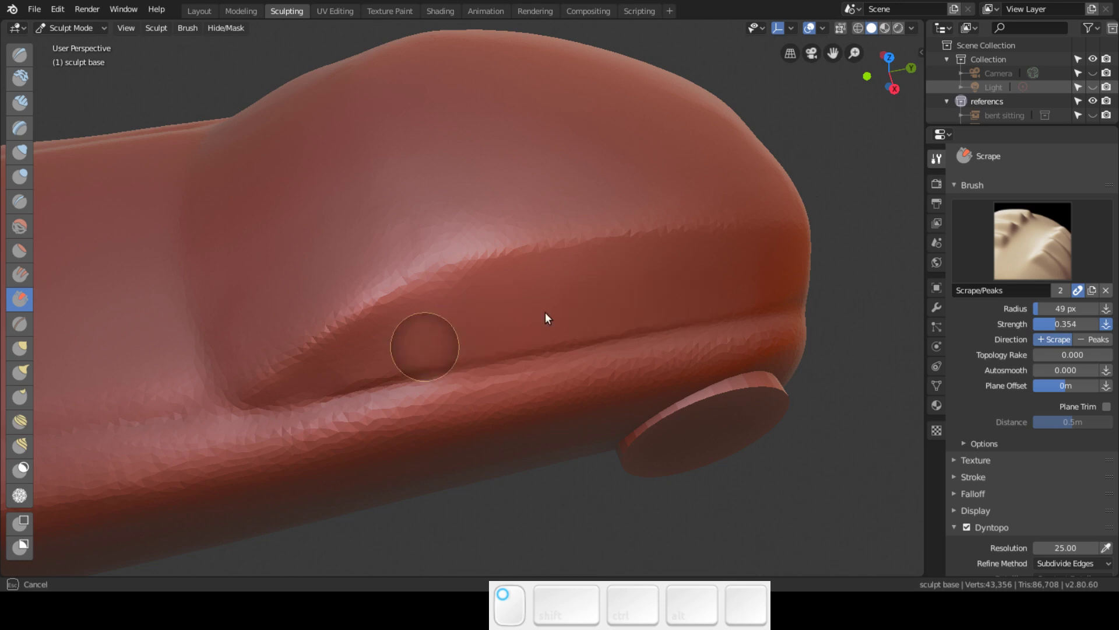
pyautogui.press('KP_3')
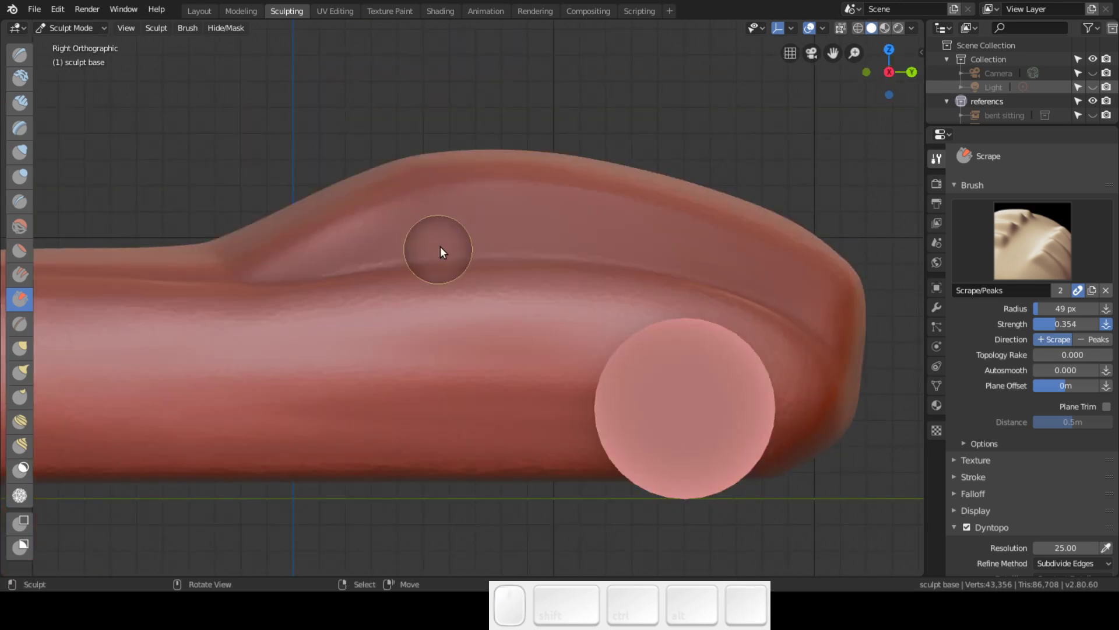
# - Scrape the upper cabin side and the roof surface, then check the shape against the side profile
pyautogui.moveTo(480, 196)
pyautogui.mouseDown(button='middle')
pyautogui.moveTo(470, 303)
pyautogui.moveTo(468, 195)
pyautogui.mouseUp(button='middle')
pyautogui.moveTo(468, 194)
pyautogui.mouseDown()
pyautogui.moveTo(455, 194)
pyautogui.moveTo(486, 163)
pyautogui.moveTo(498, 230)
pyautogui.moveTo(828, 289)
pyautogui.moveTo(692, 287)
pyautogui.moveTo(721, 262)
pyautogui.moveTo(570, 229)
pyautogui.moveTo(550, 187)
pyautogui.moveTo(429, 152)
pyautogui.moveTo(661, 242)
pyautogui.mouseUp()
pyautogui.moveTo(661, 244); pyautogui.dragTo(570, 267, button='middle')
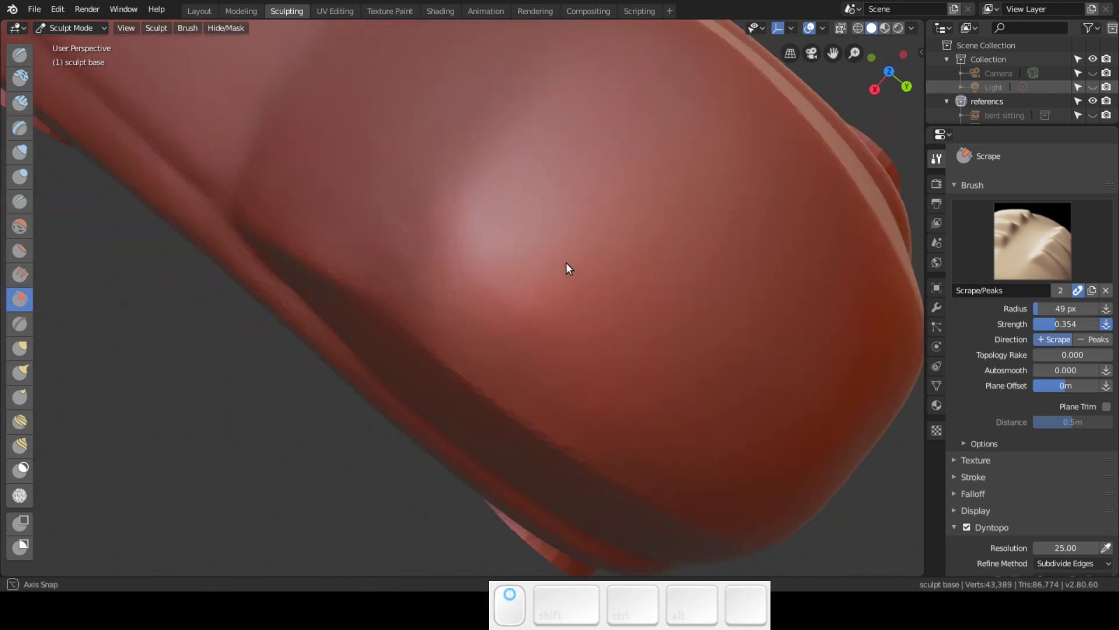
pyautogui.moveTo(573, 93)
pyautogui.mouseDown()
pyautogui.moveTo(548, 92)
pyautogui.moveTo(469, 298)
pyautogui.moveTo(621, 166)
pyautogui.moveTo(583, 288)
pyautogui.moveTo(512, 175)
pyautogui.moveTo(482, 318)
pyautogui.moveTo(499, 316)
pyautogui.moveTo(512, 270)
pyautogui.moveTo(657, 402)
pyautogui.moveTo(712, 422)
pyautogui.moveTo(675, 253)
pyautogui.mouseUp()
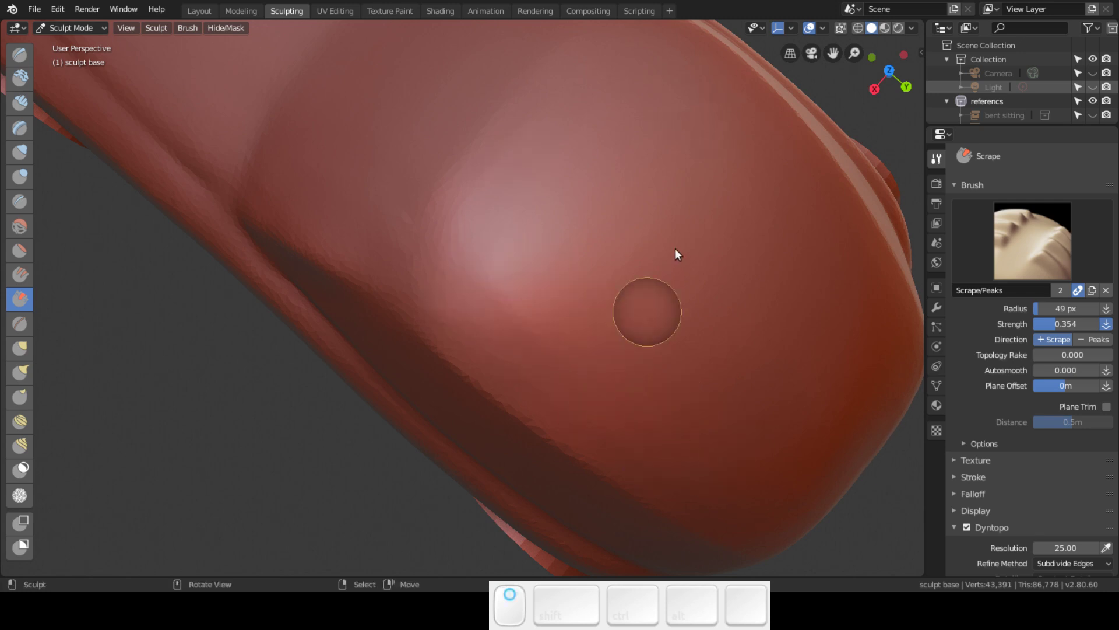
pyautogui.moveTo(675, 253); pyautogui.dragTo(767, 153, button='middle')
pyautogui.press('KP_3')
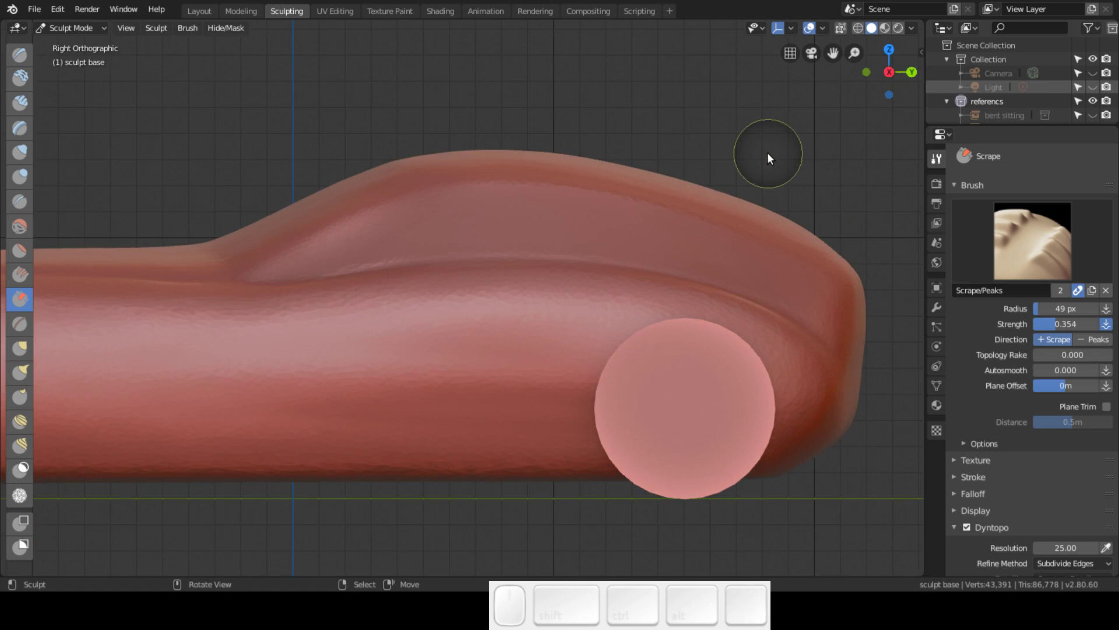
# - Scrape the rear roof and its edge with the cabin side, and check the result in the right view
pyautogui.moveTo(639, 280)
pyautogui.mouseDown(button='middle')
pyautogui.moveTo(452, 302)
pyautogui.moveTo(438, 357)
pyautogui.moveTo(466, 335)
pyautogui.moveTo(430, 380)
pyautogui.moveTo(409, 367)
pyautogui.mouseUp(button='middle')
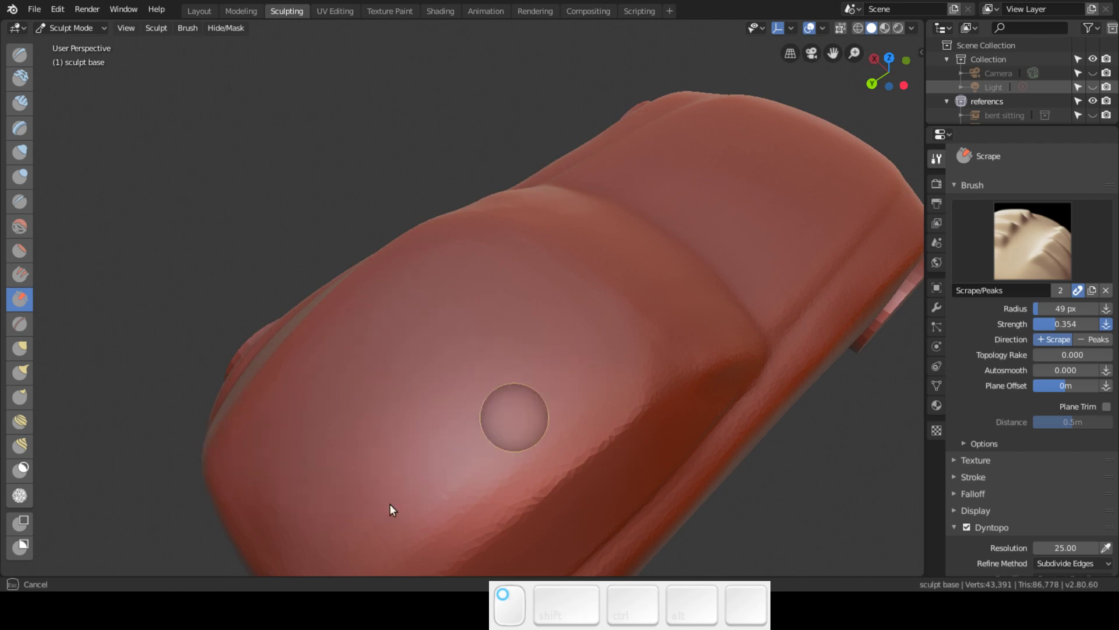
pyautogui.keyDown('shift'); pyautogui.moveTo(503, 396); pyautogui.dragTo(507, 314, button='middle'); pyautogui.keyUp('shift')
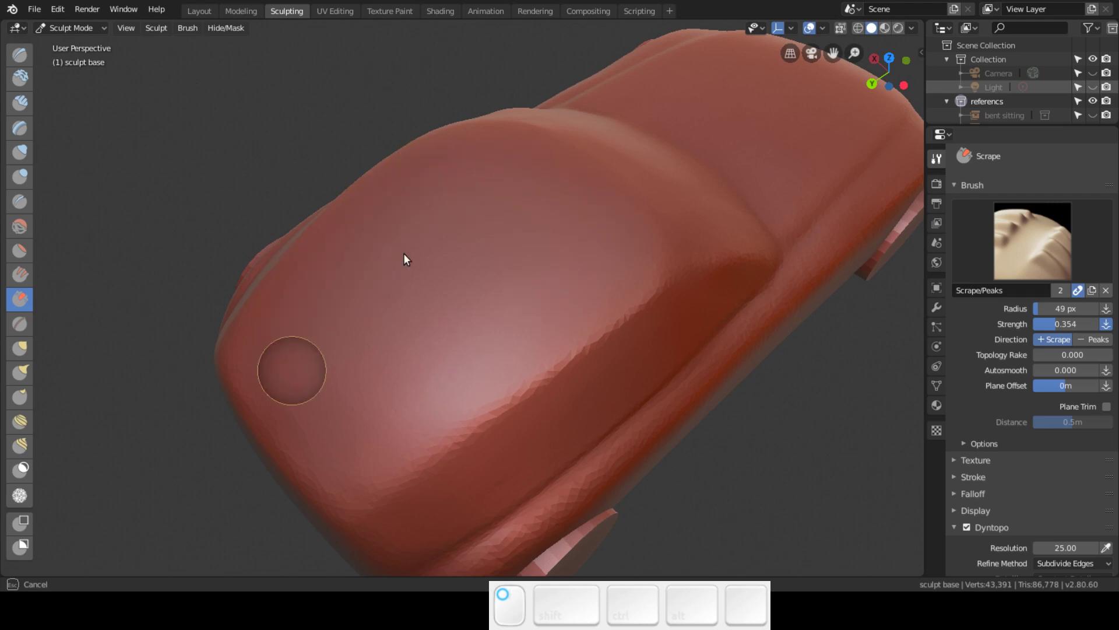
pyautogui.moveTo(480, 352)
pyautogui.mouseDown(button='middle')
pyautogui.moveTo(393, 380)
pyautogui.moveTo(348, 305)
pyautogui.moveTo(375, 266)
pyautogui.moveTo(490, 268)
pyautogui.mouseUp(button='middle')
pyautogui.moveTo(466, 274)
pyautogui.mouseDown()
pyautogui.moveTo(295, 270)
pyautogui.moveTo(415, 250)
pyautogui.moveTo(290, 227)
pyautogui.moveTo(435, 236)
pyautogui.moveTo(452, 265)
pyautogui.moveTo(308, 279)
pyautogui.moveTo(292, 312)
pyautogui.moveTo(411, 372)
pyautogui.moveTo(379, 369)
pyautogui.moveTo(495, 356)
pyautogui.moveTo(327, 286)
pyautogui.moveTo(353, 262)
pyautogui.moveTo(419, 249)
pyautogui.moveTo(318, 226)
pyautogui.moveTo(417, 248)
pyautogui.moveTo(343, 248)
pyautogui.moveTo(487, 327)
pyautogui.moveTo(469, 260)
pyautogui.moveTo(514, 331)
pyautogui.moveTo(417, 298)
pyautogui.moveTo(304, 288)
pyautogui.moveTo(483, 324)
pyautogui.moveTo(499, 370)
pyautogui.moveTo(308, 310)
pyautogui.moveTo(292, 278)
pyautogui.moveTo(423, 249)
pyautogui.moveTo(436, 303)
pyautogui.mouseUp()
pyautogui.moveTo(437, 304)
pyautogui.mouseDown(button='middle')
pyautogui.moveTo(374, 308)
pyautogui.moveTo(433, 298)
pyautogui.moveTo(710, 312)
pyautogui.moveTo(649, 303)
pyautogui.moveTo(661, 301)
pyautogui.moveTo(518, 341)
pyautogui.moveTo(462, 383)
pyautogui.mouseUp(button='middle')
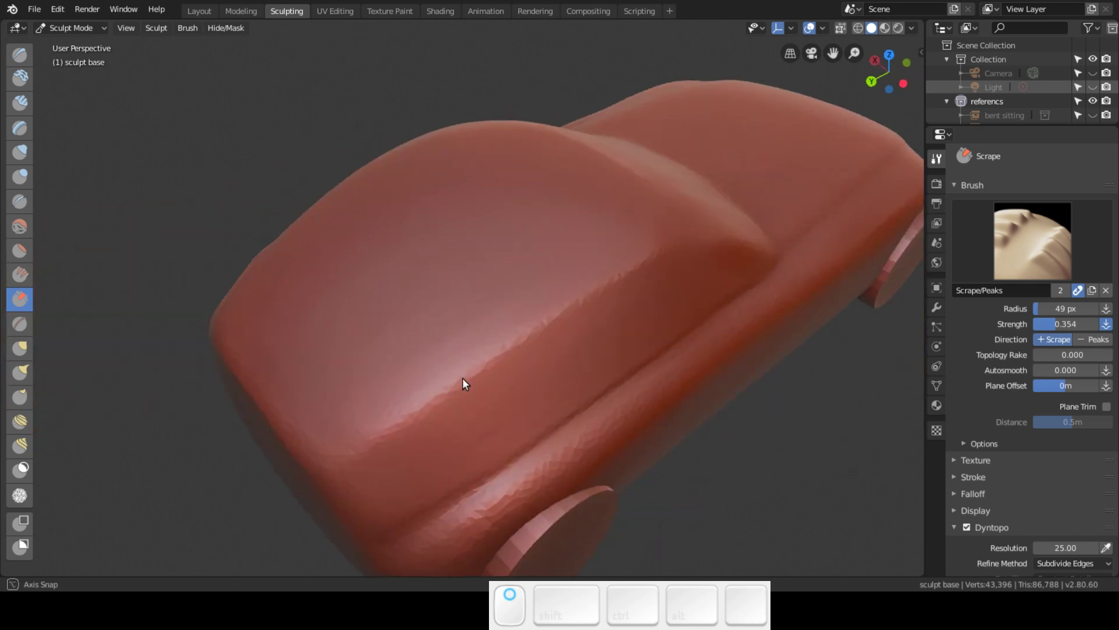
pyautogui.moveTo(632, 353)
pyautogui.mouseDown()
pyautogui.moveTo(362, 493)
pyautogui.moveTo(571, 358)
pyautogui.moveTo(687, 313)
pyautogui.moveTo(529, 377)
pyautogui.moveTo(681, 301)
pyautogui.mouseUp()
pyautogui.moveTo(680, 300)
pyautogui.mouseDown(button='middle')
pyautogui.moveTo(585, 258)
pyautogui.moveTo(589, 241)
pyautogui.mouseUp(button='middle')
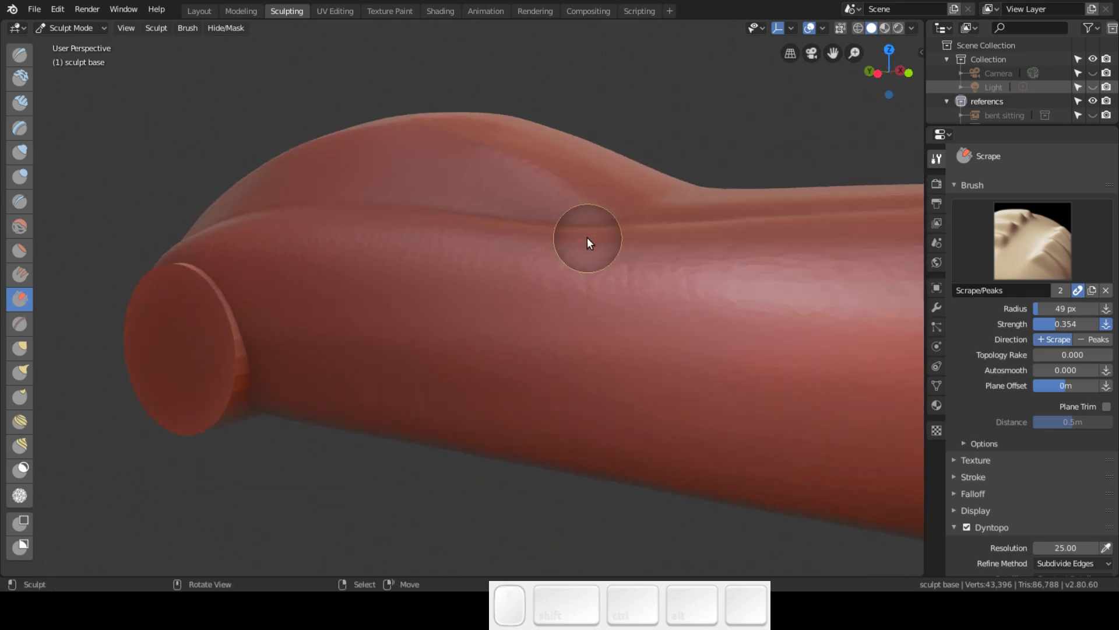
pyautogui.press('KP_3')
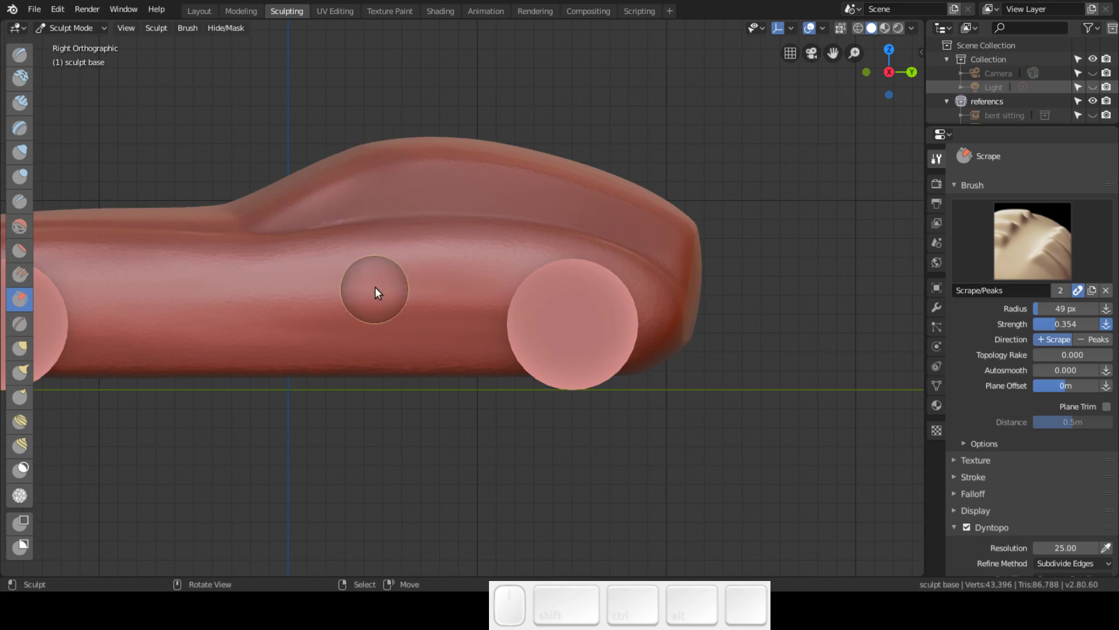
# - Build up the windshield's upper corner, pillar and adjoining roof edge with the Draw brush at 28 px radius
pyautogui.moveTo(378, 307)
pyautogui.mouseDown(button='middle')
pyautogui.moveTo(405, 393)
pyautogui.moveTo(394, 315)
pyautogui.moveTo(419, 258)
pyautogui.moveTo(251, 335)
pyautogui.mouseUp(button='middle')
pyautogui.click(20, 55)
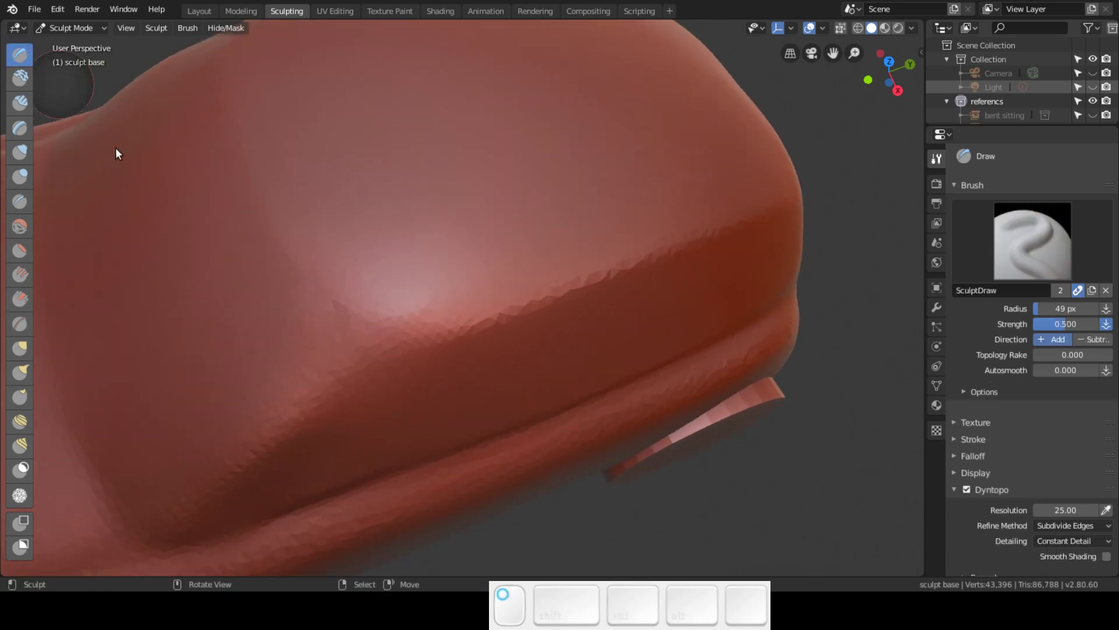
pyautogui.press('f')
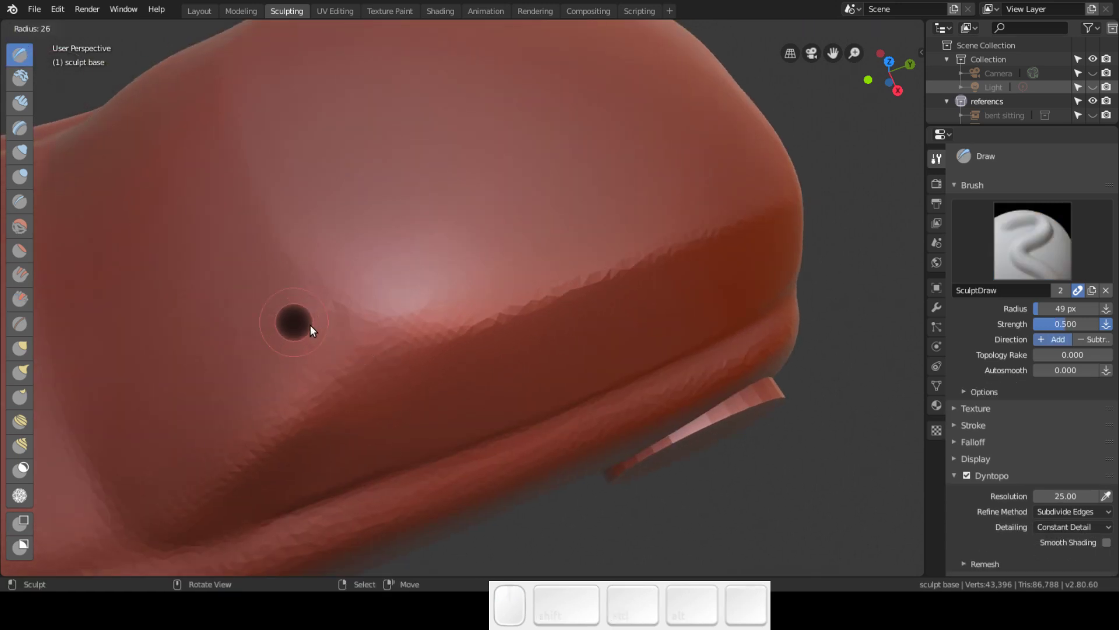
pyautogui.click(308, 308)
pyautogui.moveTo(307, 292)
pyautogui.mouseDown()
pyautogui.moveTo(347, 353)
pyautogui.moveTo(330, 352)
pyautogui.moveTo(328, 376)
pyautogui.moveTo(236, 480)
pyautogui.mouseUp()
pyautogui.moveTo(336, 364); pyautogui.dragTo(205, 483)
pyautogui.moveTo(392, 346)
pyautogui.mouseDown()
pyautogui.moveTo(459, 323)
pyautogui.moveTo(375, 350)
pyautogui.moveTo(592, 270)
pyautogui.moveTo(357, 355)
pyautogui.moveTo(590, 265)
pyautogui.moveTo(380, 333)
pyautogui.moveTo(310, 270)
pyautogui.moveTo(361, 337)
pyautogui.moveTo(358, 318)
pyautogui.moveTo(522, 271)
pyautogui.mouseUp()
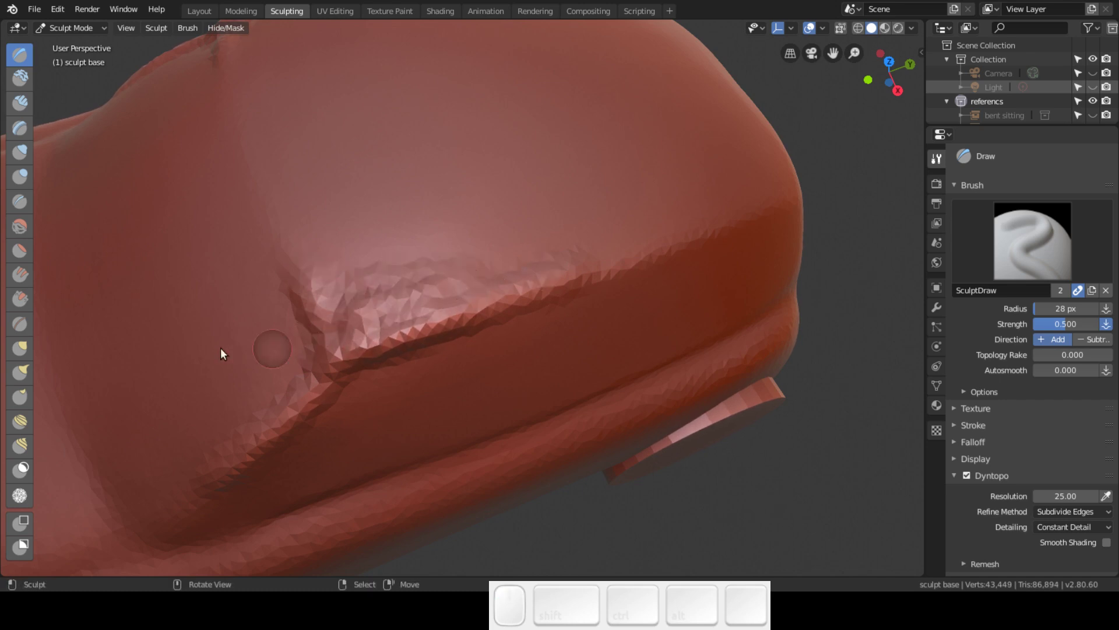
# - Smooth the added volume at the windshield's upper corner and roof edge, and check the side profile
pyautogui.click(22, 225)
pyautogui.moveTo(301, 268)
pyautogui.mouseDown()
pyautogui.moveTo(325, 374)
pyautogui.moveTo(253, 429)
pyautogui.moveTo(260, 440)
pyautogui.moveTo(225, 487)
pyautogui.moveTo(273, 457)
pyautogui.moveTo(402, 329)
pyautogui.moveTo(520, 280)
pyautogui.moveTo(344, 303)
pyautogui.moveTo(418, 250)
pyautogui.moveTo(337, 314)
pyautogui.moveTo(665, 245)
pyautogui.moveTo(443, 349)
pyautogui.moveTo(386, 358)
pyautogui.moveTo(529, 241)
pyautogui.mouseUp()
pyautogui.moveTo(530, 240)
pyautogui.mouseDown(button='middle')
pyautogui.moveTo(518, 184)
pyautogui.moveTo(503, 177)
pyautogui.mouseUp(button='middle')
pyautogui.press('KP_3')
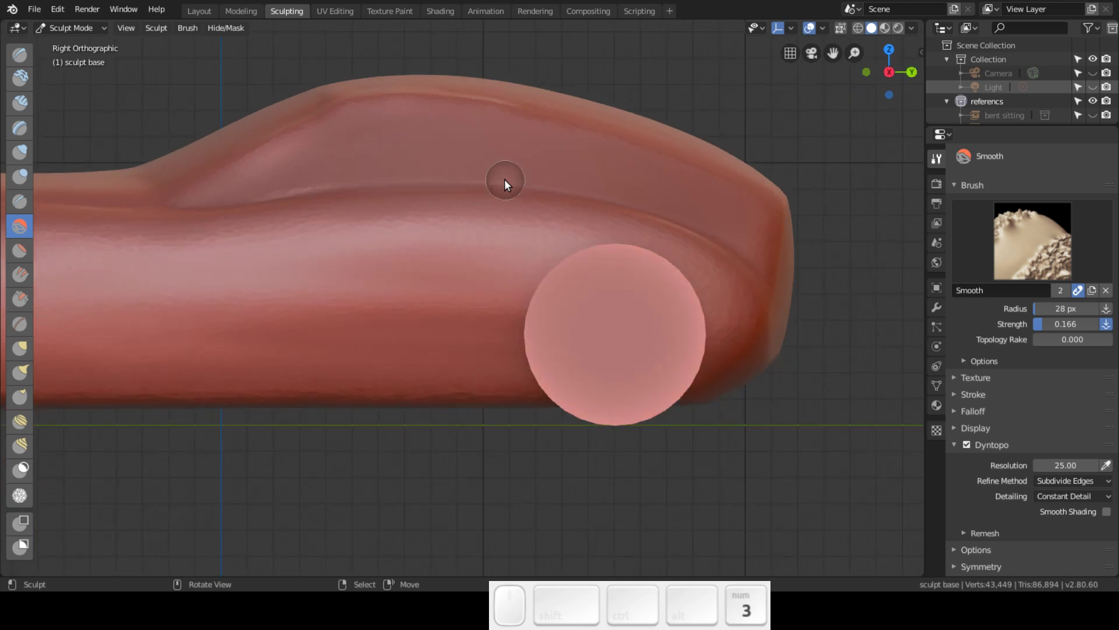
# - Smooth the pillar and the forward cabin side, and compare them with the side profile
pyautogui.moveTo(218, 186)
pyautogui.mouseDown()
pyautogui.moveTo(205, 188)
pyautogui.moveTo(290, 126)
pyautogui.moveTo(276, 148)
pyautogui.moveTo(410, 204)
pyautogui.mouseUp()
pyautogui.moveTo(411, 204)
pyautogui.mouseDown(button='middle')
pyautogui.moveTo(434, 270)
pyautogui.moveTo(482, 345)
pyautogui.moveTo(462, 259)
pyautogui.mouseUp(button='middle')
pyautogui.moveTo(463, 260)
pyautogui.mouseDown()
pyautogui.moveTo(461, 223)
pyautogui.moveTo(581, 205)
pyautogui.moveTo(458, 193)
pyautogui.moveTo(288, 199)
pyautogui.moveTo(300, 230)
pyautogui.moveTo(332, 215)
pyautogui.moveTo(400, 285)
pyautogui.moveTo(490, 250)
pyautogui.moveTo(378, 253)
pyautogui.moveTo(365, 293)
pyautogui.mouseUp()
pyautogui.moveTo(590, 227)
pyautogui.mouseDown(button='middle')
pyautogui.moveTo(654, 105)
pyautogui.moveTo(643, 88)
pyautogui.mouseUp(button='middle')
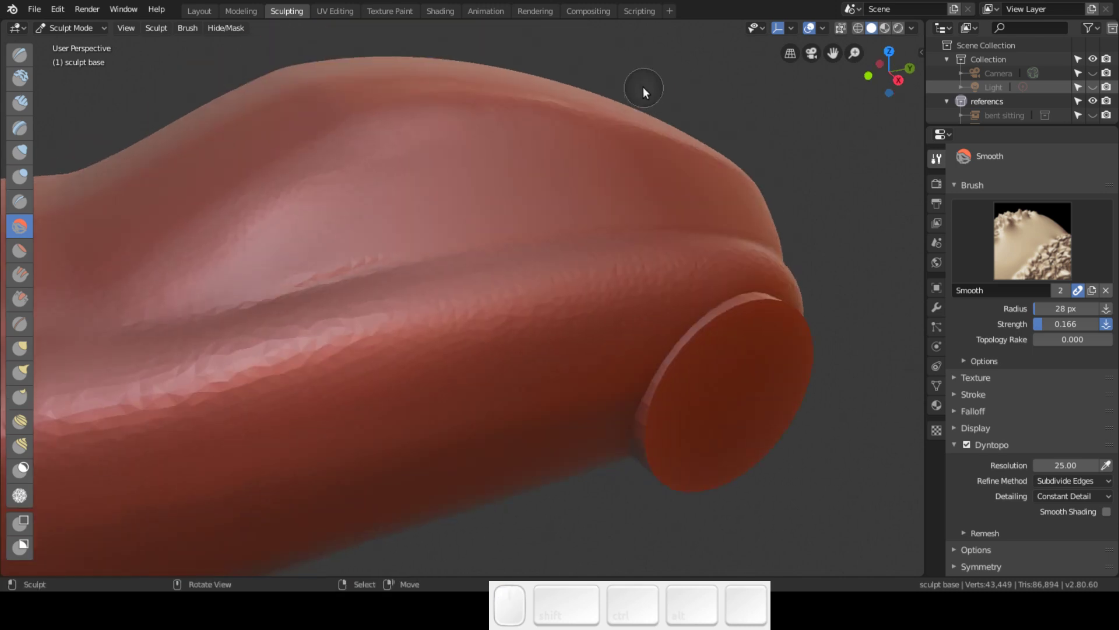
pyautogui.press('KP_3')
# - Smooth the windshield pillar and roof edge further, working from above and from the side
pyautogui.moveTo(443, 204)
pyautogui.mouseDown(button='middle')
pyautogui.moveTo(496, 295)
pyautogui.moveTo(497, 326)
pyautogui.mouseUp(button='middle')
pyautogui.moveTo(497, 326)
pyautogui.mouseDown()
pyautogui.moveTo(496, 405)
pyautogui.moveTo(467, 464)
pyautogui.moveTo(544, 402)
pyautogui.moveTo(434, 463)
pyautogui.mouseUp()
pyautogui.press('KP_3')
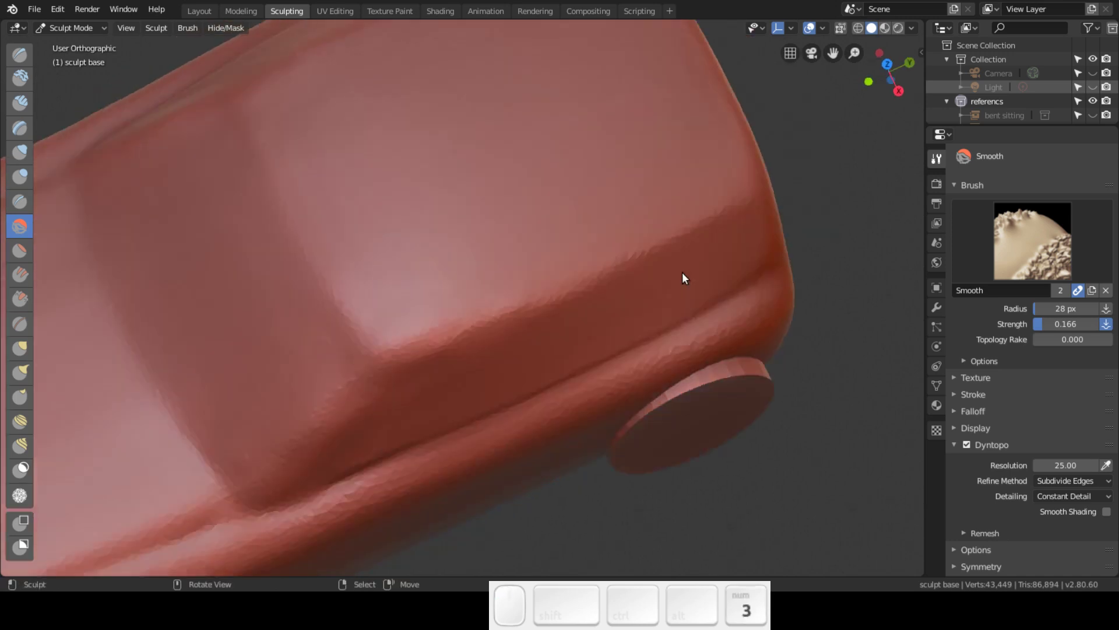
pyautogui.moveTo(373, 175)
pyautogui.mouseDown()
pyautogui.moveTo(338, 138)
pyautogui.moveTo(314, 132)
pyautogui.moveTo(225, 180)
pyautogui.moveTo(356, 108)
pyautogui.mouseUp()
pyautogui.moveTo(394, 217)
pyautogui.mouseDown(button='middle')
pyautogui.moveTo(417, 305)
pyautogui.moveTo(390, 253)
pyautogui.moveTo(365, 253)
pyautogui.mouseUp(button='middle')
pyautogui.moveTo(365, 253)
pyautogui.mouseDown()
pyautogui.moveTo(320, 260)
pyautogui.moveTo(333, 237)
pyautogui.moveTo(200, 332)
pyautogui.moveTo(226, 267)
pyautogui.moveTo(54, 92)
pyautogui.mouseUp()
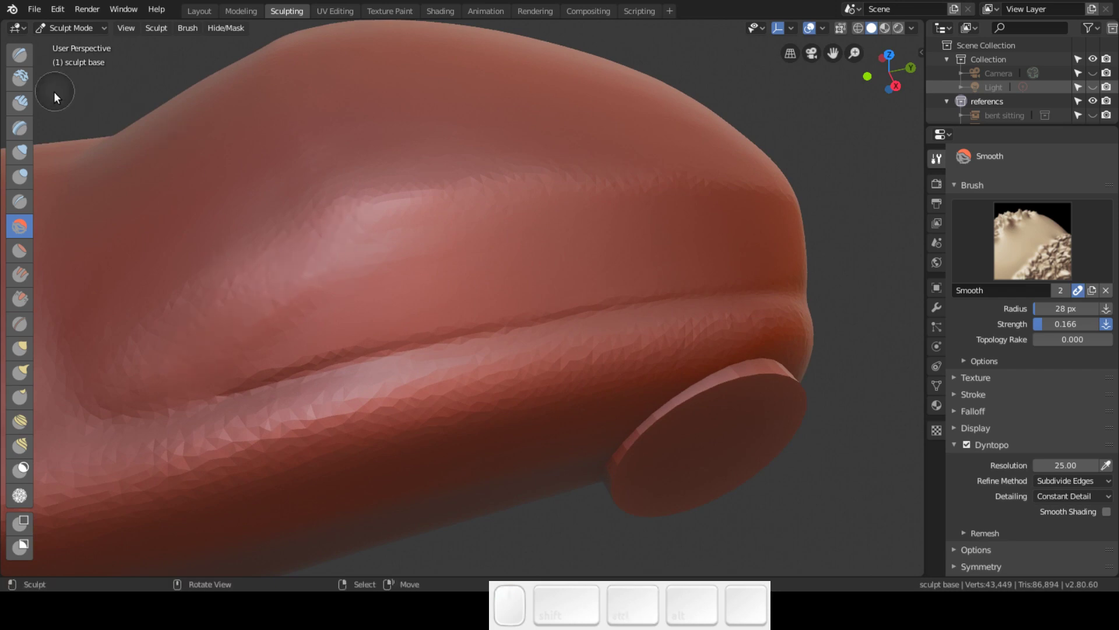
# - Add more volume along the windshield pillar and its lower corner with Draw brush strokes
pyautogui.click(20, 55)
pyautogui.moveTo(262, 264)
pyautogui.mouseDown()
pyautogui.moveTo(252, 263)
pyautogui.moveTo(307, 197)
pyautogui.moveTo(319, 218)
pyautogui.moveTo(175, 327)
pyautogui.moveTo(147, 367)
pyautogui.mouseUp()
pyautogui.moveTo(305, 232); pyautogui.dragTo(195, 319)
pyautogui.moveTo(130, 389); pyautogui.dragTo(148, 327)
# - Smooth the reinforced pillar and blend it into the roof edge and cabin side
pyautogui.click(20, 226)
pyautogui.moveTo(293, 230)
pyautogui.mouseDown()
pyautogui.moveTo(195, 342)
pyautogui.moveTo(187, 327)
pyautogui.moveTo(224, 283)
pyautogui.moveTo(114, 375)
pyautogui.moveTo(275, 223)
pyautogui.moveTo(300, 220)
pyautogui.moveTo(210, 354)
pyautogui.moveTo(228, 374)
pyautogui.moveTo(310, 259)
pyautogui.moveTo(269, 277)
pyautogui.moveTo(326, 189)
pyautogui.mouseUp()
pyautogui.moveTo(327, 188)
pyautogui.mouseDown(button='middle')
pyautogui.moveTo(316, 233)
pyautogui.moveTo(343, 162)
pyautogui.moveTo(341, 204)
pyautogui.moveTo(380, 277)
pyautogui.mouseUp(button='middle')
pyautogui.press('KP_3')
pyautogui.moveTo(345, 317)
pyautogui.keyDown('ctrl'); pyautogui.mouseDown(button='middle')
pyautogui.moveTo(354, 382)
pyautogui.moveTo(364, 337)
pyautogui.mouseUp(button='middle'); pyautogui.keyUp('ctrl')
pyautogui.moveTo(364, 337)
pyautogui.mouseDown()
pyautogui.moveTo(647, 213)
pyautogui.moveTo(319, 279)
pyautogui.moveTo(299, 260)
pyautogui.moveTo(330, 332)
pyautogui.moveTo(418, 282)
pyautogui.moveTo(304, 350)
pyautogui.moveTo(275, 408)
pyautogui.moveTo(667, 243)
pyautogui.moveTo(641, 305)
pyautogui.moveTo(654, 319)
pyautogui.mouseUp()
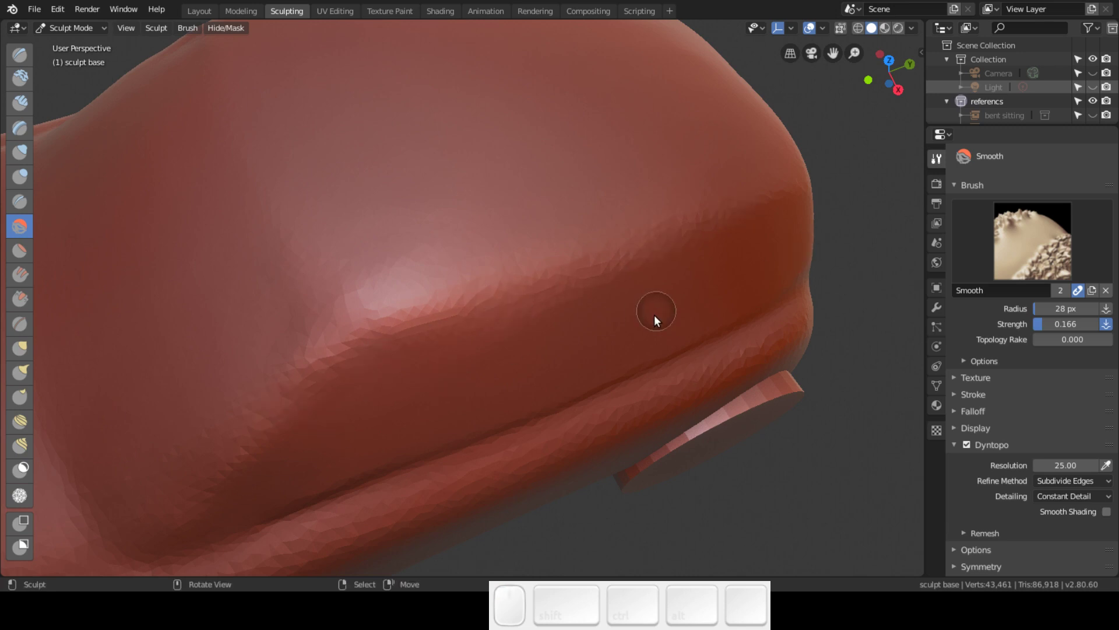
# - Check the cabin's side profile and maximize the 3D viewport around the whole car
pyautogui.moveTo(622, 339)
pyautogui.mouseDown(button='middle')
pyautogui.moveTo(569, 301)
pyautogui.moveTo(560, 400)
pyautogui.moveTo(532, 321)
pyautogui.moveTo(502, 332)
pyautogui.moveTo(540, 305)
pyautogui.moveTo(530, 327)
pyautogui.mouseUp(button='middle')
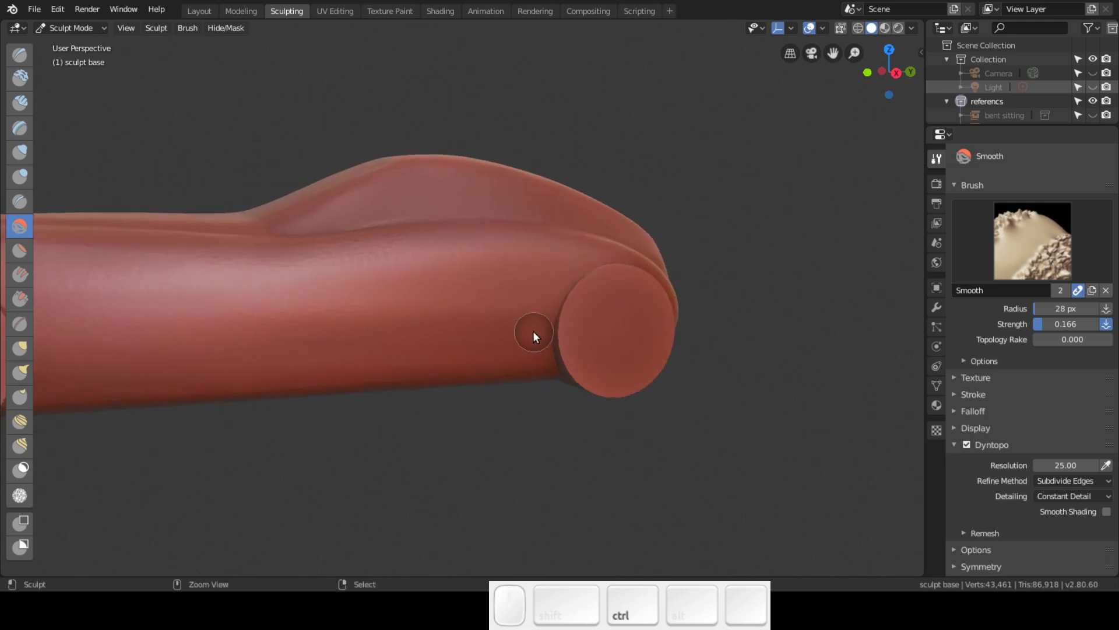
pyautogui.press('KP_3')
pyautogui.moveTo(407, 266)
pyautogui.keyDown('shift'); pyautogui.mouseDown(button='middle')
pyautogui.moveTo(546, 263)
pyautogui.moveTo(567, 248)
pyautogui.moveTo(546, 247)
pyautogui.mouseUp(button='middle'); pyautogui.keyUp('shift')
pyautogui.moveTo(427, 289)
pyautogui.mouseDown(button='middle')
pyautogui.moveTo(456, 330)
pyautogui.moveTo(637, 290)
pyautogui.moveTo(616, 276)
pyautogui.moveTo(636, 288)
pyautogui.moveTo(637, 277)
pyautogui.moveTo(397, 317)
pyautogui.moveTo(593, 292)
pyautogui.moveTo(548, 307)
pyautogui.moveTo(550, 296)
pyautogui.mouseUp(button='middle')
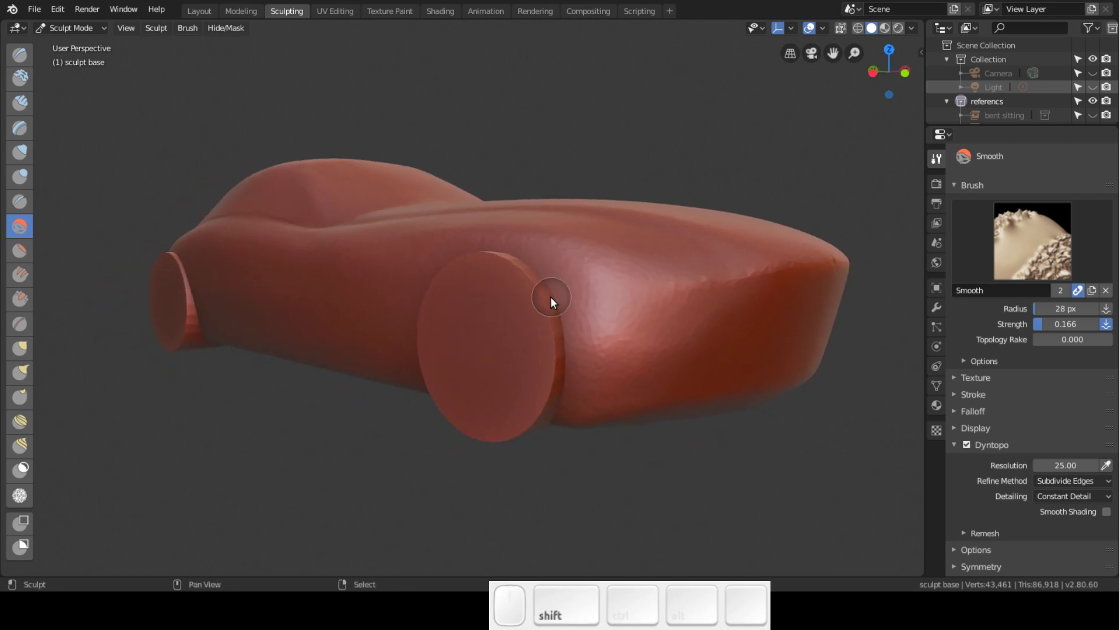
pyautogui.hotkey('shift', 'space')
pyautogui.press('Escape')
pyautogui.hotkey('ctrl', 'space')
pyautogui.moveTo(576, 295)
pyautogui.keyDown('shift'); pyautogui.mouseDown(button='middle')
pyautogui.moveTo(533, 314)
pyautogui.moveTo(541, 313)
pyautogui.mouseUp(button='middle'); pyautogui.keyUp('shift')
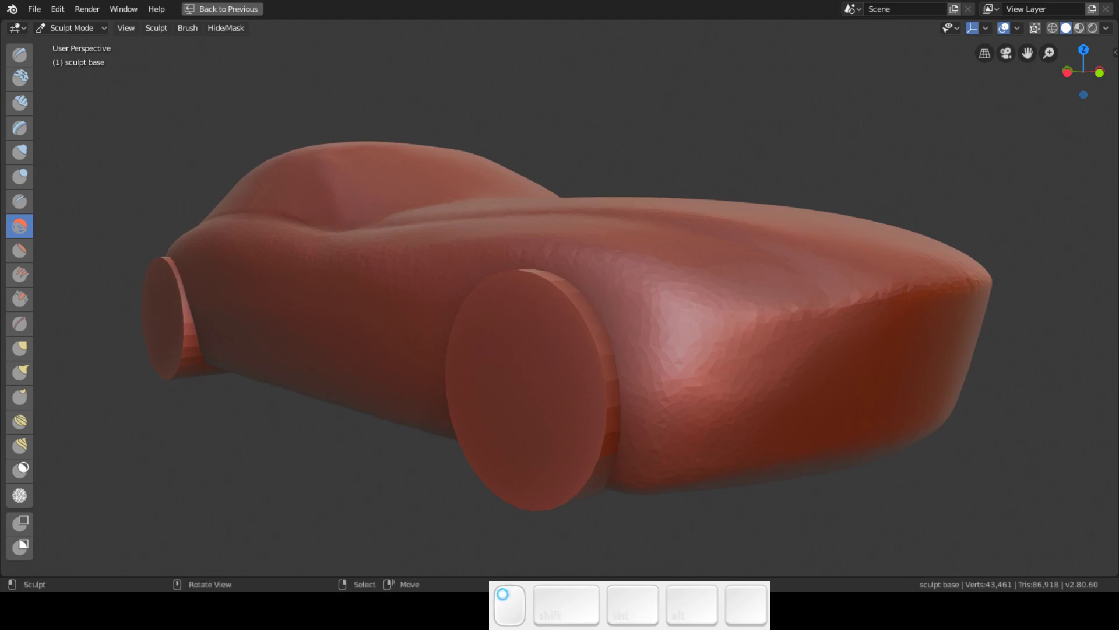
# - Examine the overall car body shape from the front, both sides, above and the rear
pyautogui.click(491, 240)
pyautogui.click(572, 401)
pyautogui.click(745, 374)
pyautogui.moveTo(588, 229); pyautogui.dragTo(439, 241, button='middle')
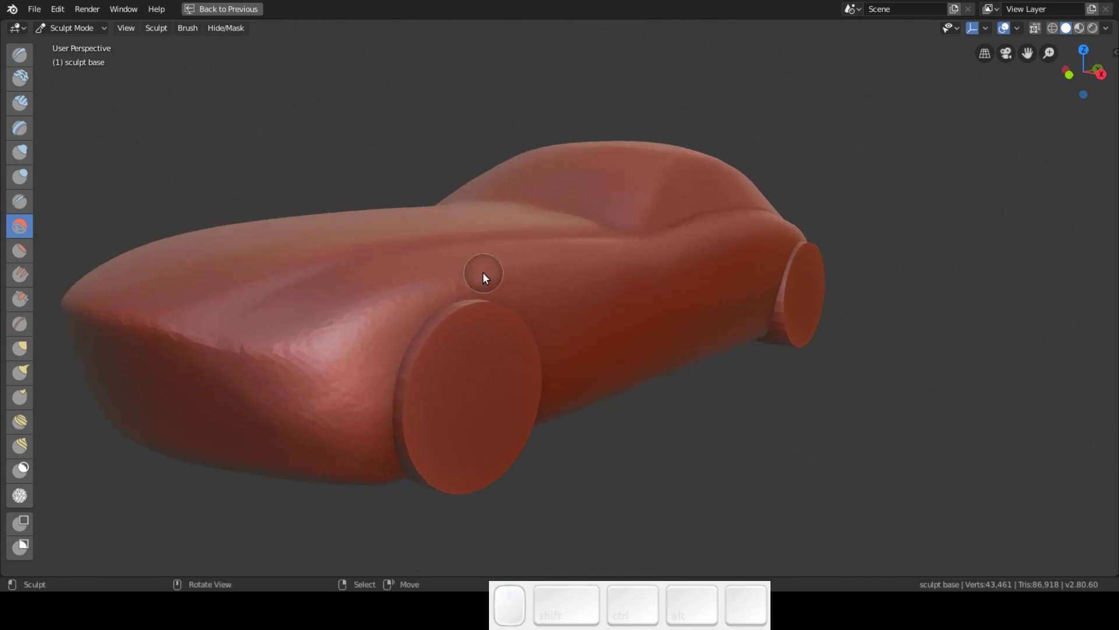
pyautogui.moveTo(484, 277)
pyautogui.mouseDown(button='middle')
pyautogui.moveTo(490, 298)
pyautogui.moveTo(562, 267)
pyautogui.moveTo(557, 285)
pyautogui.moveTo(459, 292)
pyautogui.mouseUp(button='middle')
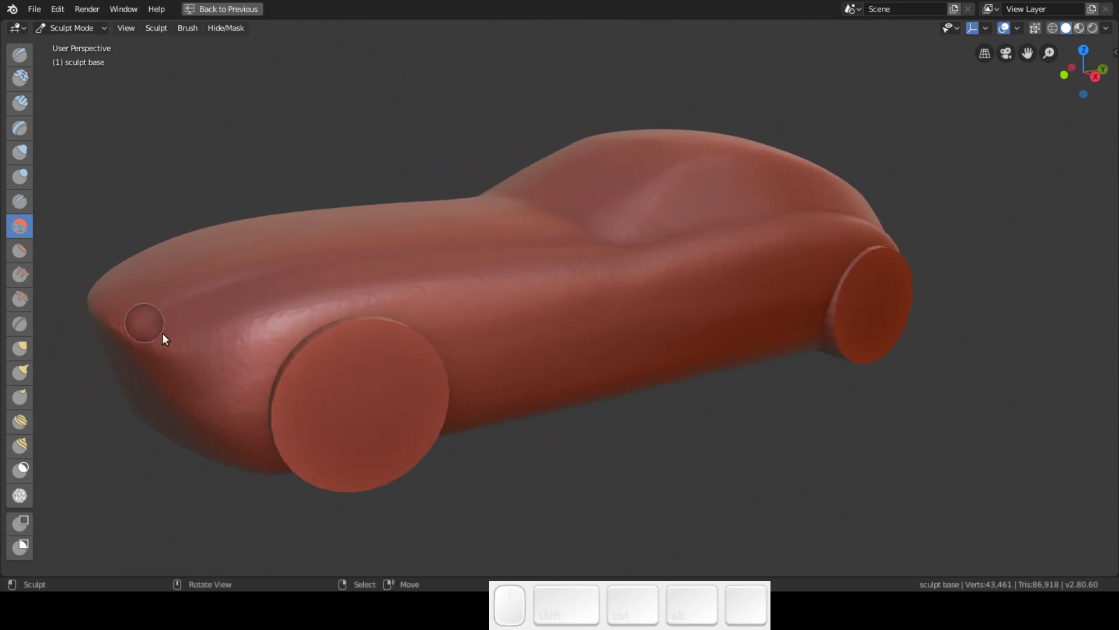
pyautogui.moveTo(405, 299)
pyautogui.mouseDown(button='middle')
pyautogui.moveTo(631, 219)
pyautogui.moveTo(617, 249)
pyautogui.moveTo(641, 247)
pyautogui.moveTo(627, 315)
pyautogui.moveTo(600, 327)
pyautogui.moveTo(592, 395)
pyautogui.moveTo(902, 276)
pyautogui.moveTo(848, 282)
pyautogui.moveTo(752, 244)
pyautogui.moveTo(715, 192)
pyautogui.moveTo(559, 230)
pyautogui.moveTo(577, 214)
pyautogui.moveTo(689, 190)
pyautogui.moveTo(704, 225)
pyautogui.moveTo(622, 232)
pyautogui.moveTo(618, 247)
pyautogui.moveTo(727, 268)
pyautogui.moveTo(592, 277)
pyautogui.mouseUp(button='middle')
pyautogui.moveTo(669, 266); pyautogui.dragTo(558, 281, button='middle')
pyautogui.moveTo(662, 245)
pyautogui.mouseDown(button='middle')
pyautogui.moveTo(578, 290)
pyautogui.moveTo(580, 325)
pyautogui.moveTo(601, 304)
pyautogui.mouseUp(button='middle')
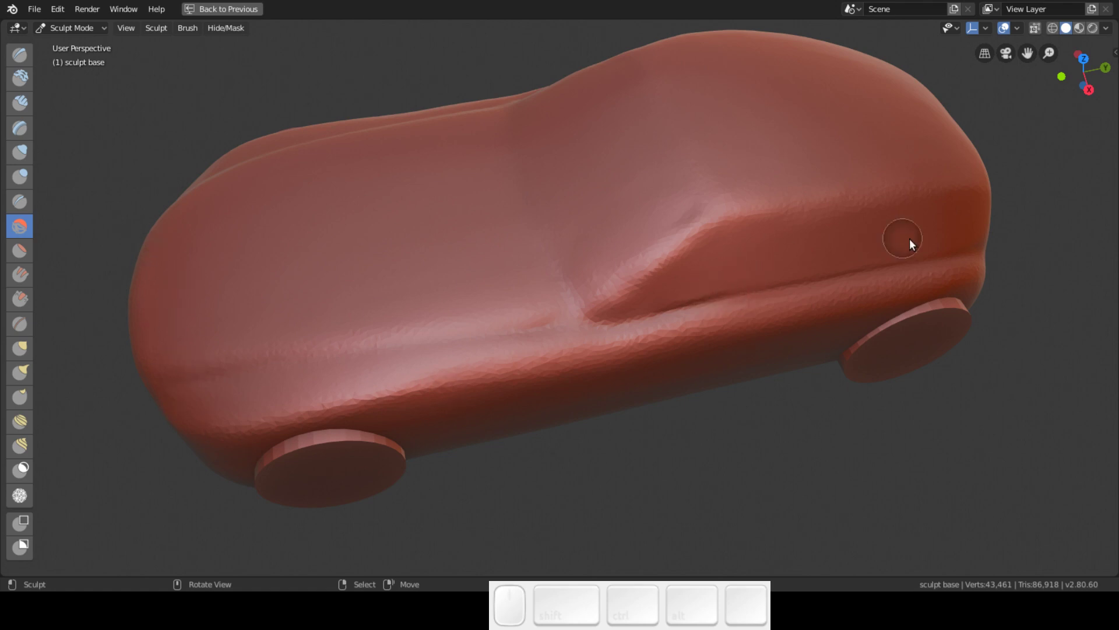
pyautogui.moveTo(742, 265); pyautogui.dragTo(557, 293, button='middle')
pyautogui.moveTo(668, 300); pyautogui.dragTo(972, 301, button='middle')
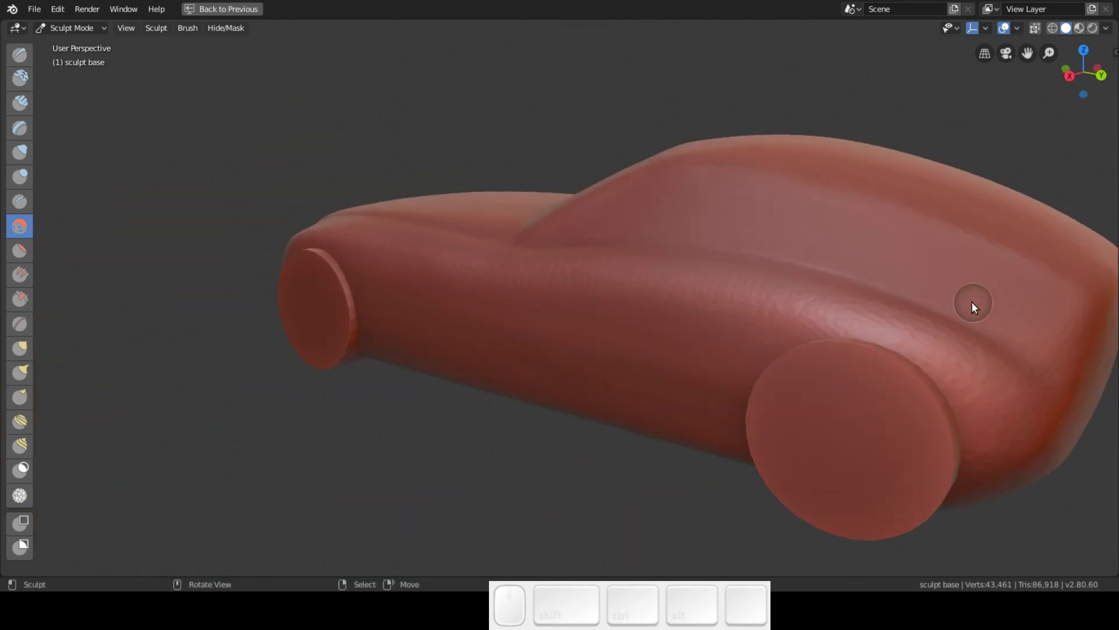
pyautogui.keyDown('shift'); pyautogui.moveTo(792, 309); pyautogui.dragTo(591, 267, button='middle'); pyautogui.keyUp('shift')
pyautogui.moveTo(743, 269); pyautogui.dragTo(612, 283, button='middle')
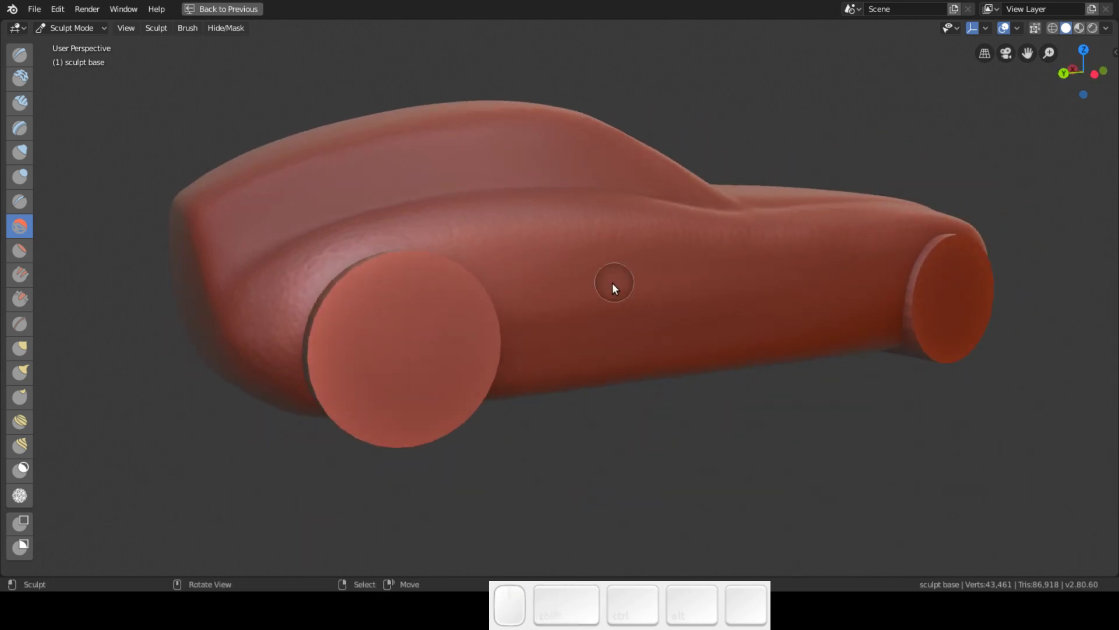
pyautogui.moveTo(908, 283)
pyautogui.keyDown('shift'); pyautogui.mouseDown(button='middle')
pyautogui.moveTo(612, 312)
pyautogui.moveTo(656, 299)
pyautogui.moveTo(402, 300)
pyautogui.mouseUp(button='middle'); pyautogui.keyUp('shift')
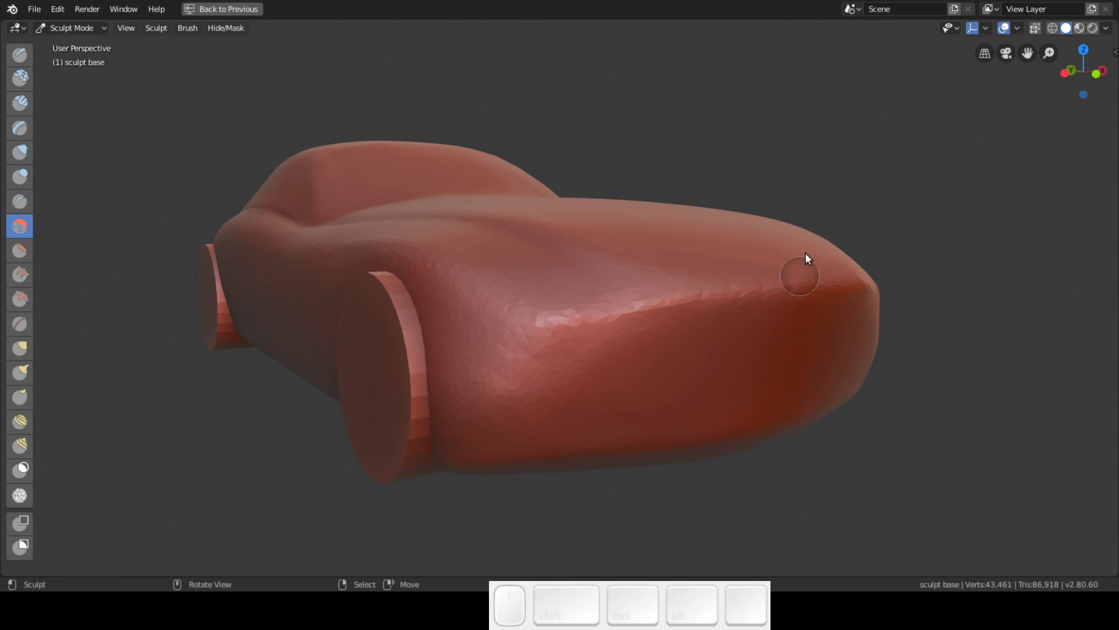
pyautogui.moveTo(711, 350); pyautogui.dragTo(689, 361, button='middle')
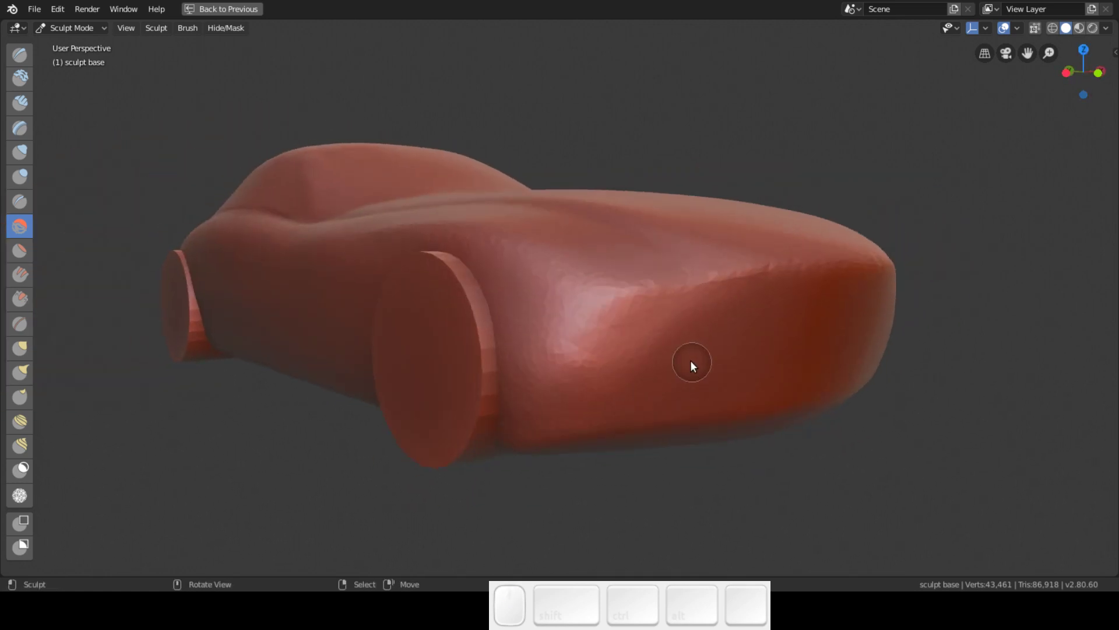